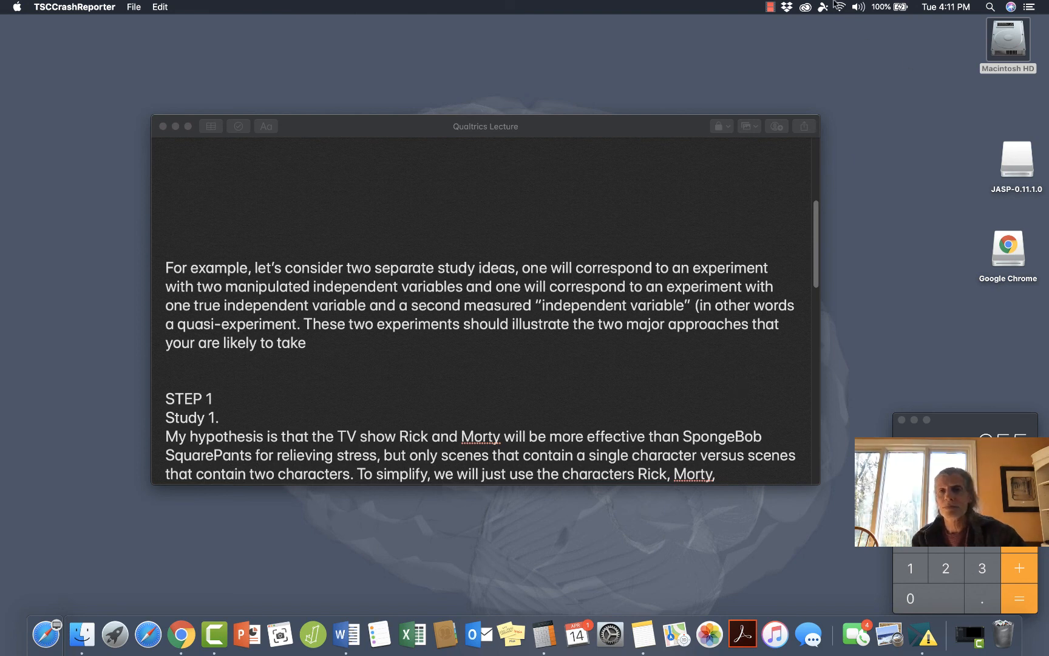
left_click(769, 8)
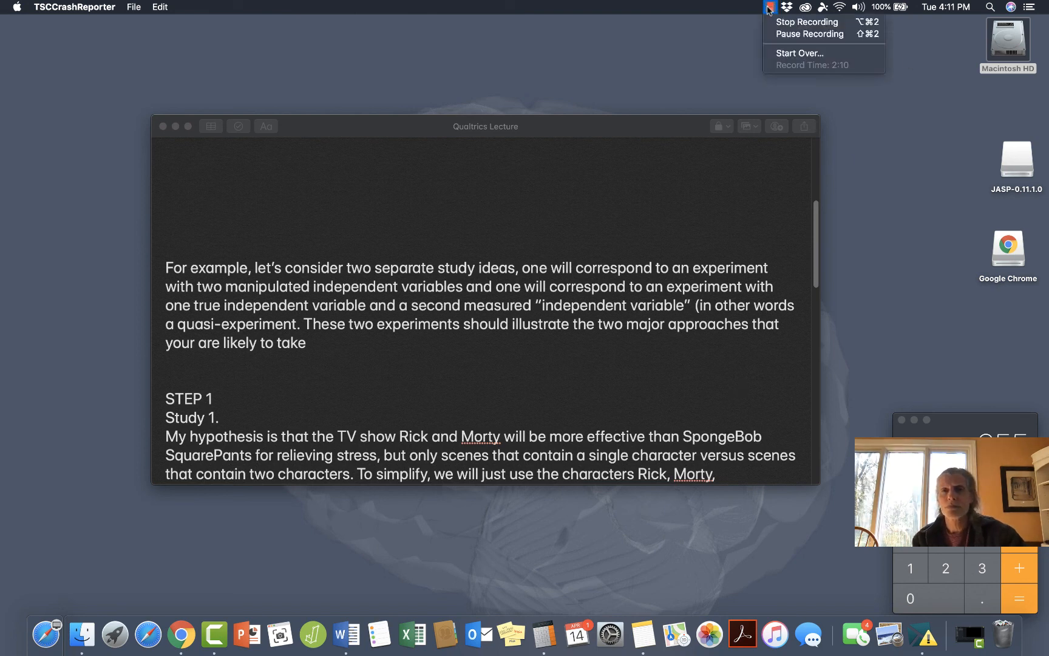
left_click(789, 35)
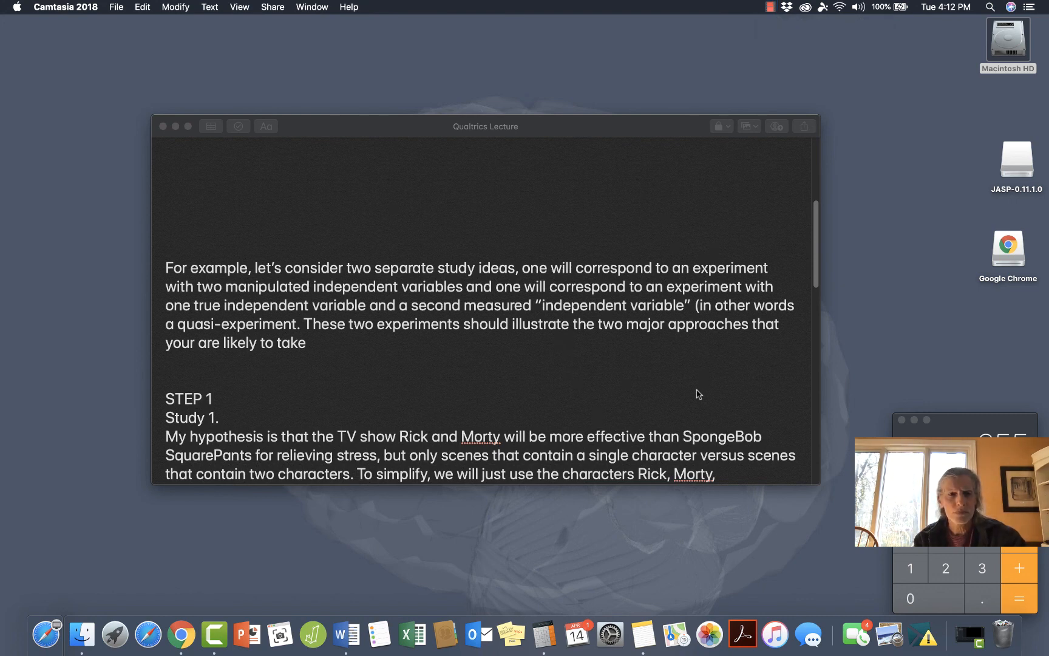
Read the Qualtrics Lecture note's Step 1 hypotheses and Step 2 plans for manipulating or measuring the variables in Study 1 and Study 2.
scroll(698, 394, "down", 5)
scroll(698, 394, "down", 3)
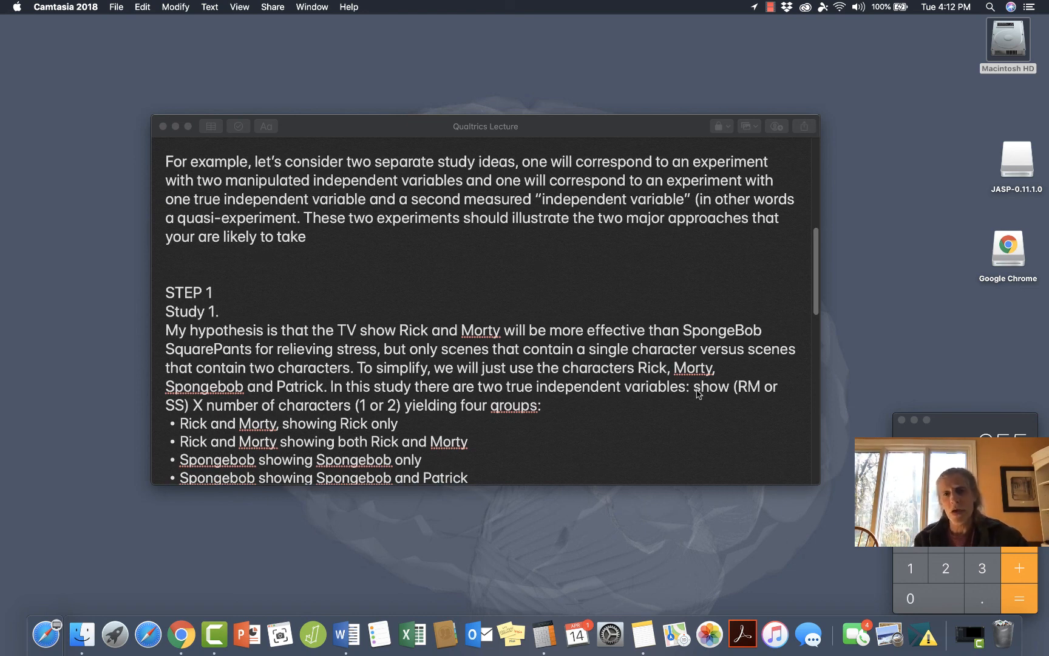
scroll(698, 393, "down", 3)
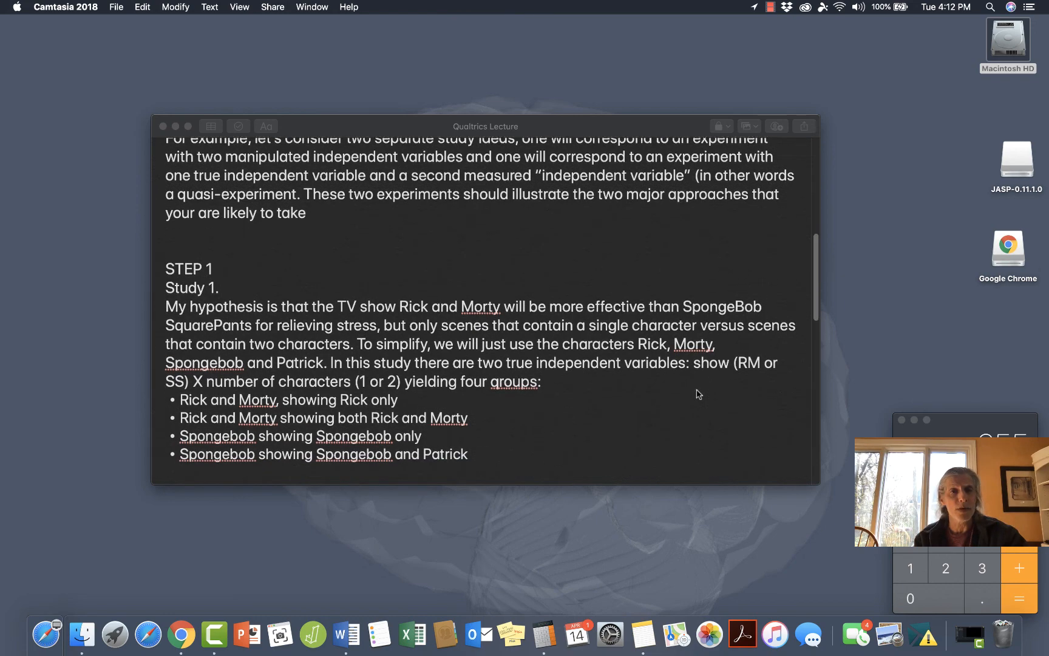
scroll(698, 394, "up", 6)
scroll(698, 393, "down", 7)
scroll(699, 393, "down", 2)
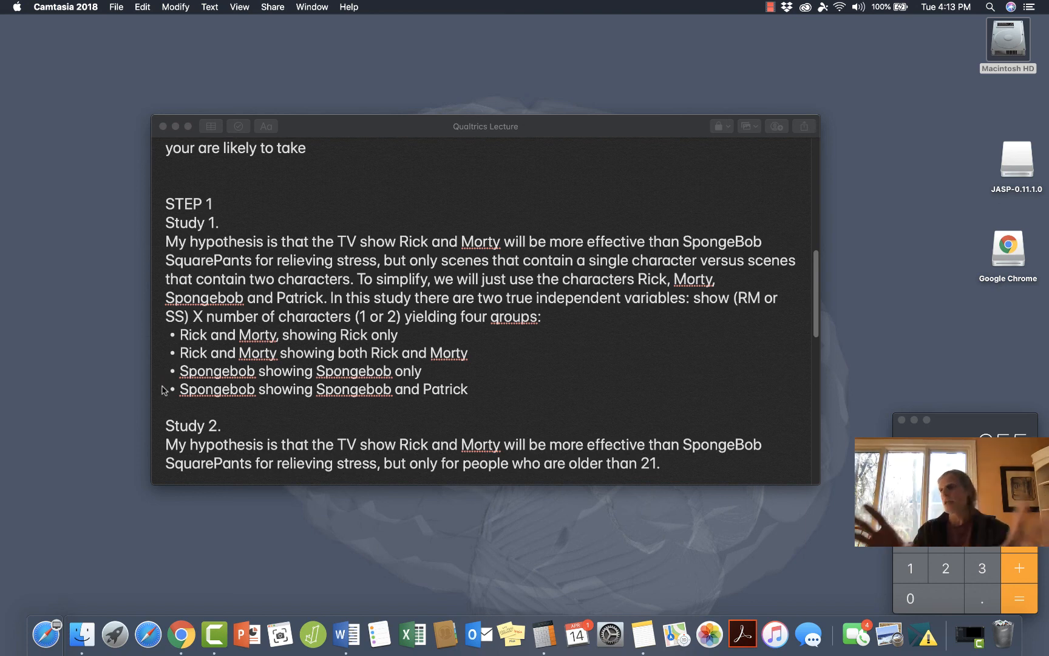
scroll(164, 390, "down", 2)
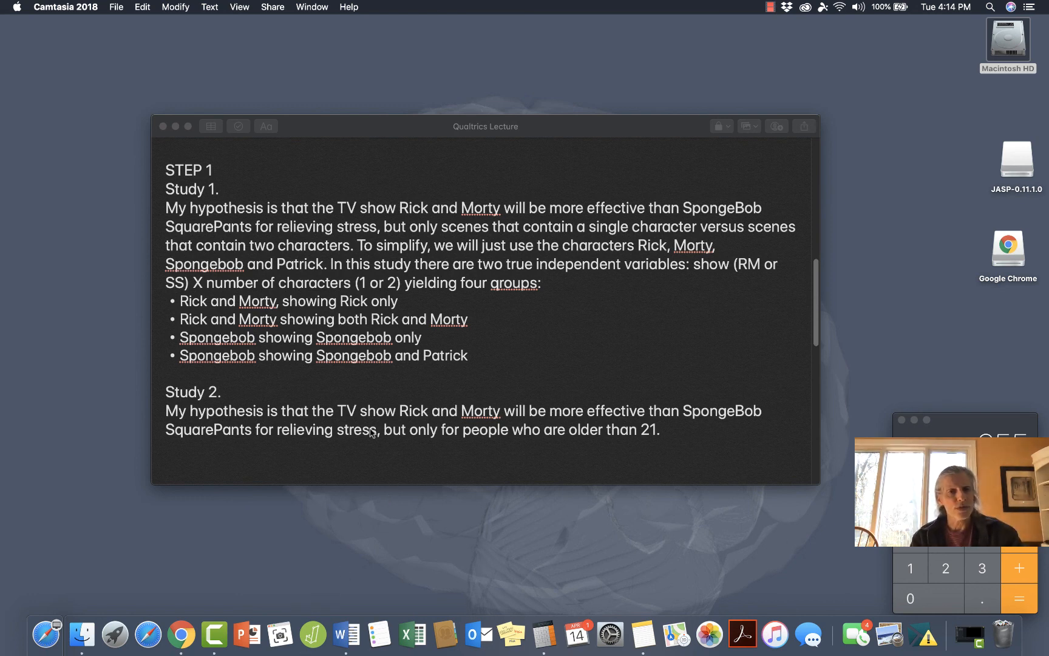
scroll(366, 438, "down", 2)
scroll(365, 438, "down", 8)
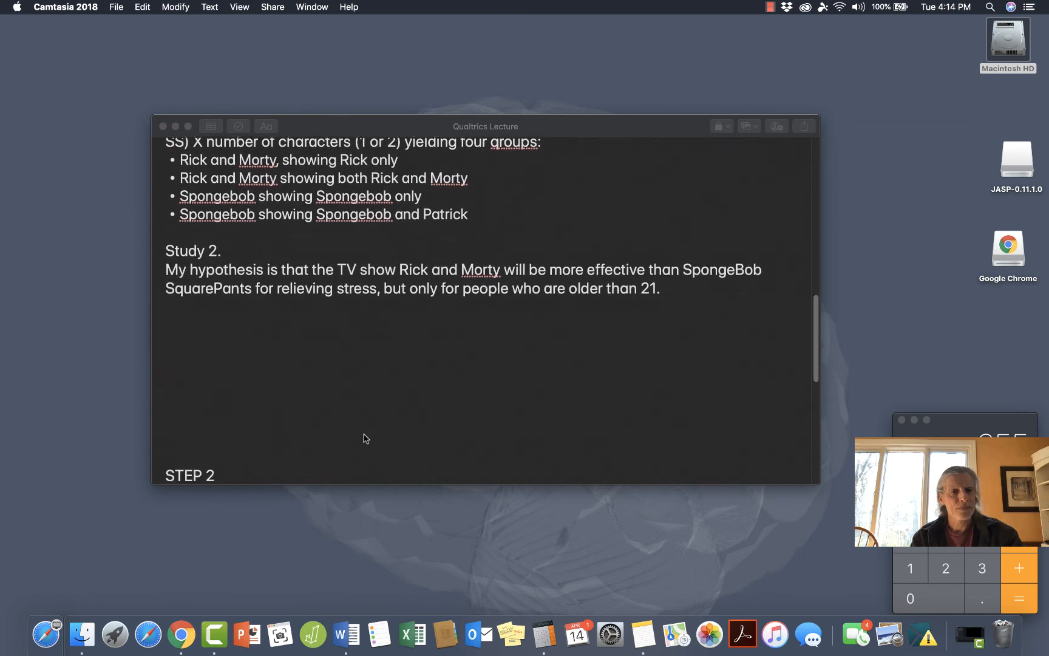
scroll(366, 439, "up", 7)
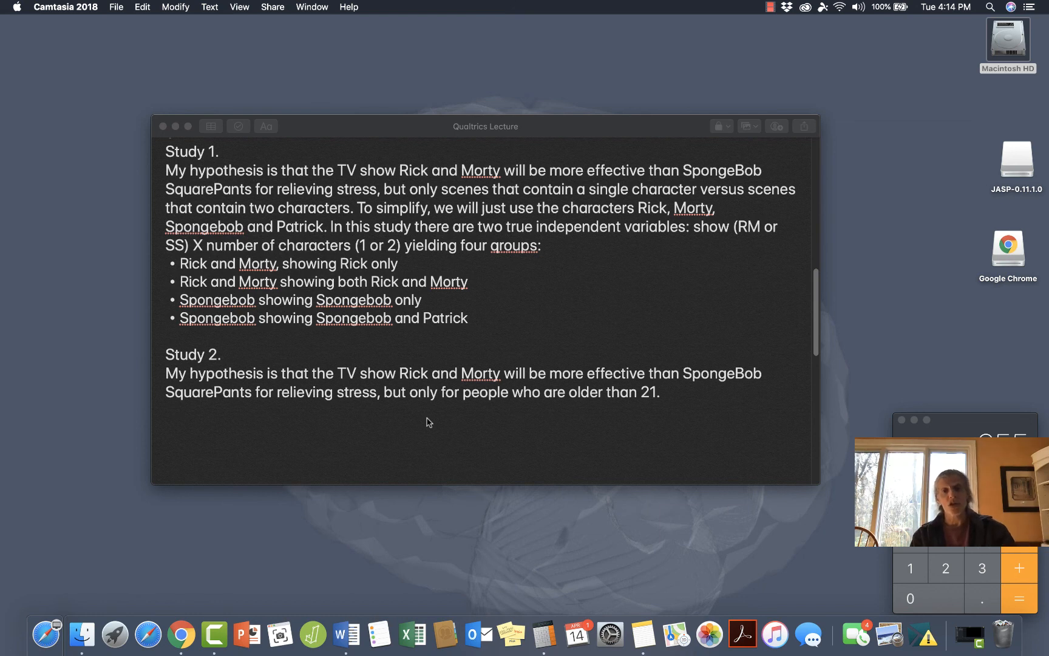
scroll(429, 421, "down", 3)
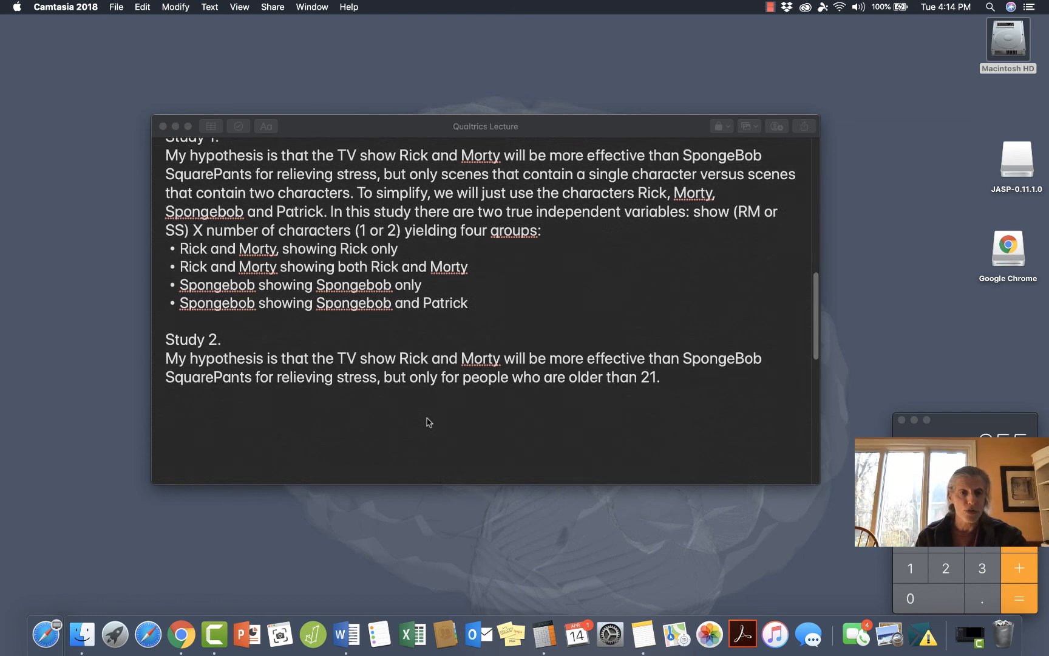
scroll(428, 422, "down", 8)
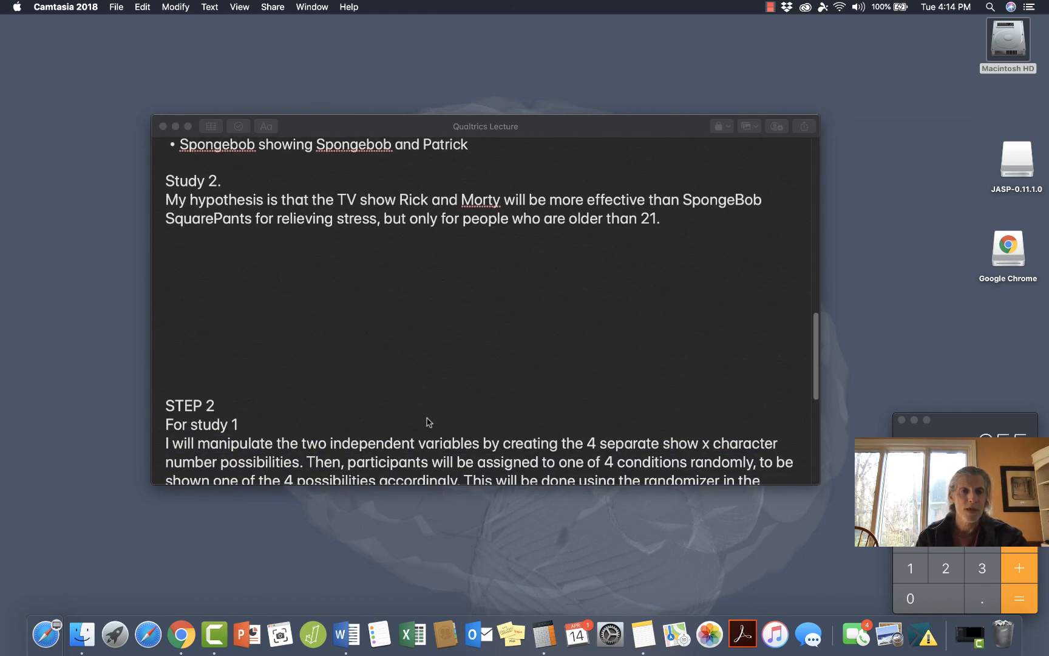
scroll(429, 421, "down", 2)
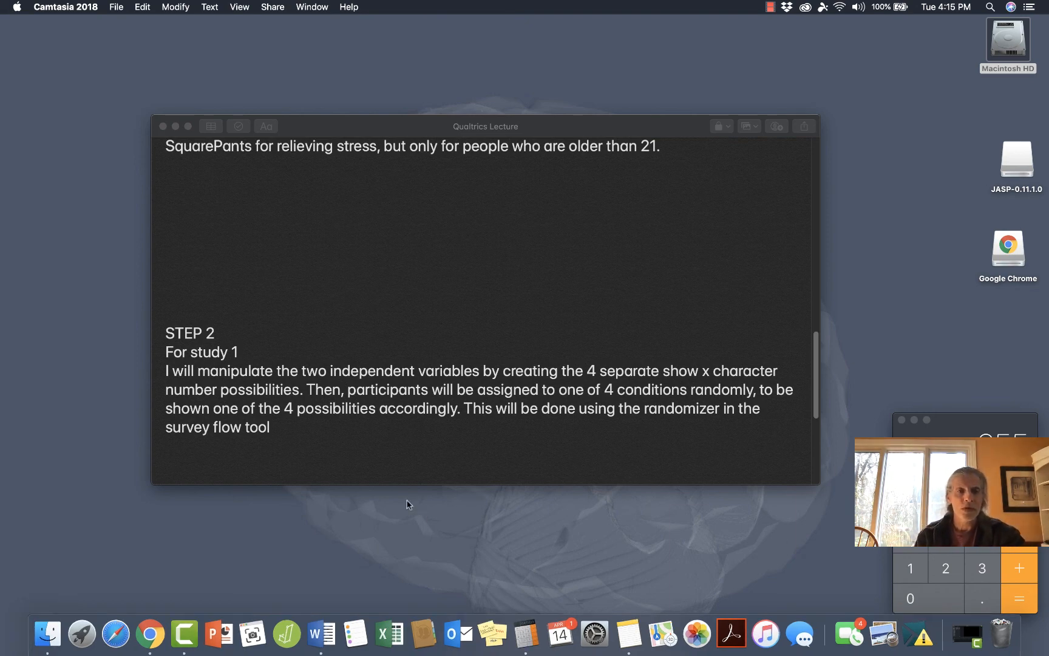
scroll(374, 435, "down", 5)
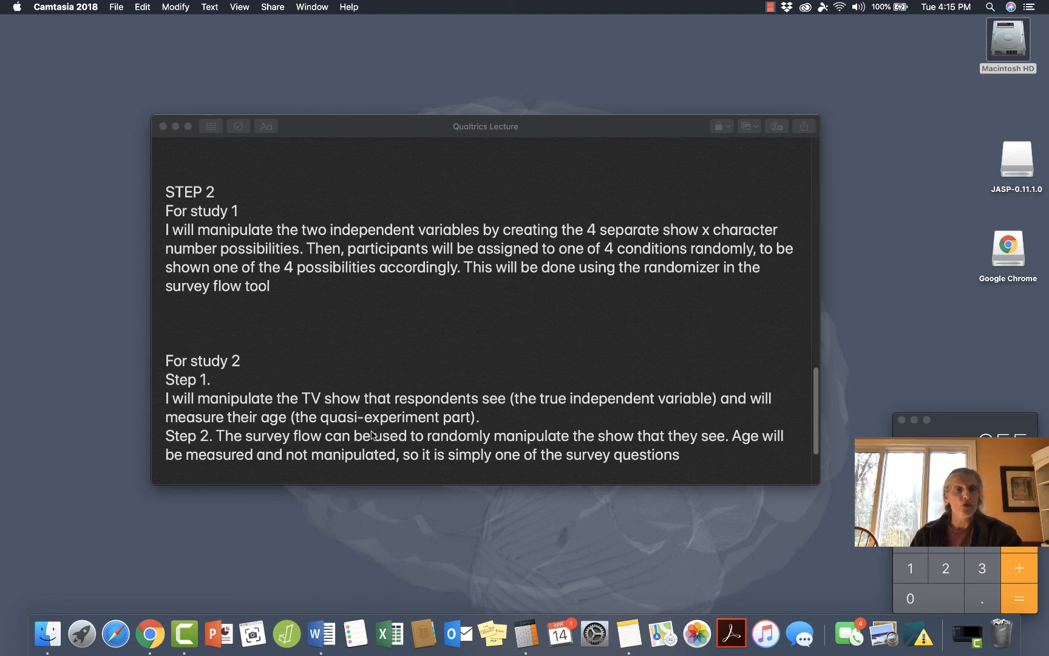
scroll(372, 435, "down", 5)
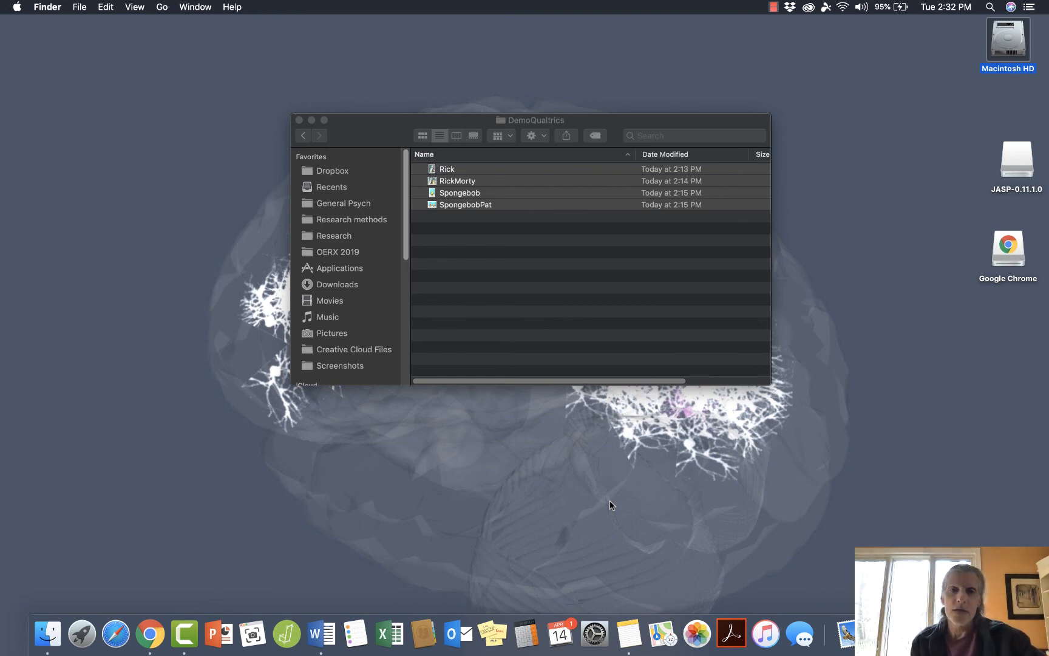
Preview the character images in the DemoQualtrics folder, including SpongebobPat, Spongebob, RickMorty and Rick.
left_click(441, 173)
key("space")
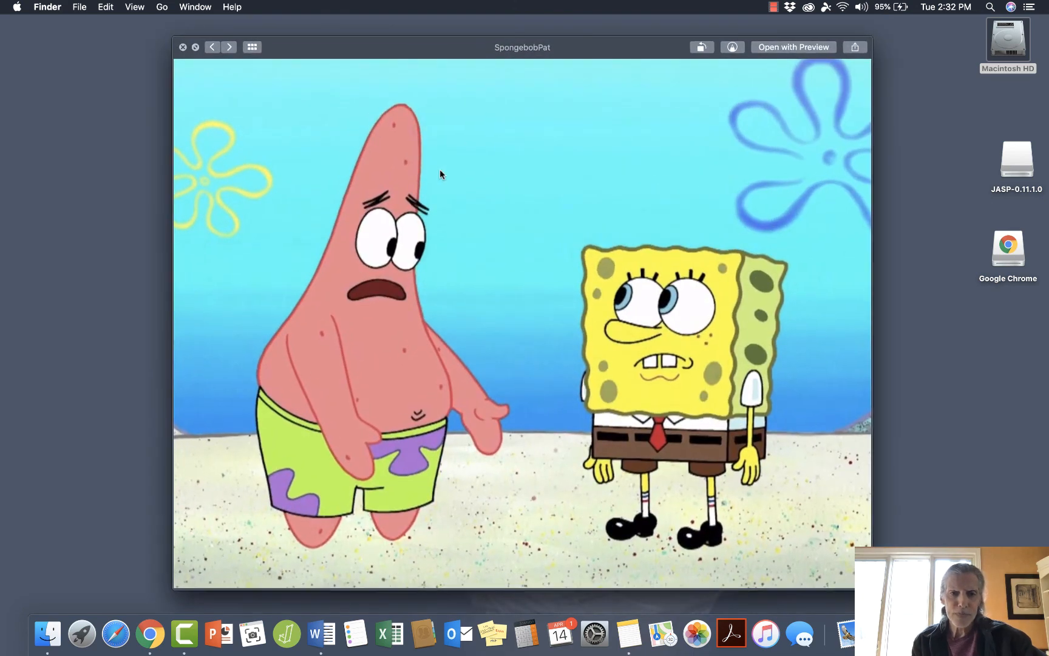
key("space")
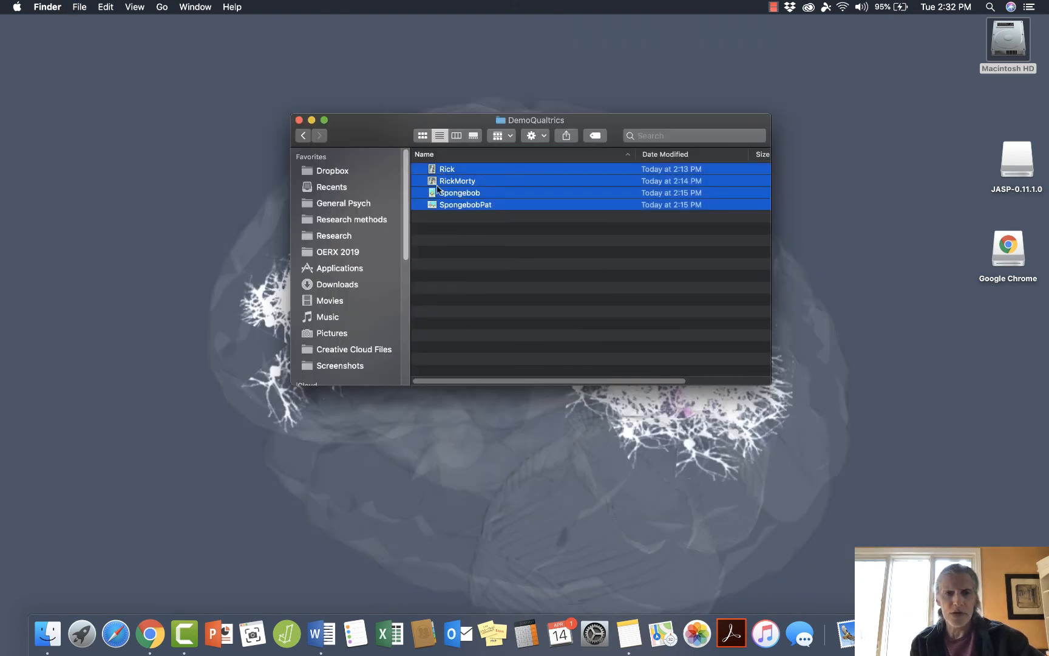
left_click(463, 240)
left_click(462, 193)
key("space")
key("space")
left_click(459, 184)
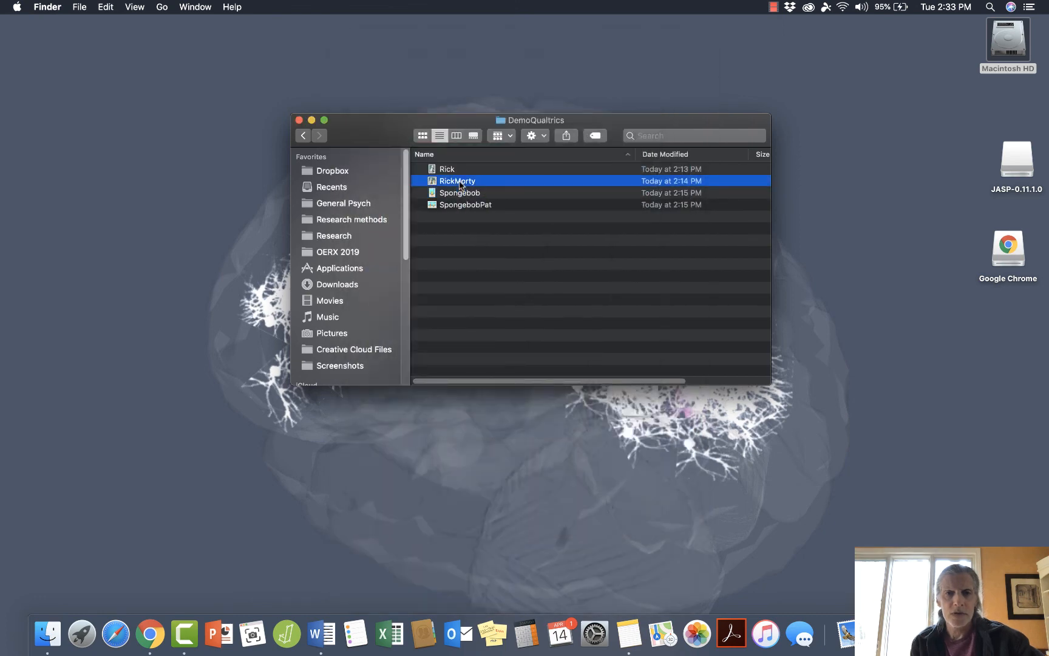
key("space")
key("space")
left_click(454, 170)
key("space")
key("space")
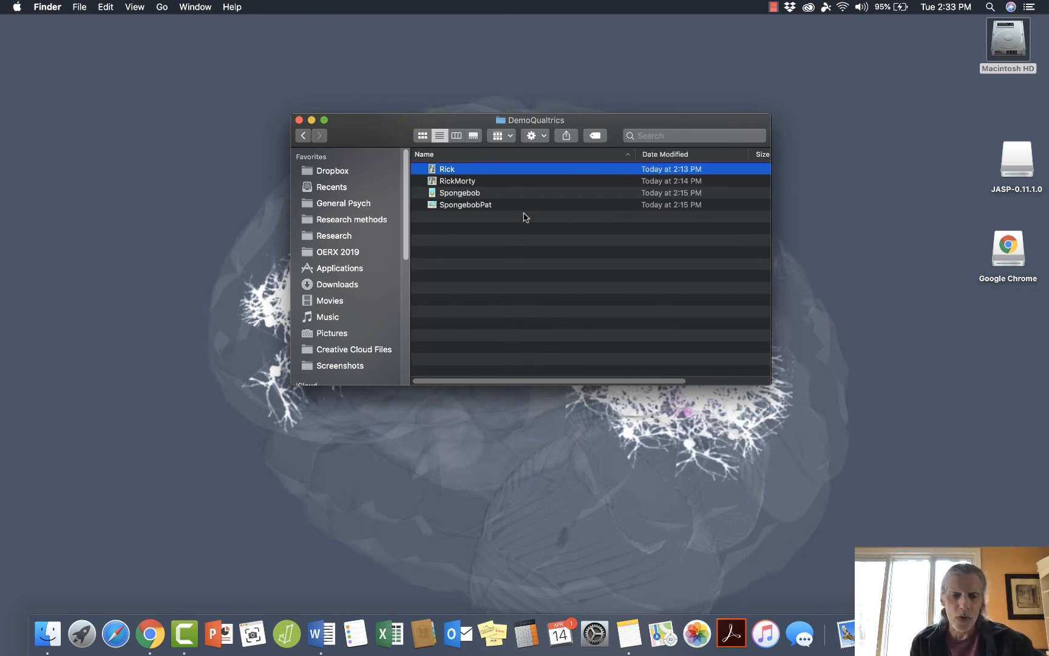
Switch to Qualtrics in Chrome, and sort the Graphics Library by Last Modified, Descending.
key("super+Tab")
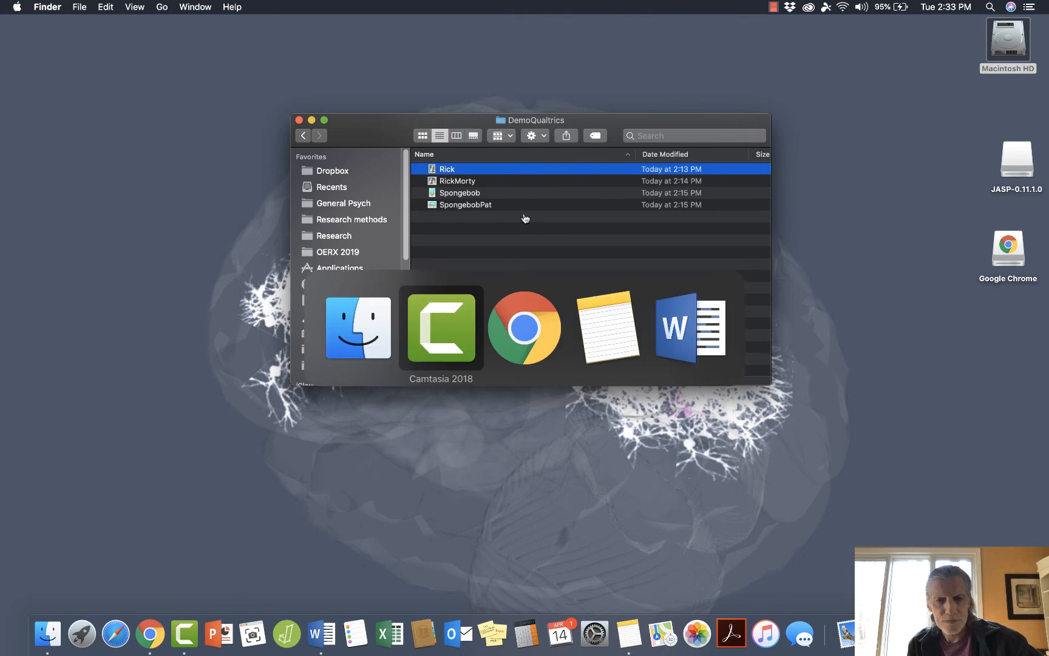
key("super+Tab")
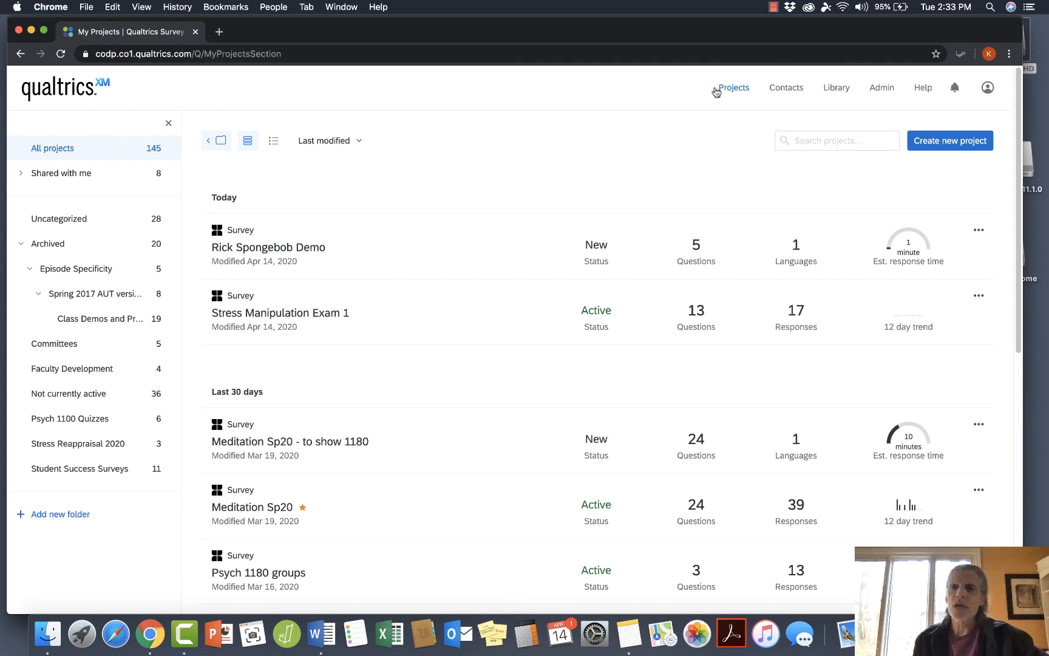
left_click(836, 90)
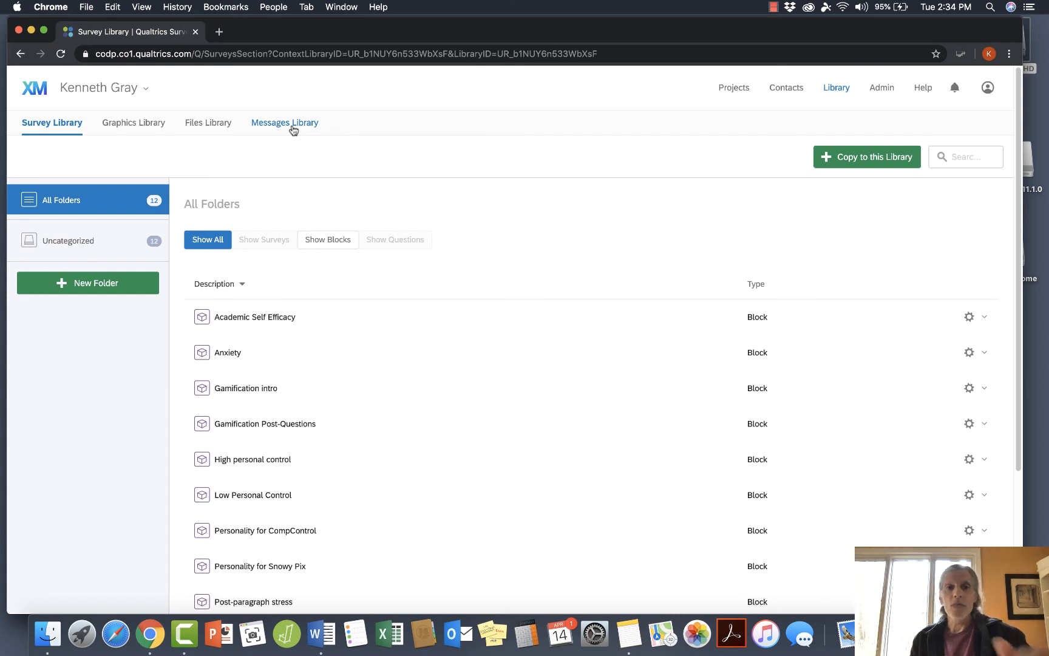
left_click(132, 125)
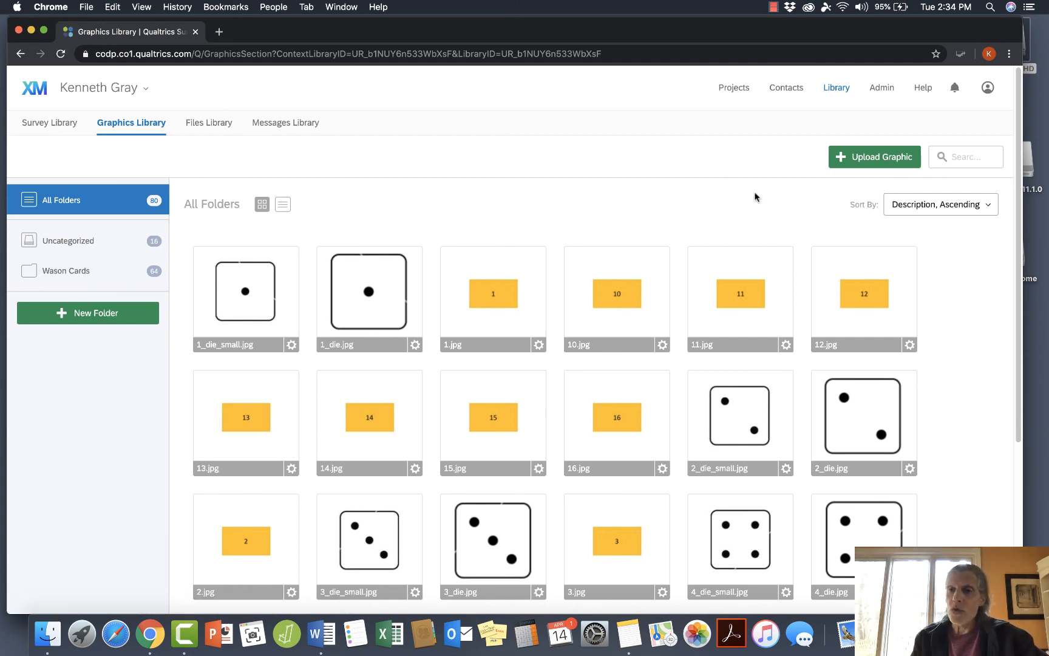
left_click(962, 210)
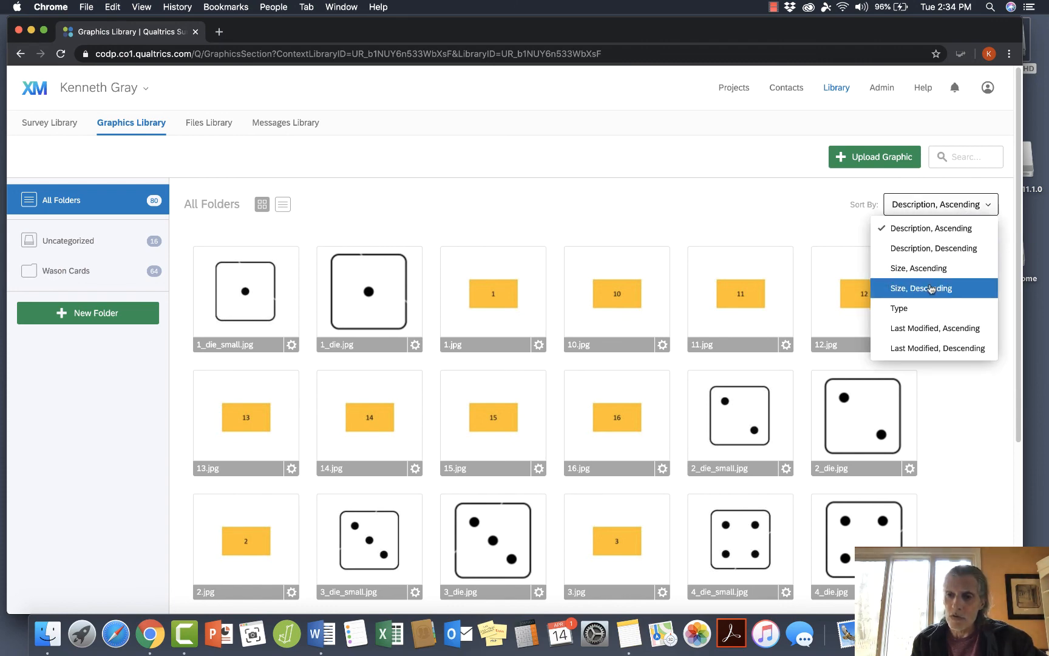
left_click(921, 348)
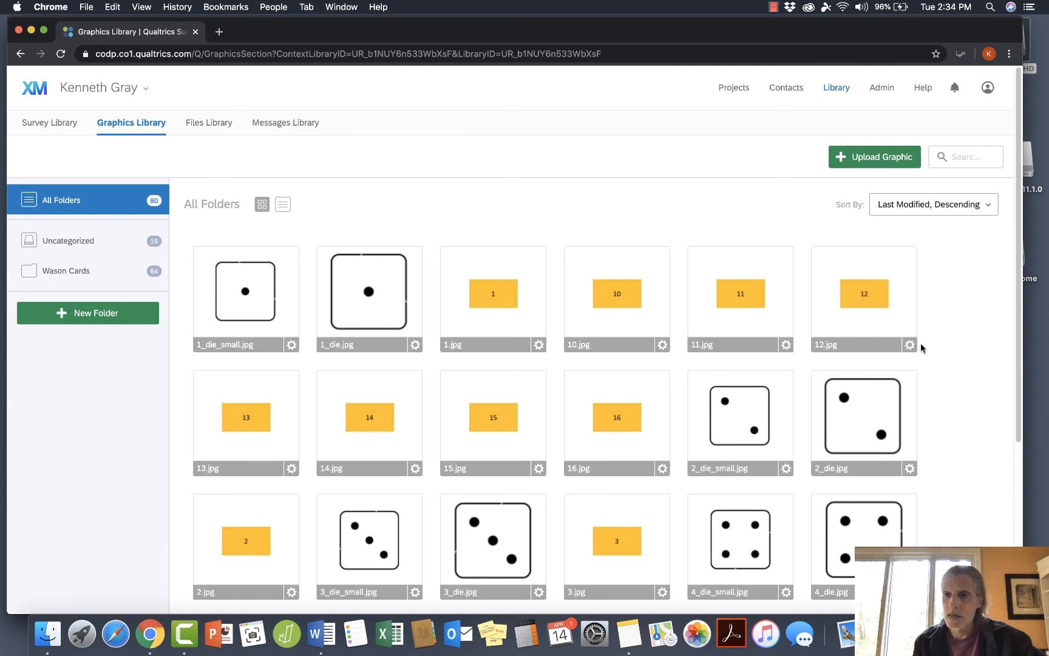
Upload the Rick, RickMorty, Spongebob and SpongebobPat images from the DemoQualtrics folder to the Graphics Library and sort it by Last Modified, Ascending.
left_click(866, 157)
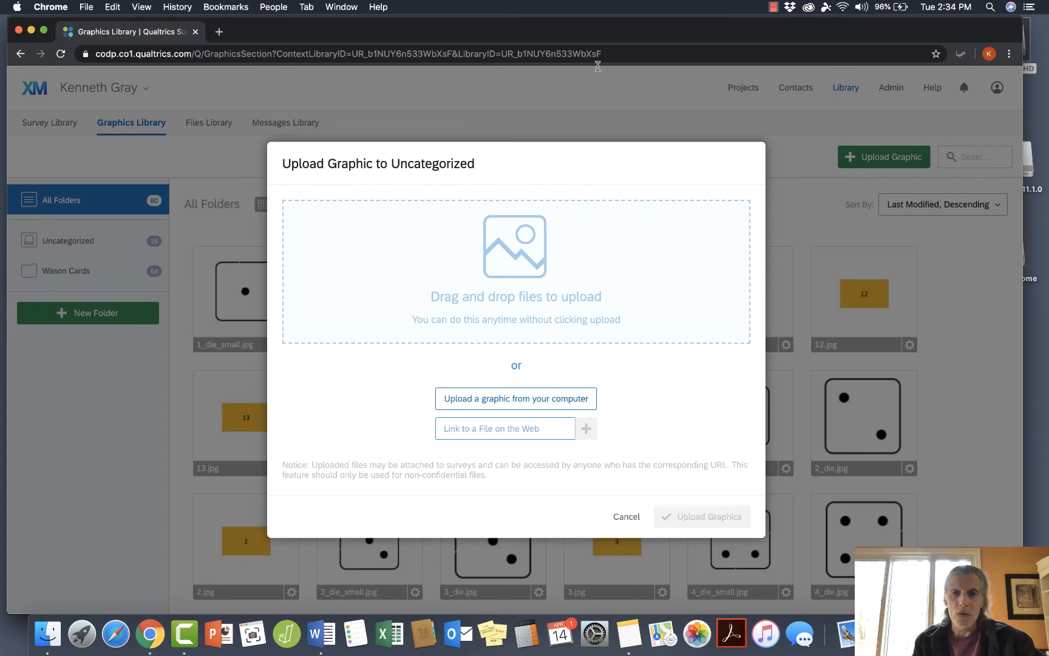
left_click_drag(598, 33, 608, 208)
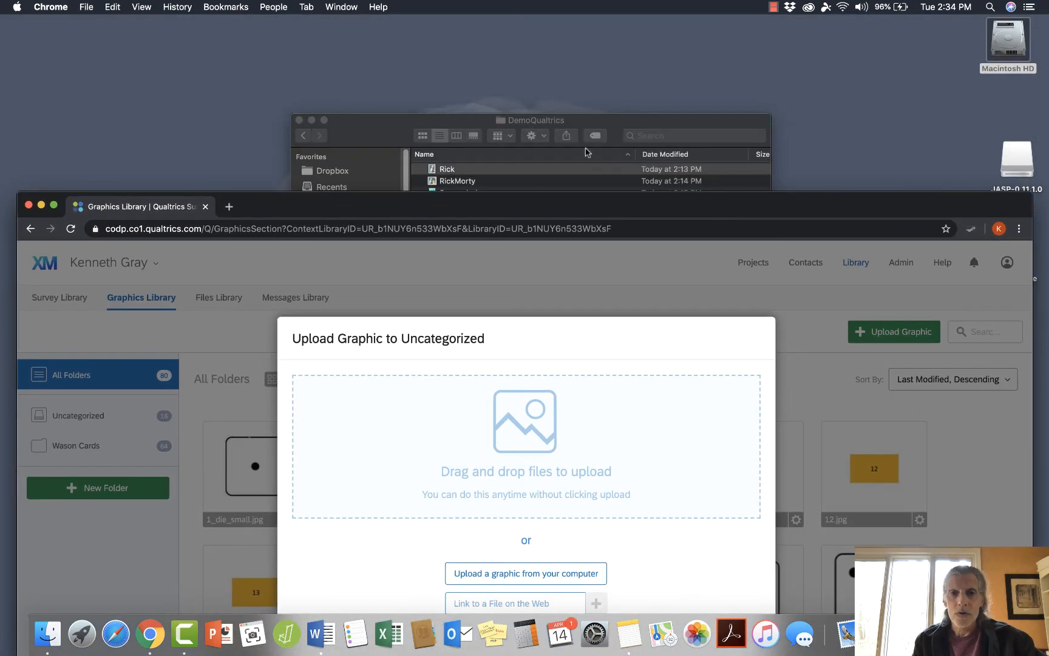
left_click(610, 123)
left_click_drag(609, 123, 676, 31)
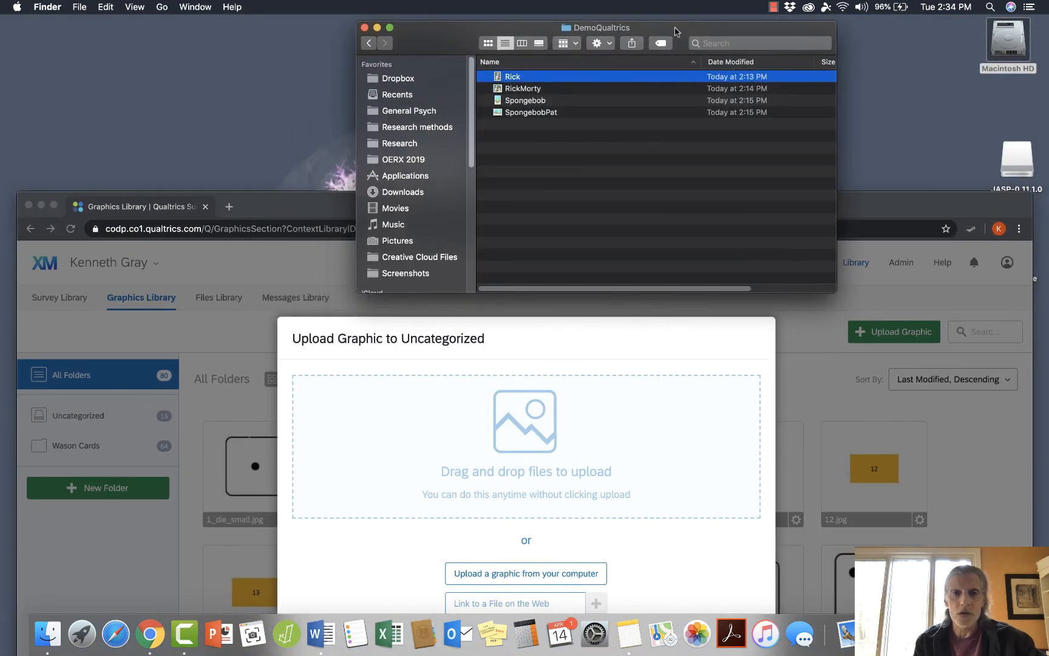
left_click(550, 115, "shift")
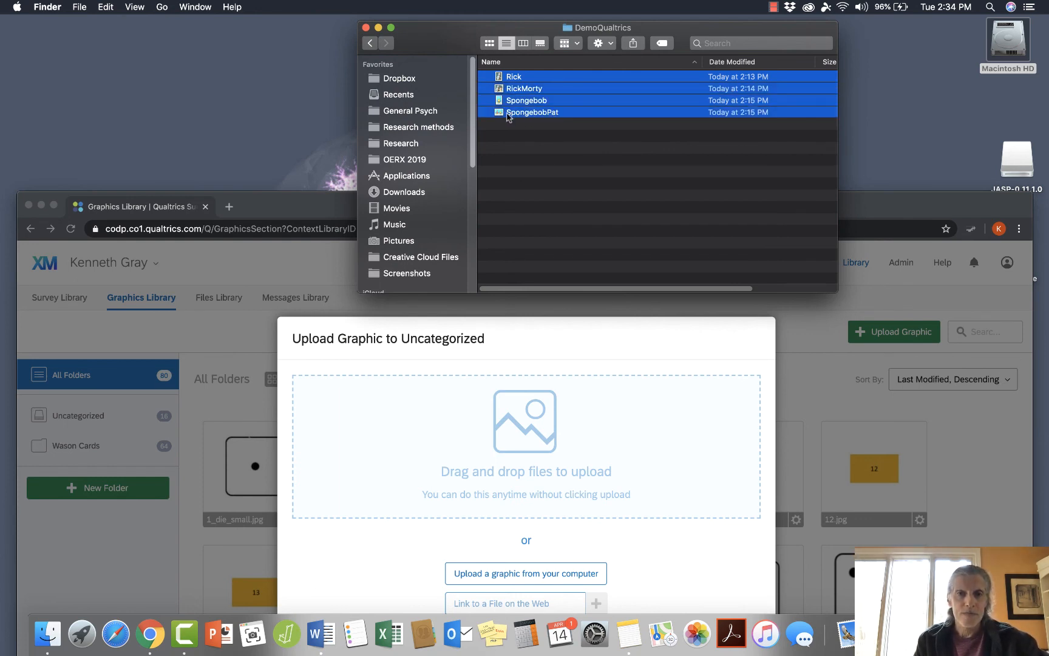
left_click_drag(499, 115, 514, 447)
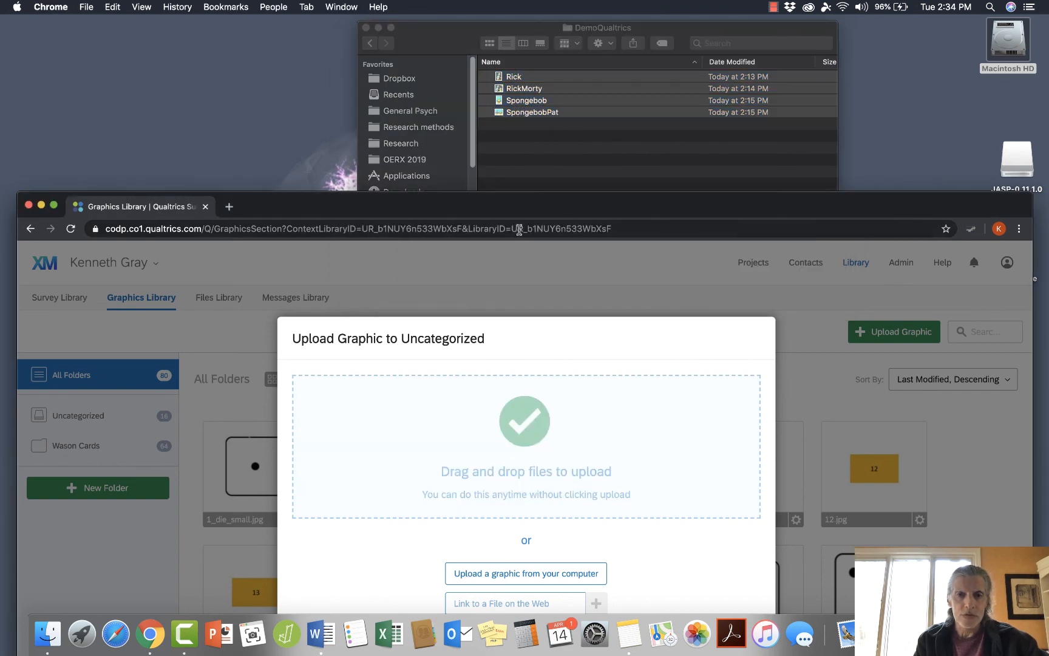
left_click_drag(522, 211, 539, 108)
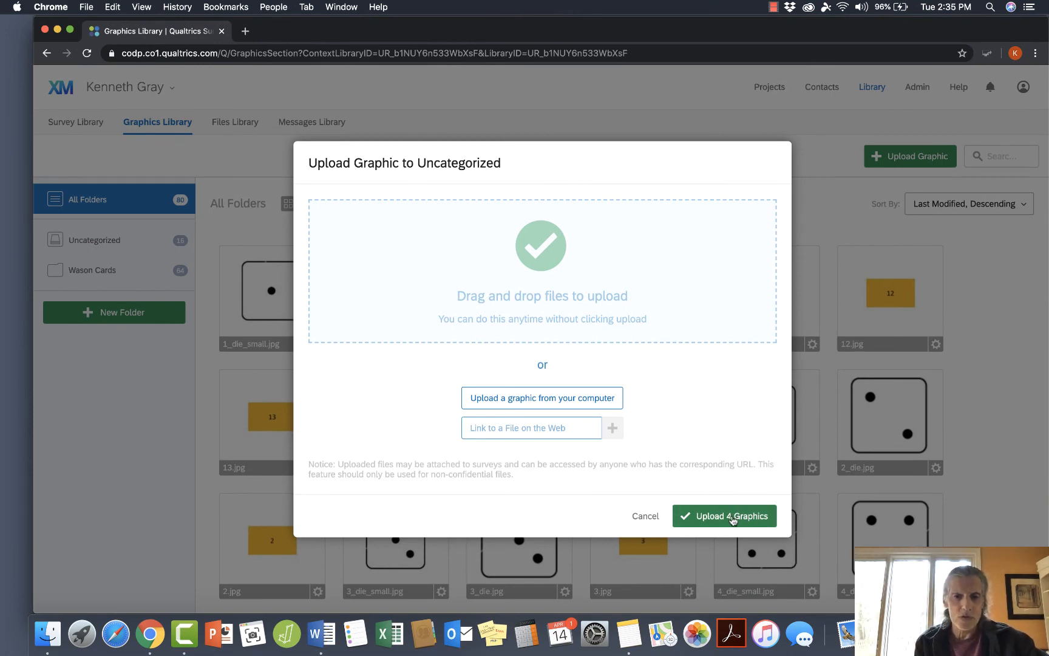
left_click(732, 519)
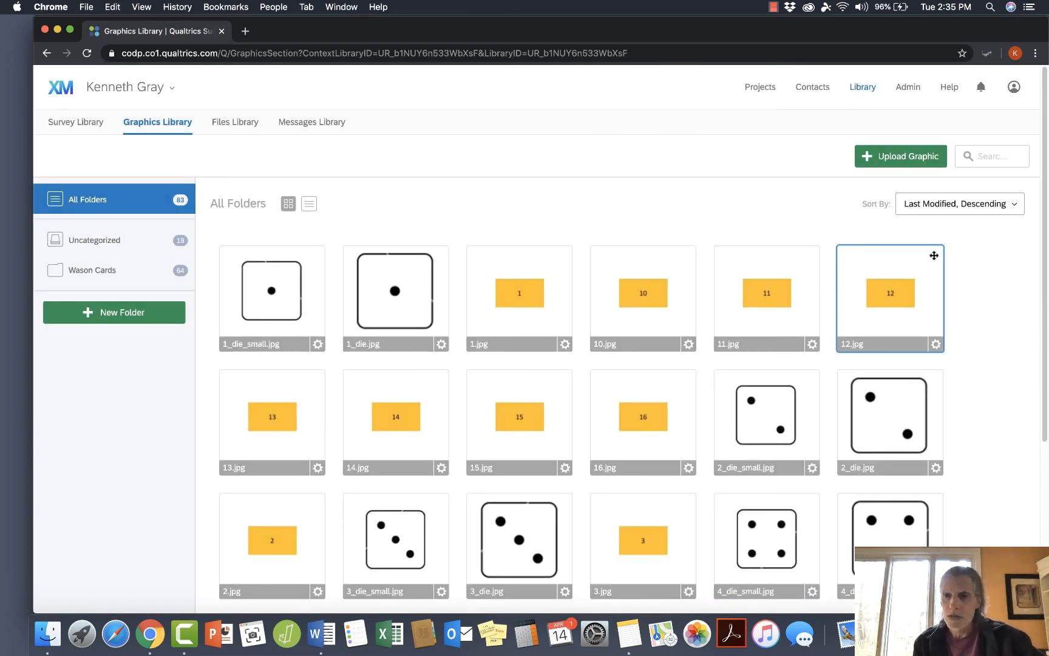
left_click(946, 206)
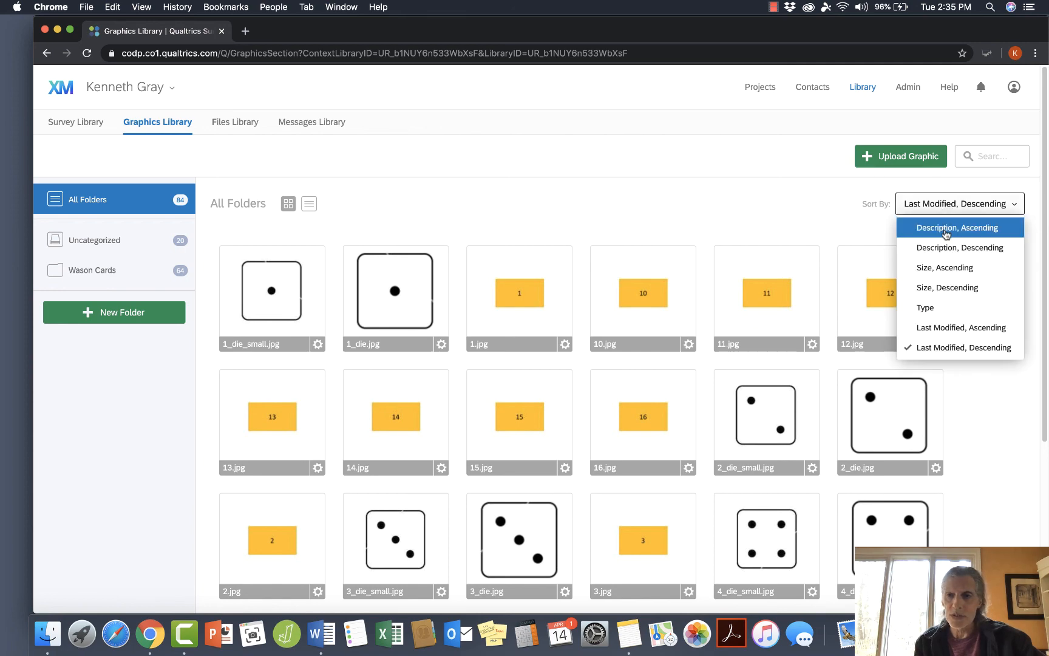
left_click(940, 327)
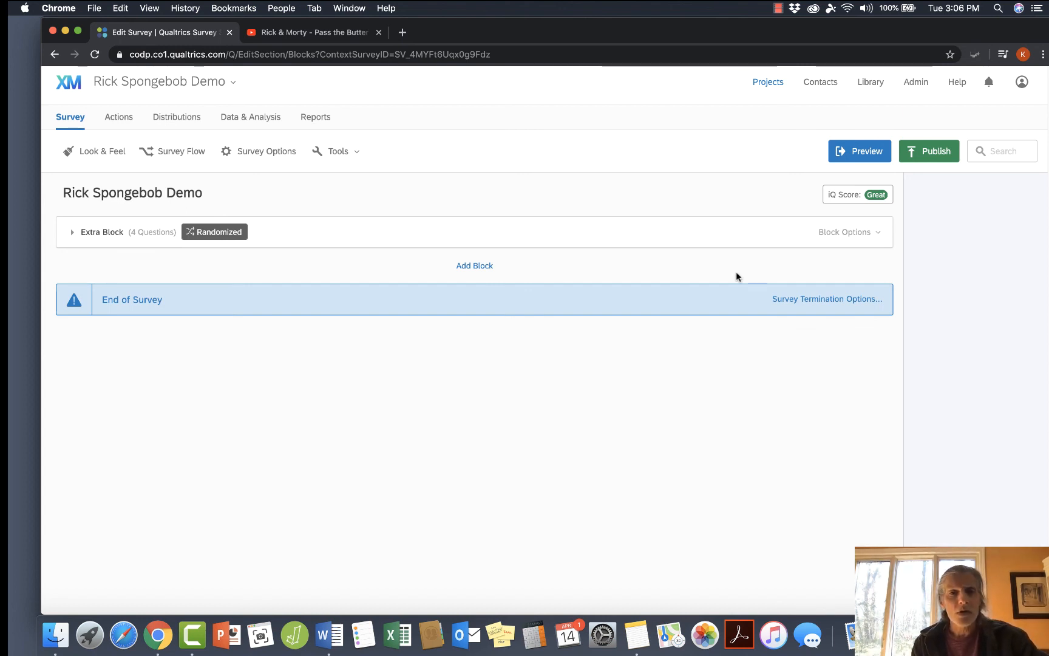
Add a block named "Pictures, one per question" below Extra Block in the Rick Spongebob Demo survey and create a new multiple-choice question in it.
left_click(479, 272)
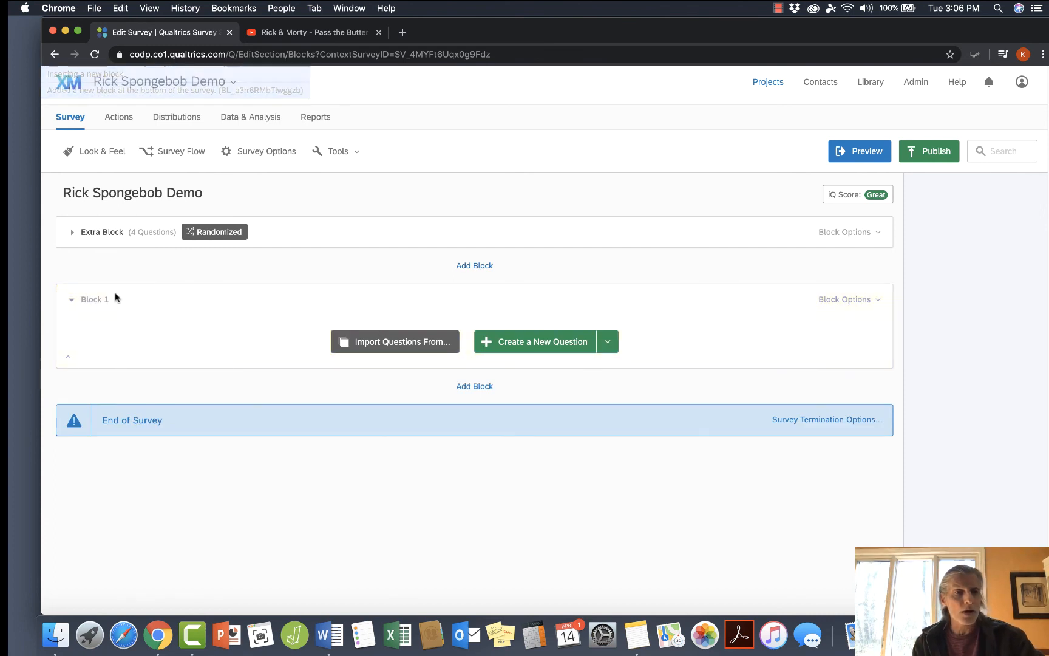
left_click(99, 300)
type("Pi cture")
key("BackSpace")
key("BackSpace")
key("BackSpace")
key("BackSpace")
key("BackSpace")
key("BackSpace")
type("ctures, one per question")
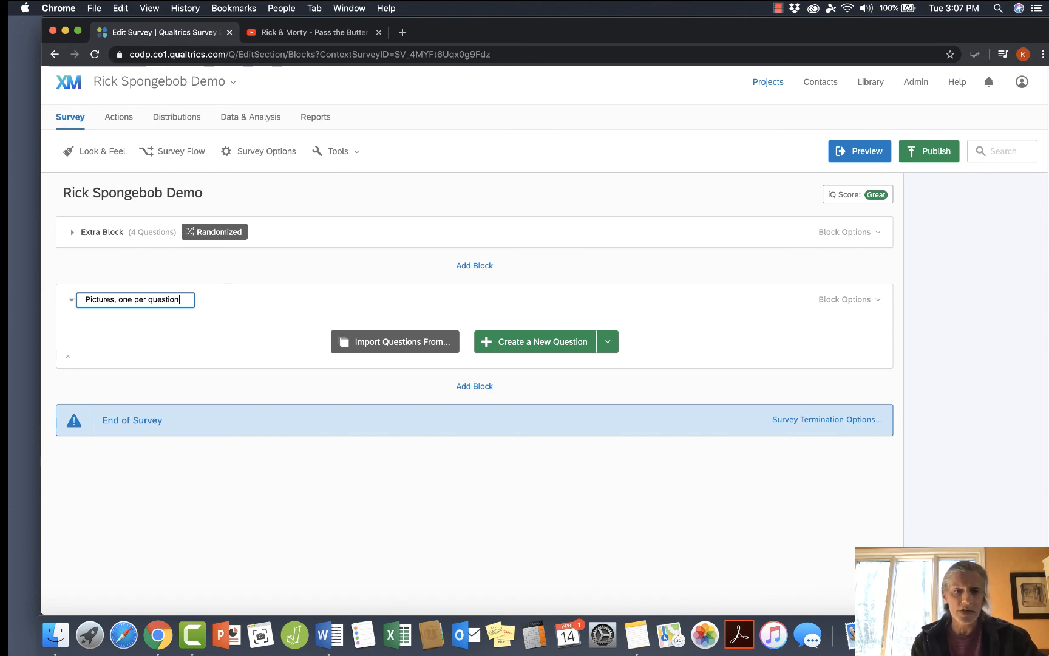
left_click(524, 334)
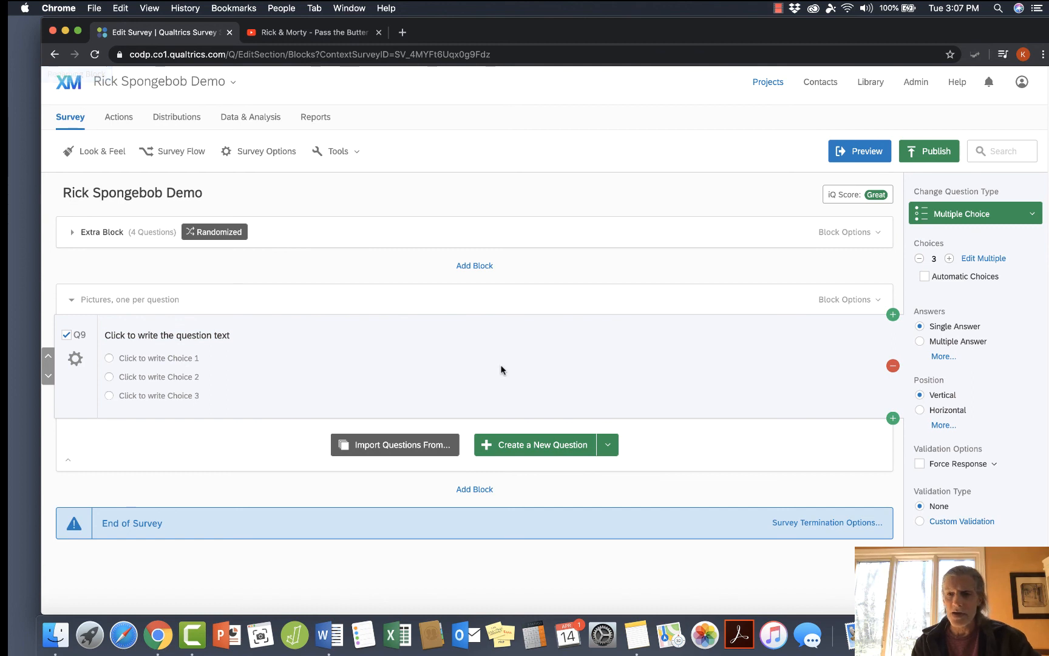
Change Q9 to a Descriptive Text question and insert Rick.jpg from the graphics library into its question text.
left_click(960, 217)
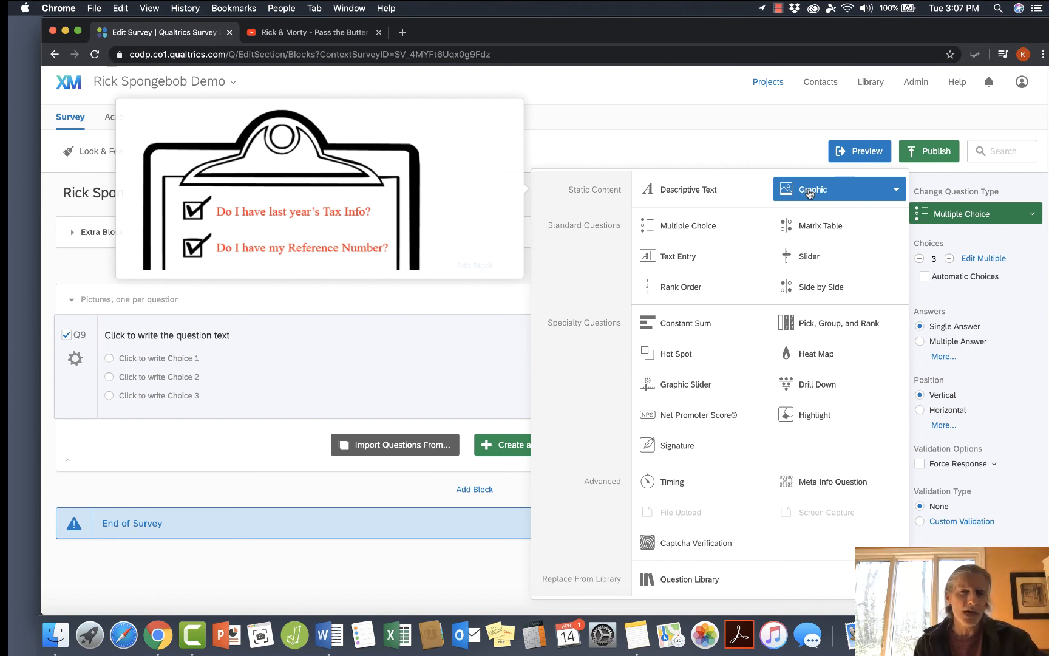
left_click(673, 190)
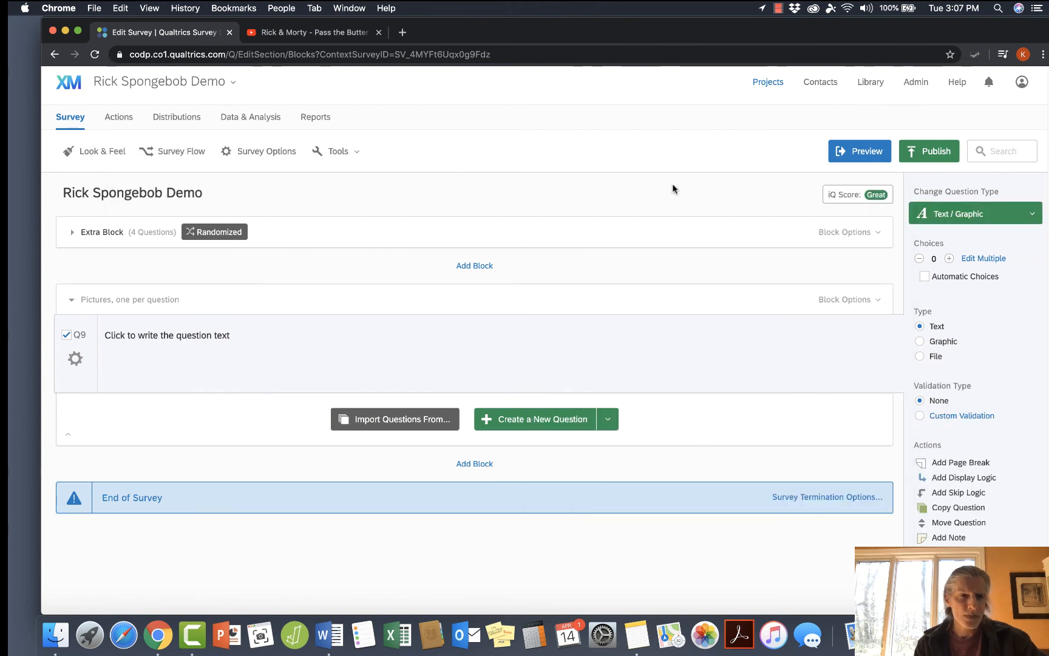
left_click(257, 337)
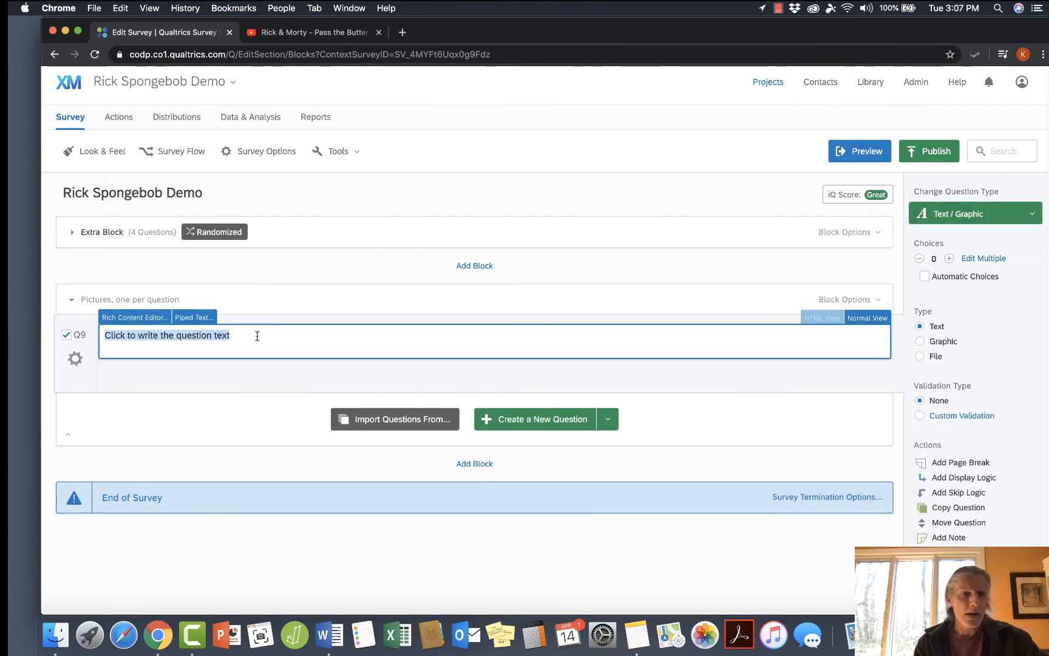
left_click(140, 317)
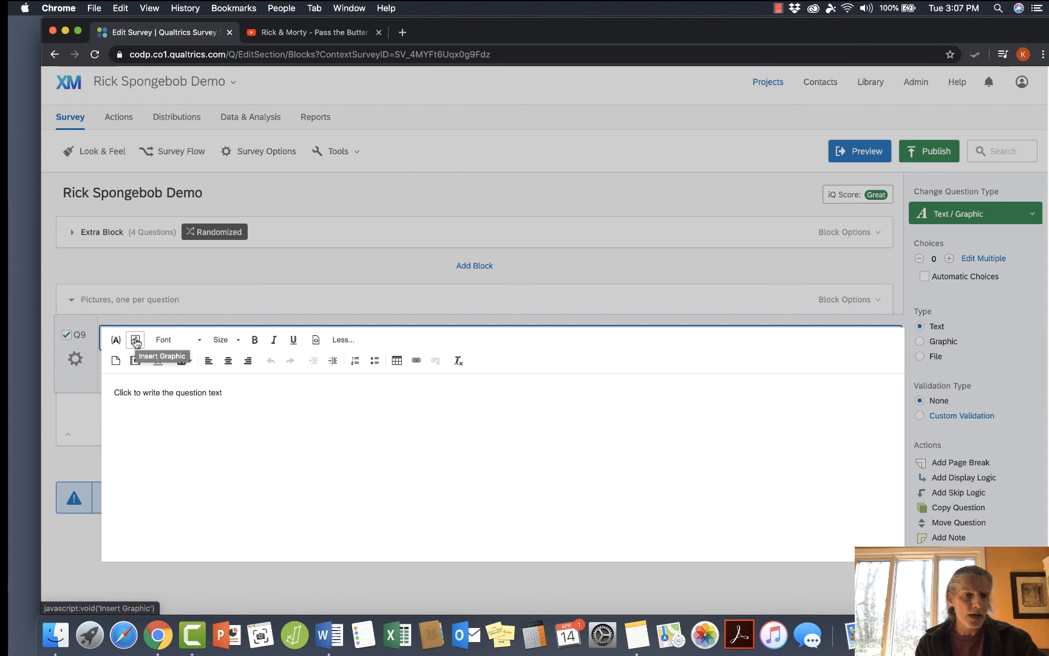
left_click(135, 341)
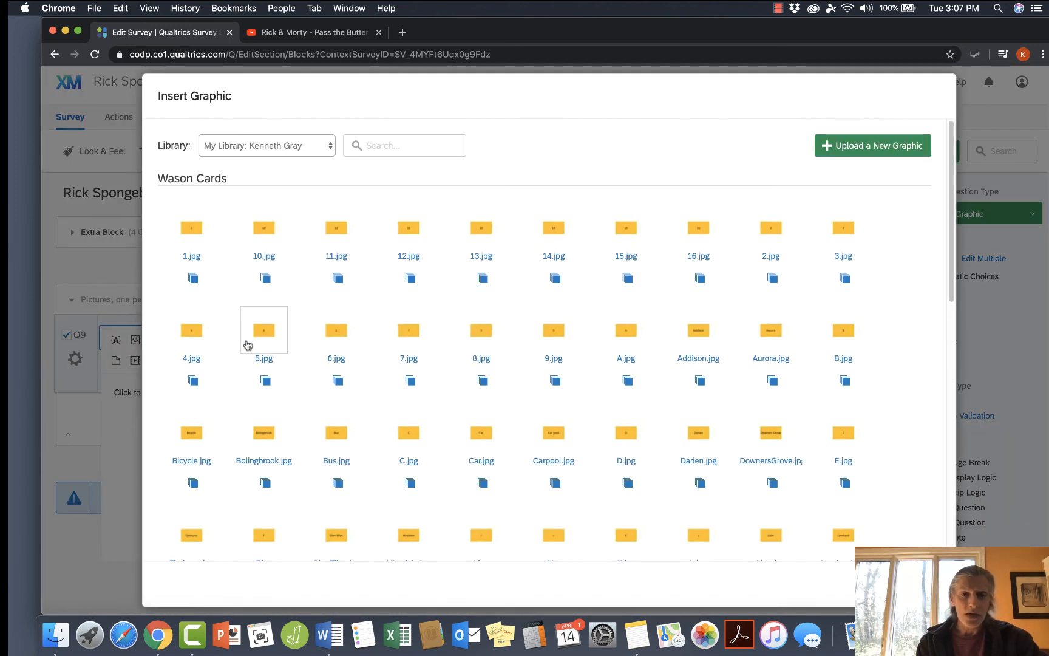
scroll(402, 322, "down", 5)
scroll(401, 320, "down", 10)
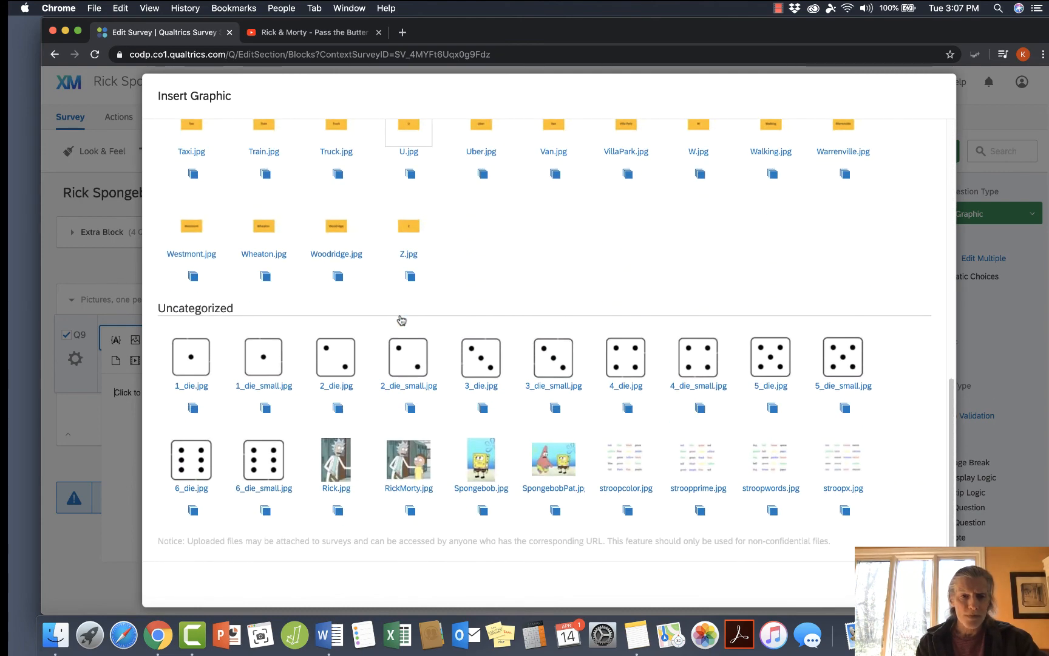
left_click(336, 461)
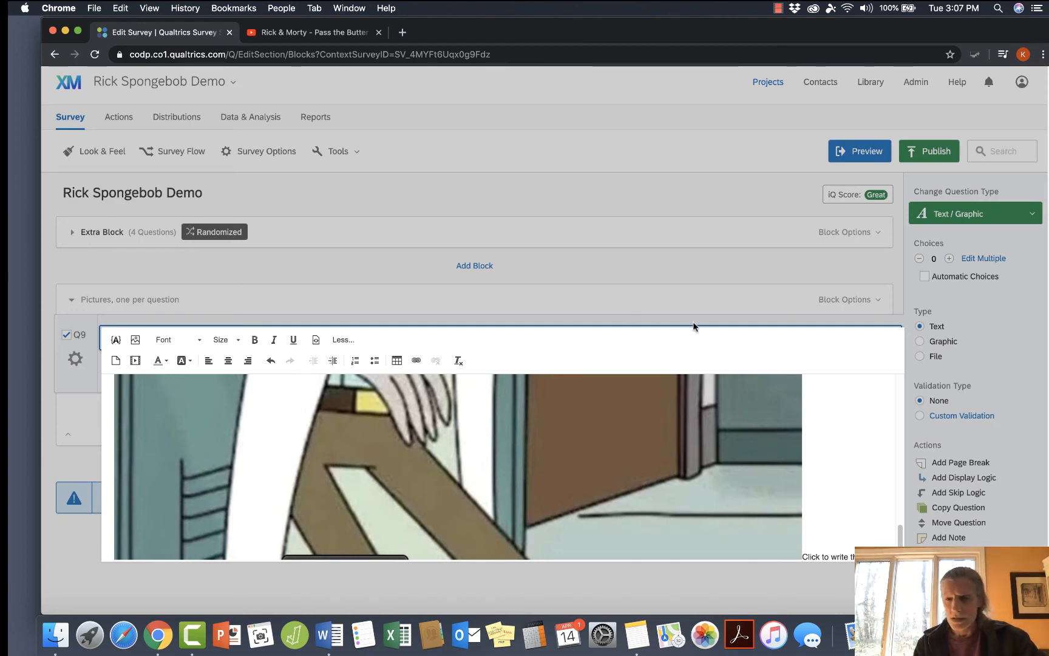
Delete the placeholder question text after the Rick image in Q9 and close the rich content editor.
left_click(808, 556)
type("Cl")
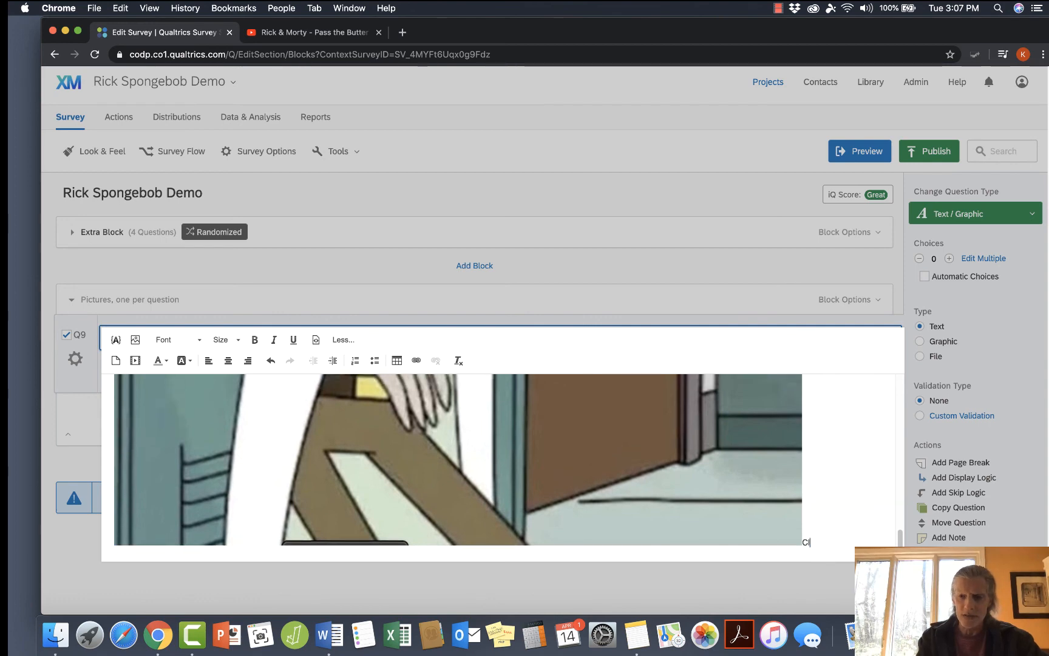
key("BackSpace")
key("BackSpace")
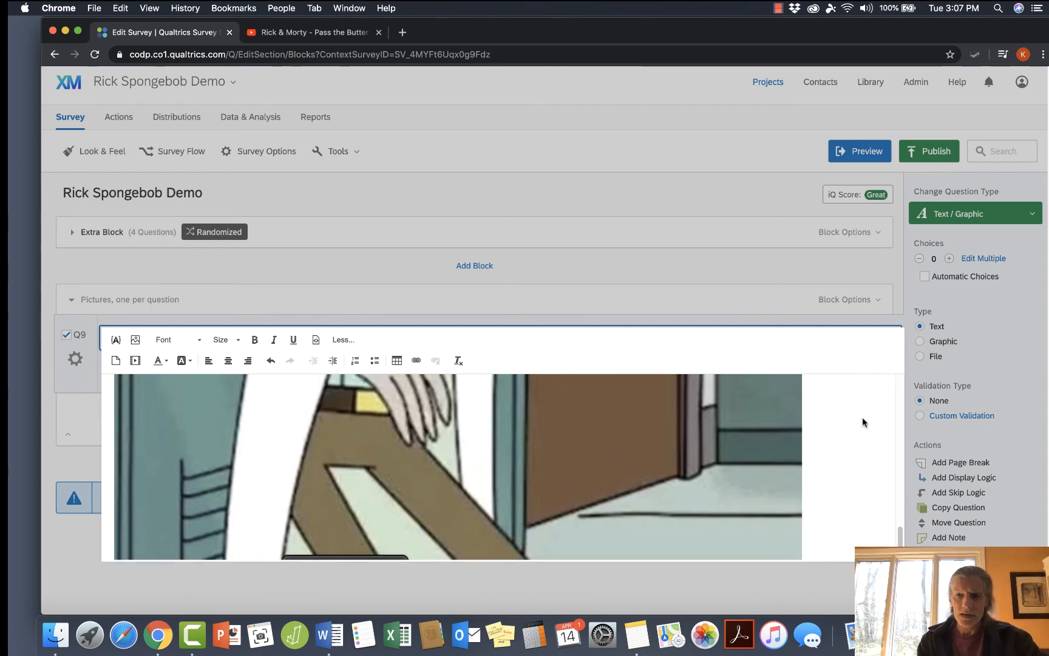
scroll(789, 323, "down", 1)
left_click(788, 323)
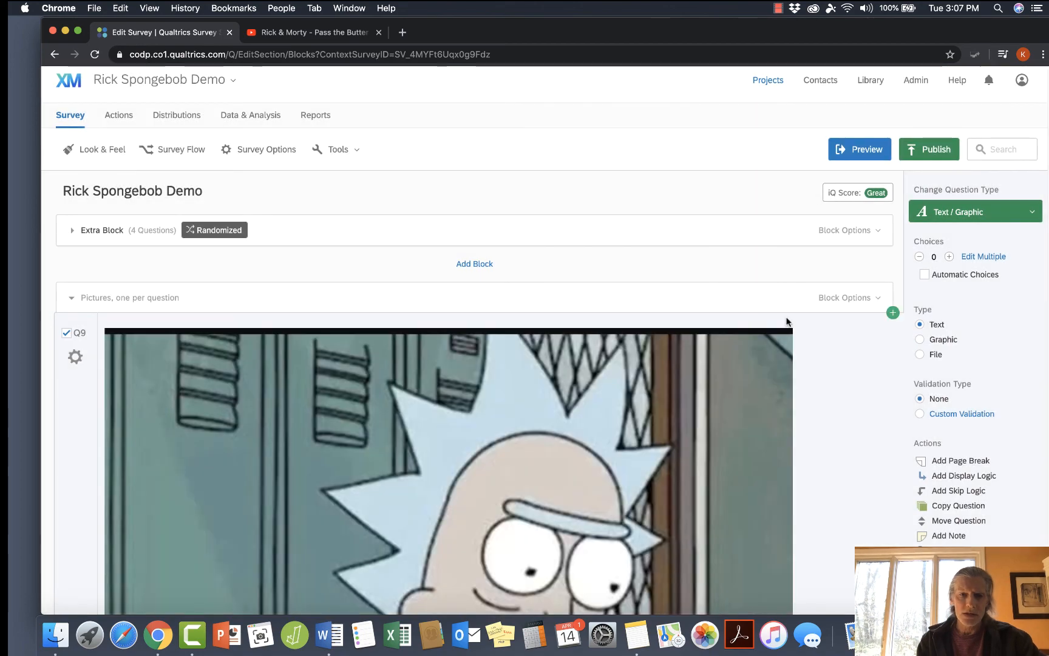
Preview question Q9 to check how large the Rick image displays, then close the preview.
scroll(775, 437, "down", 10)
scroll(775, 437, "down", 10)
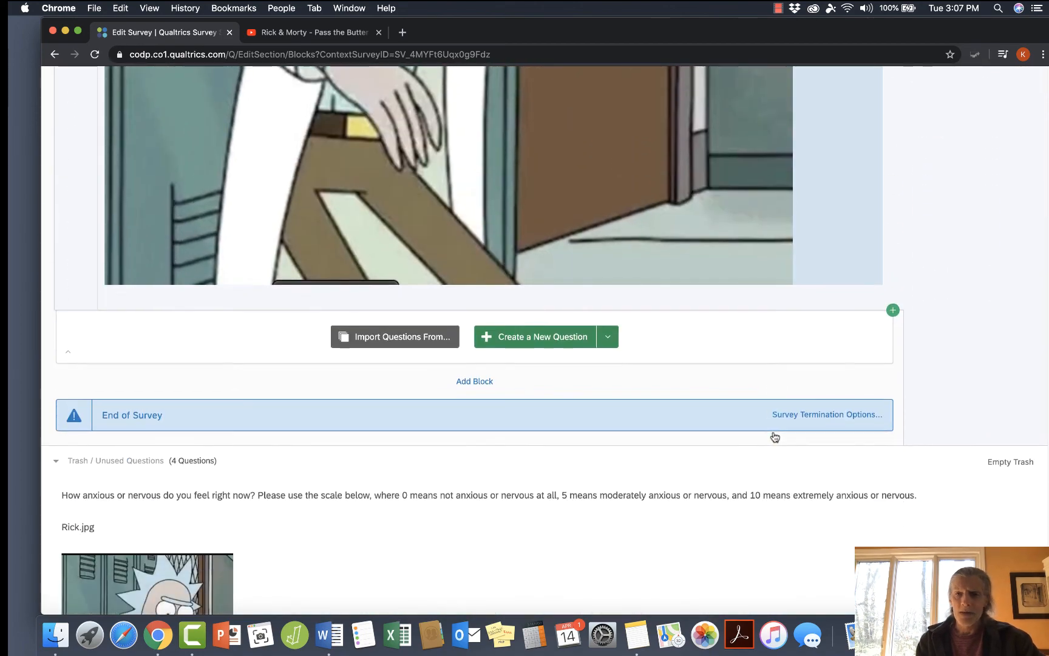
scroll(775, 437, "up", 12)
scroll(775, 437, "up", 1)
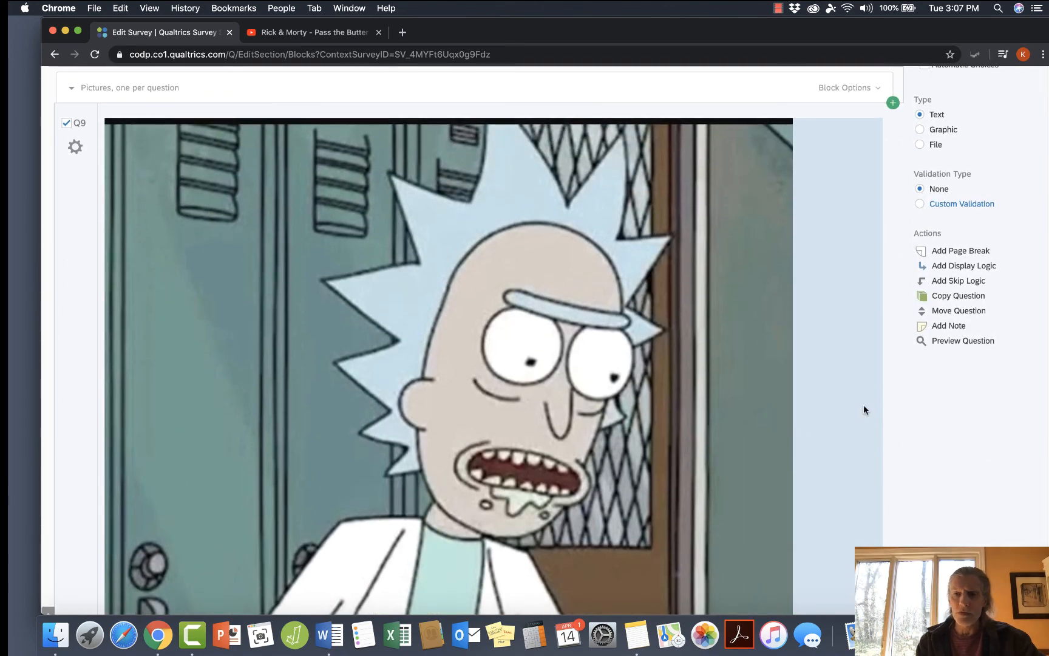
left_click(962, 344)
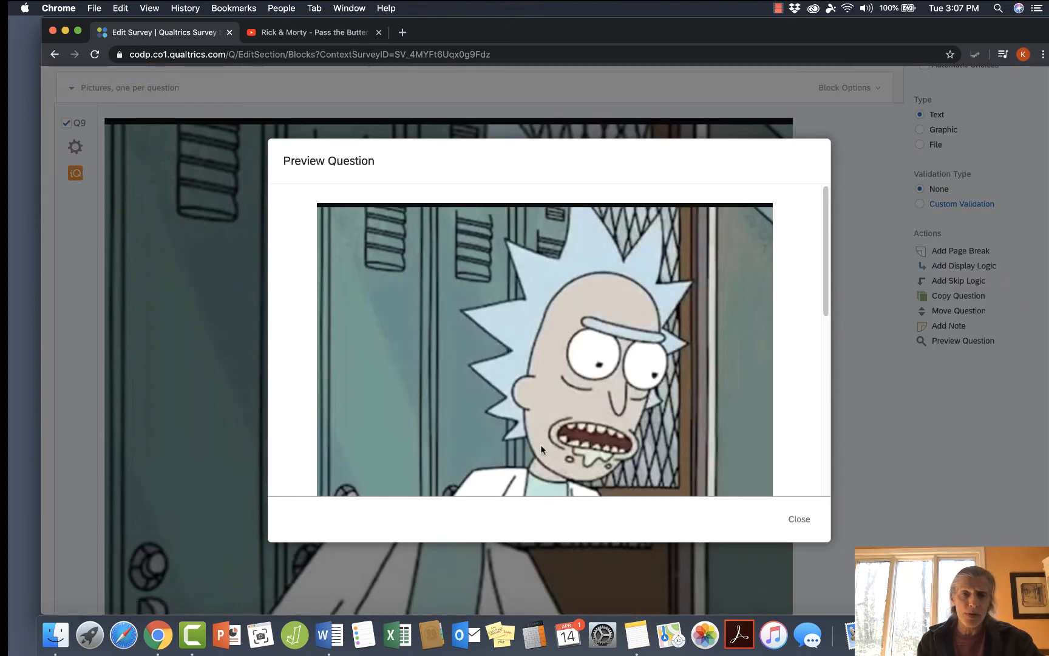
scroll(534, 450, "down", 5)
scroll(534, 452, "up", 5)
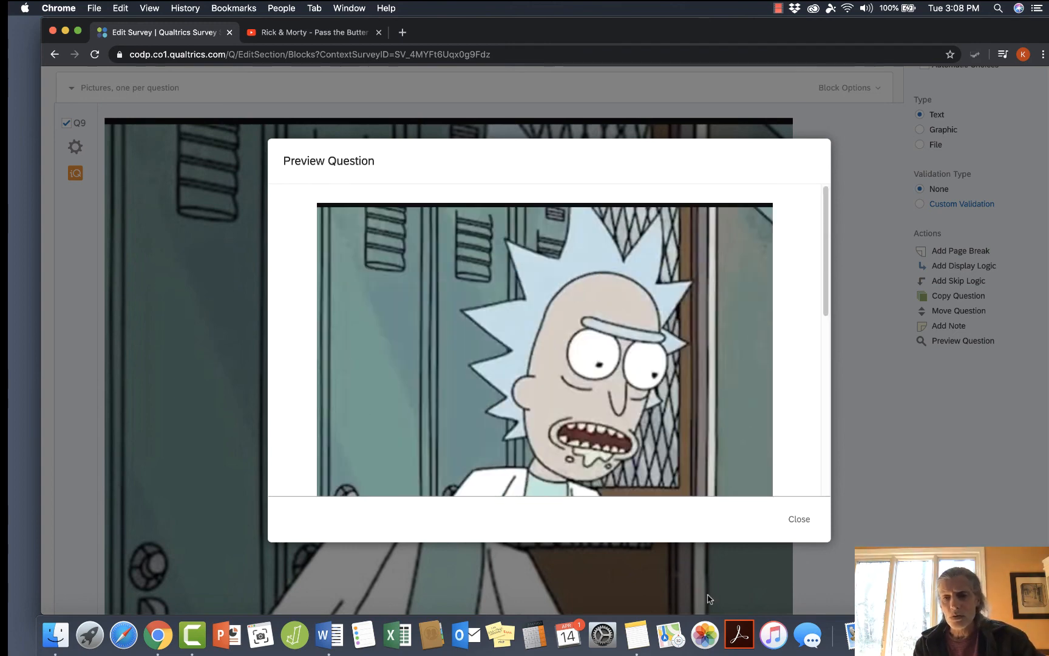
left_click(799, 522)
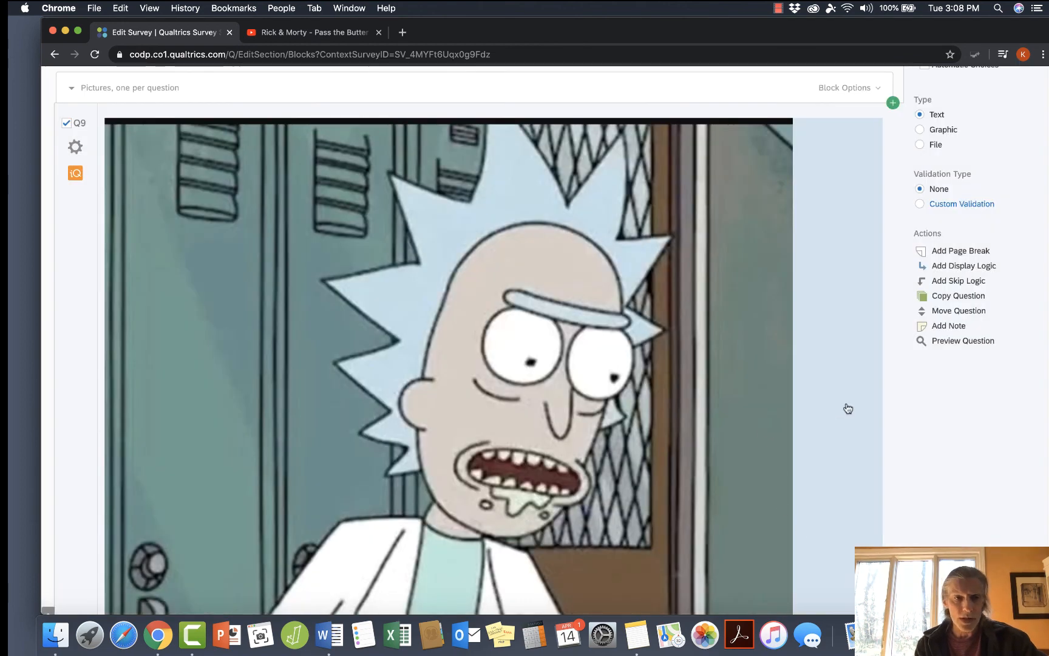
Open Q9's question text for editing and show its HTML source.
scroll(847, 408, "up", 4)
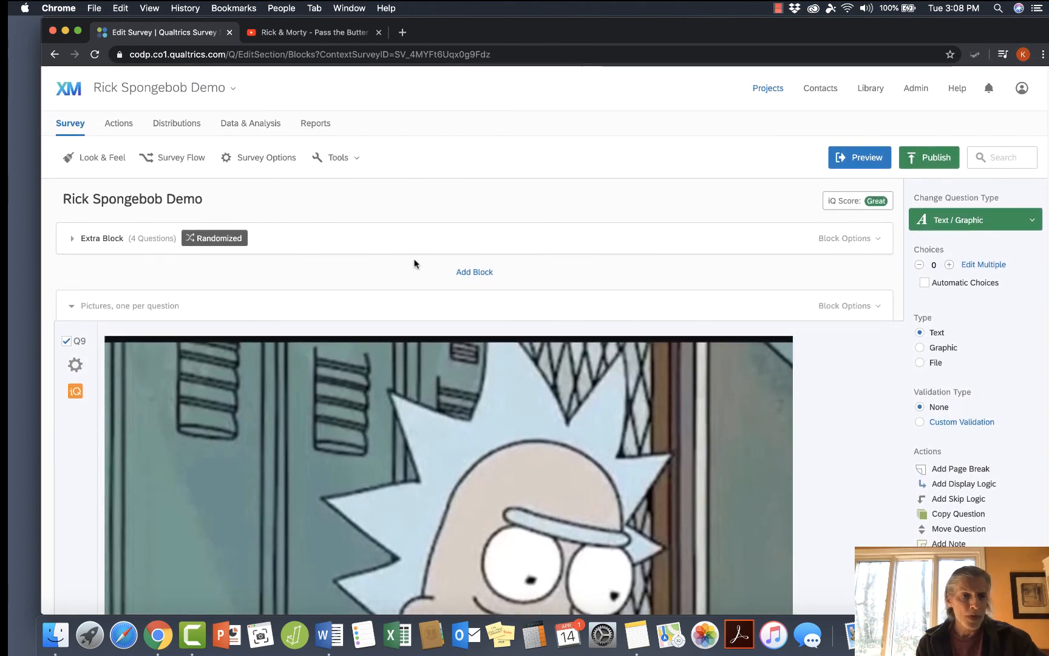
left_click(272, 398)
scroll(272, 397, "up", 4)
scroll(272, 396, "up", 1)
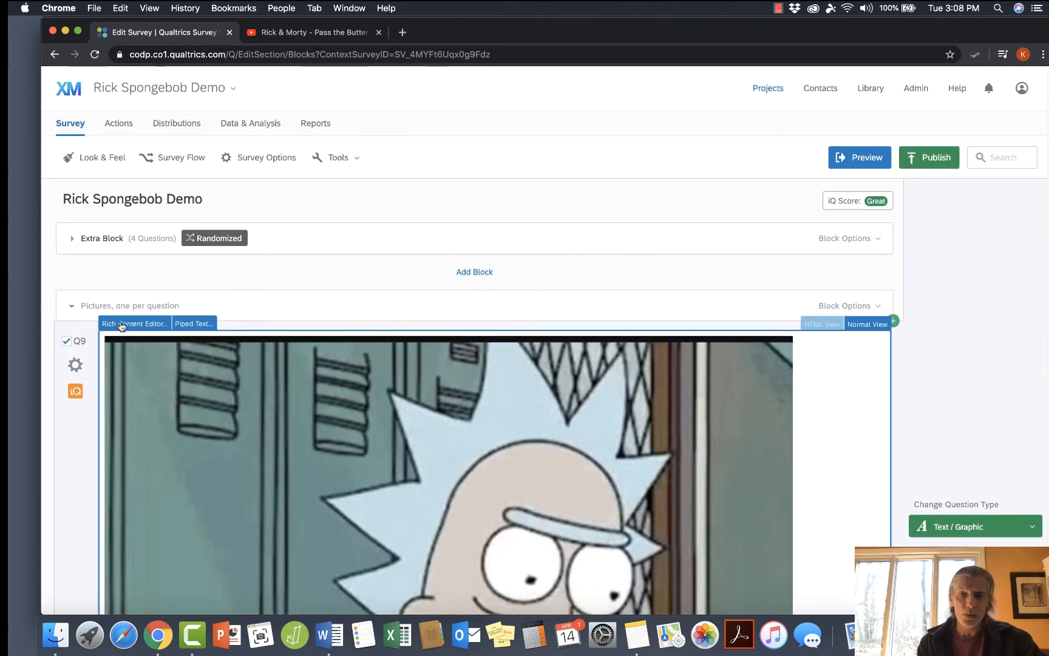
left_click(829, 325)
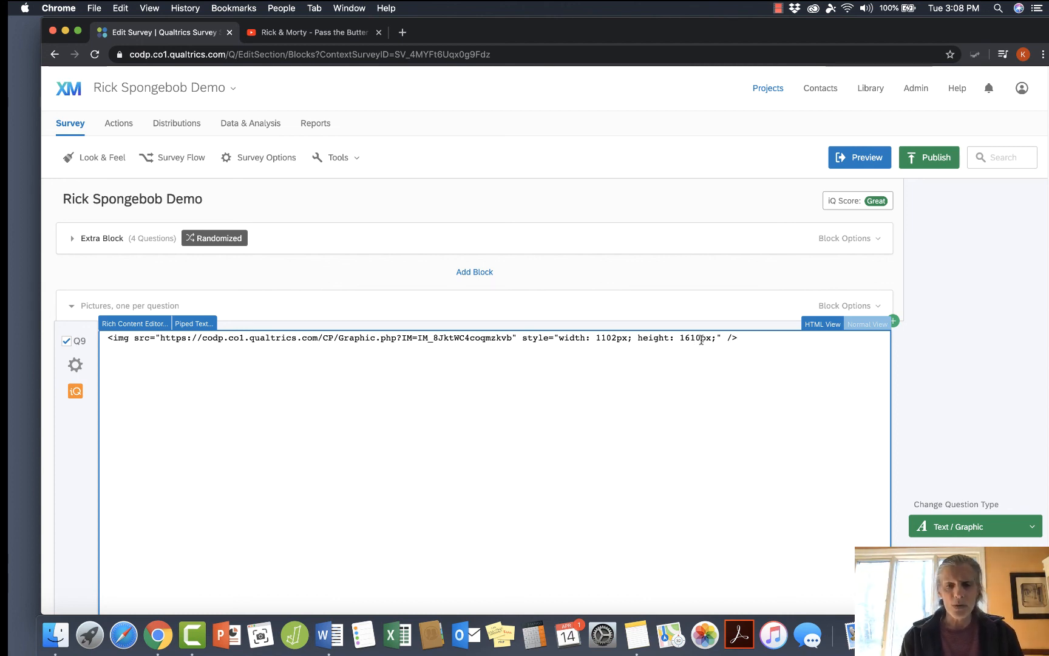
Switch to Calculator, divide the image width of 1102 by 2, and close Calculator.
left_click(537, 636)
type("1102")
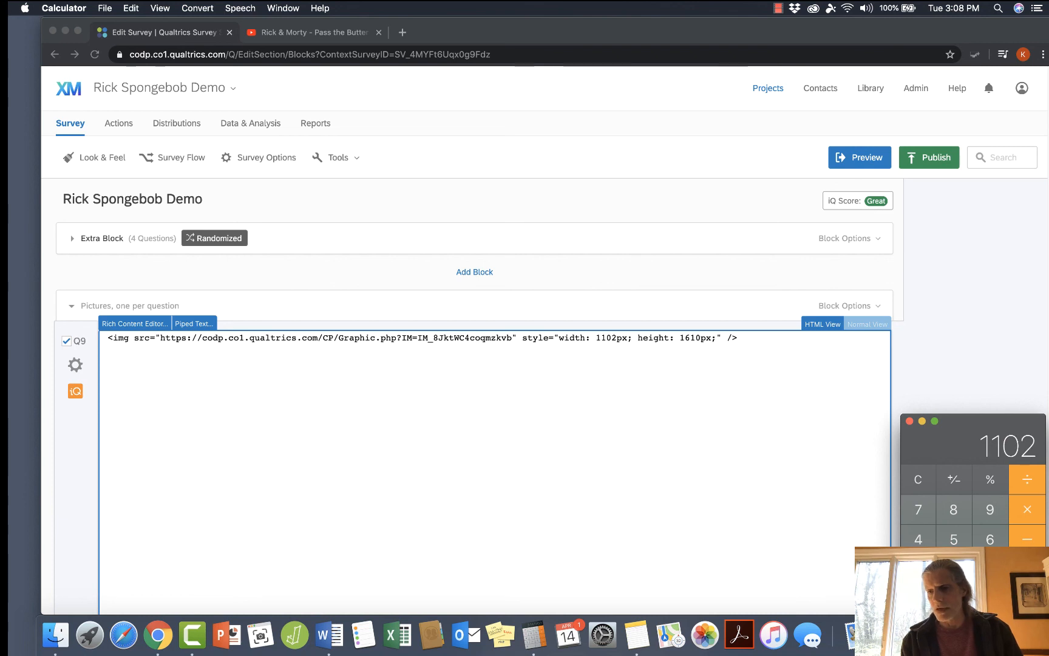
left_click(1028, 481)
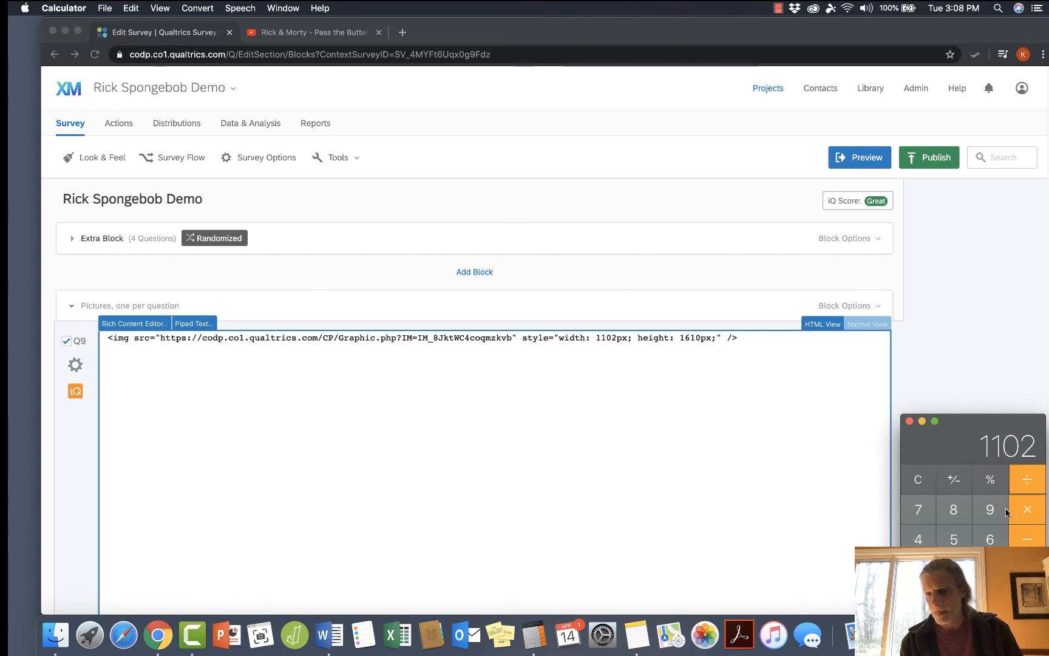
type("2")
key("Return")
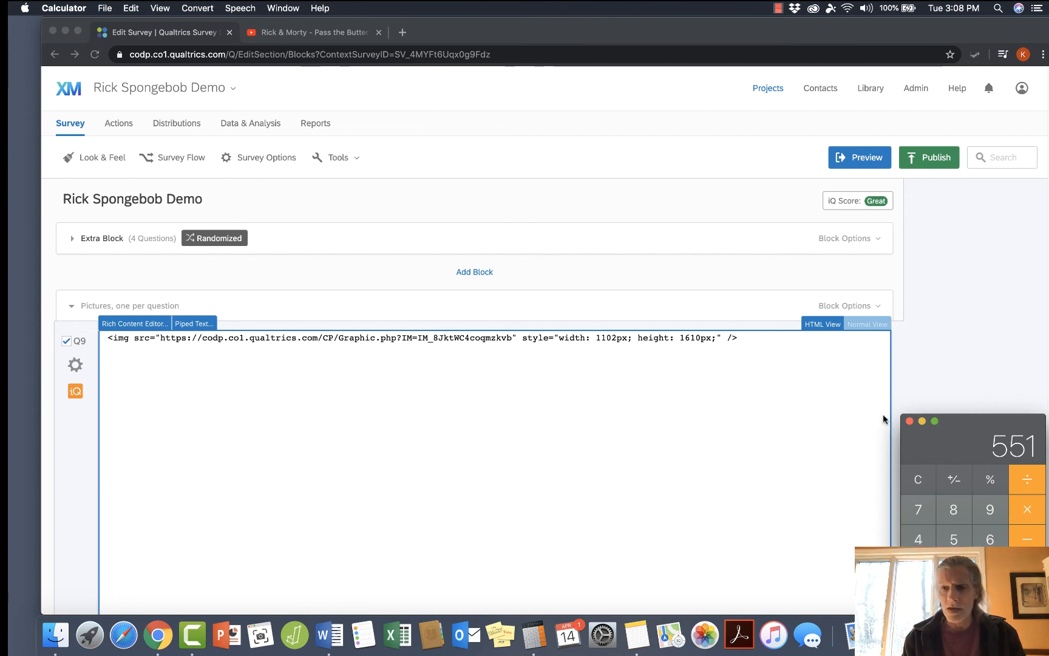
left_click(909, 422)
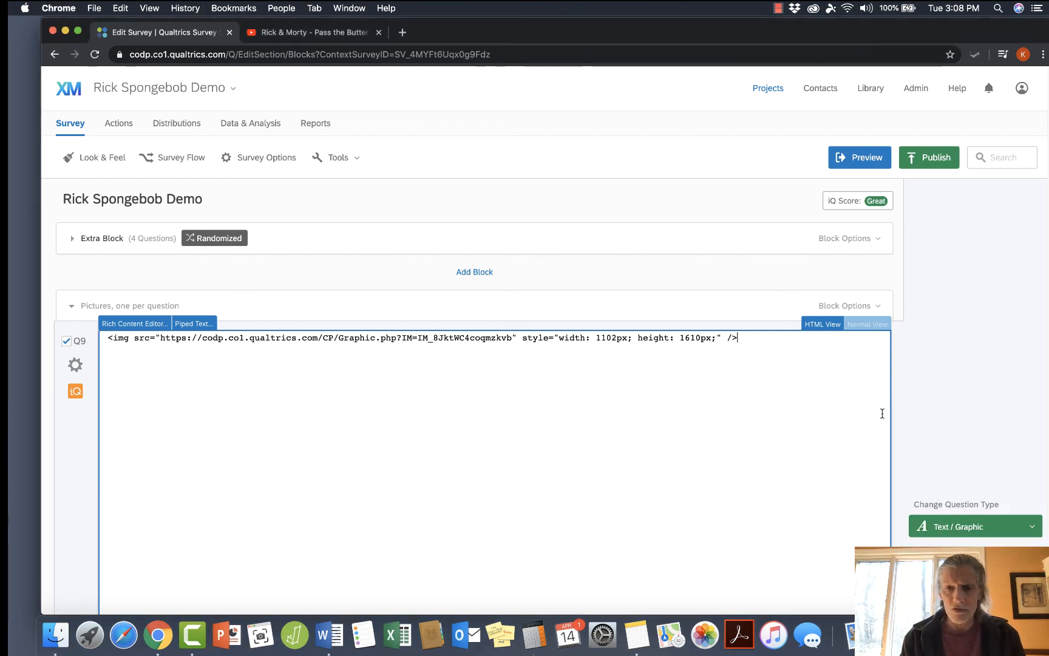
Set the Rick image's height to 805px in Q9's HTML code.
left_click(700, 339)
key("BackSpace")
key("BackSpace")
key("BackSpace")
key("BackSpace")
type("8")
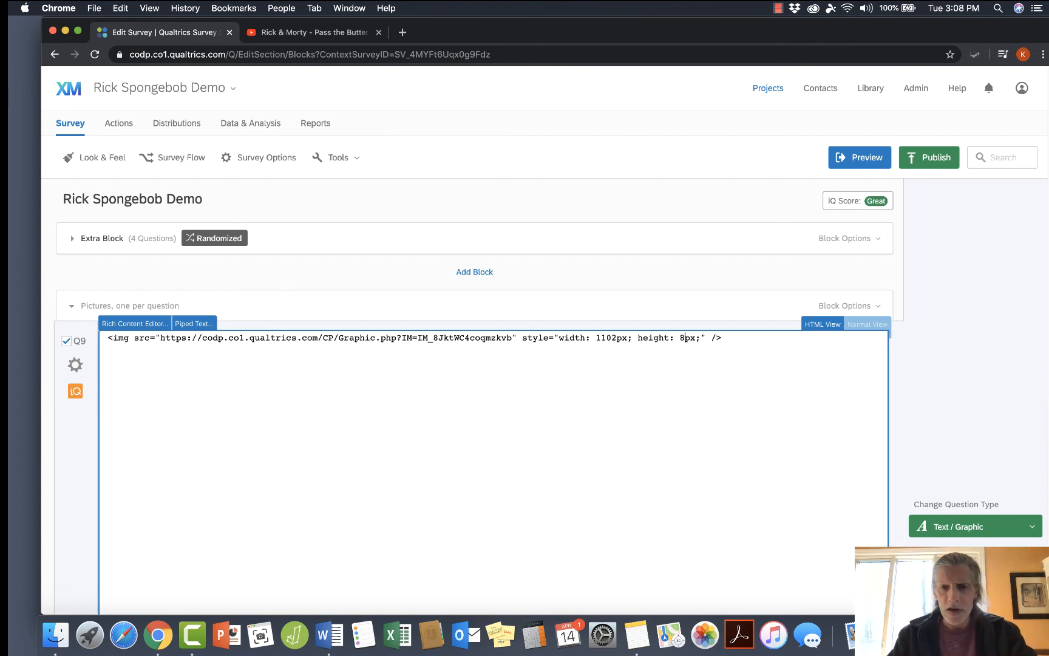
type("05")
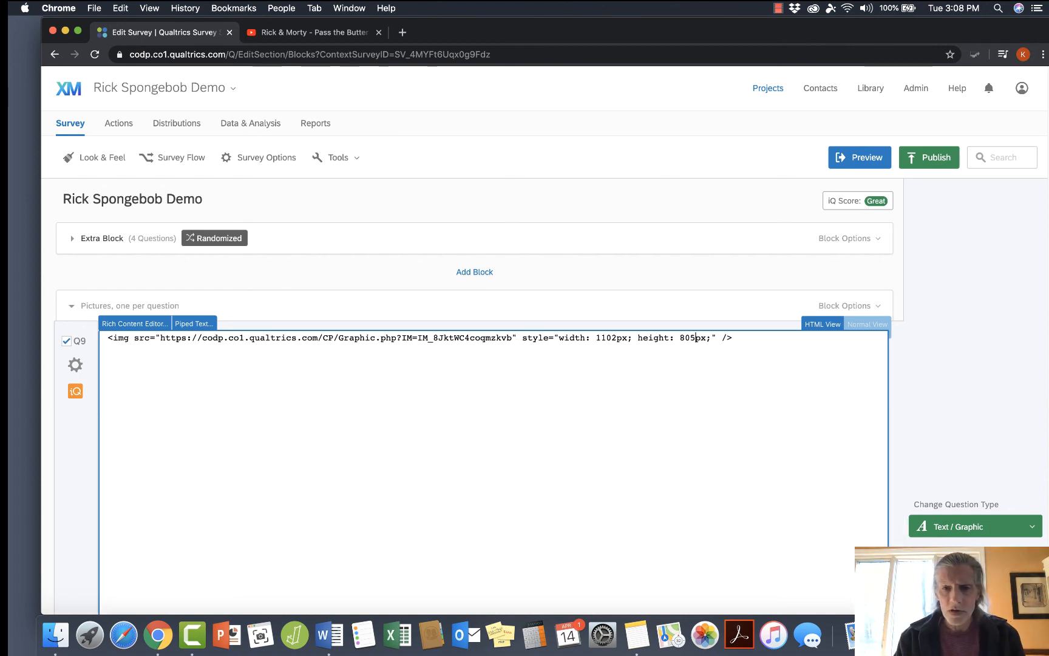
Set the Rick image's width to 551px in Q9's HTML code and leave the text editing.
left_click(616, 338)
key("BackSpace")
key("BackSpace")
key("BackSpace")
key("BackSpace")
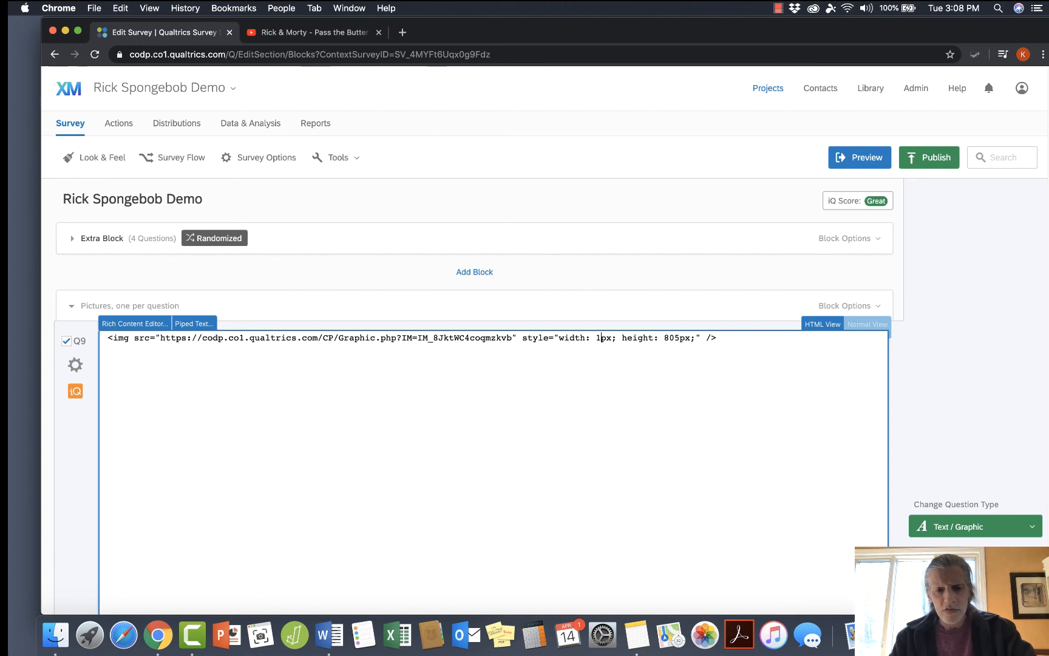
type("551")
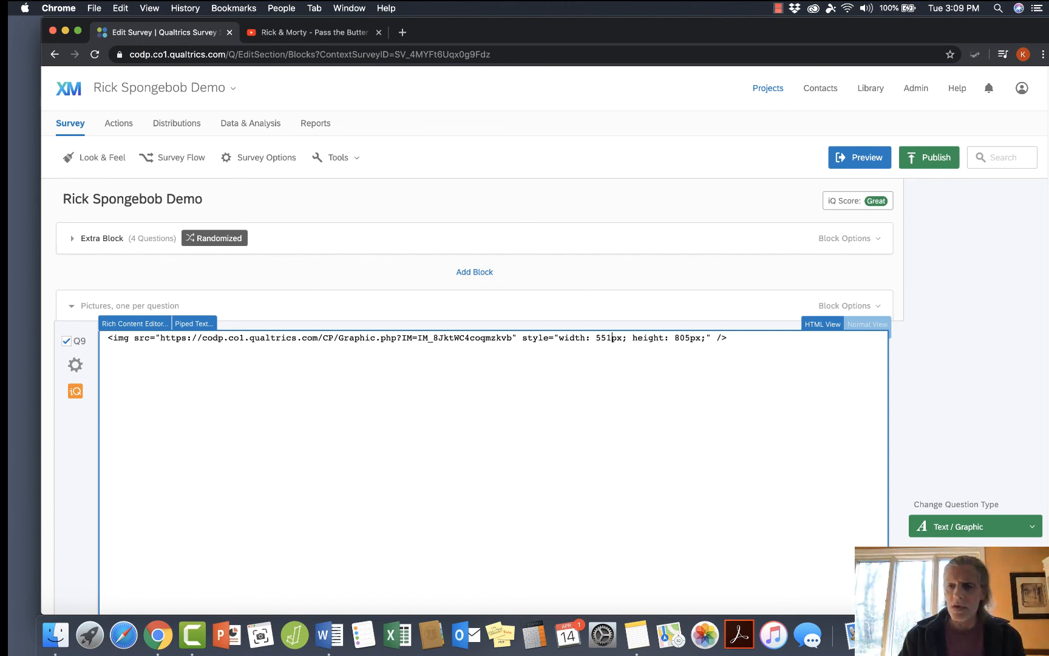
left_click(909, 419)
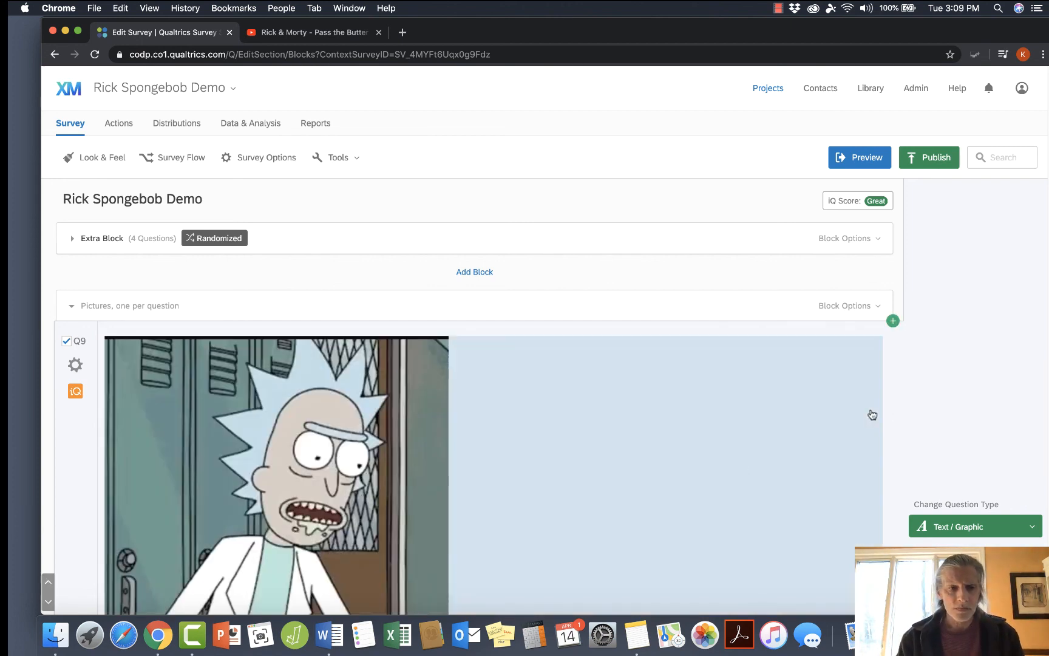
Preview question Q9 again to check the resized Rick image, then close the preview.
scroll(740, 466, "down", 6)
scroll(740, 466, "up", 2)
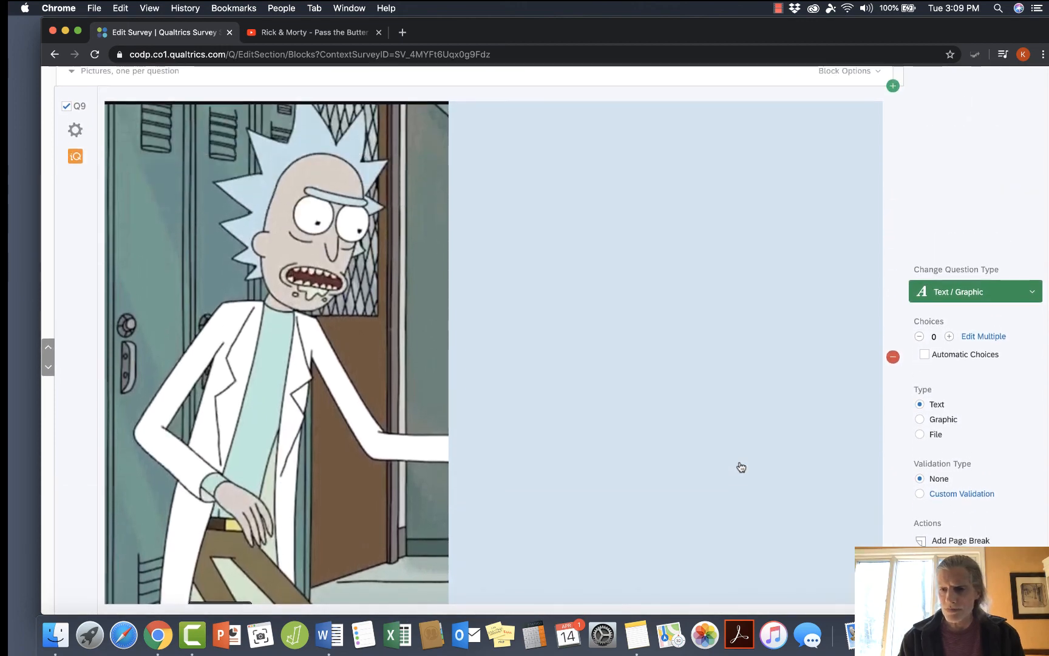
scroll(915, 465, "down", 2)
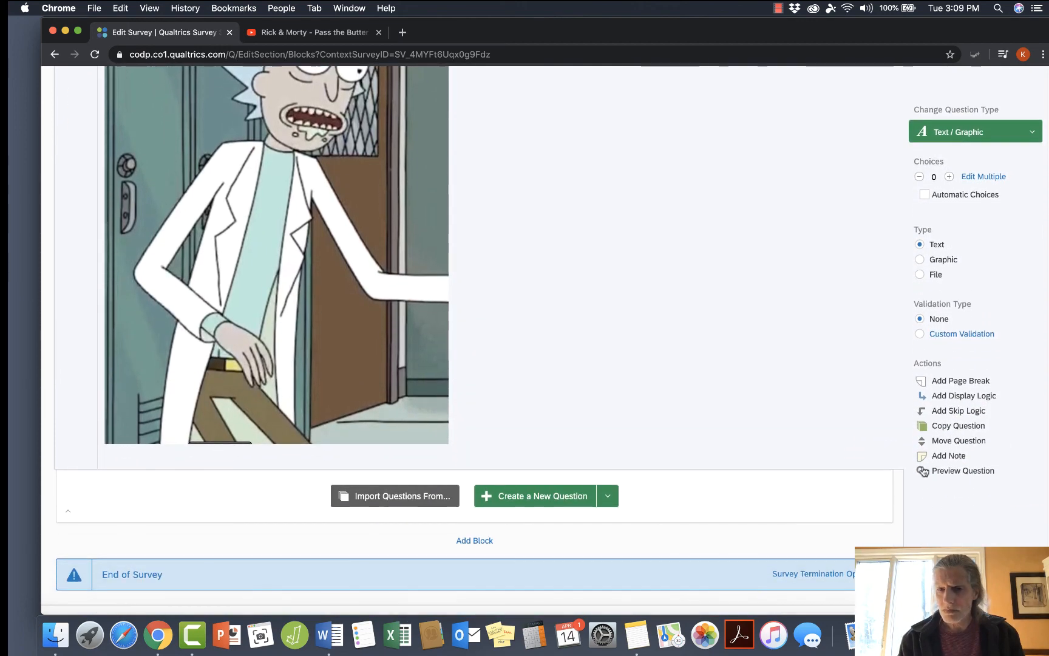
left_click(945, 470)
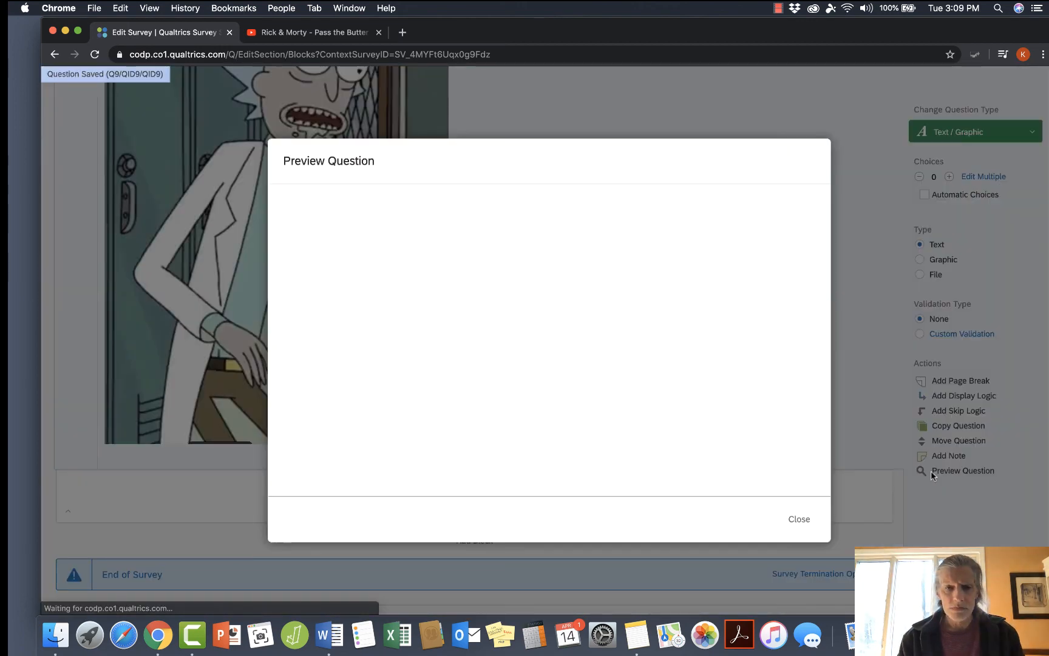
scroll(721, 467, "down", 2)
scroll(721, 466, "up", 5)
left_click(798, 519)
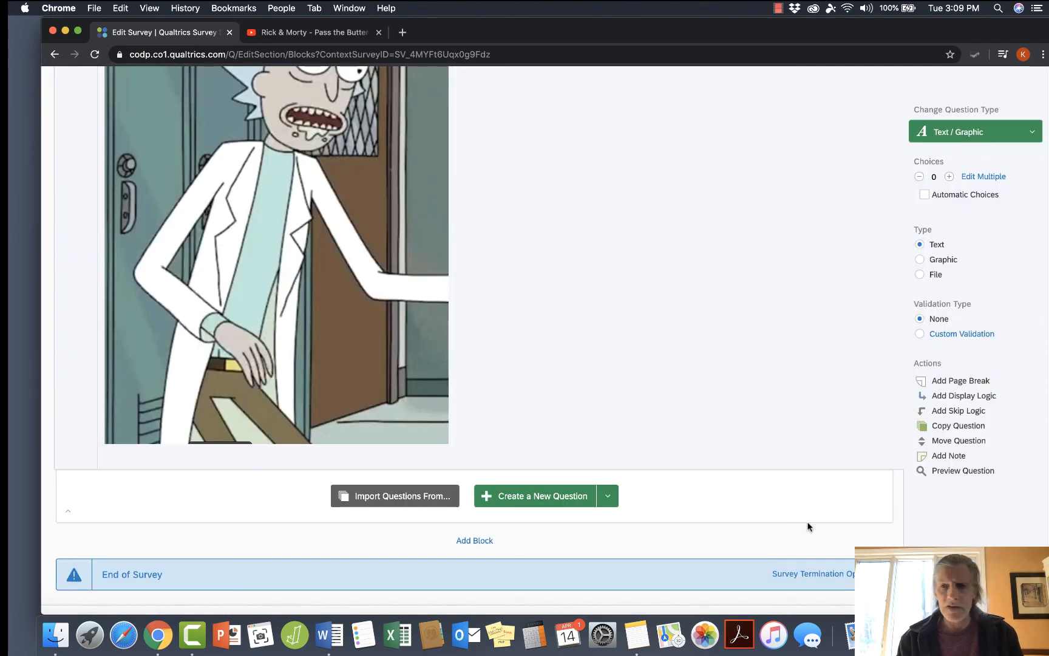
Open the HTML code of question Q9's text for editing.
left_click(808, 436)
scroll(773, 375, "up", 5)
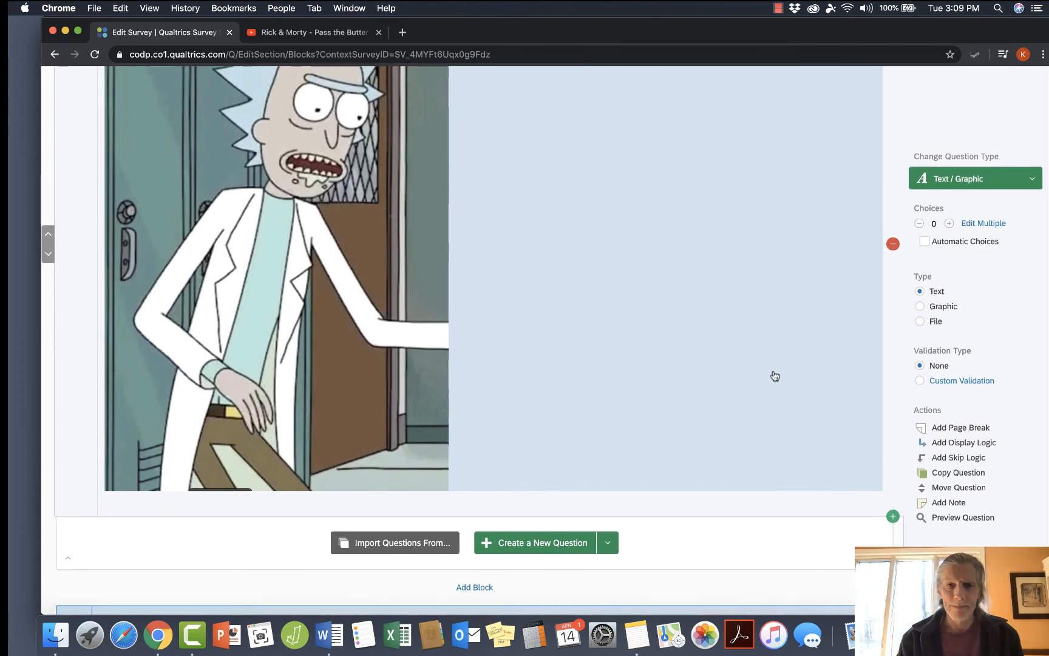
left_click(704, 407)
scroll(686, 410, "up", 3)
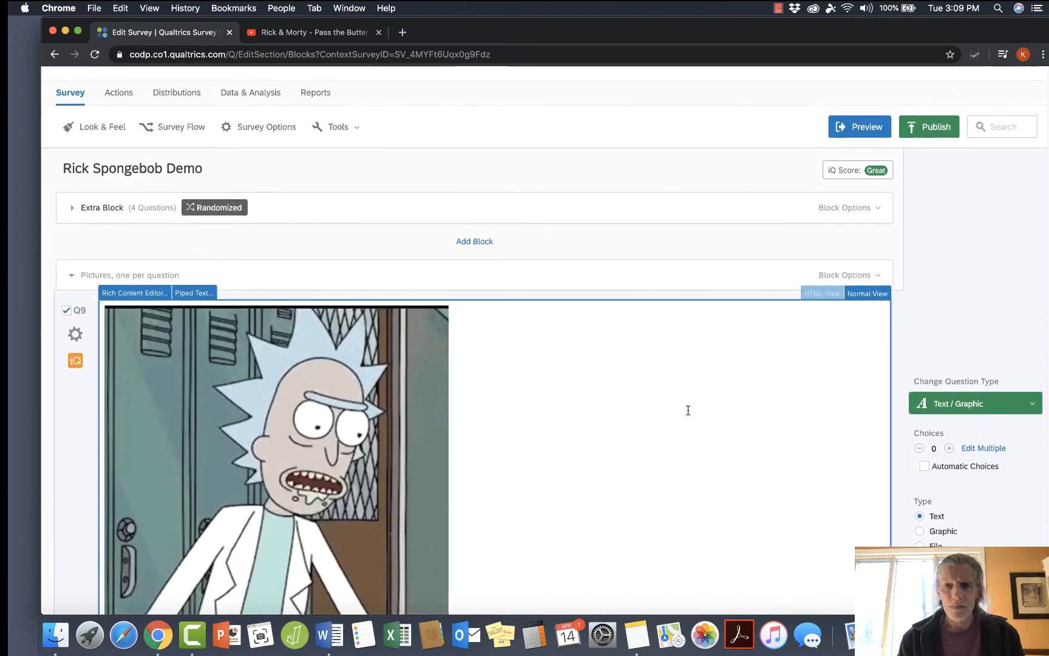
left_click(822, 304)
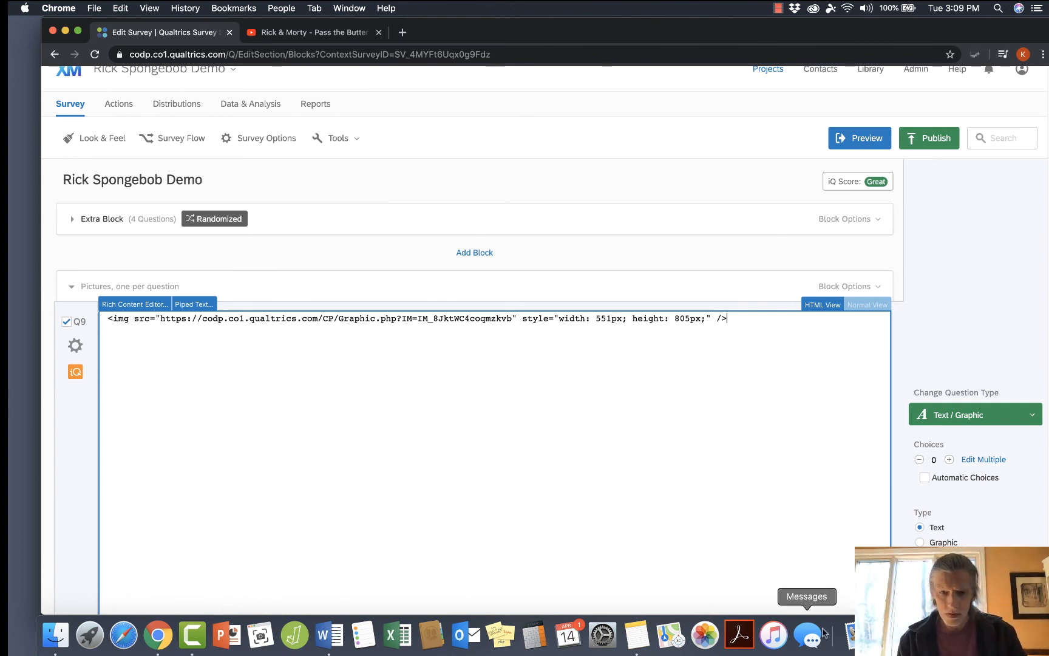
Switch to Calculator, divide the image width of 551 by 2, and close Calculator.
left_click(534, 635)
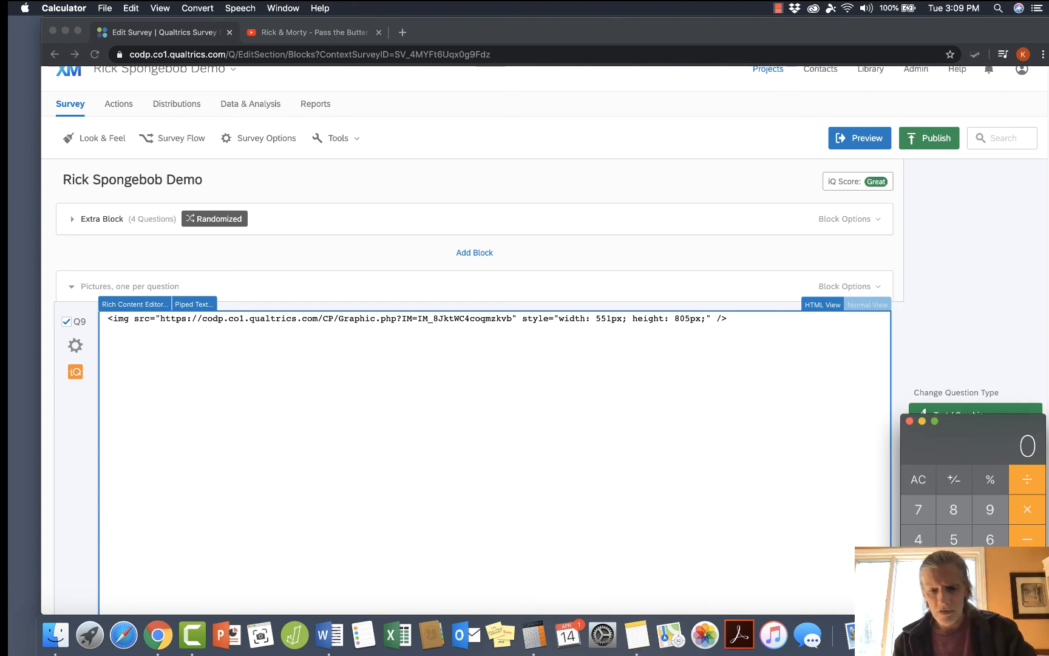
type("551/2")
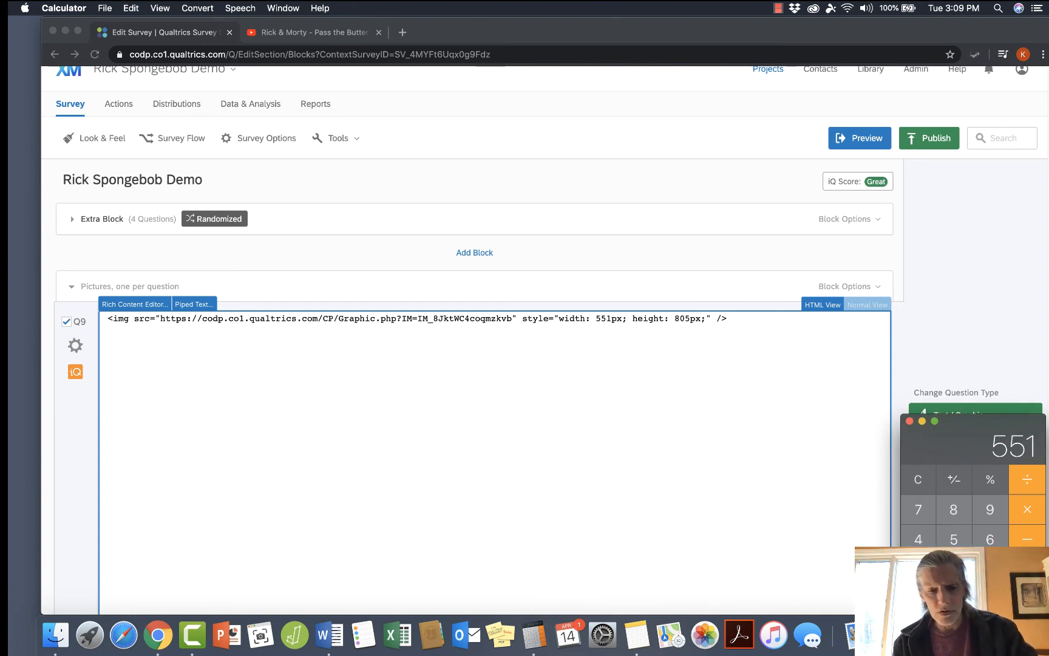
key("Return")
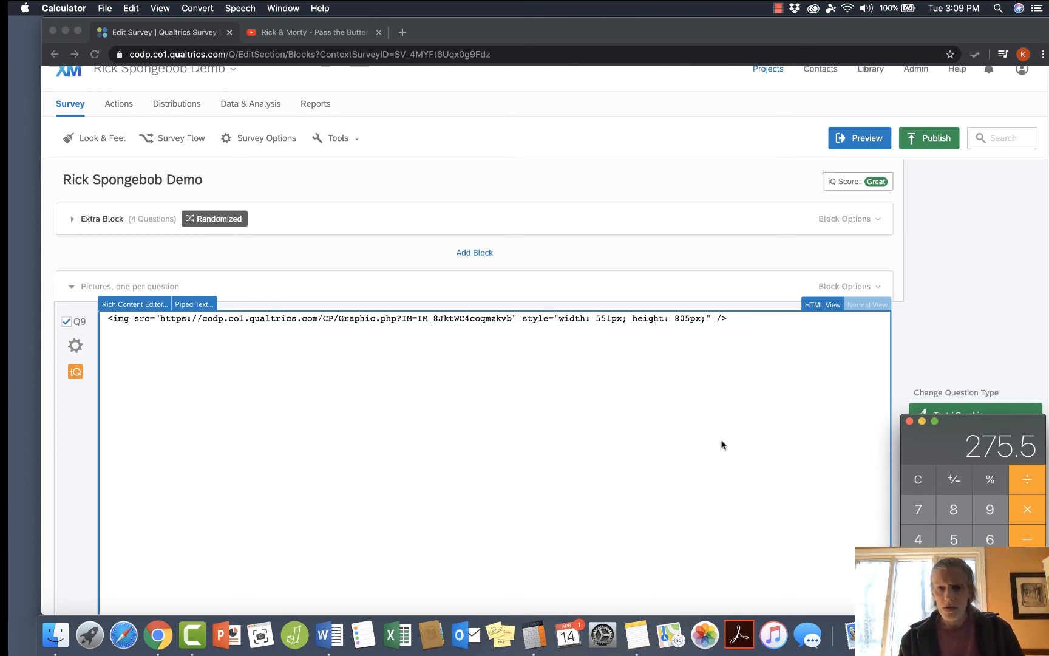
left_click(909, 421)
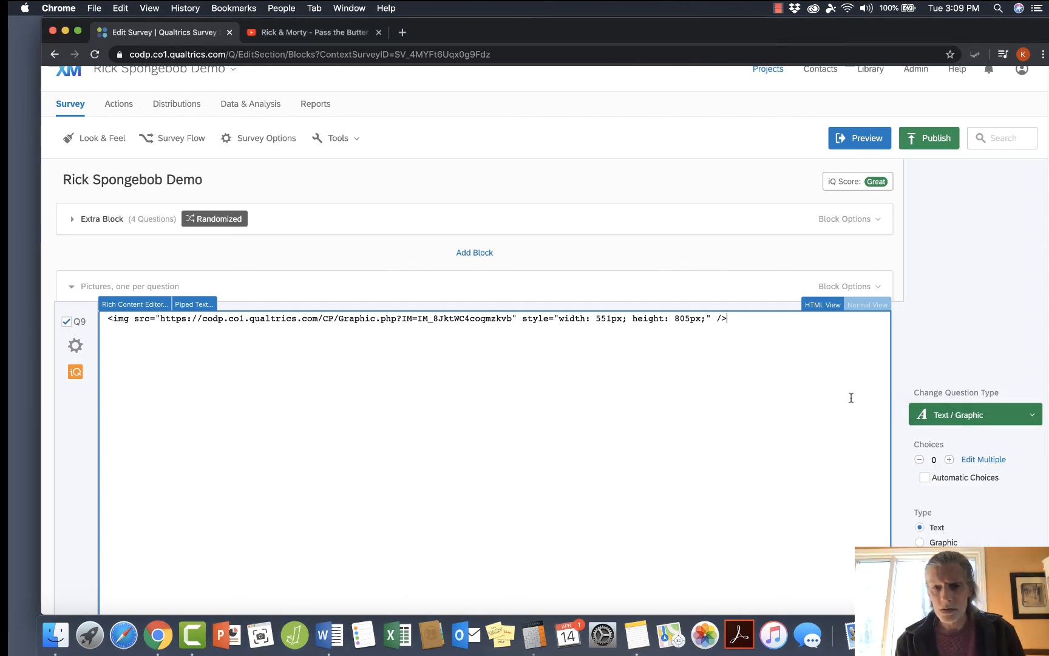
Set the Rick image's width to 276px in Q9's HTML code.
left_click(608, 318)
key("BackSpace")
key("BackSpace")
key("BackSpace")
type("276")
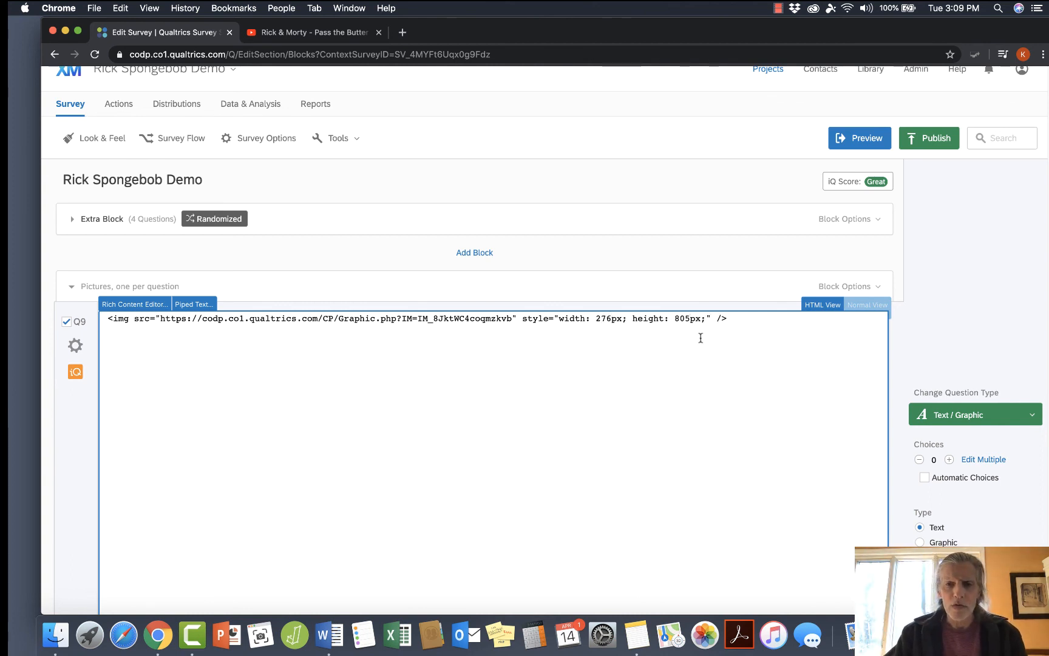
Set the Rick image's height to 402px in Q9's HTML code and leave the text editing.
key("BackSpace")
key("BackSpace")
key("BackSpace")
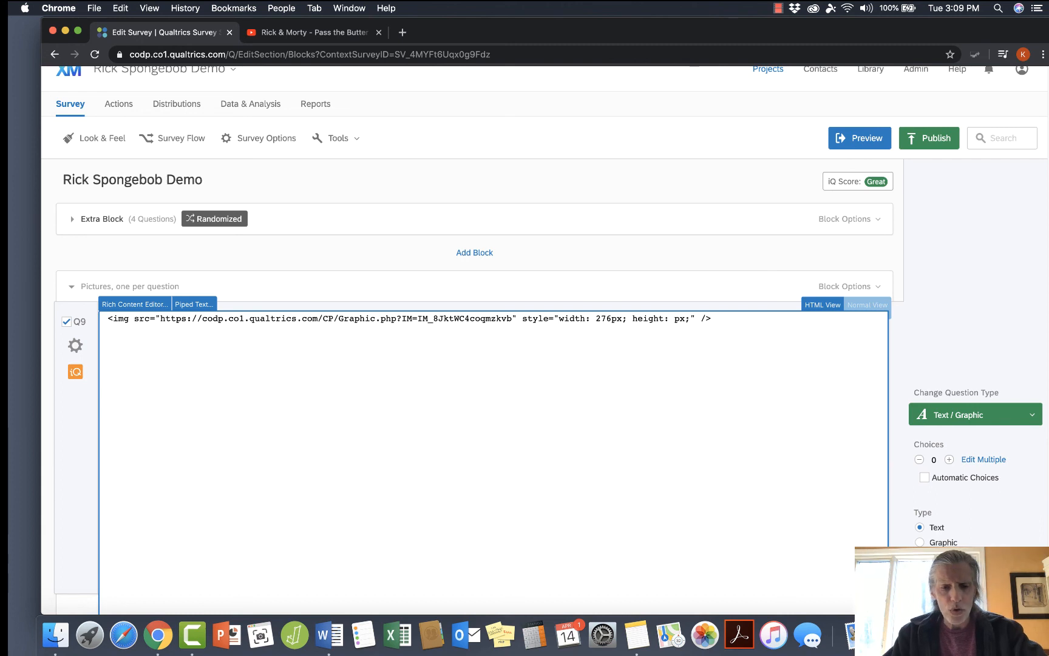
type("4")
type("03")
key("BackSpace")
type("2")
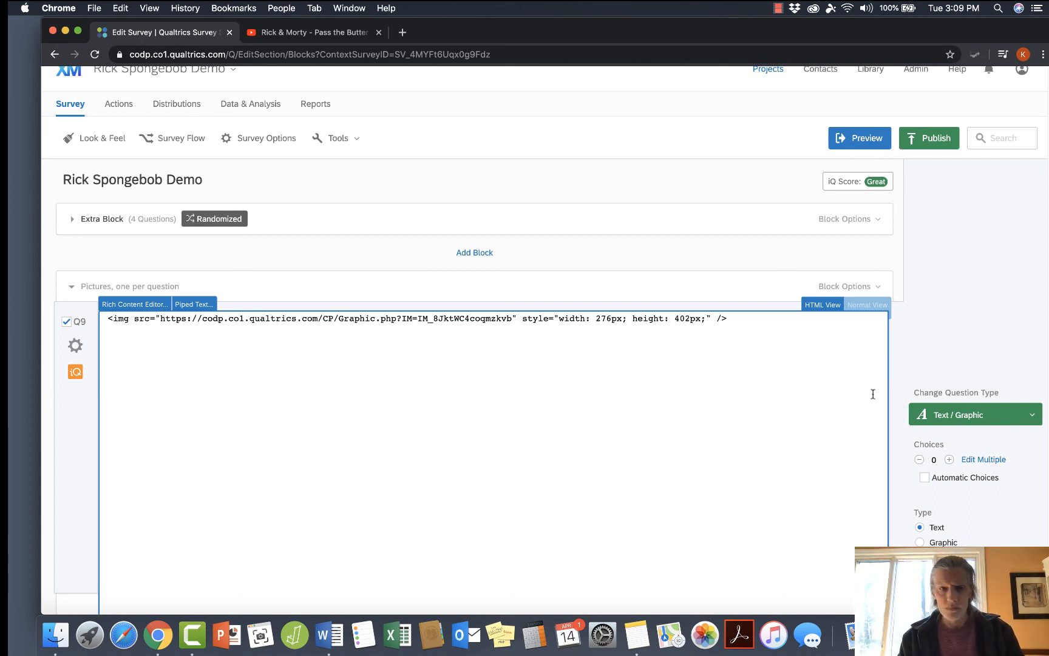
left_click(904, 369)
Preview question Q9 to check the Rick image at its reduced size, then close the preview.
scroll(693, 468, "down", 1)
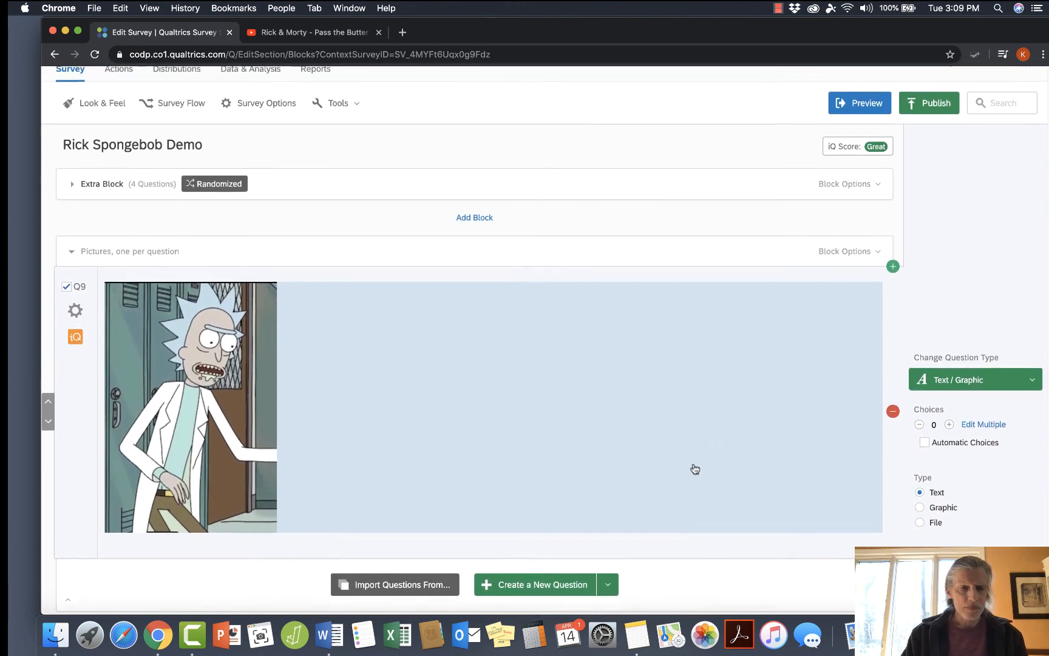
scroll(695, 469, "up", 1)
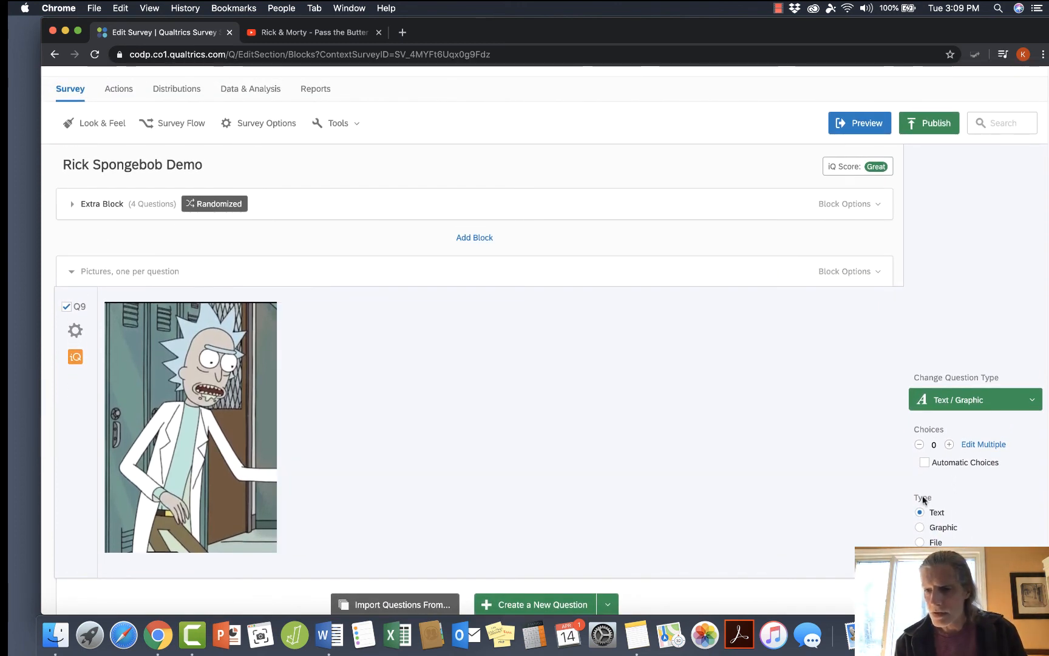
scroll(917, 500, "down", 5)
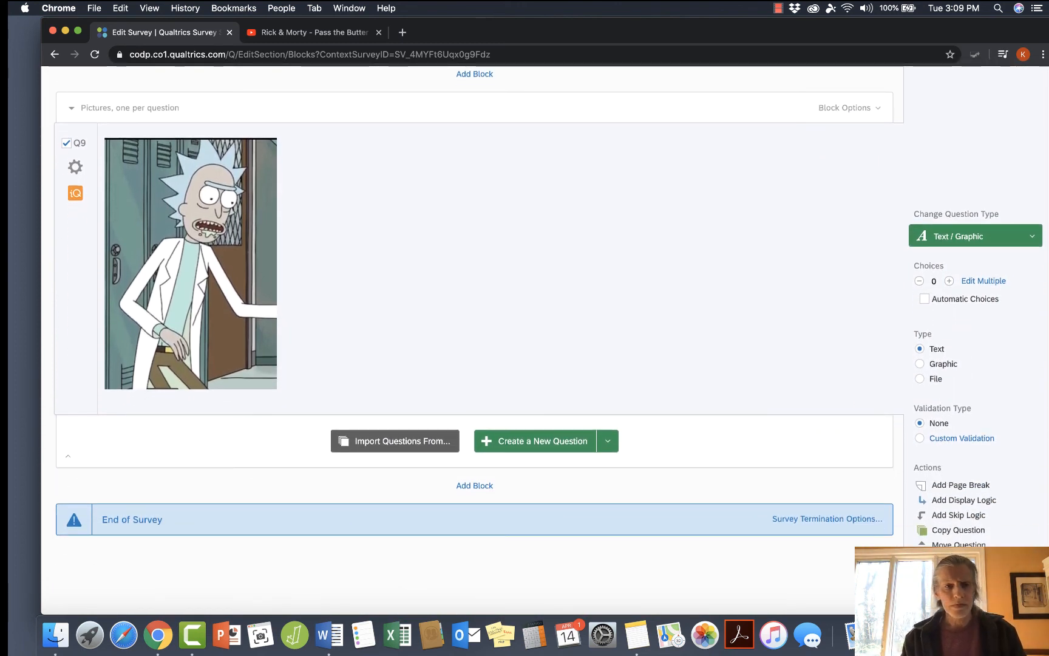
left_click(958, 560)
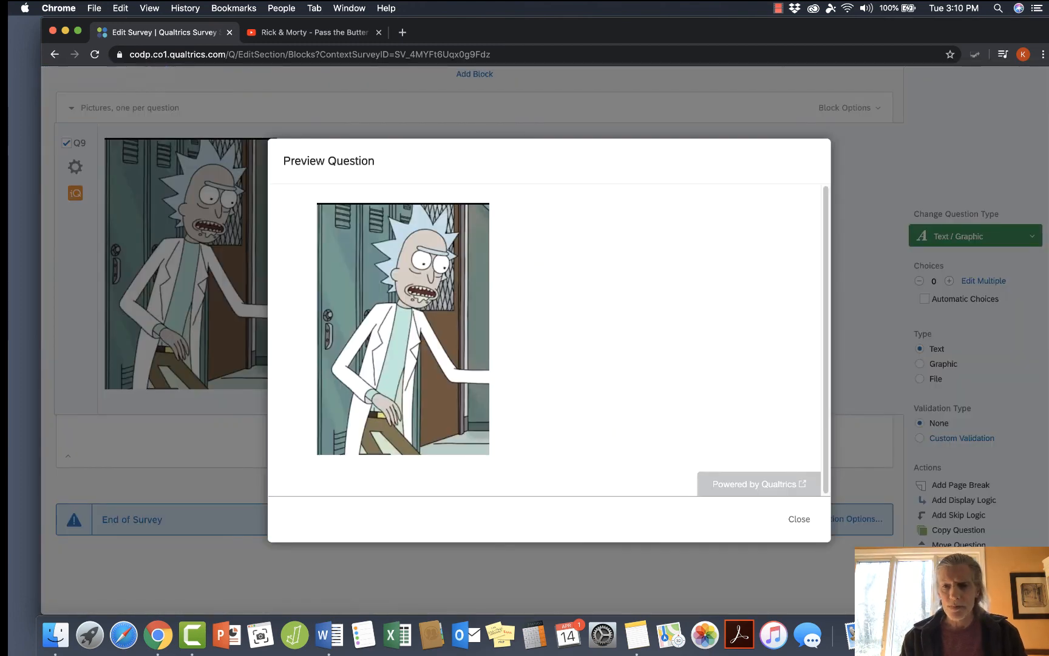
left_click(799, 519)
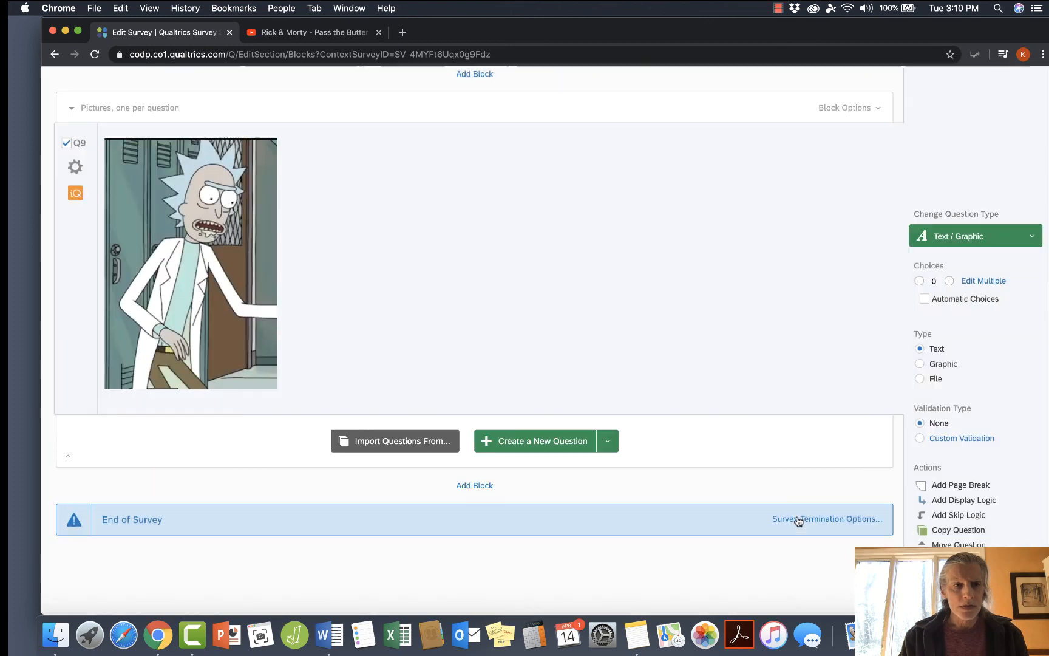
Rename question Q9 as Rick.
scroll(707, 388, "up", 2)
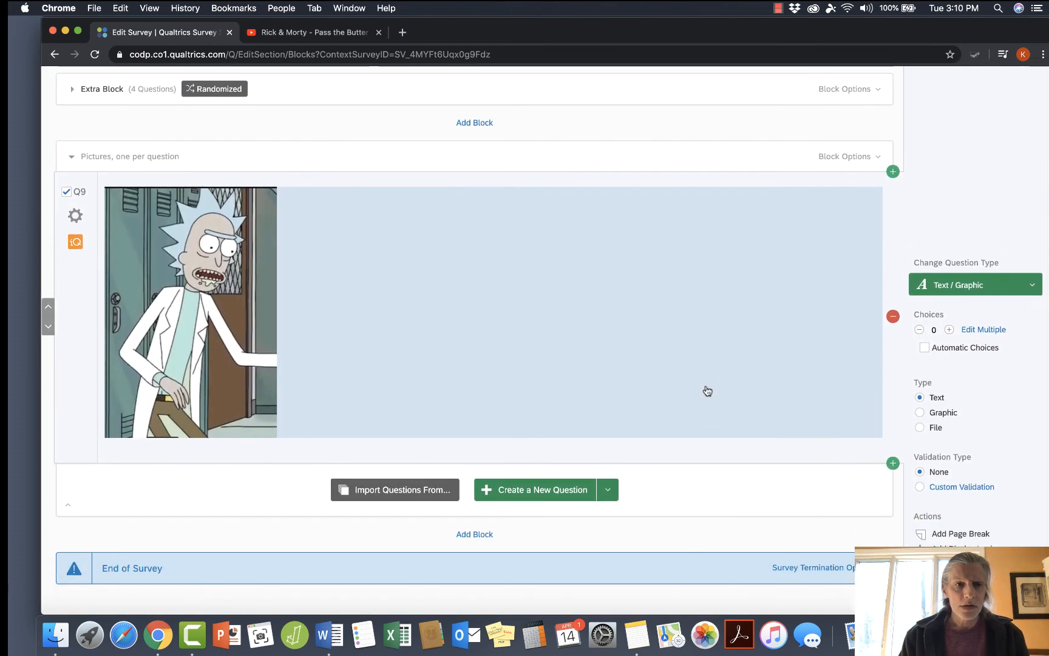
scroll(707, 390, "down", 3)
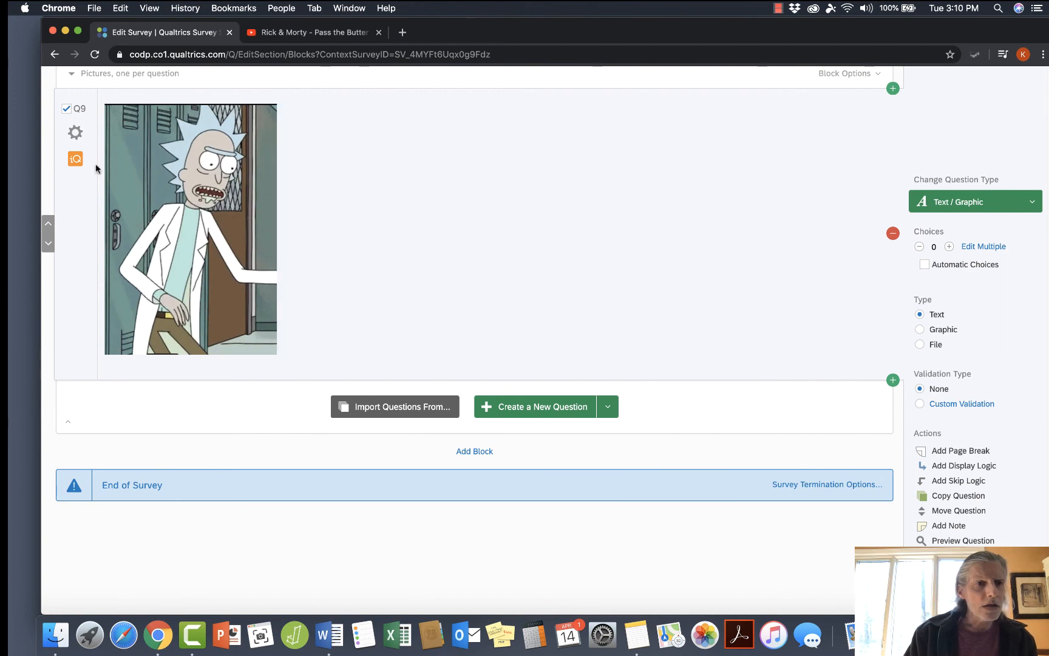
left_click(79, 111)
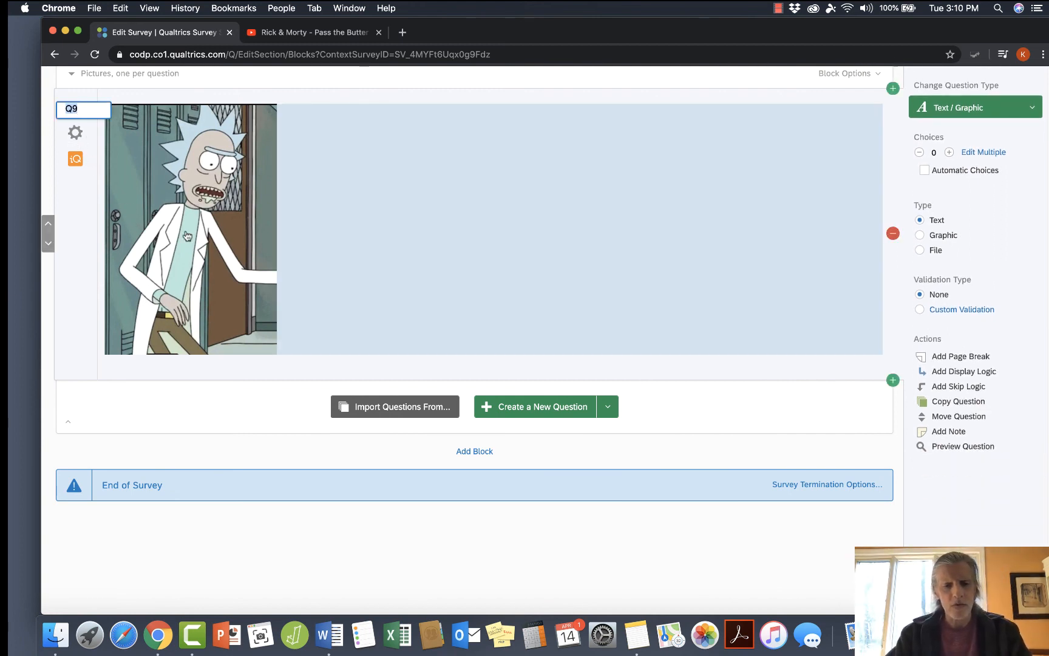
type("Rick")
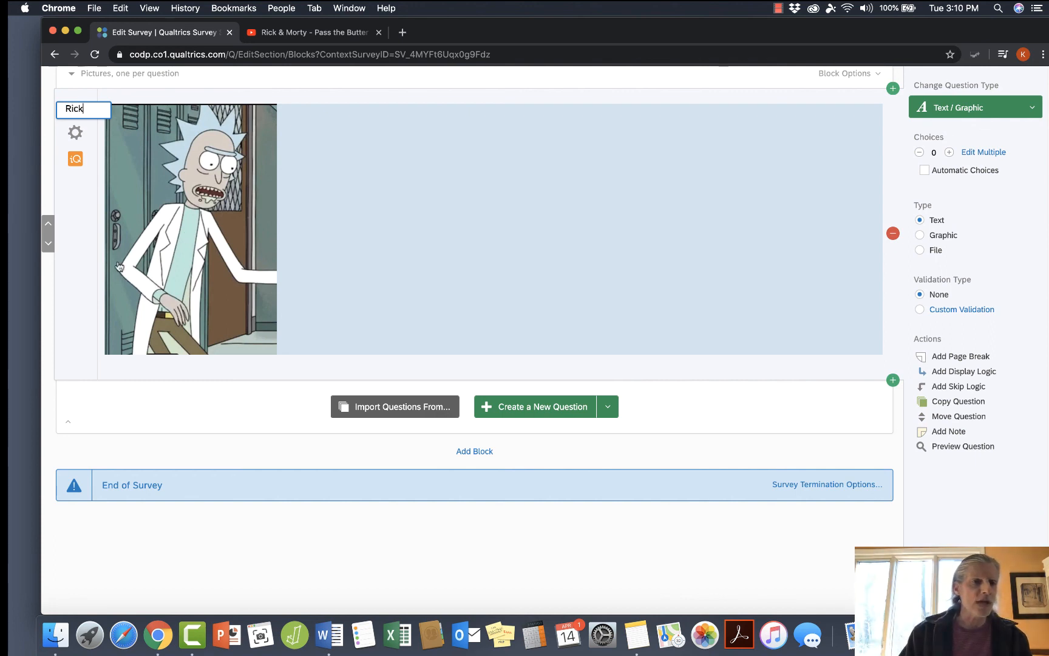
left_click(80, 276)
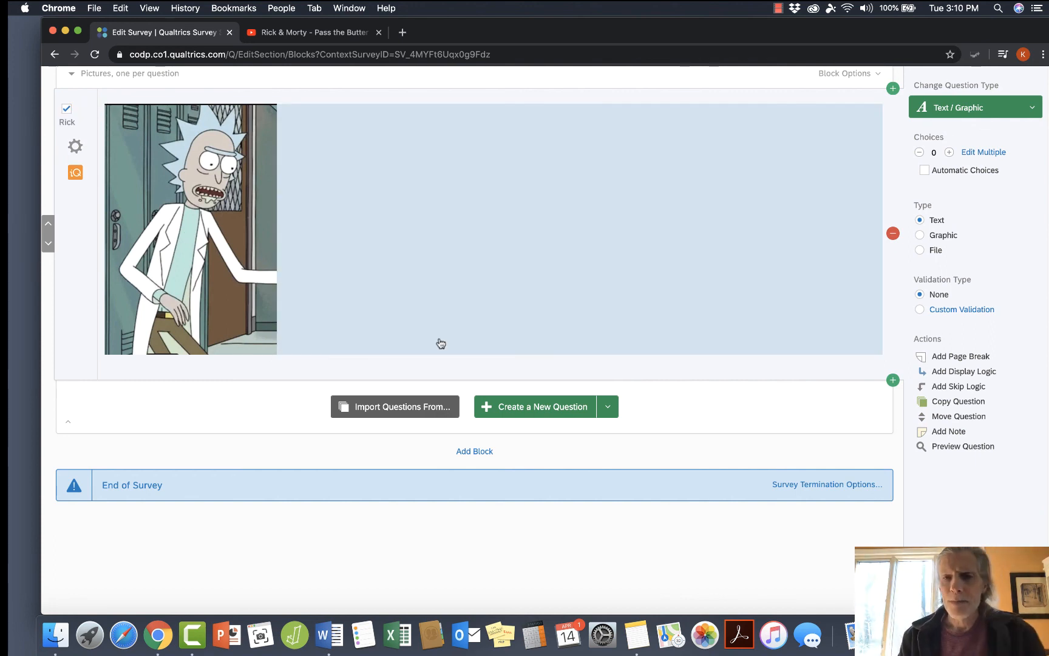
scroll(737, 408, "up", 5)
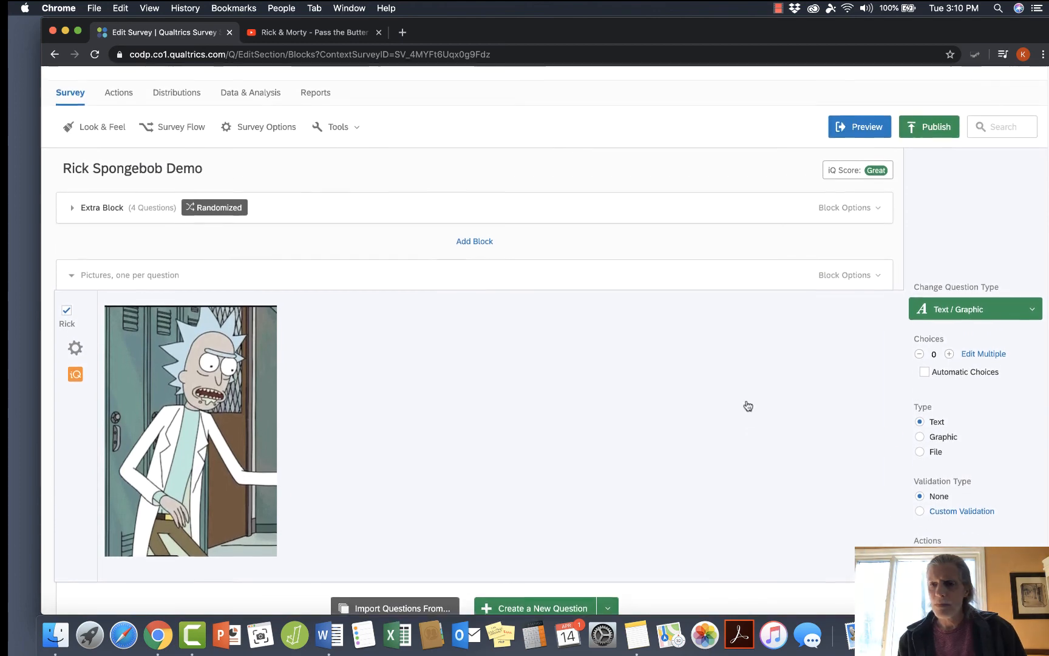
left_click(956, 310)
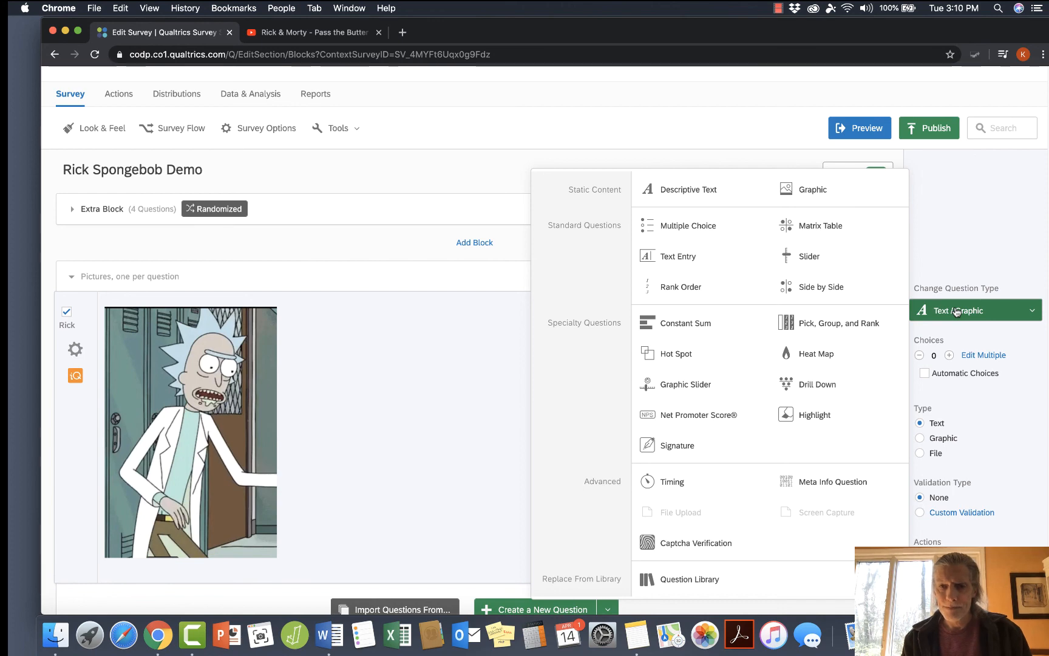
left_click(955, 254)
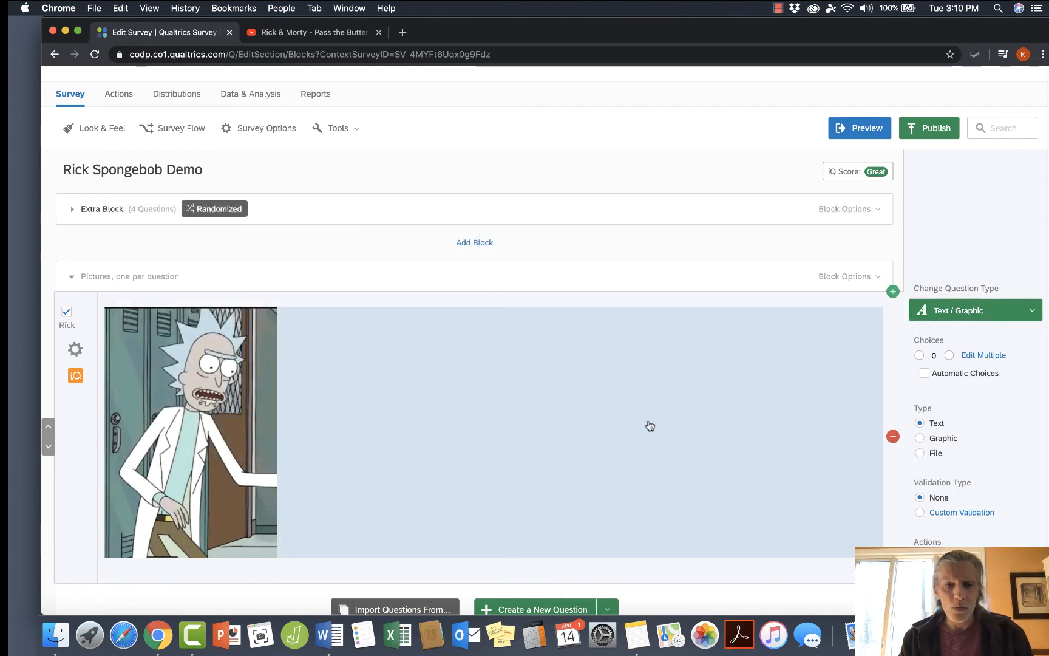
Add a new question below the Rick question and change its type to Descriptive Text.
scroll(663, 415, "down", 3)
scroll(636, 447, "down", 1)
left_click(503, 412)
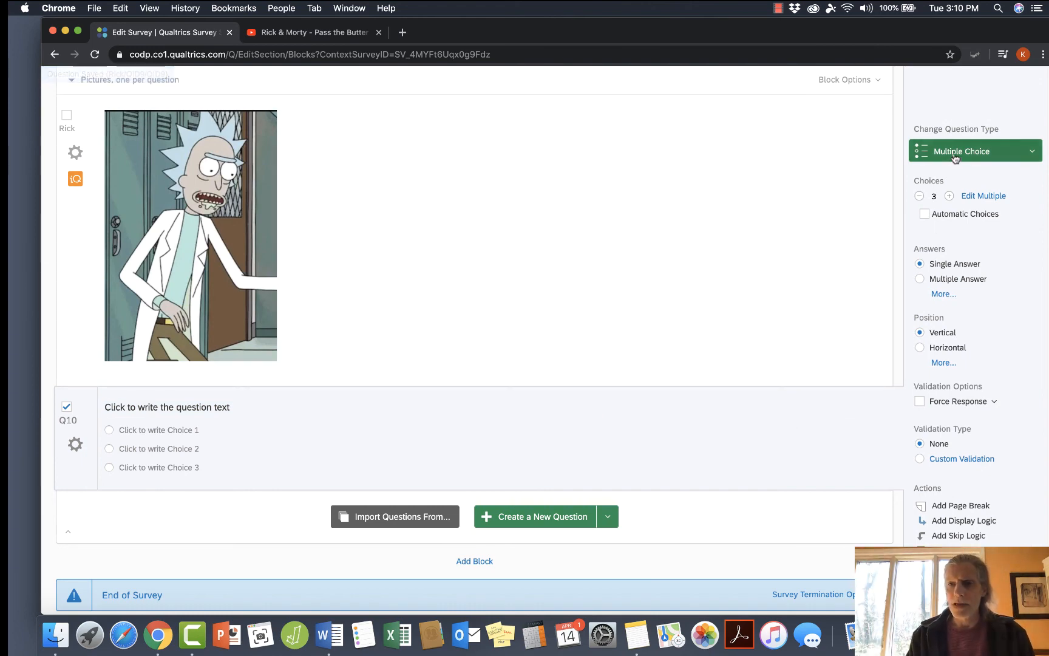
left_click(957, 155)
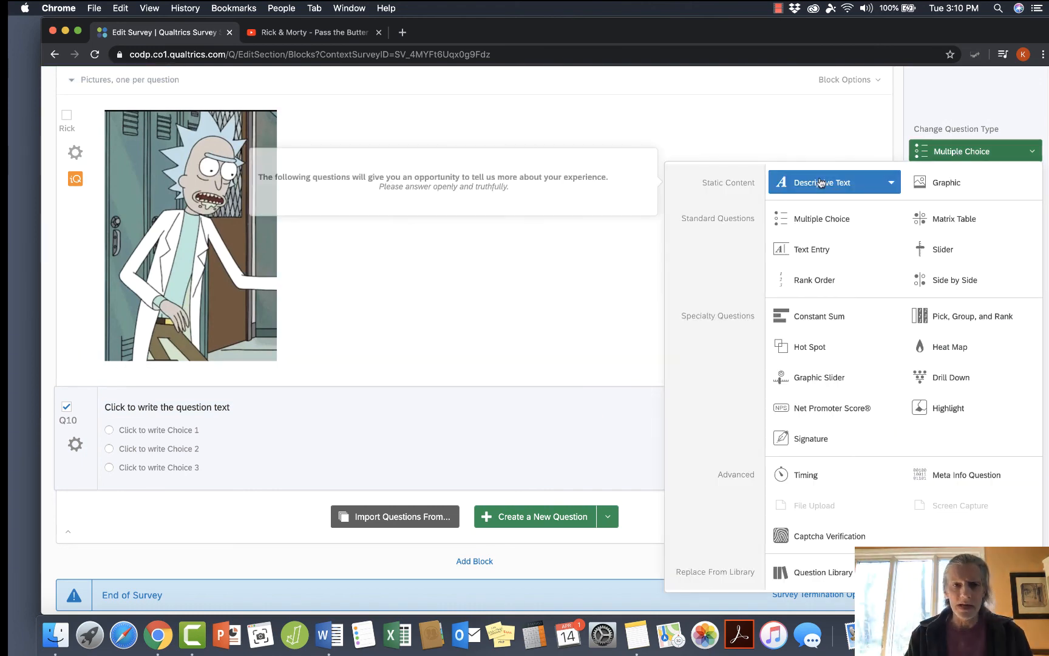
left_click(818, 183)
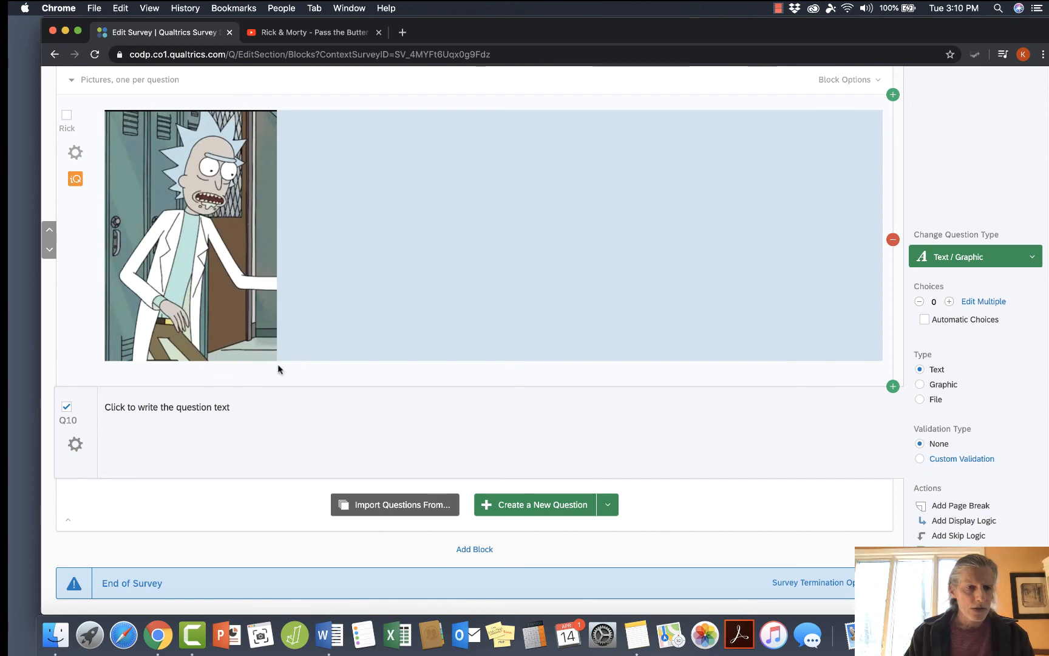
Insert the picture of Rick and Morty together from the graphics library into Q10's text using the rich content editor.
left_click(201, 408)
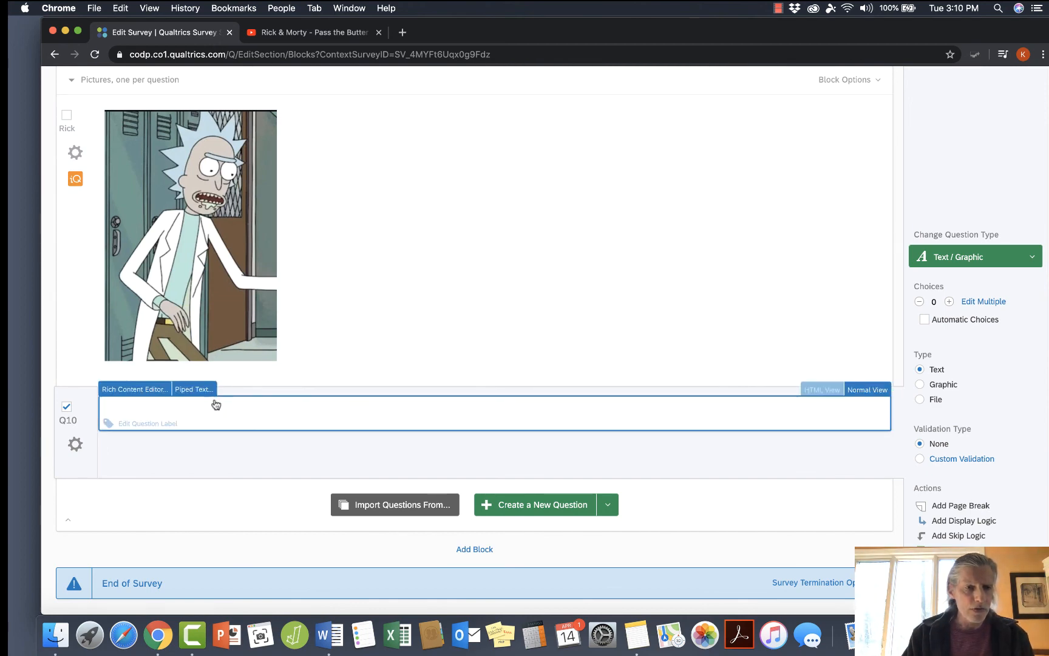
left_click(150, 390)
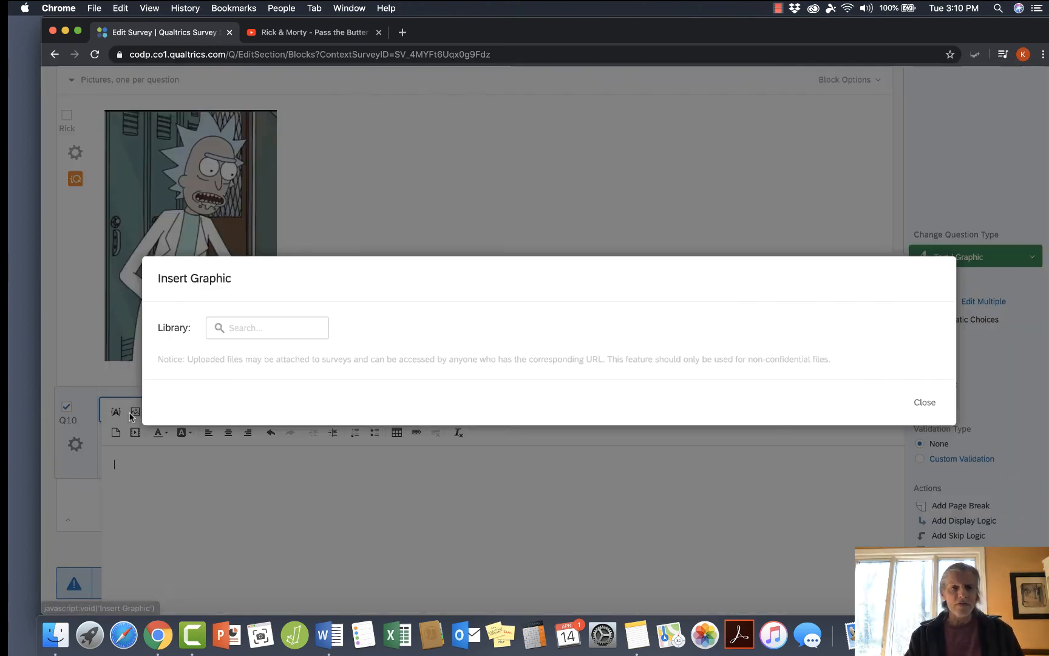
left_click(132, 413)
scroll(370, 464, "down", 10)
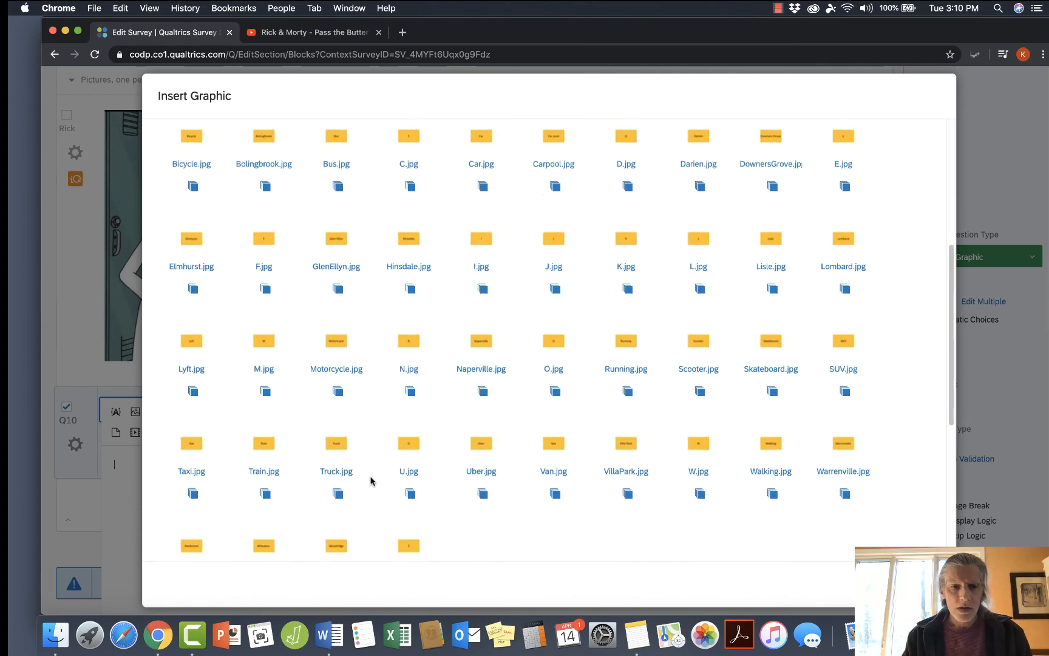
scroll(370, 480, "down", 3)
left_click(401, 469)
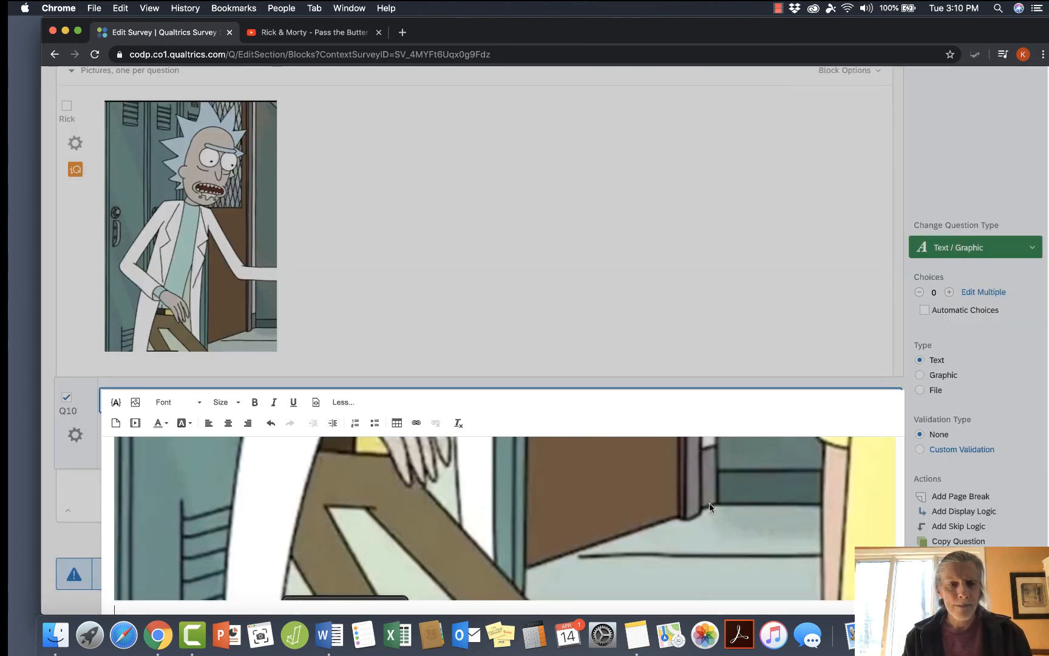
Look over the inserted picture in Q10 and show its HTML source code.
scroll(709, 504, "down", 1)
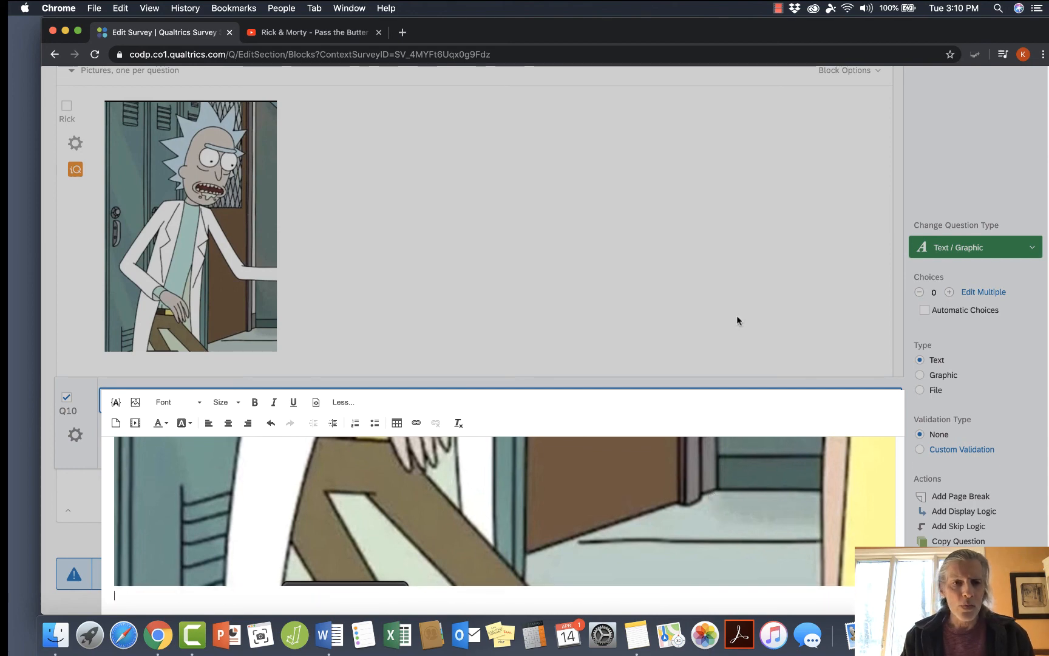
scroll(737, 320, "down", 6)
scroll(666, 321, "up", 5)
scroll(666, 316, "up", 5)
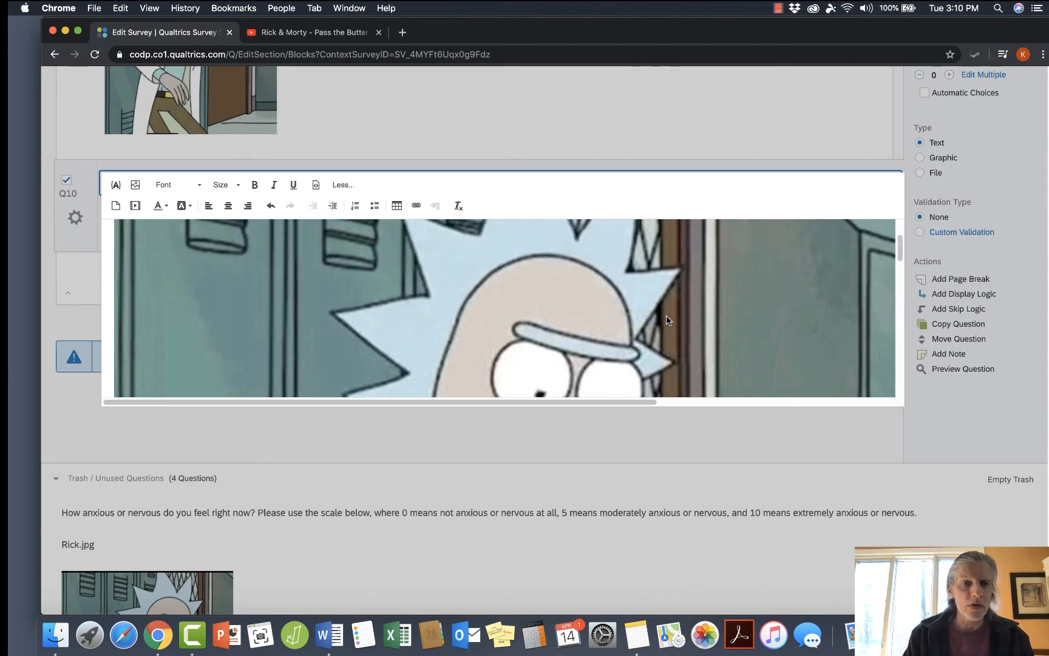
left_click(315, 185)
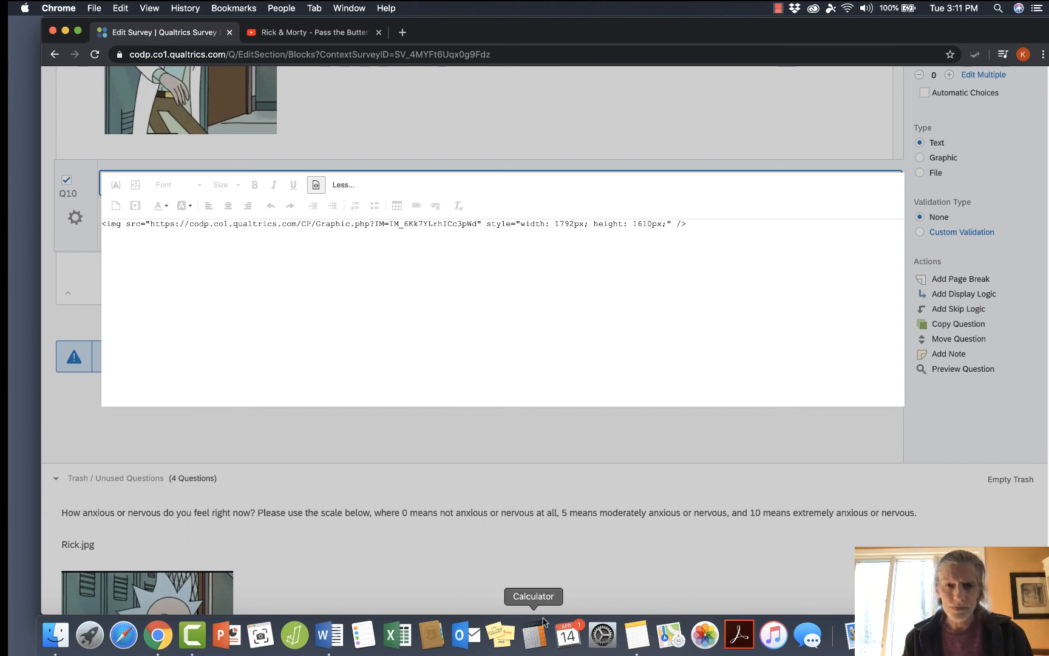
Switch to Calculator and divide the Q10 image width of 1792 by 4.
left_click(537, 635)
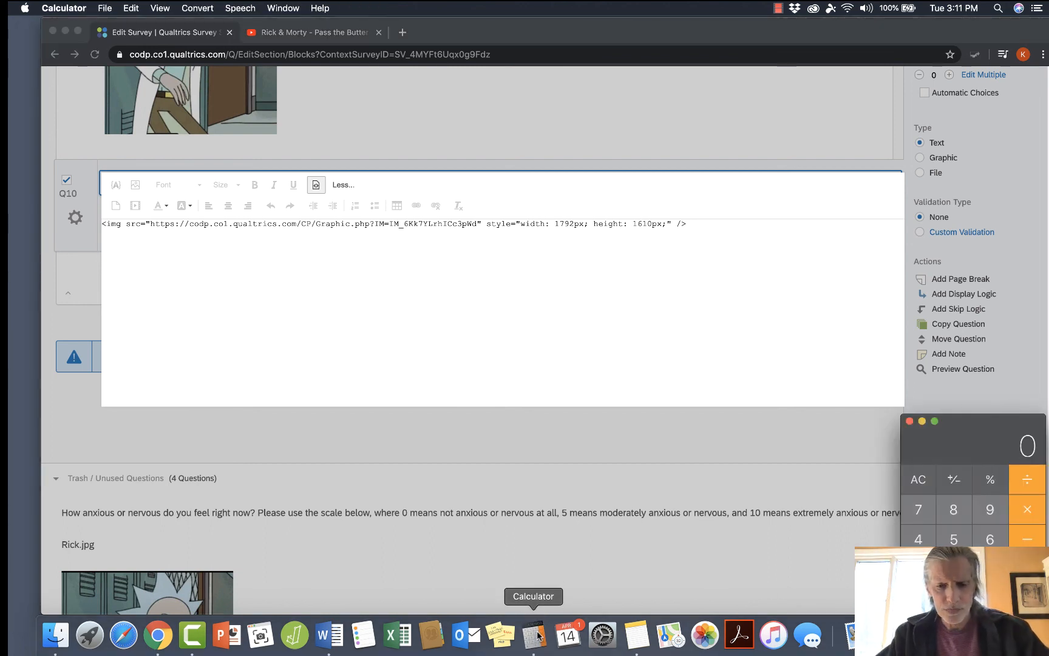
type("179")
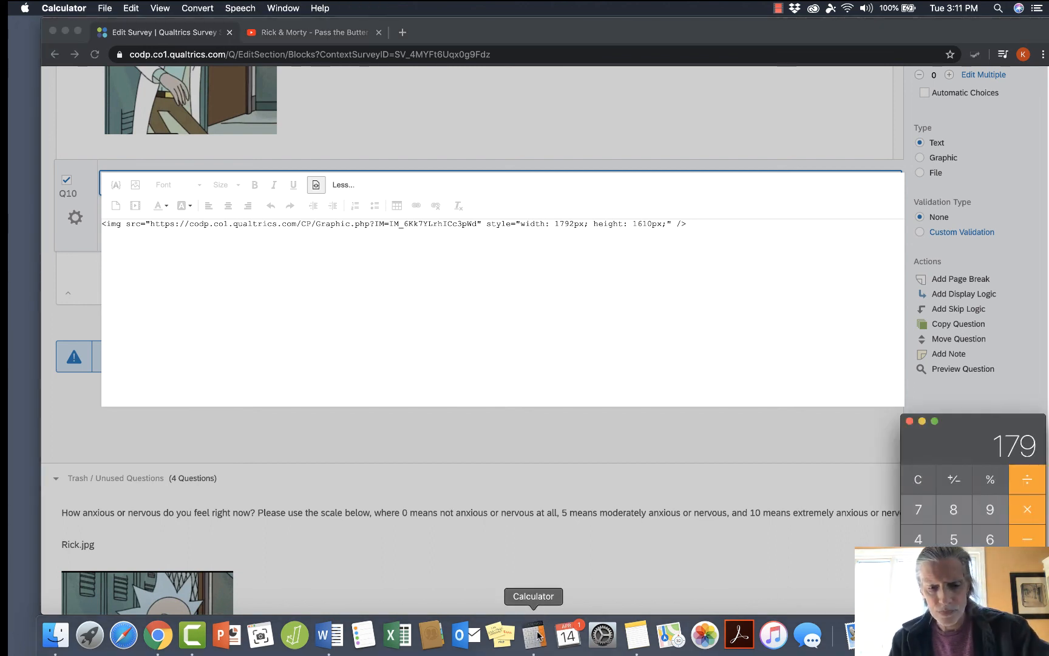
type("2/4")
key("Return")
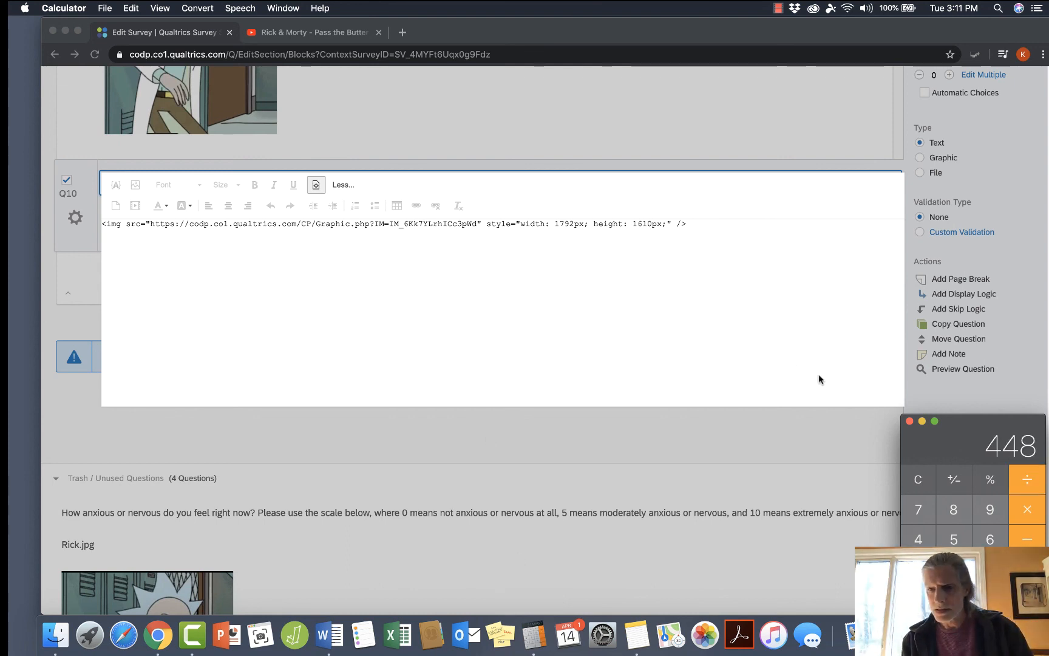
Clear the calculator and divide the Q10 image height of 1610 by 4.
left_click(918, 481)
key("1")
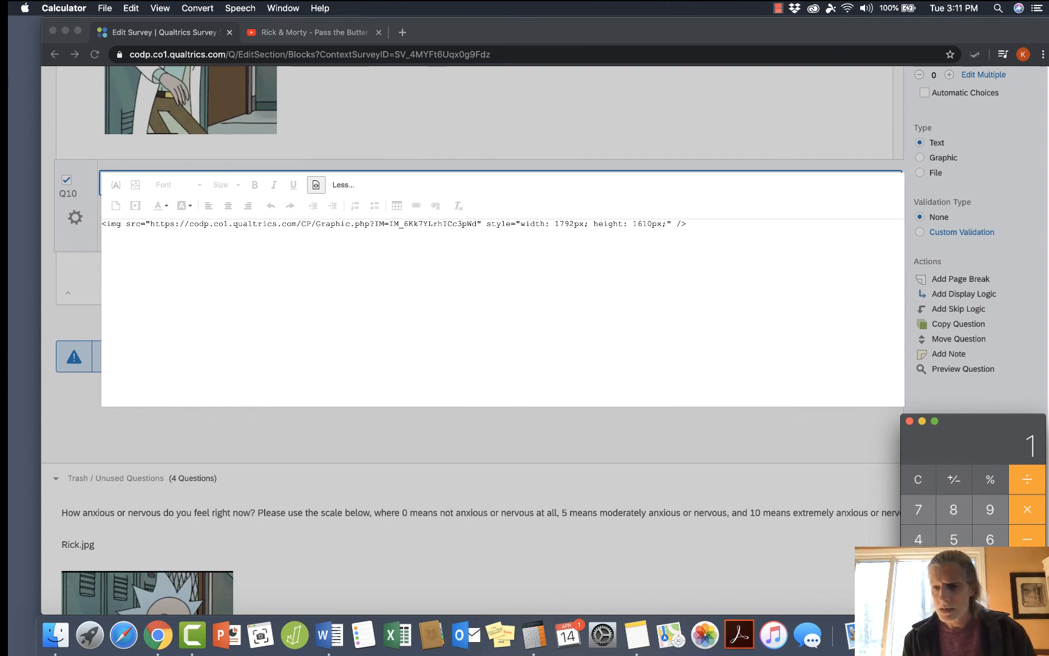
key("1")
key("0")
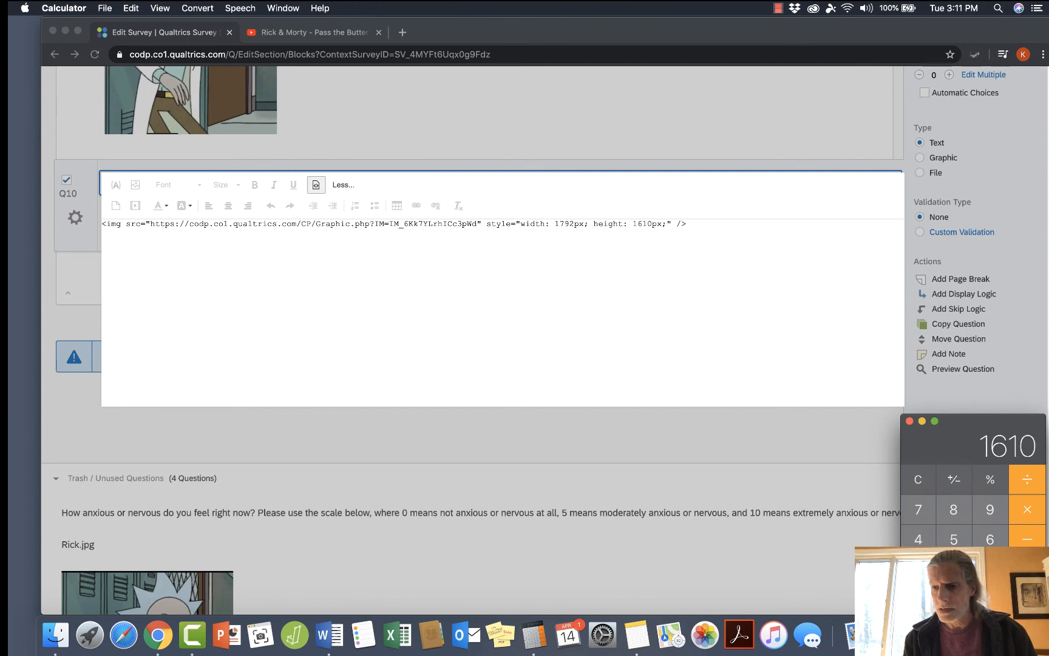
left_click(1031, 482)
left_click(918, 540)
key("Return")
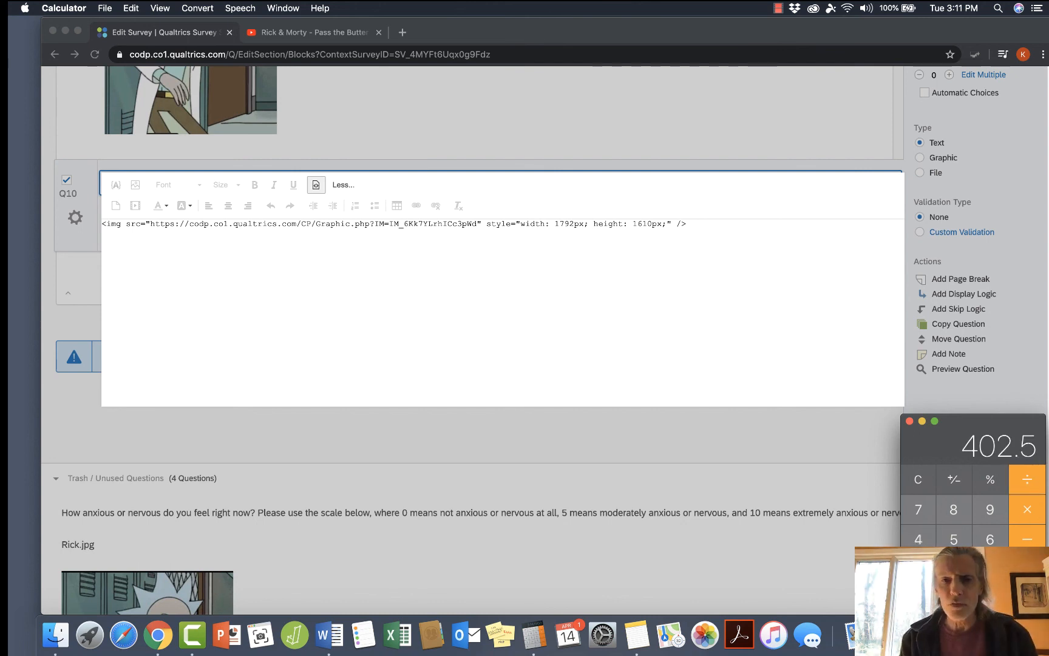
Switch back to Q10's HTML source in the browser and set the image width to 448px.
left_click(573, 224)
key("BackSpace")
key("BackSpace")
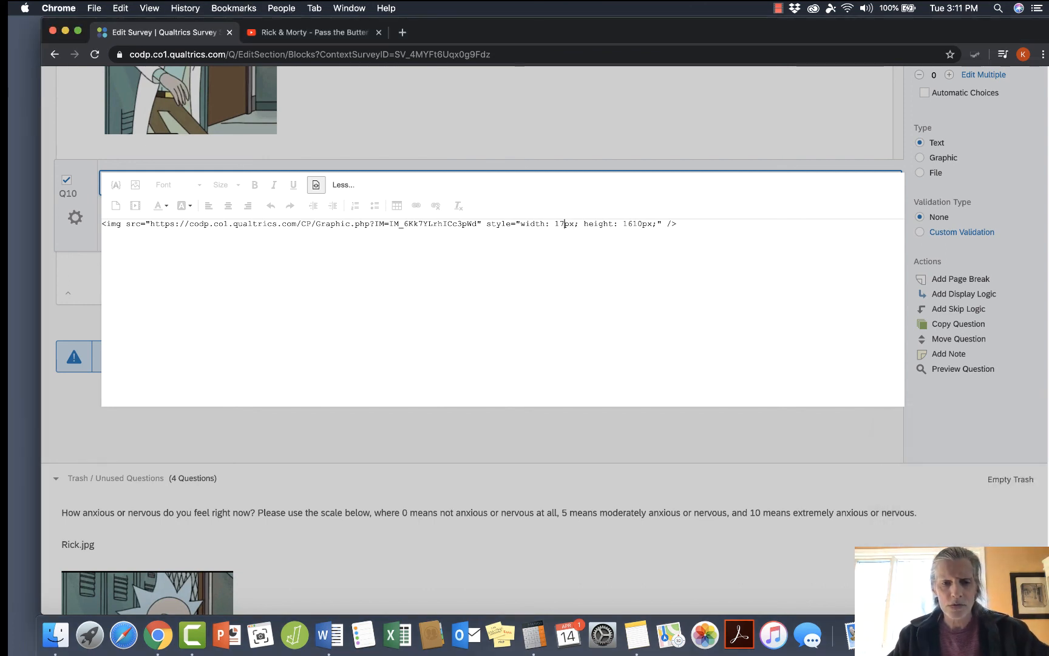
key("BackSpace")
key("BackSpace")
type("448")
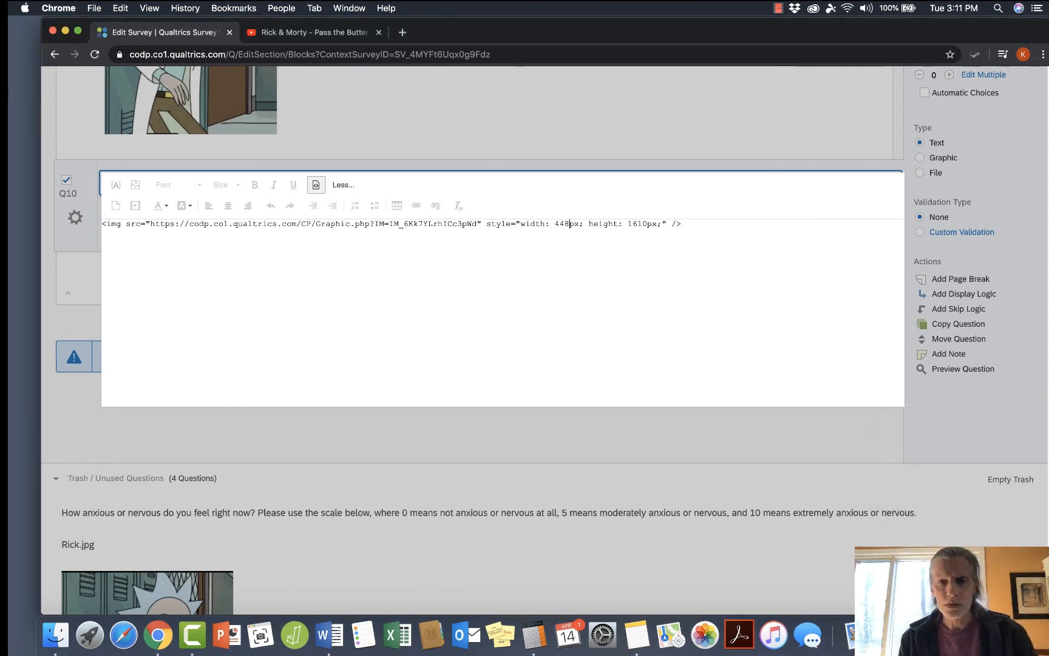
Reduce the image height in Q10's HTML source to a quarter of its size, about 402px, and leave the rich content editor.
left_click(647, 222)
key("BackSpace")
key("BackSpace")
key("BackSpace")
key("BackSpace")
type("409")
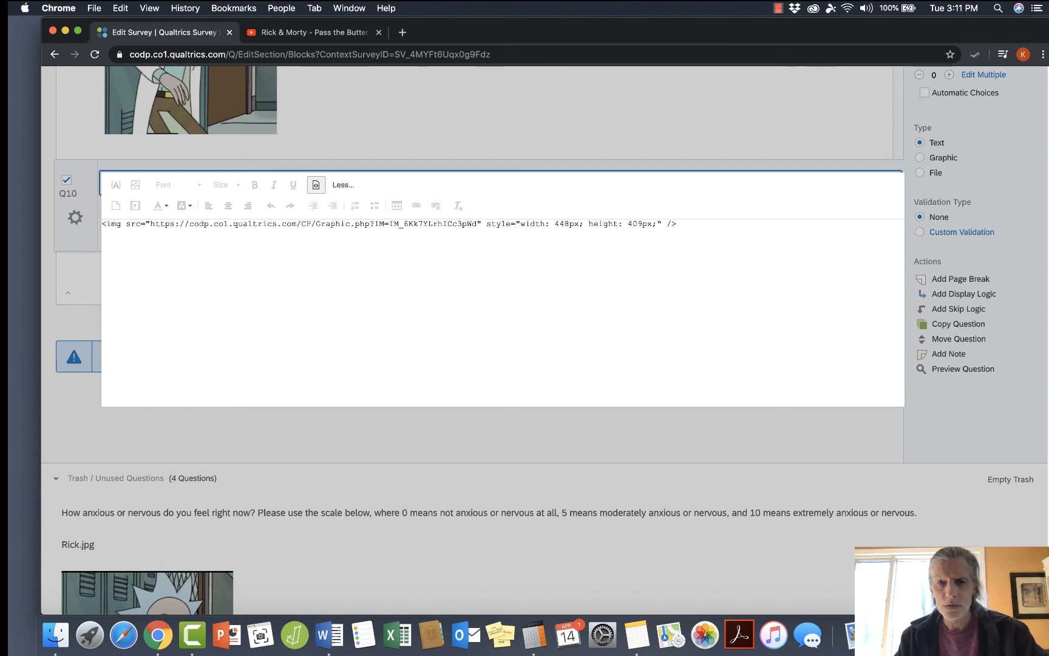
key("BackSpace")
left_click(740, 425)
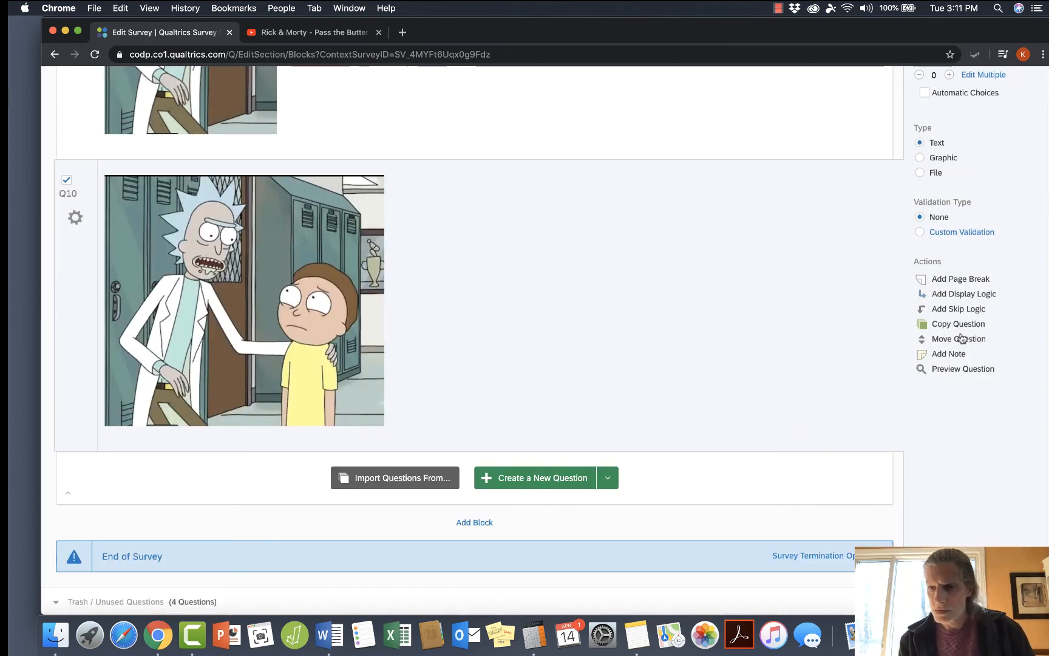
Preview question Q10 to check the resized picture, and close the preview.
left_click(951, 369)
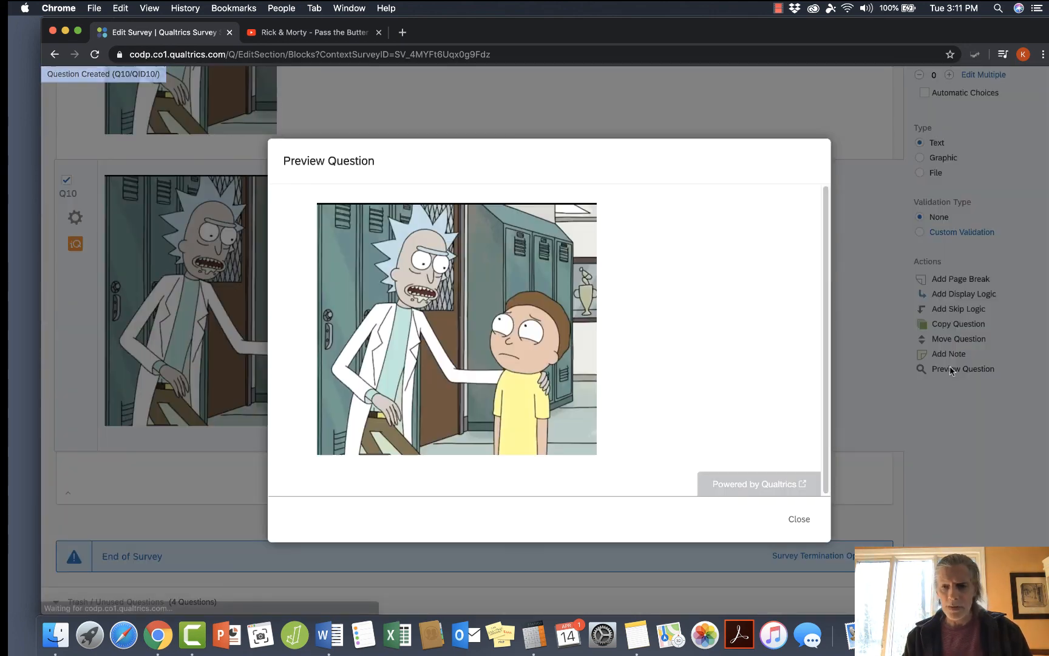
left_click(799, 518)
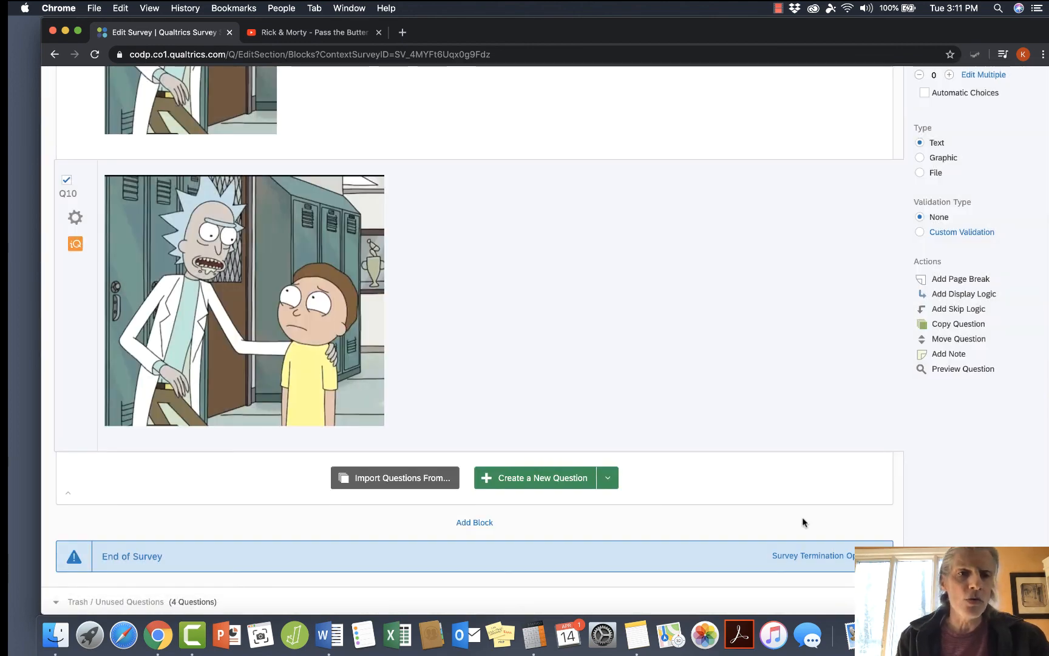
scroll(802, 522, "up", 5)
scroll(804, 523, "up", 1)
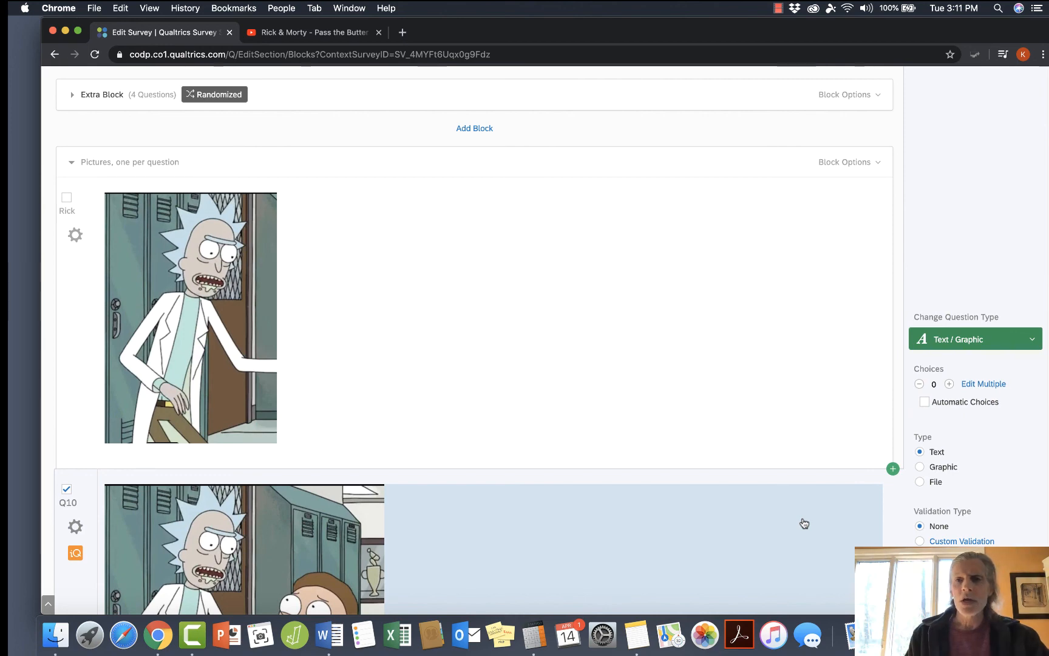
Check the contents of the Extra Block and move it below the "Pictures, one per question" block.
scroll(804, 523, "up", 3)
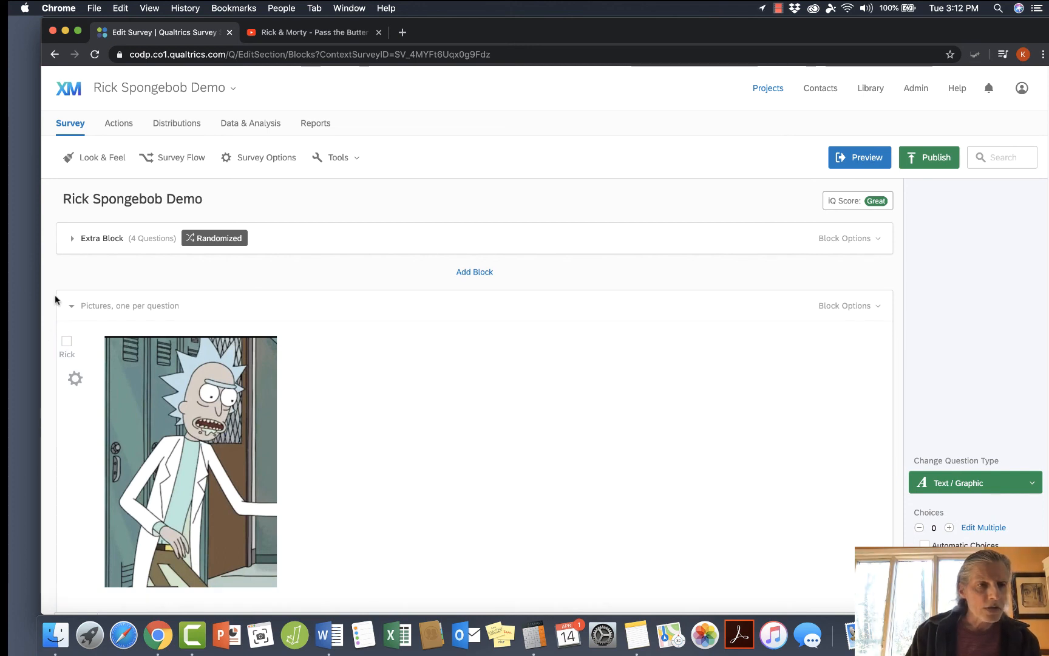
left_click(96, 244)
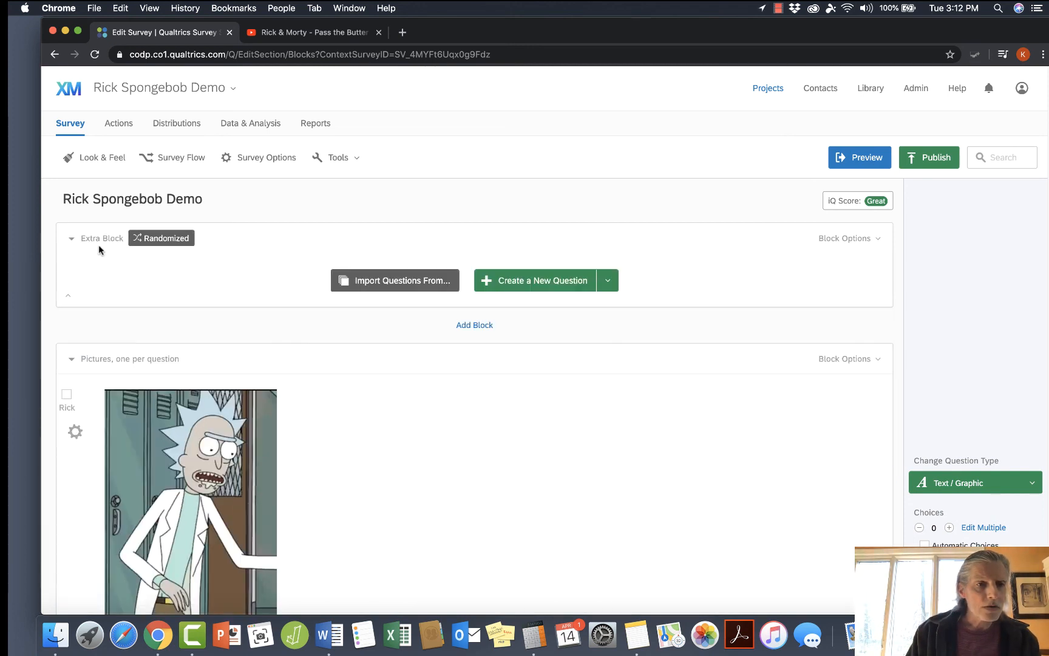
left_click(75, 241)
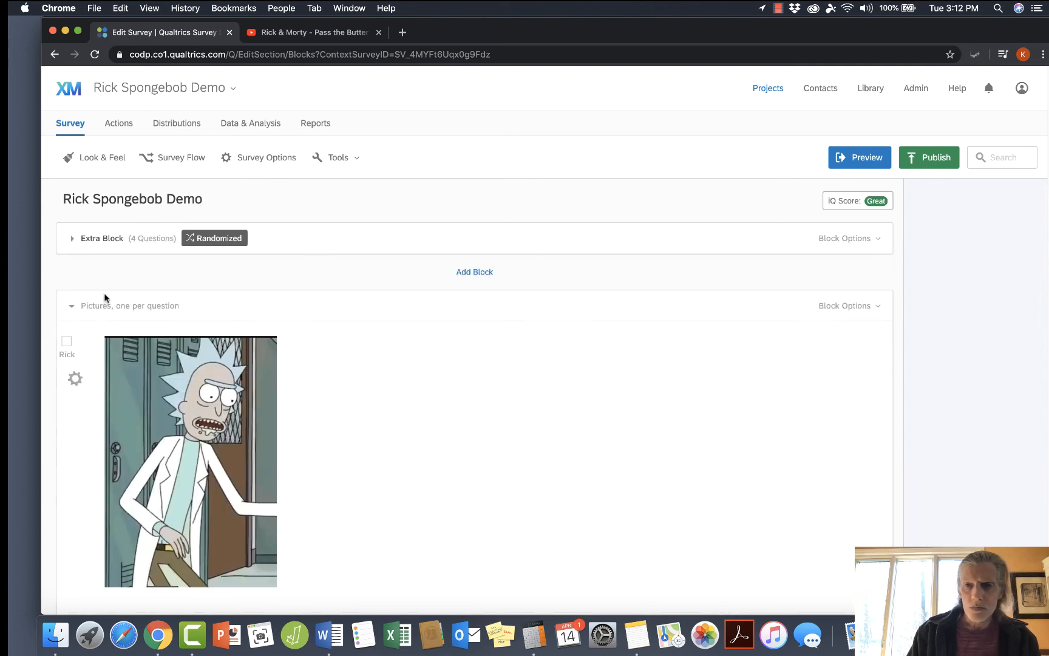
left_click(837, 239)
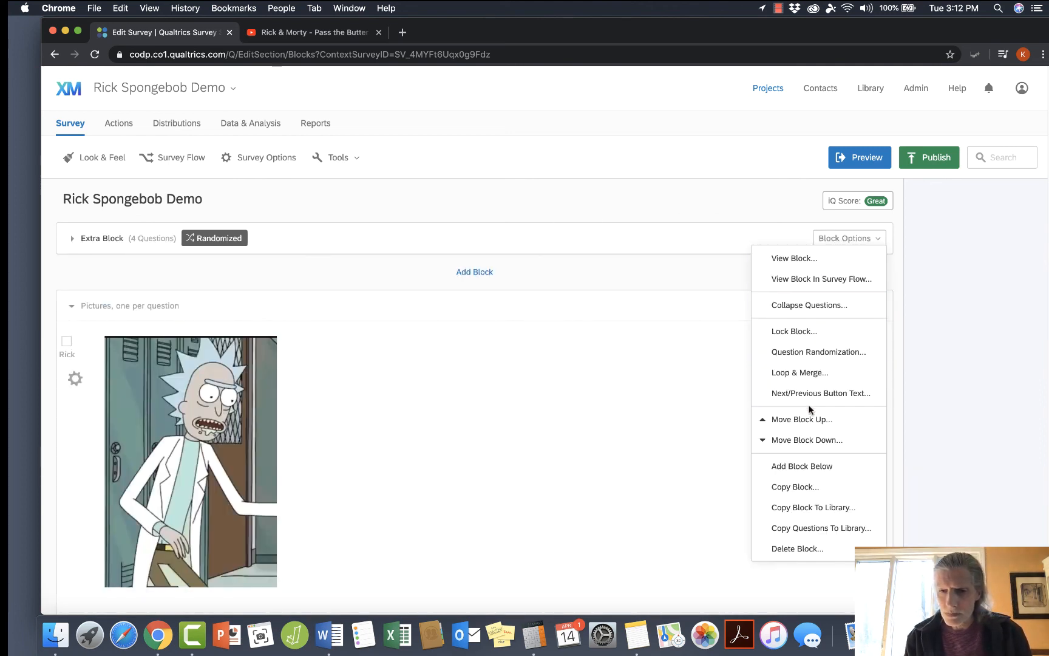
left_click(806, 439)
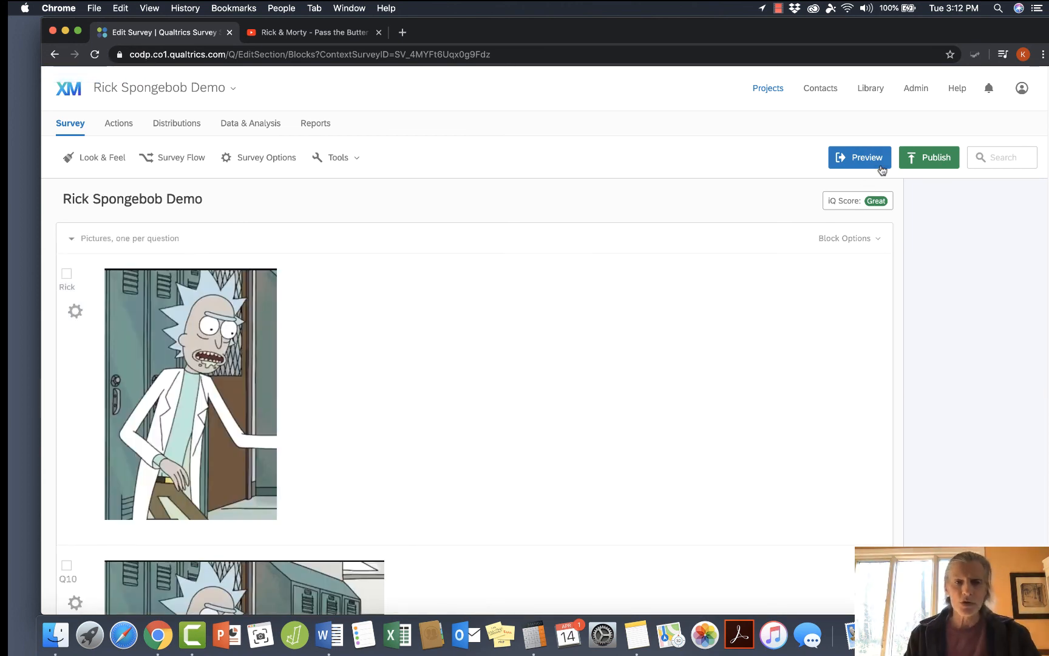
Preview the survey to examine how the two pictures appear on desktop and mobile, and close the preview.
left_click(867, 153)
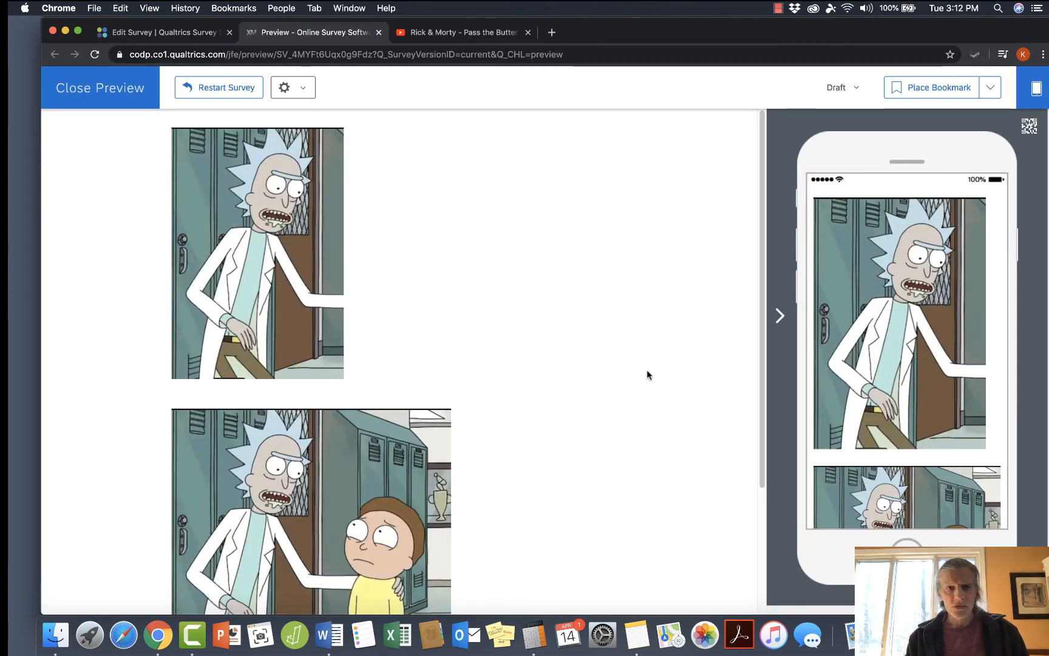
scroll(615, 431, "down", 3)
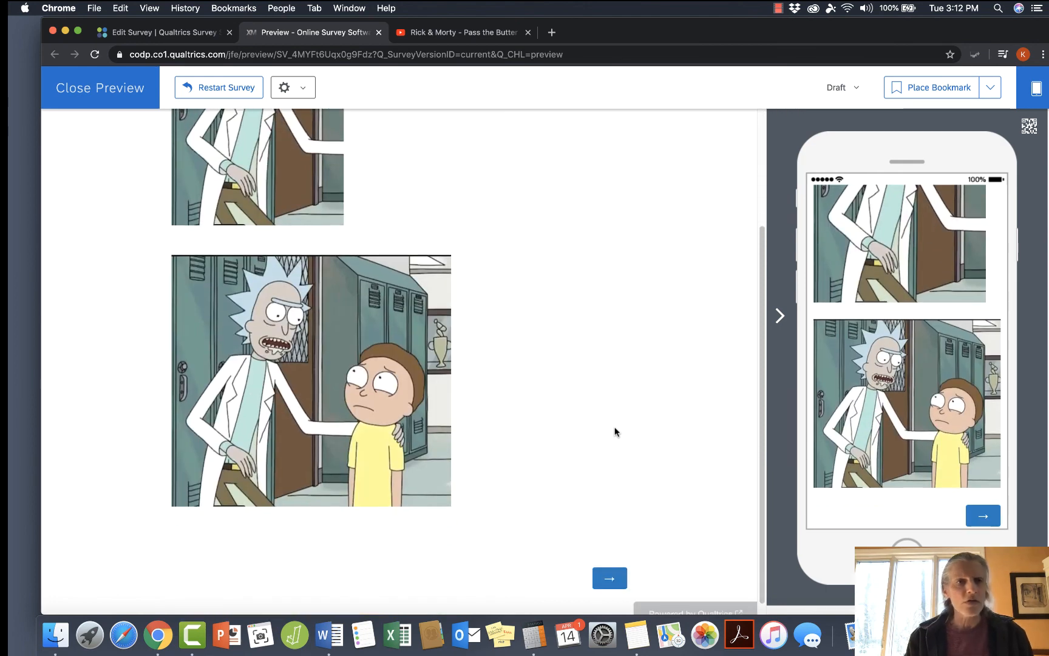
scroll(614, 432, "up", 3)
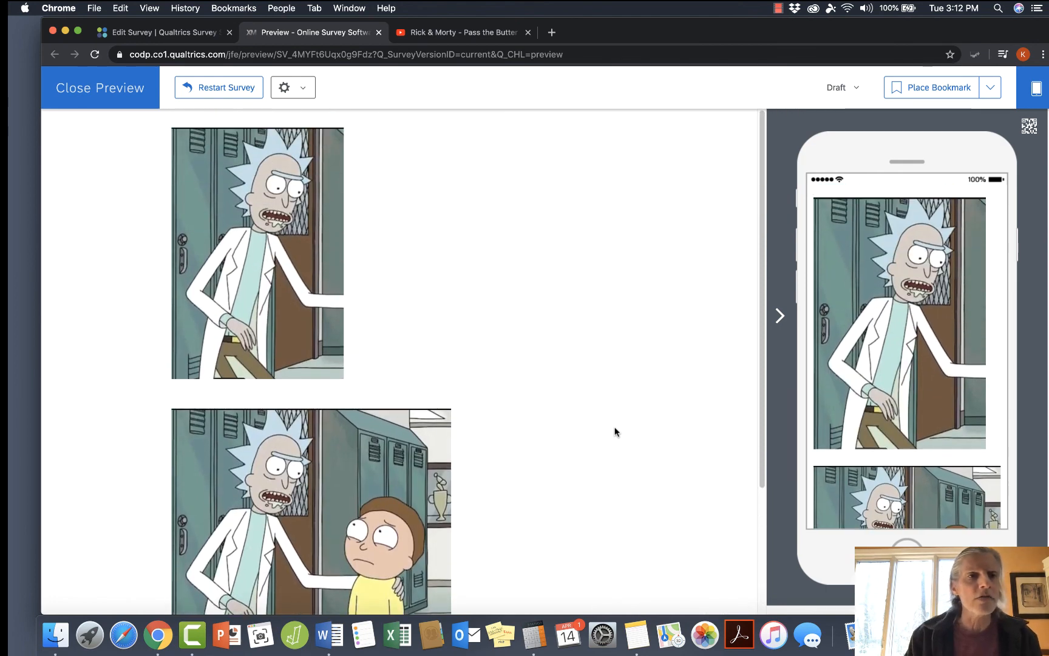
left_click(96, 86)
Add a page break after the Rick question and preview the survey, advancing past the first picture.
left_click(423, 420)
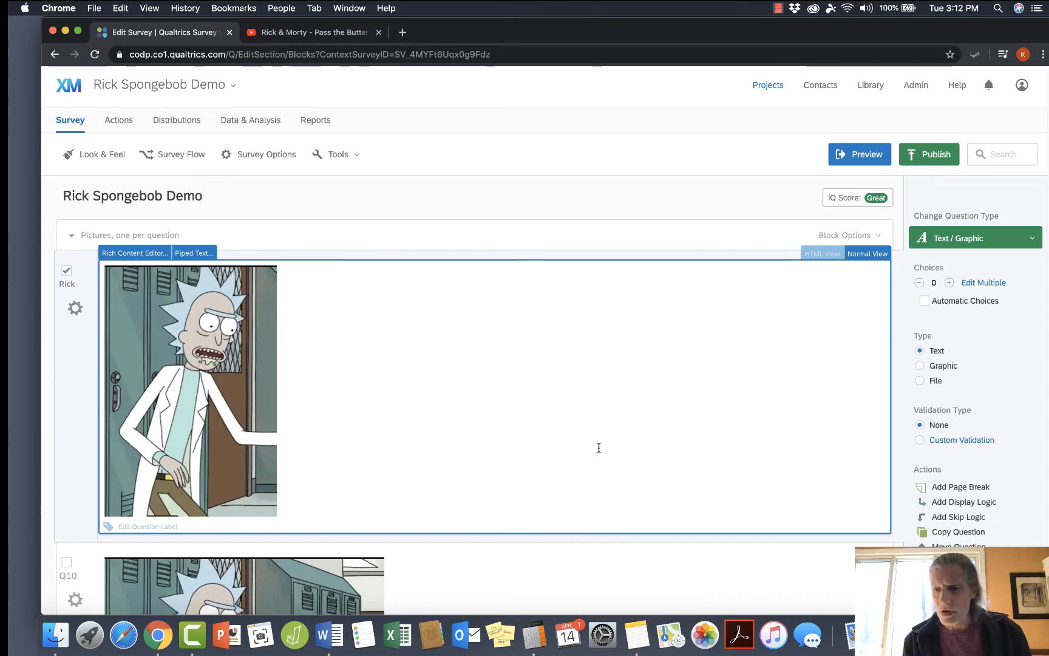
left_click(955, 487)
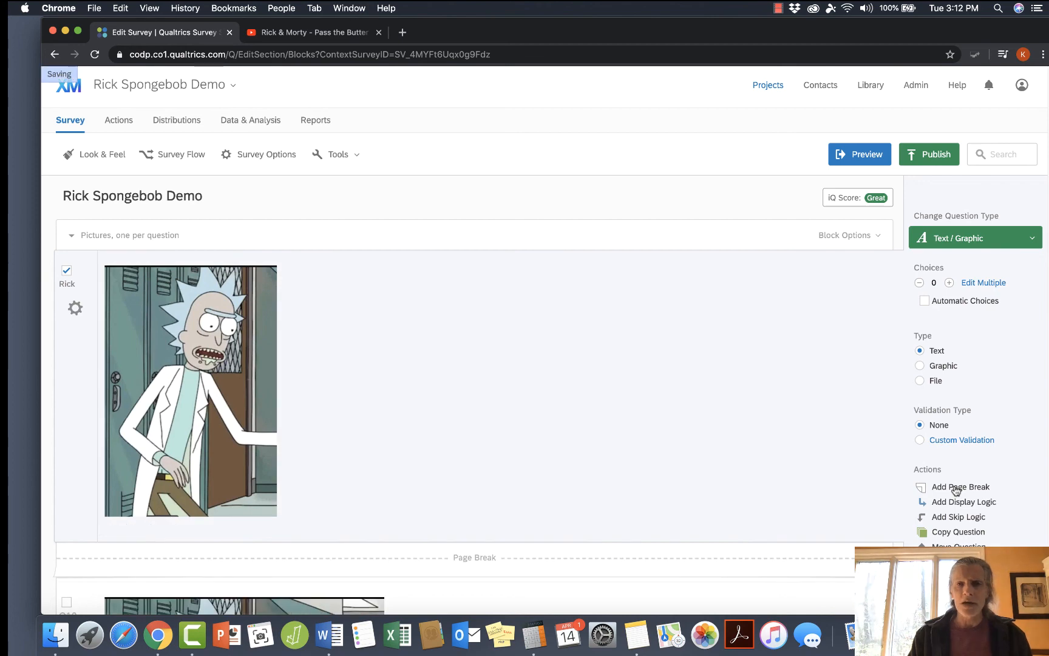
left_click(859, 156)
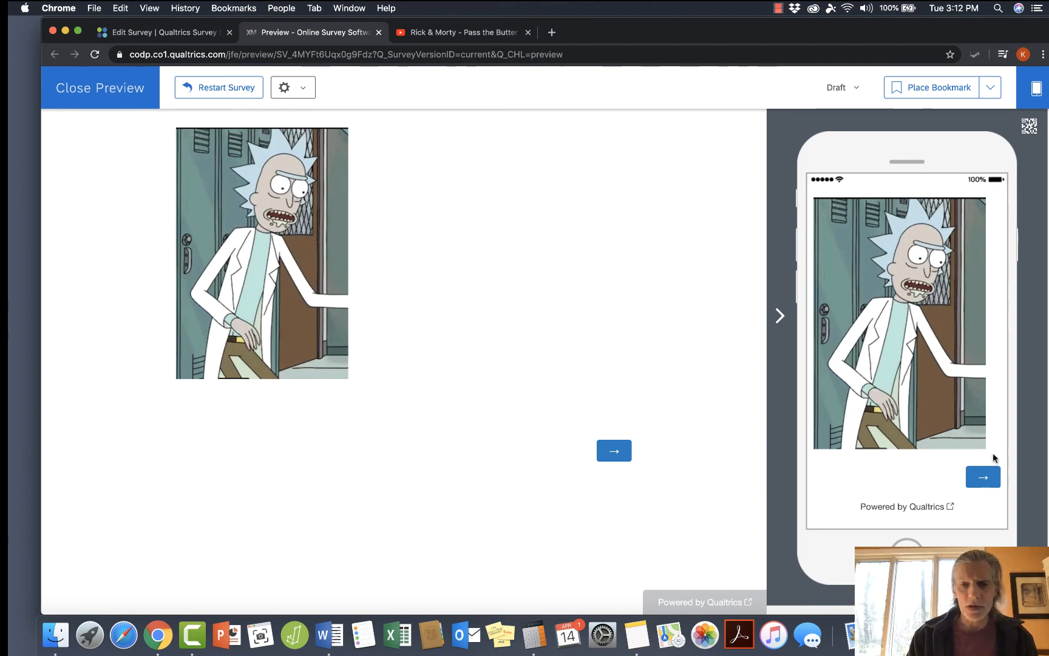
left_click(614, 453)
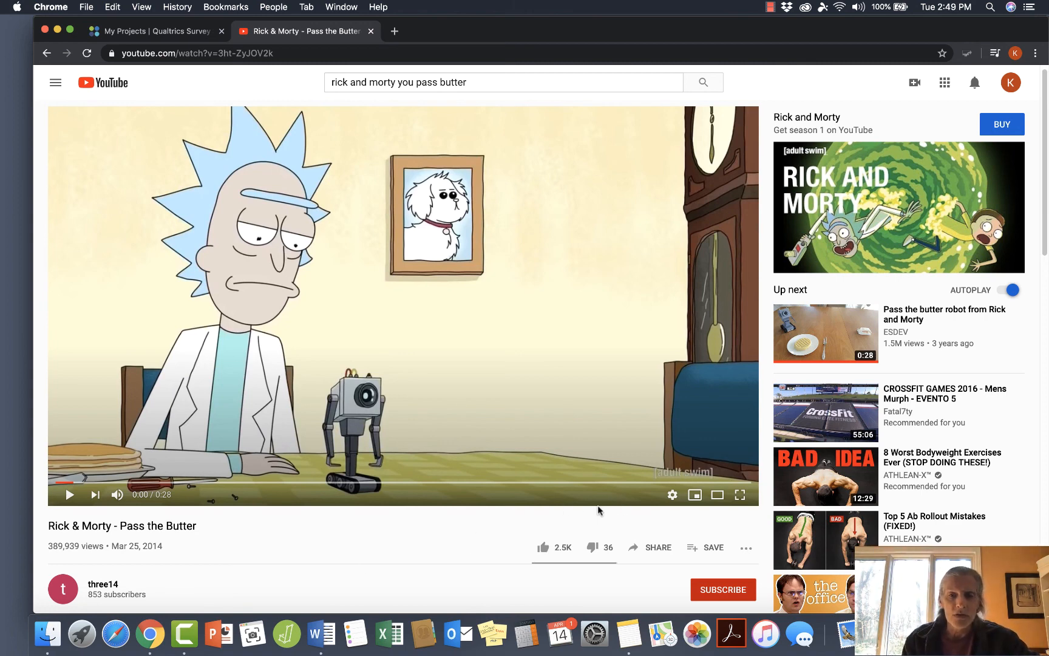
Copy the embed code of the YouTube video "Rick & Morty - Pass the Butter" and close the embed dialog.
left_click(656, 552)
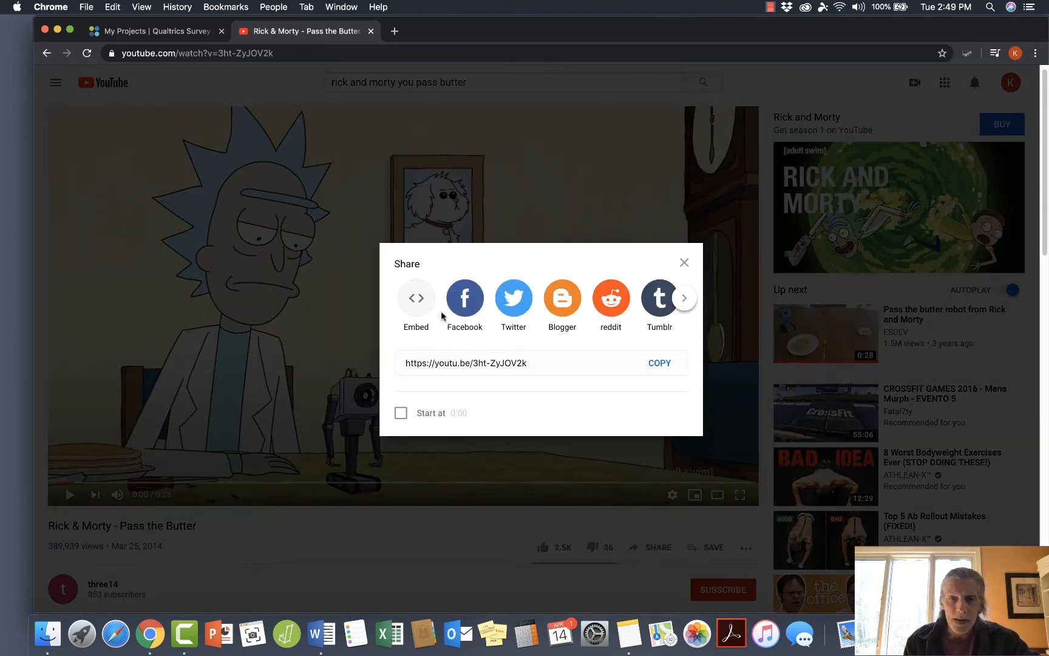
left_click(417, 299)
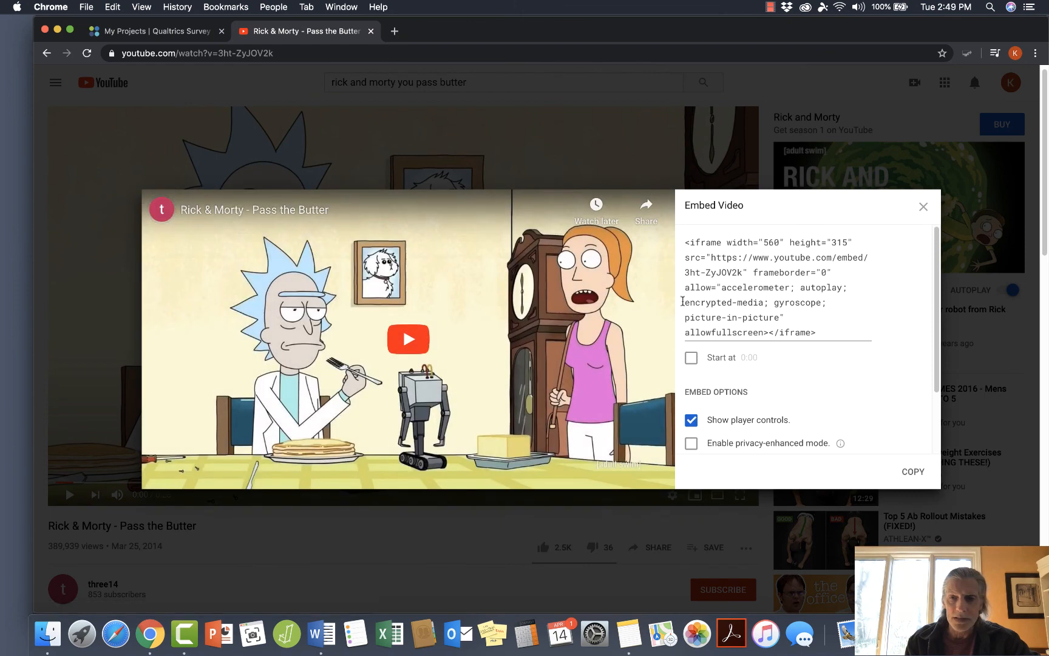
left_click(823, 333)
left_click_drag(823, 333, 652, 224)
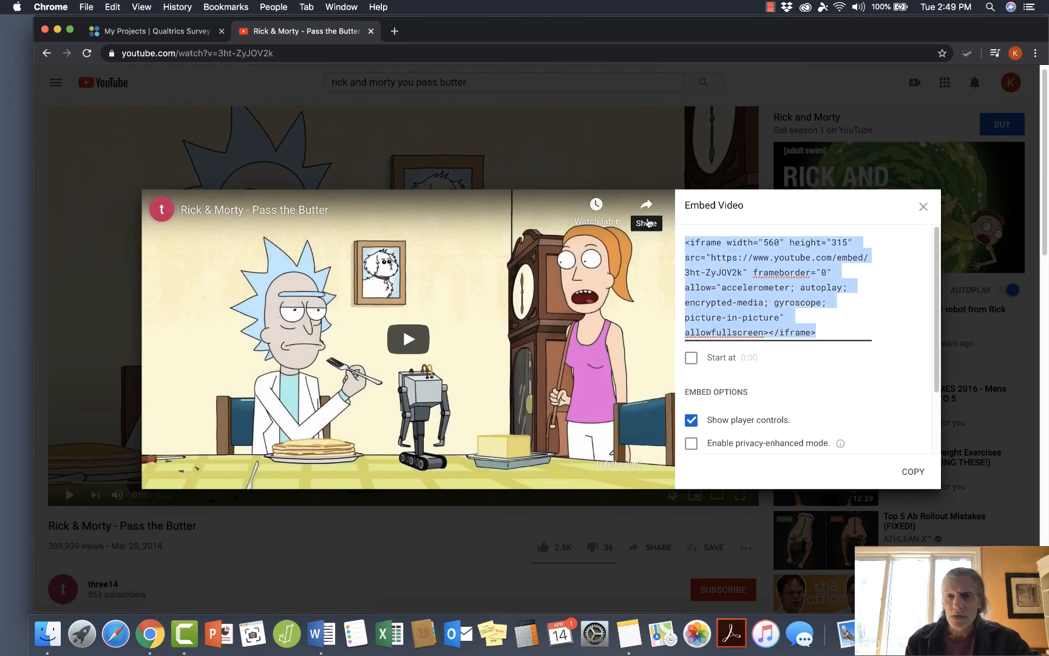
left_click(914, 472)
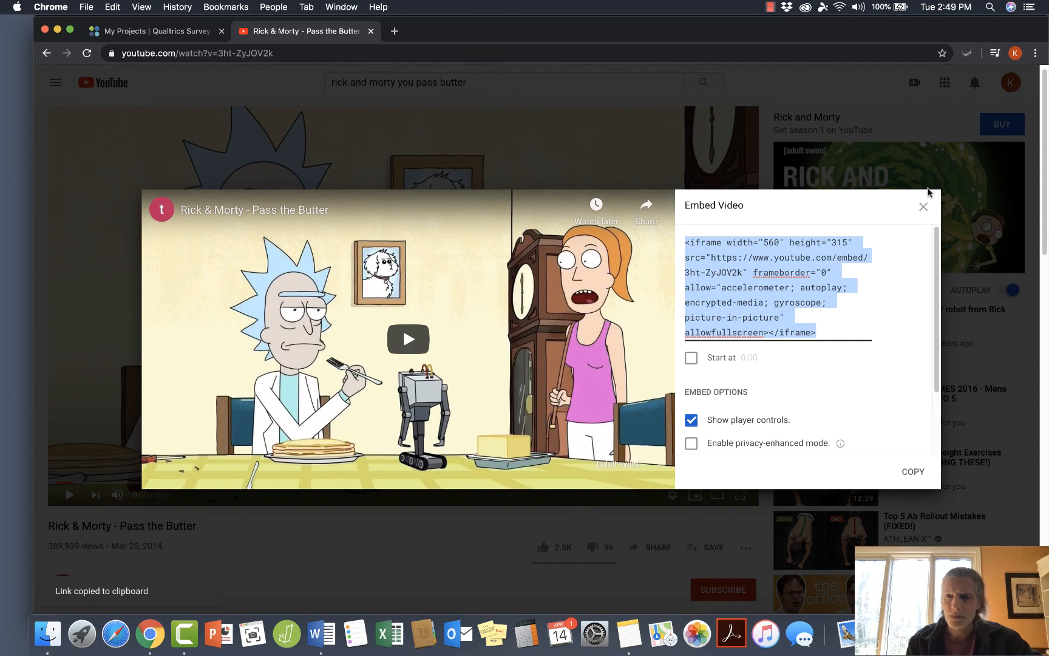
left_click(923, 207)
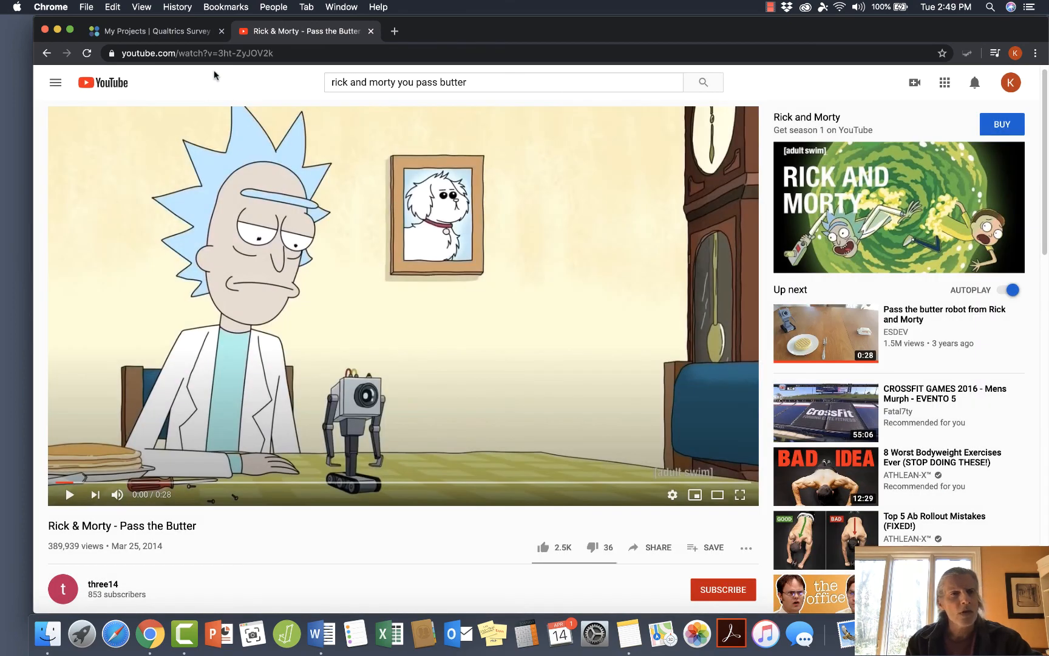
Switch to Qualtrics, create a blank survey project, and change Q1's type to Descriptive Text.
left_click(186, 33)
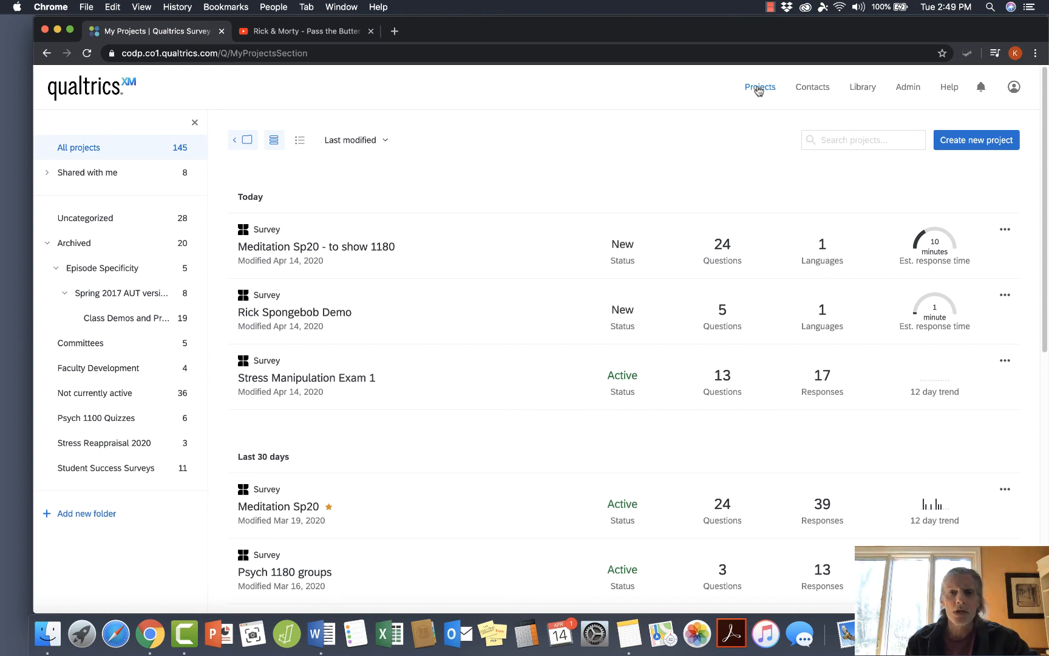
left_click(978, 141)
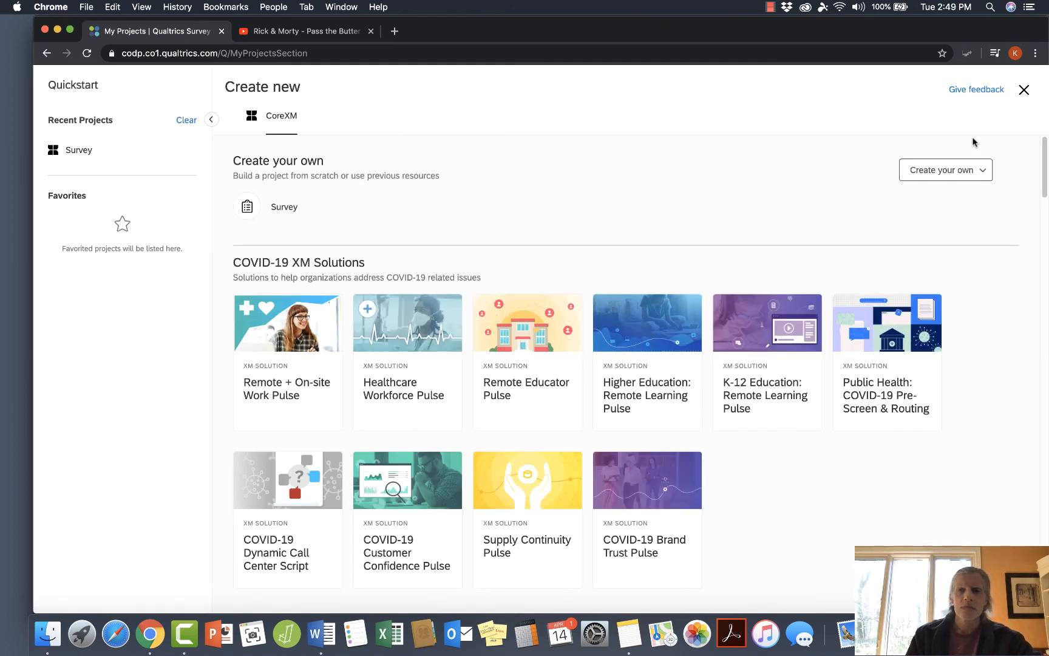
left_click(922, 173)
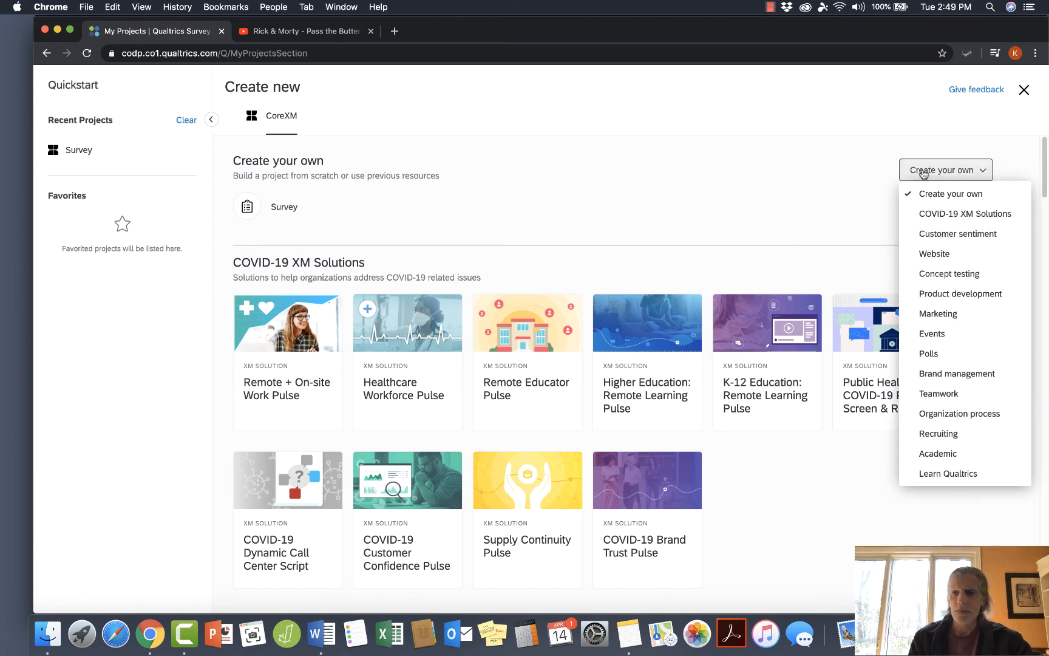
left_click(924, 175)
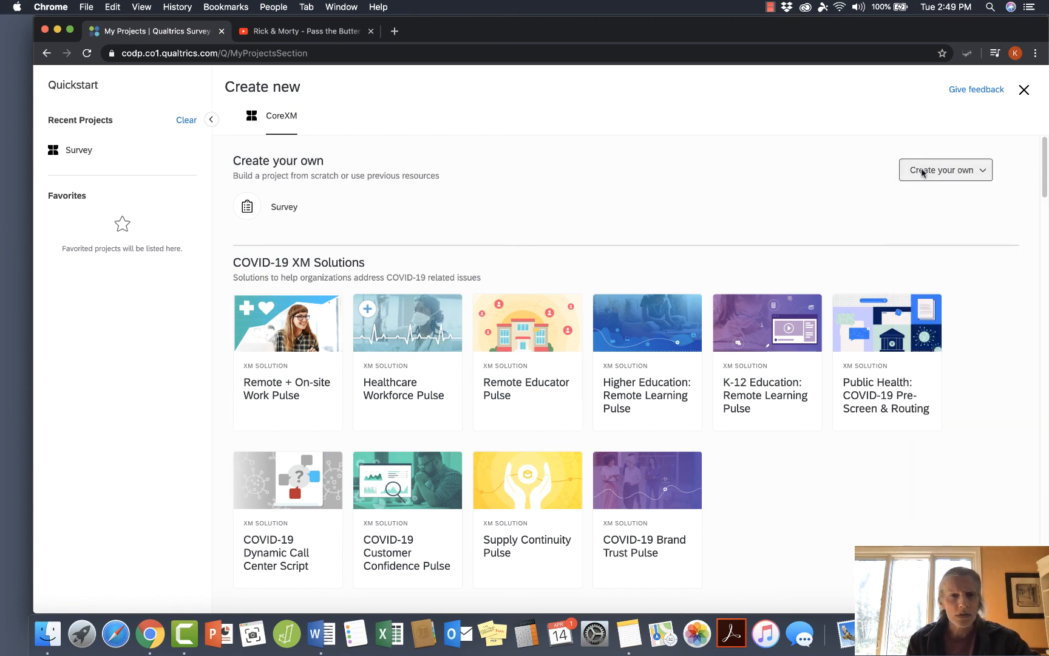
left_click(284, 208)
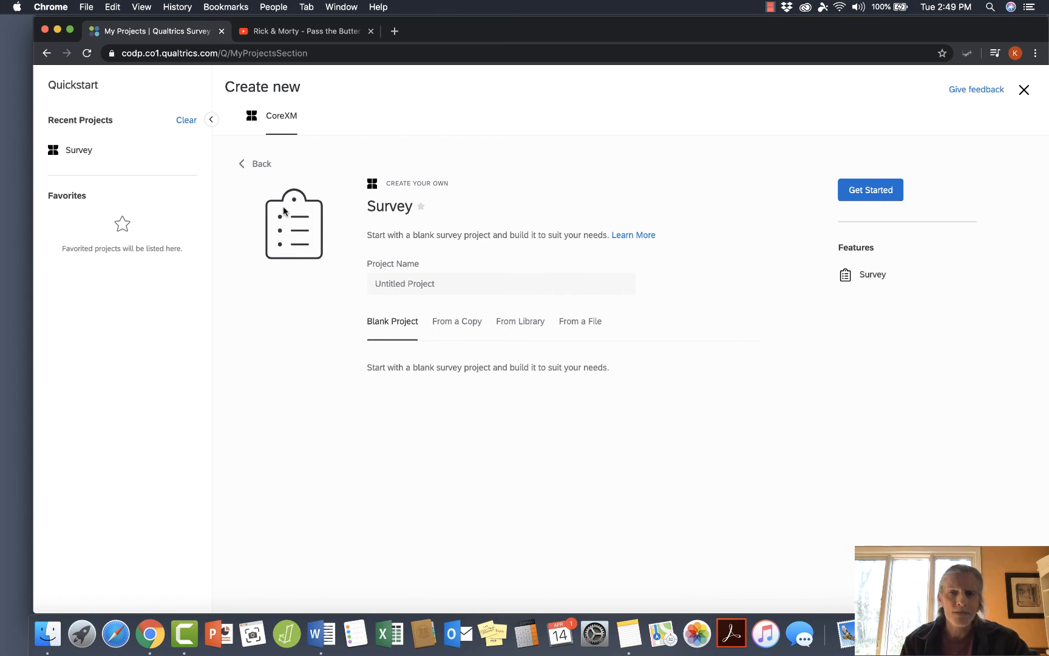
left_click(858, 189)
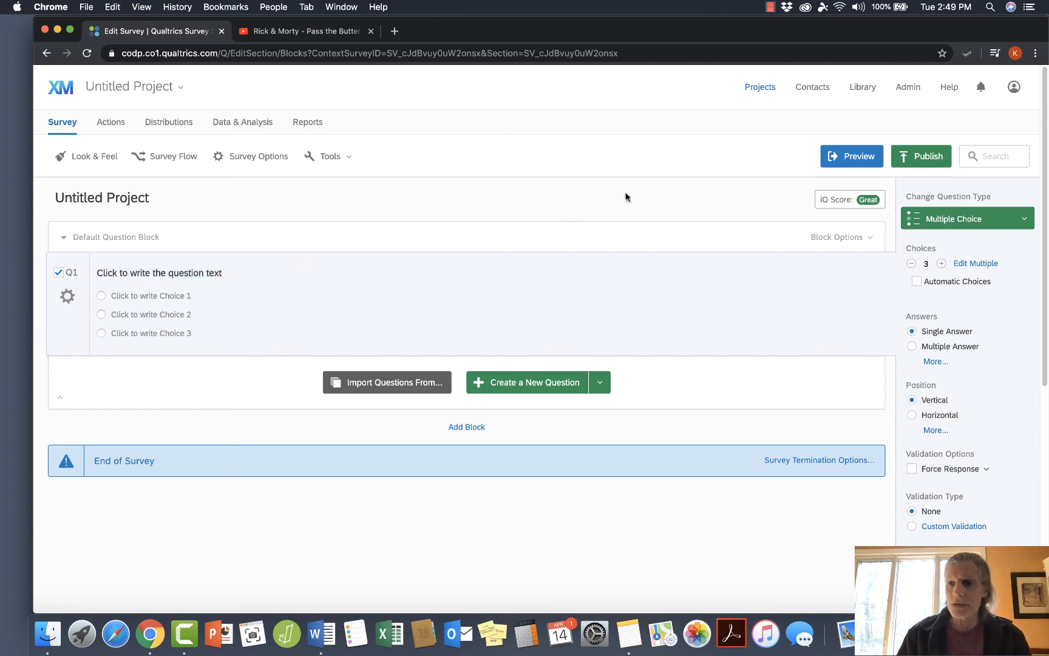
left_click(950, 220)
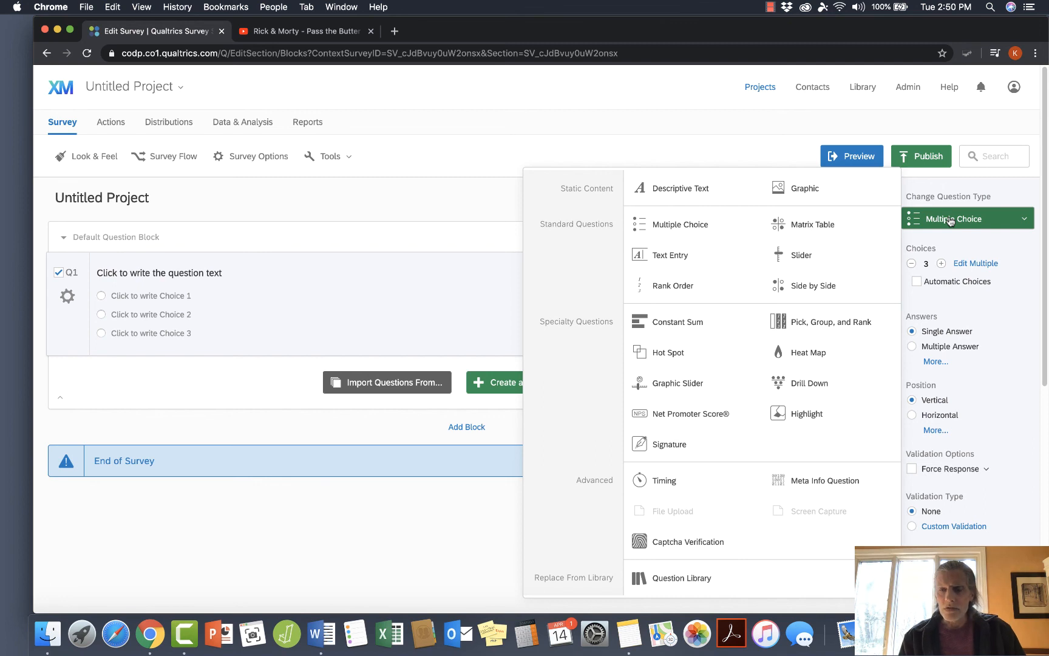
left_click(666, 189)
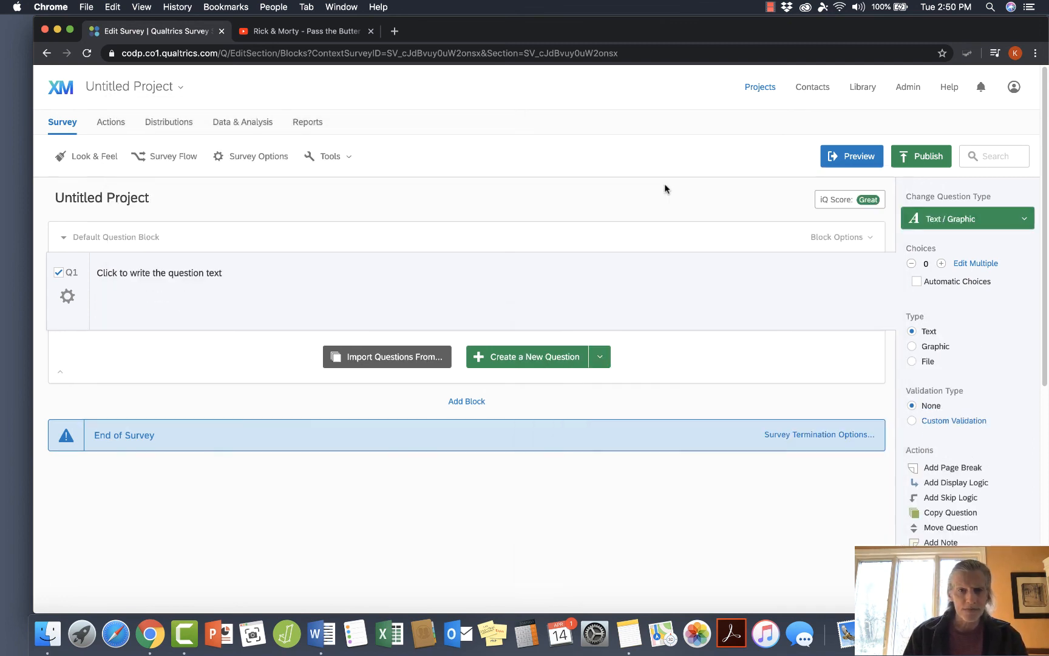
Replace Q1's placeholder question text with the copied YouTube embed code as HTML.
left_click(211, 273)
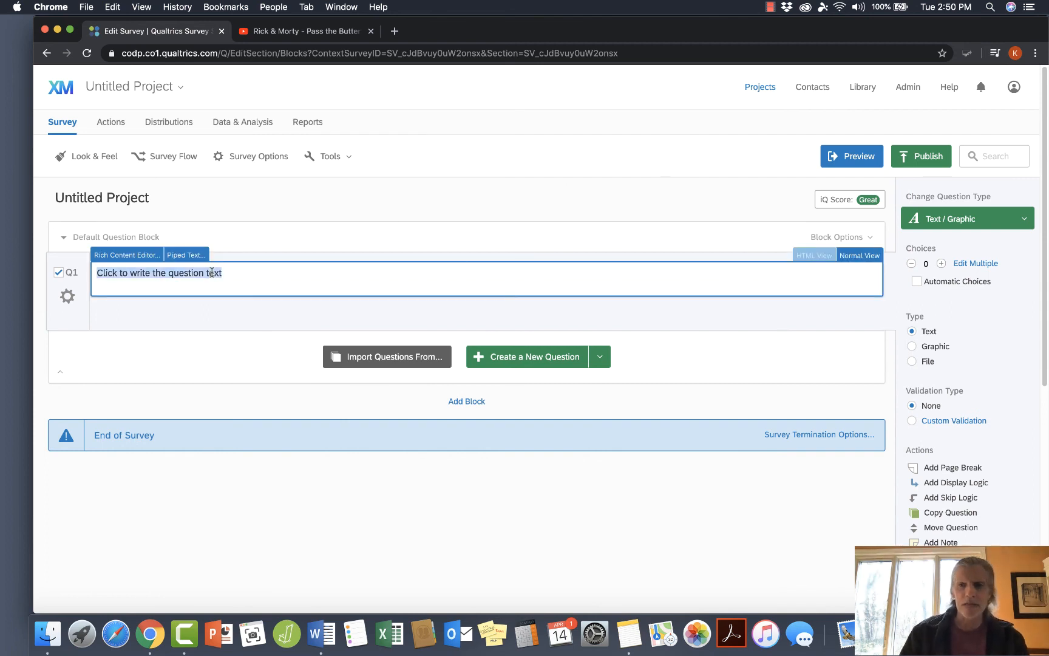
left_click(816, 255)
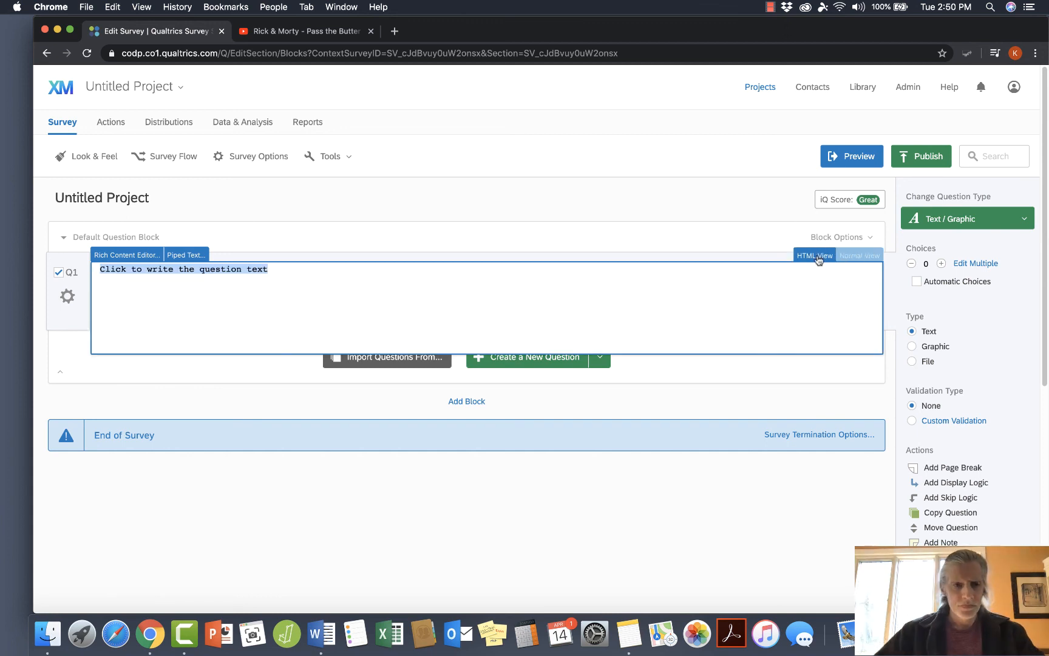
key("super+v")
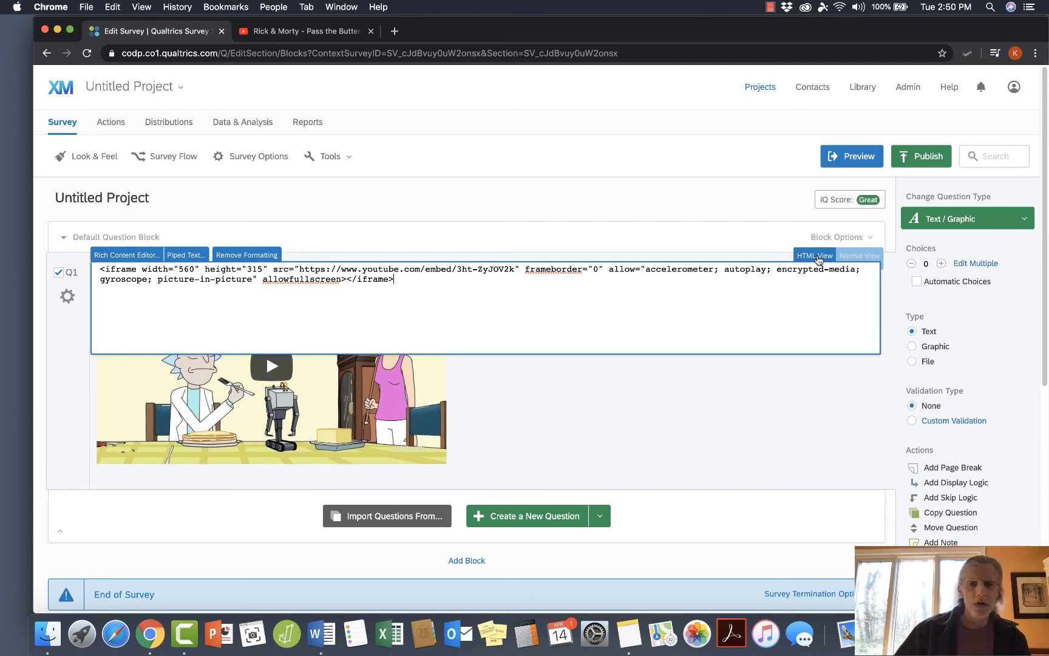
Add the text "Please watch this video" two lines below the iframe code in Q1's HTML.
key("Return")
key("Return")
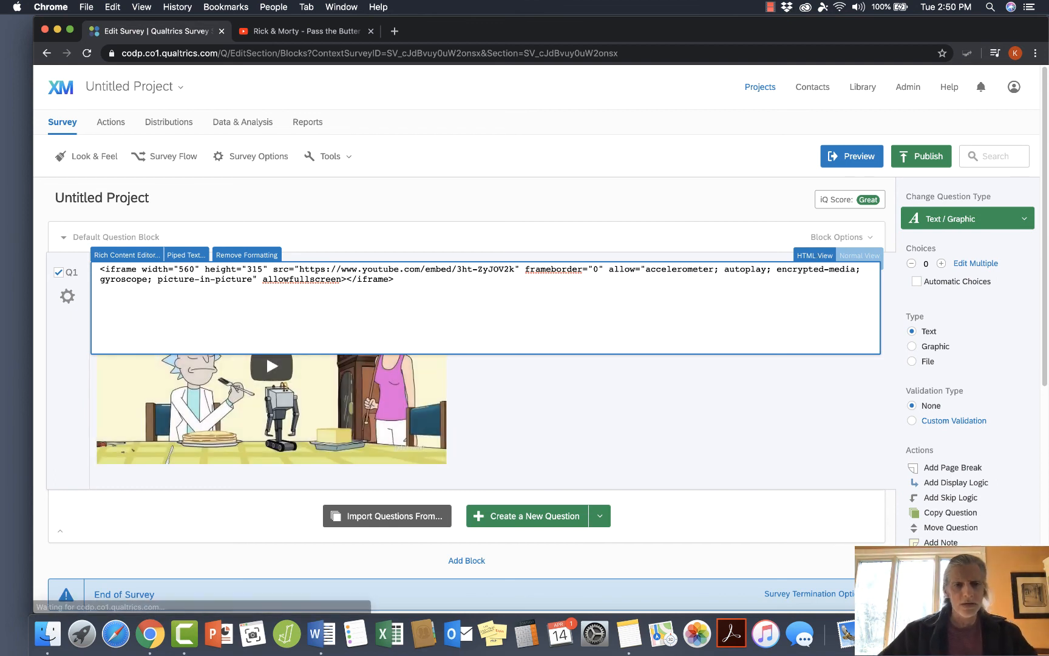
type("Please ")
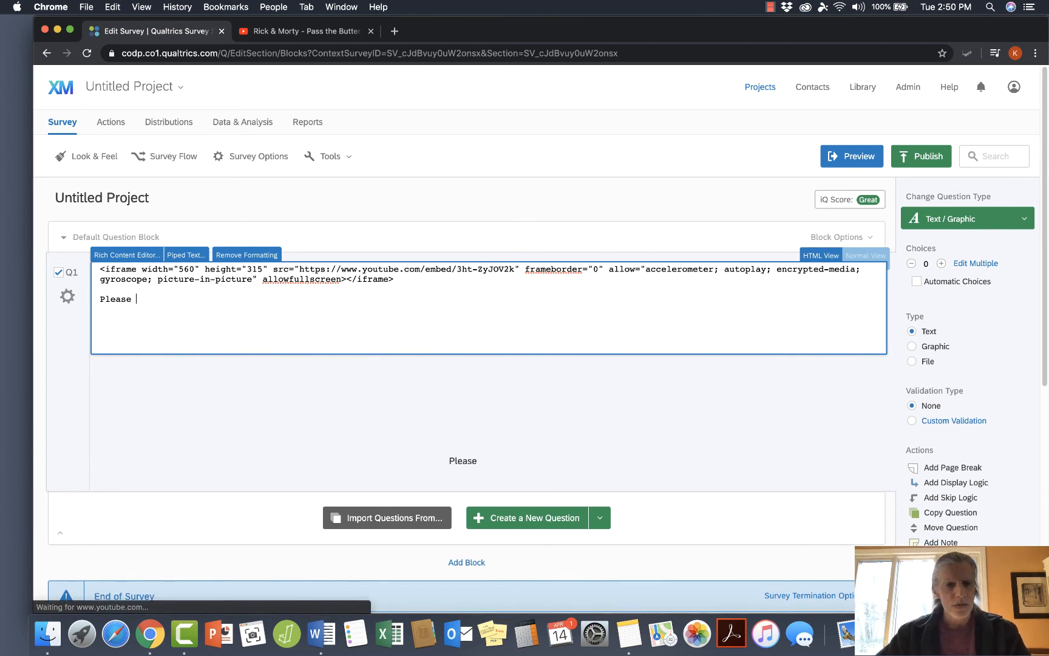
type("watch this vidf")
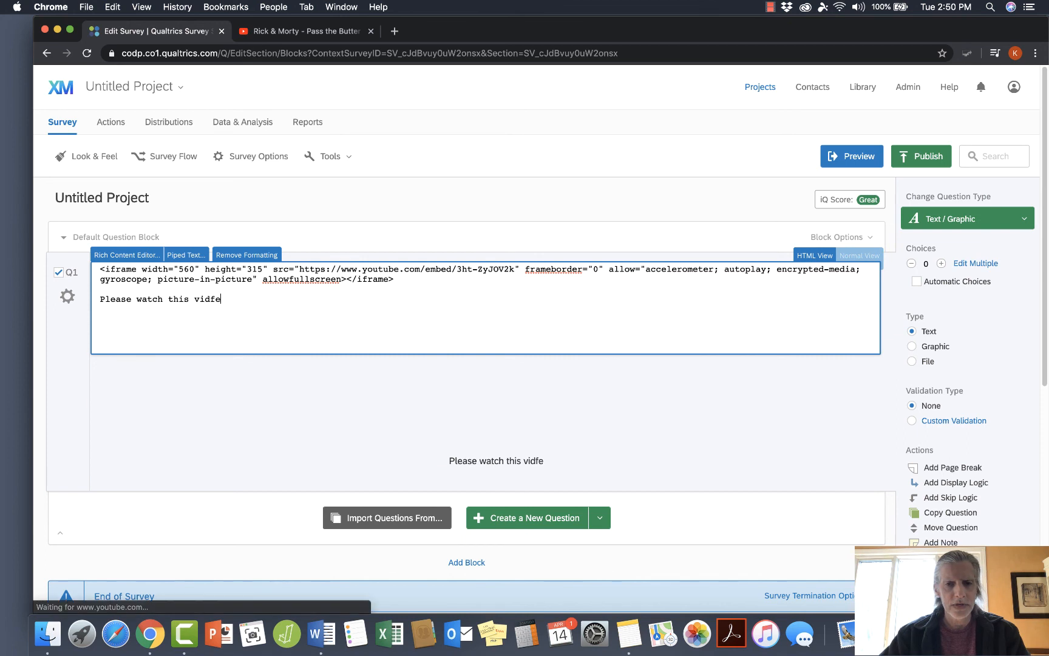
key("BackSpace")
type("eo")
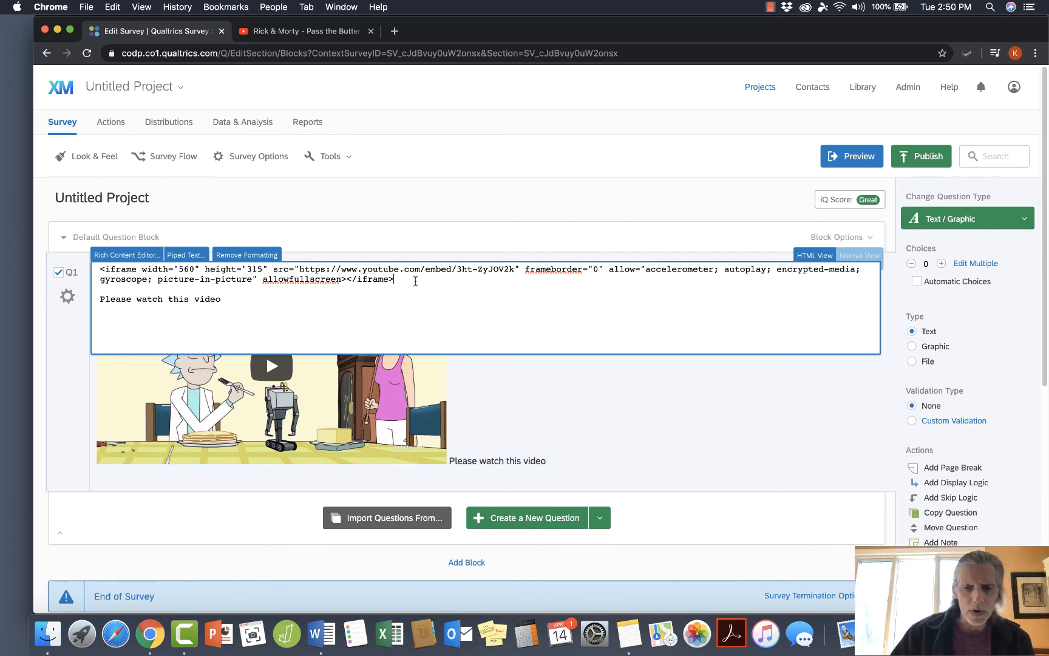
Insert the tags "</P></p>" and a line break after the iframe code in Q1, and finish editing the question.
type("</P")
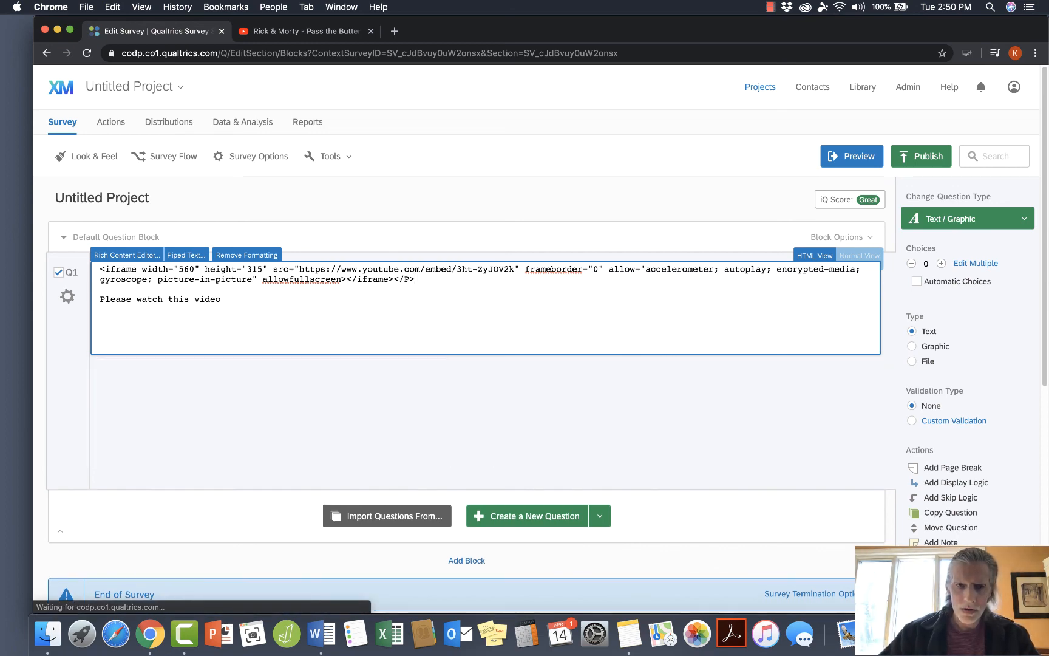
type(">")
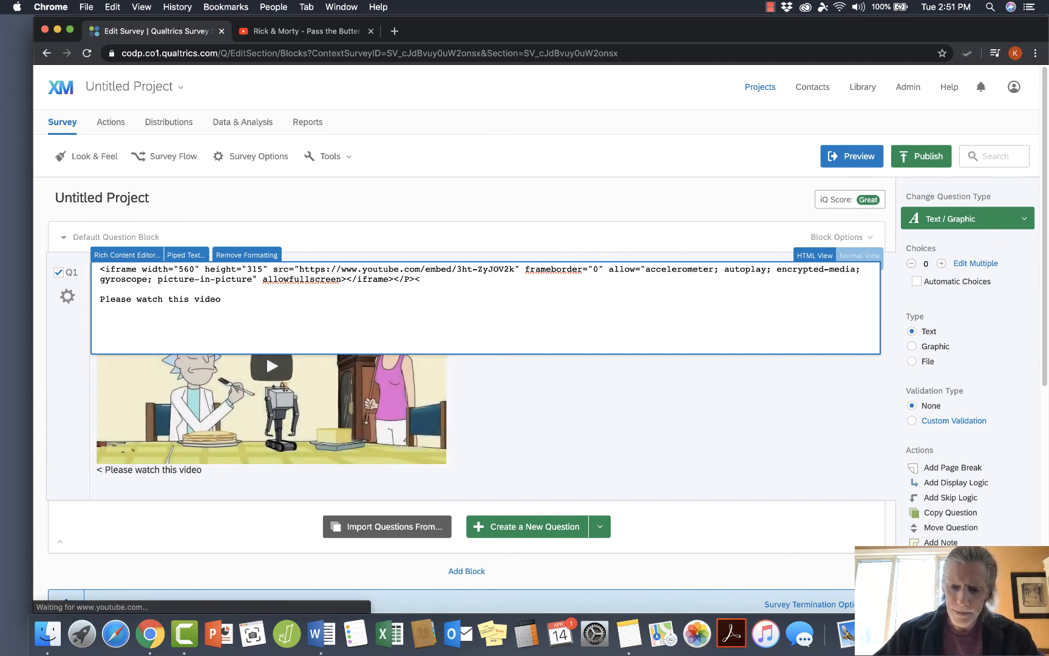
type("</p>")
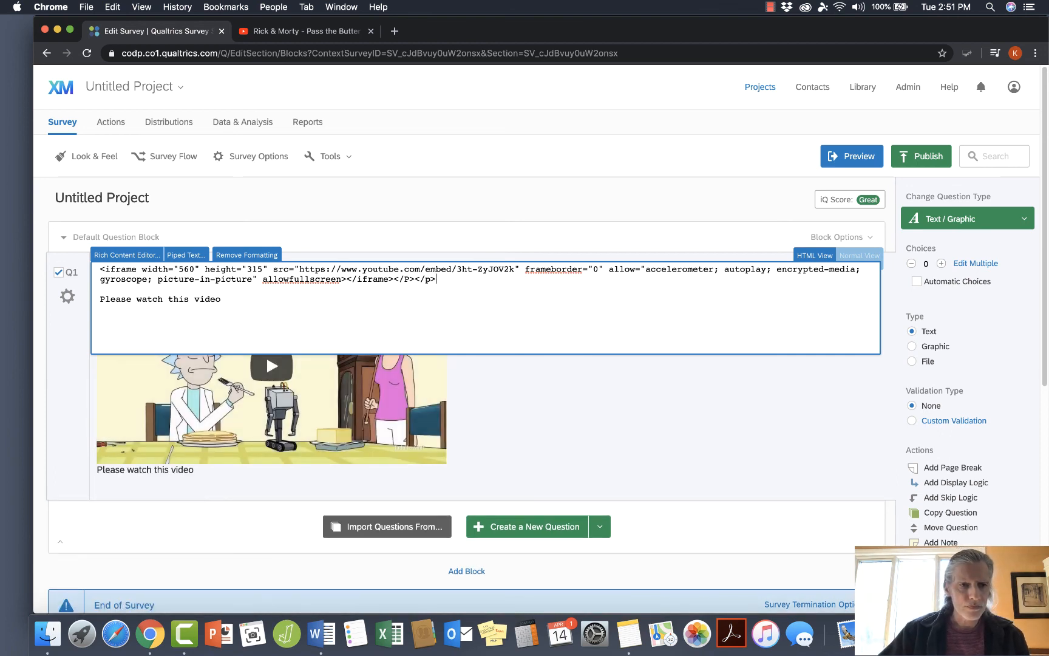
key("Return")
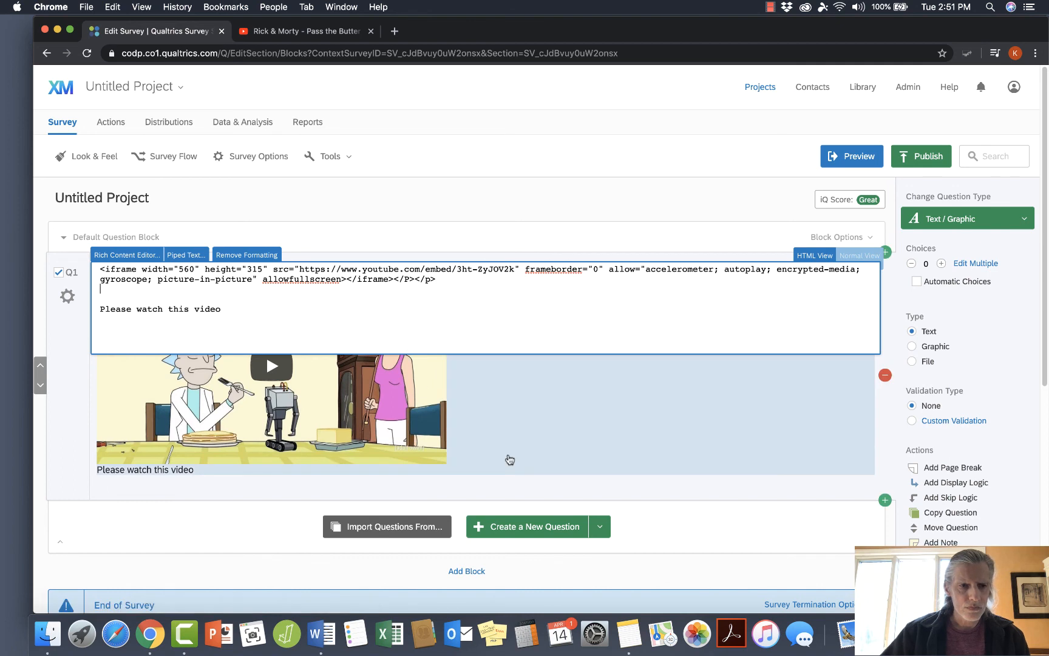
left_click(517, 431)
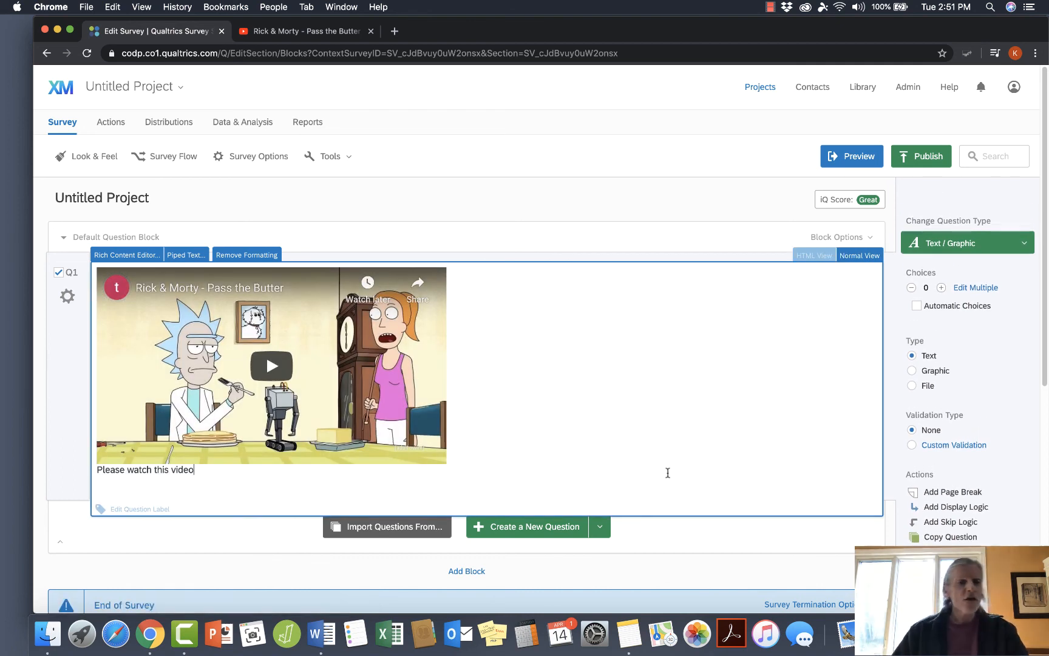
left_click(723, 527)
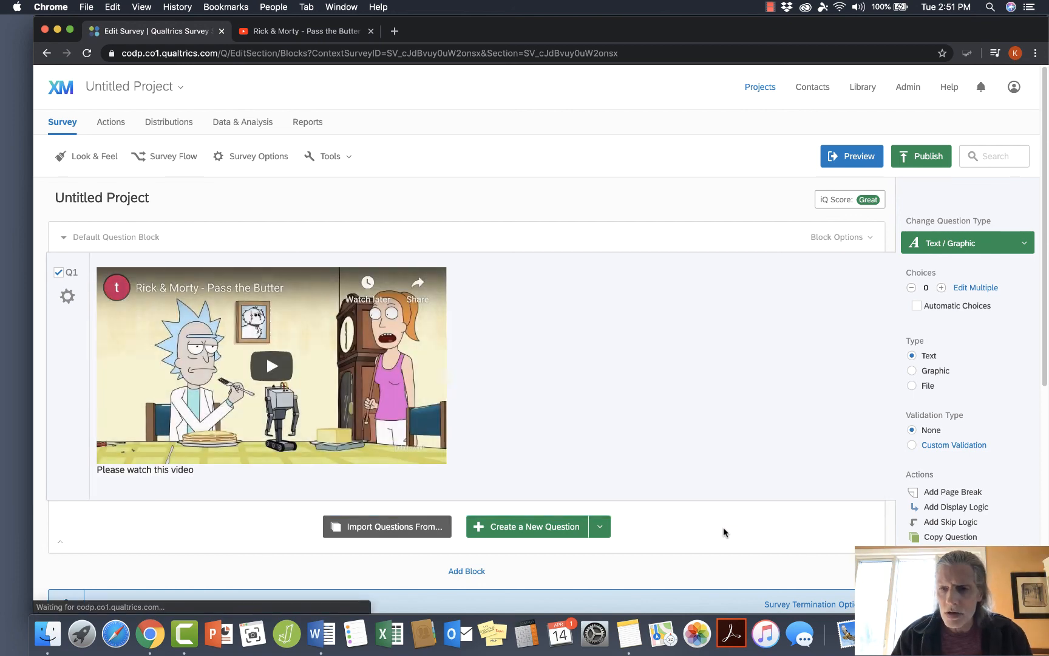
Preview Q1, play the embedded video, dismiss its ad overlay, and close the preview.
scroll(714, 476, "down", 5)
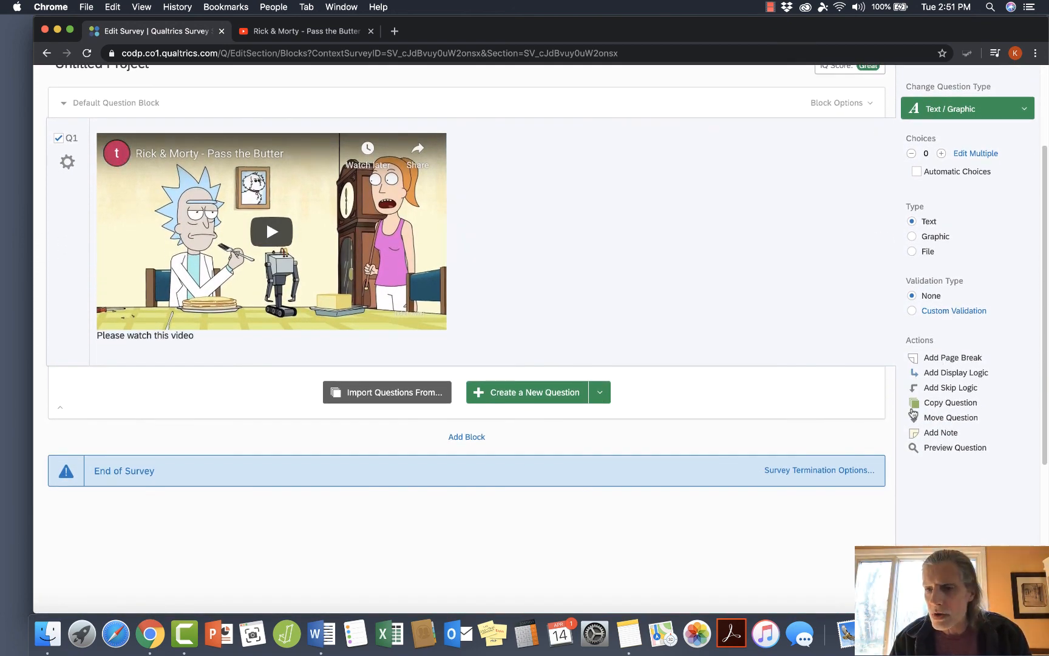
left_click(935, 448)
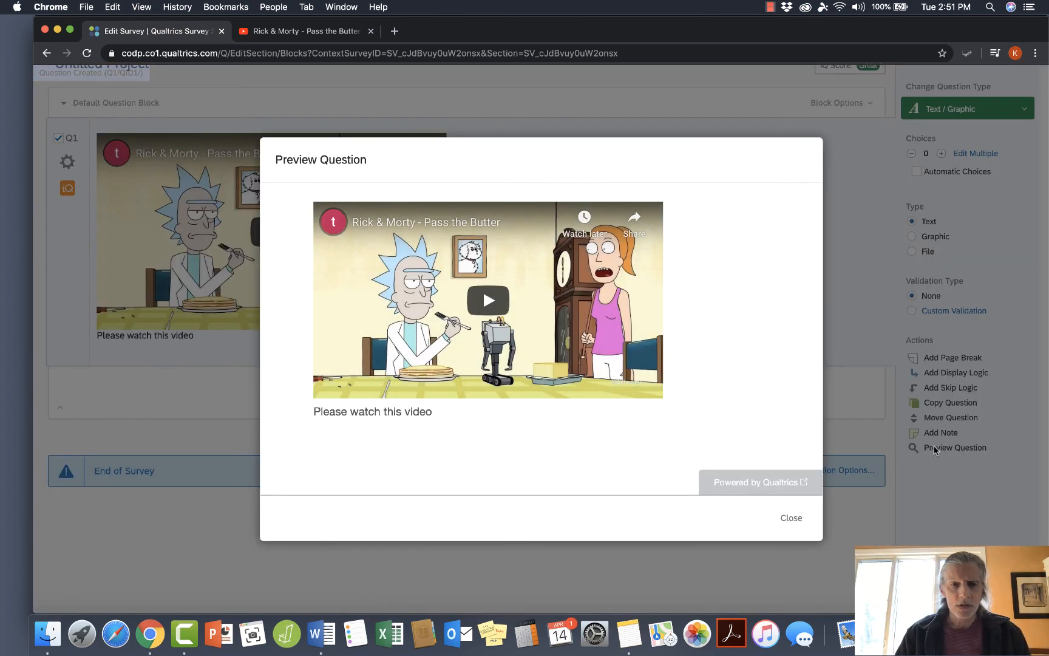
left_click(489, 299)
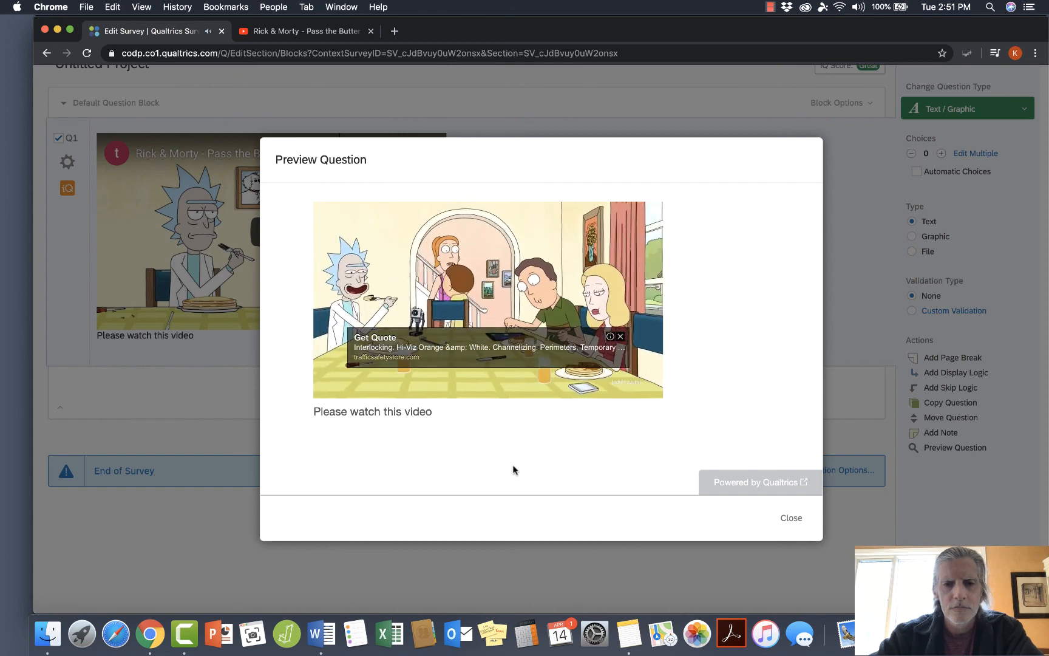
left_click(620, 339)
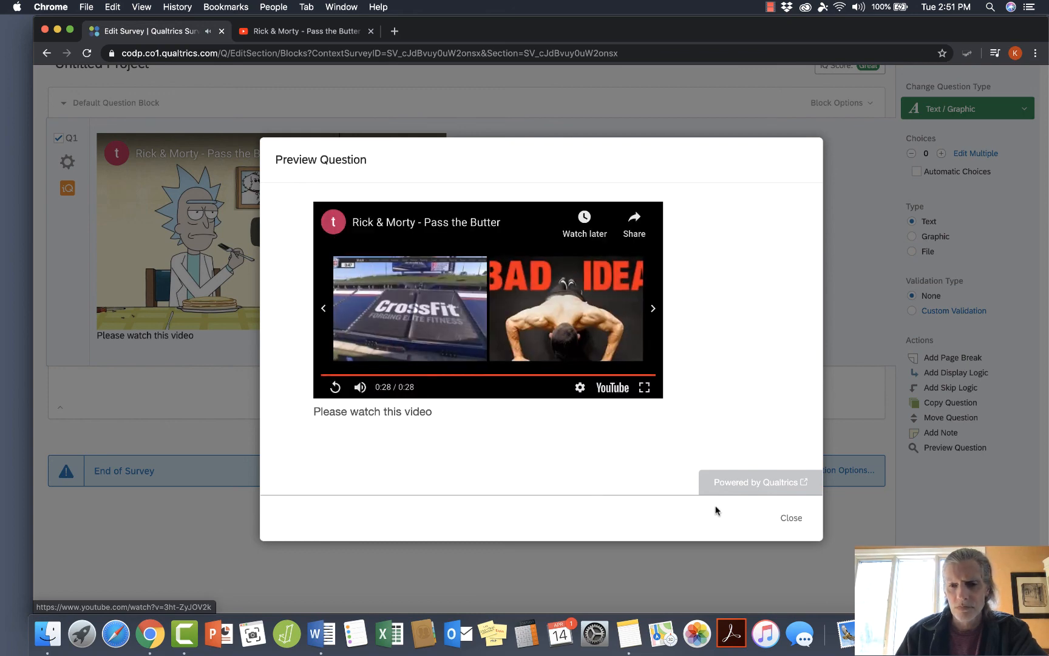
left_click(791, 518)
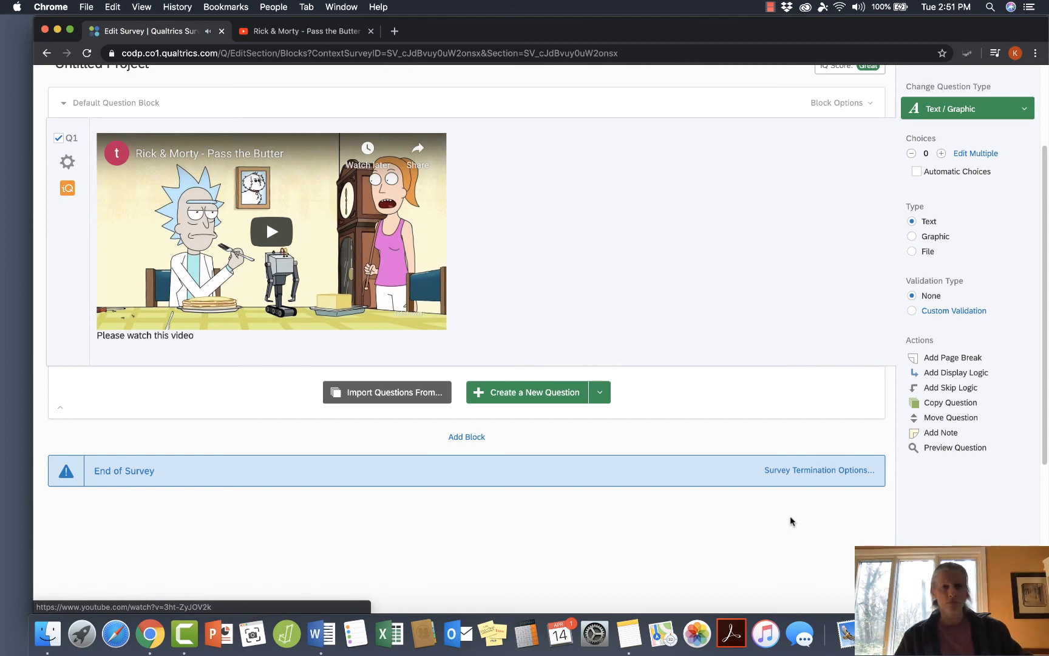
left_click(770, 7)
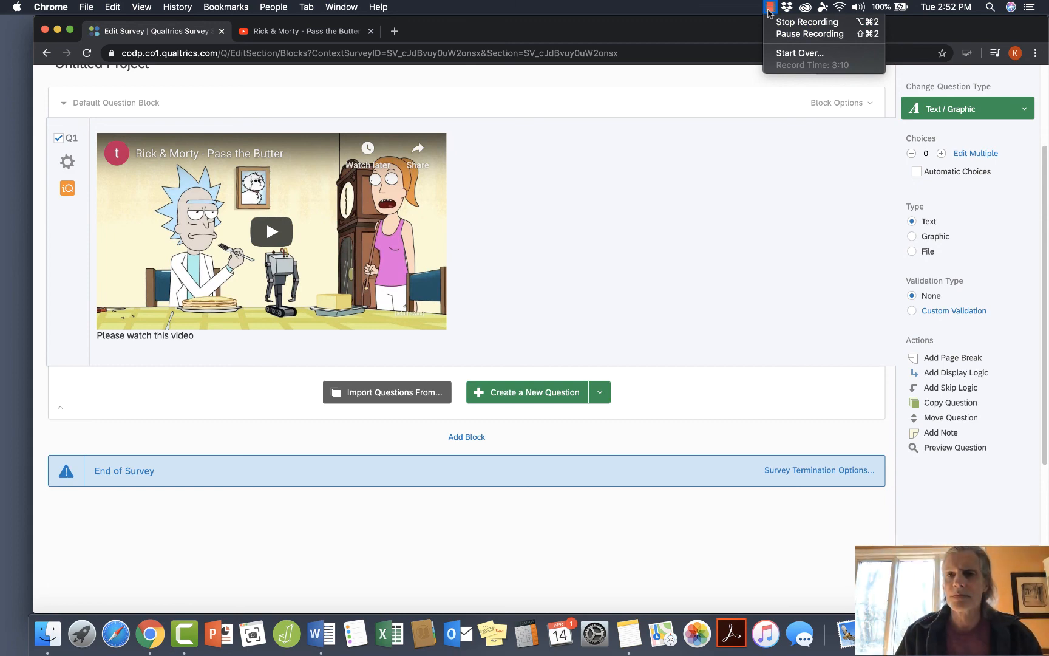
left_click(783, 23)
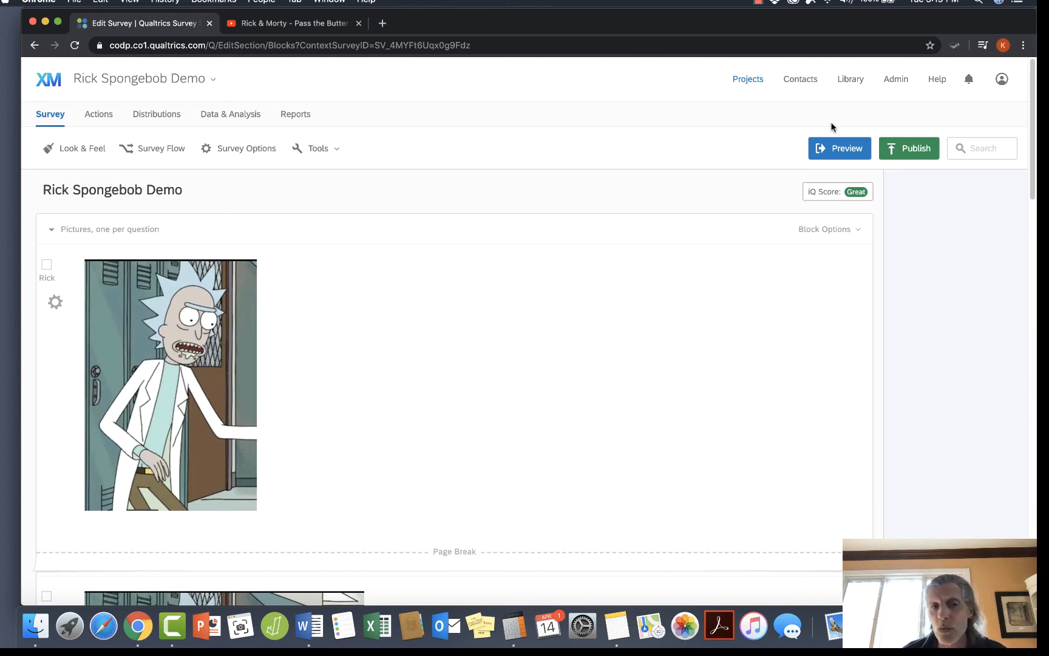
Rename the "Pictures, one per question" block in the Rick Spongebob Demo survey as "Rick".
scroll(831, 127, "down", 10)
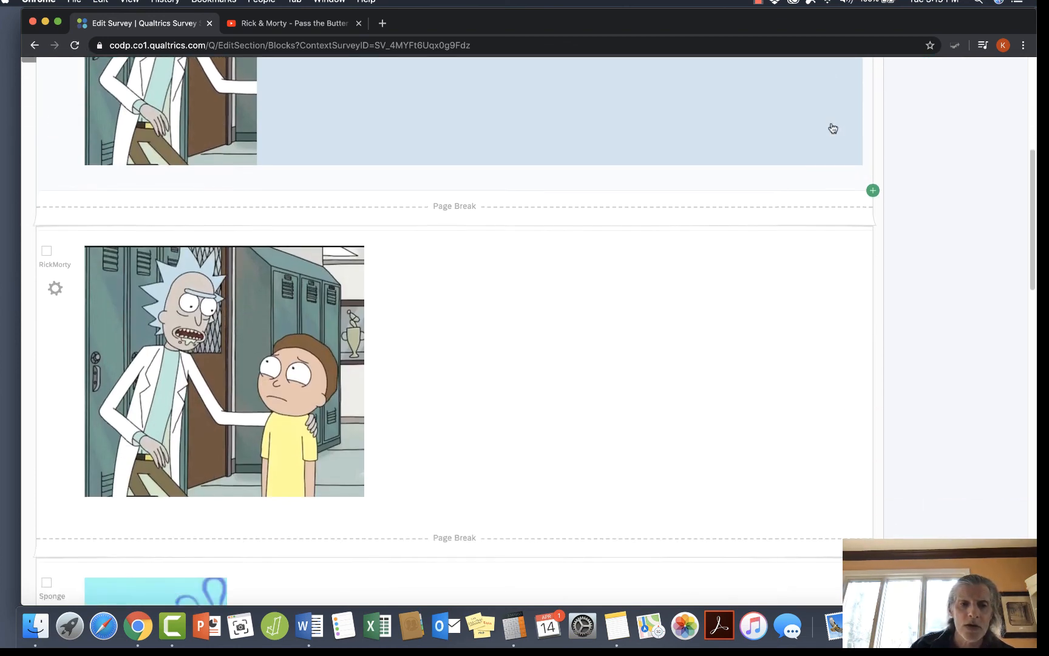
scroll(832, 126, "down", 10)
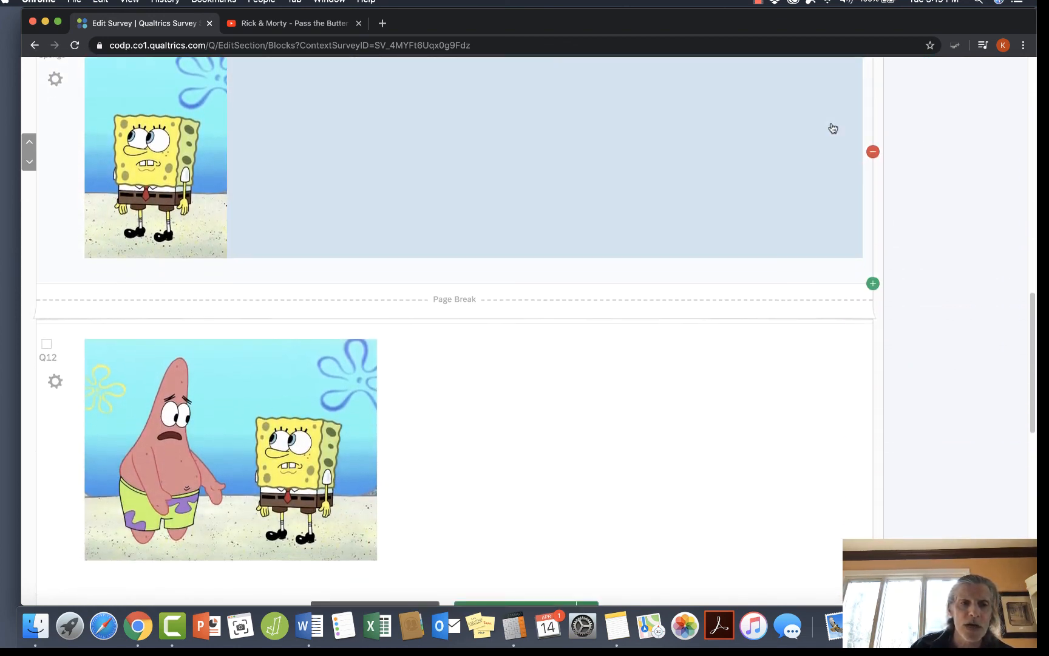
scroll(833, 127, "down", 3)
scroll(833, 127, "up", 20)
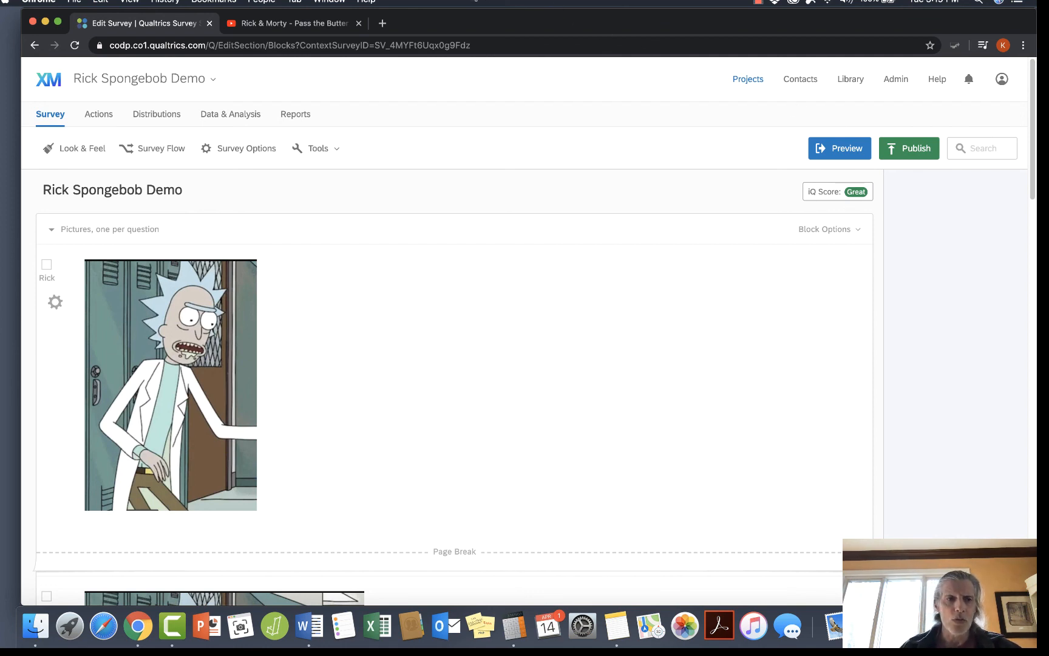
left_click(325, 353)
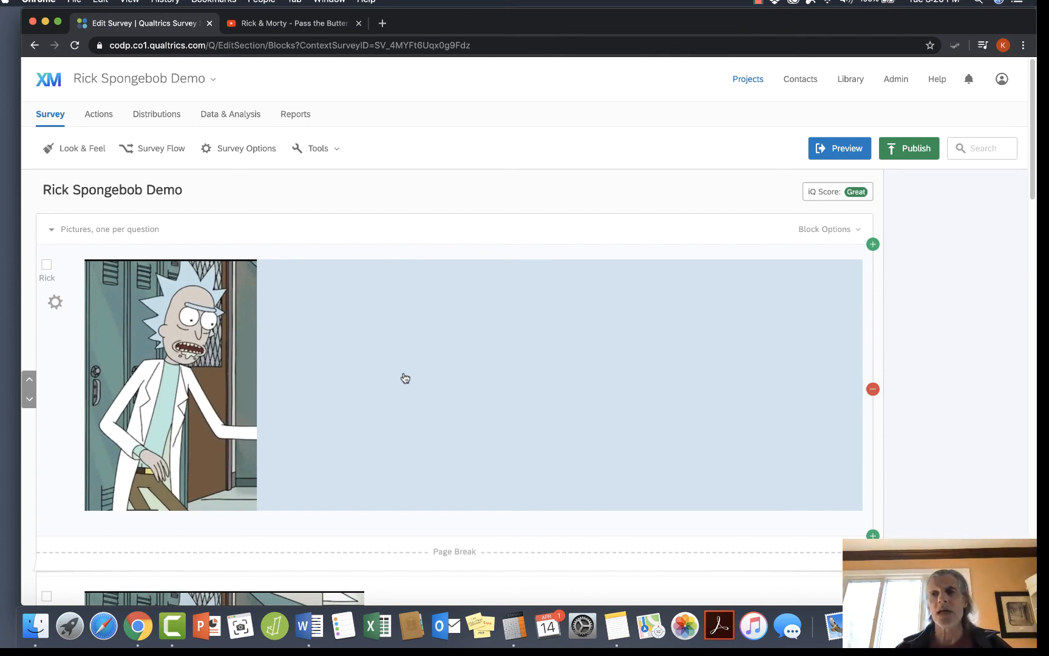
left_click(137, 229)
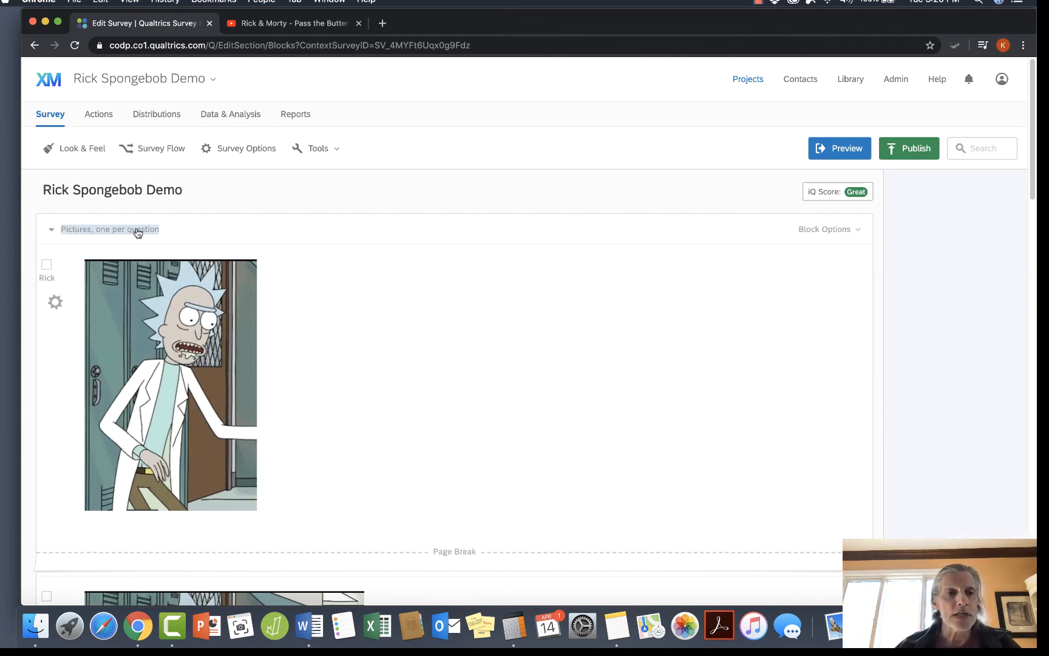
type("Rick")
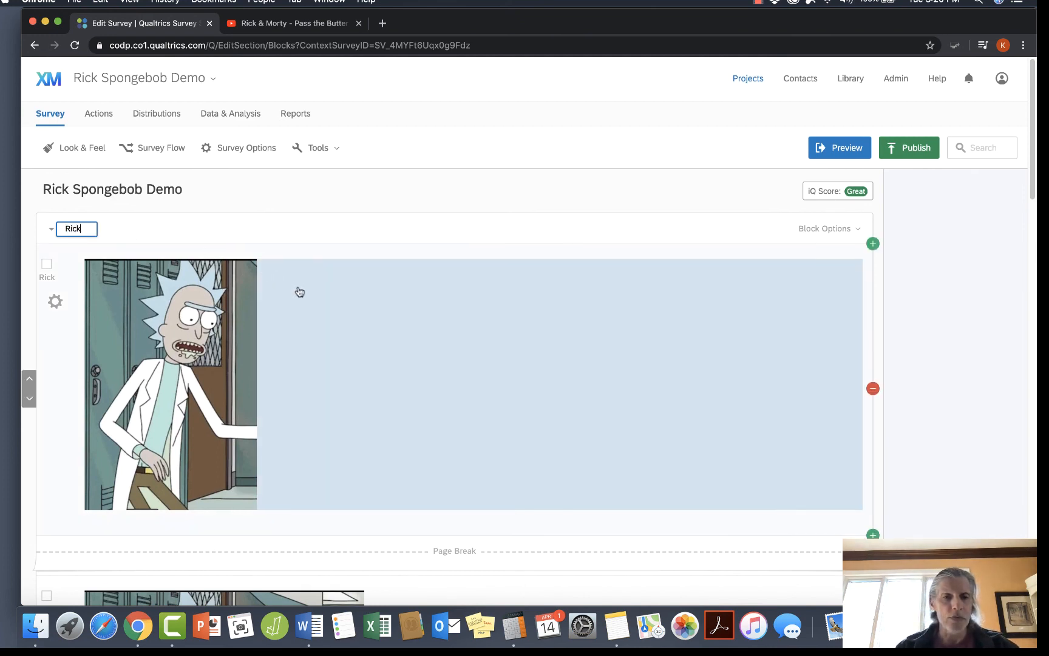
Add a new block below the Rick block.
scroll(310, 304, "down", 3)
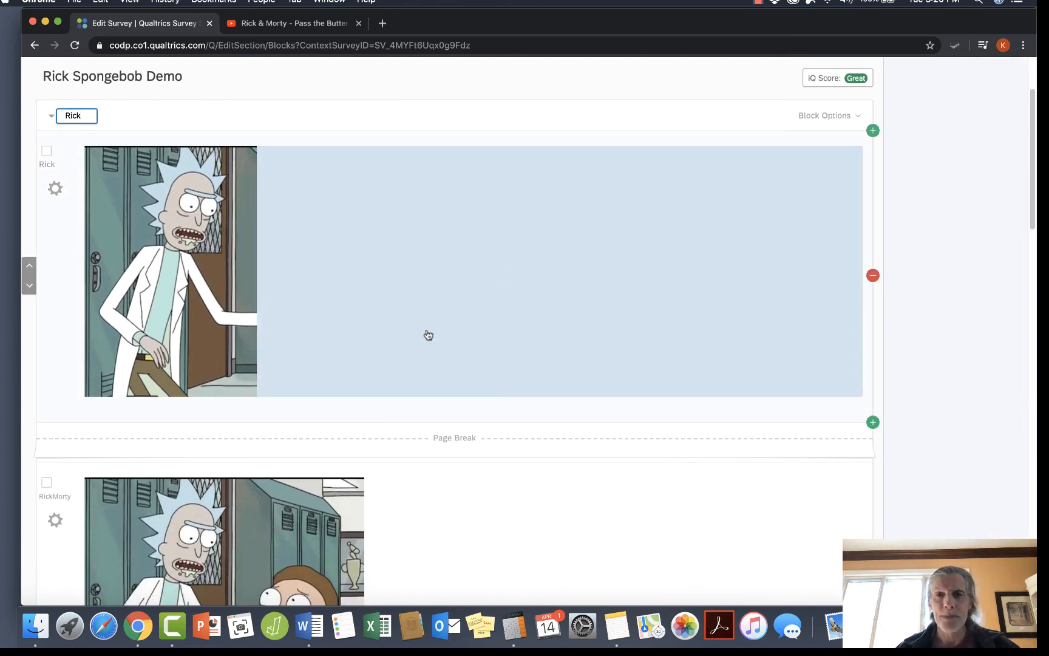
left_click(816, 115)
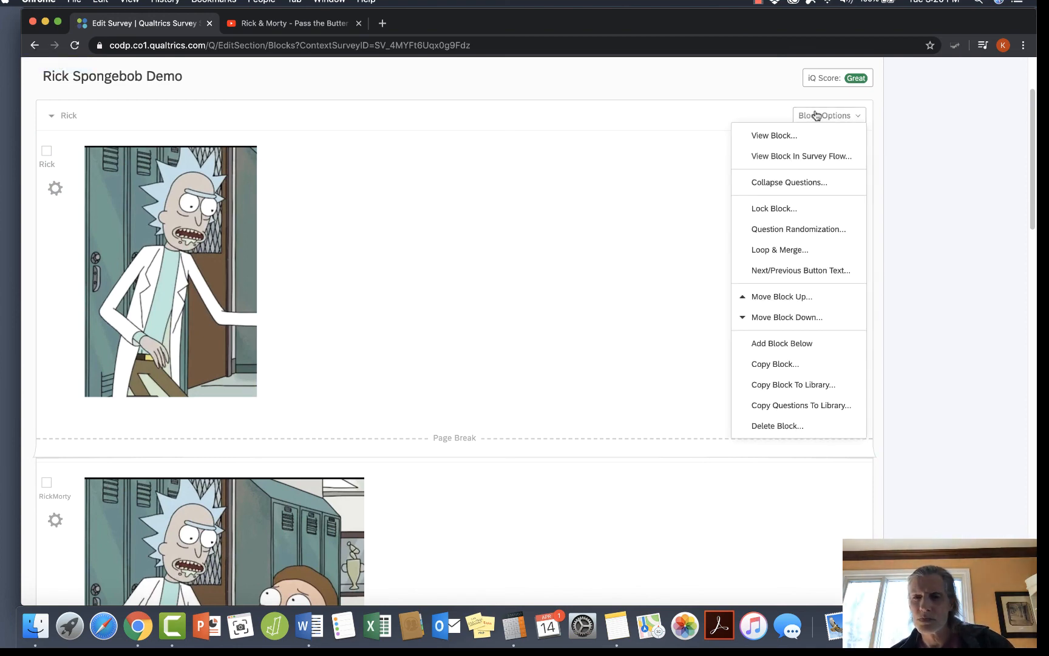
left_click(769, 344)
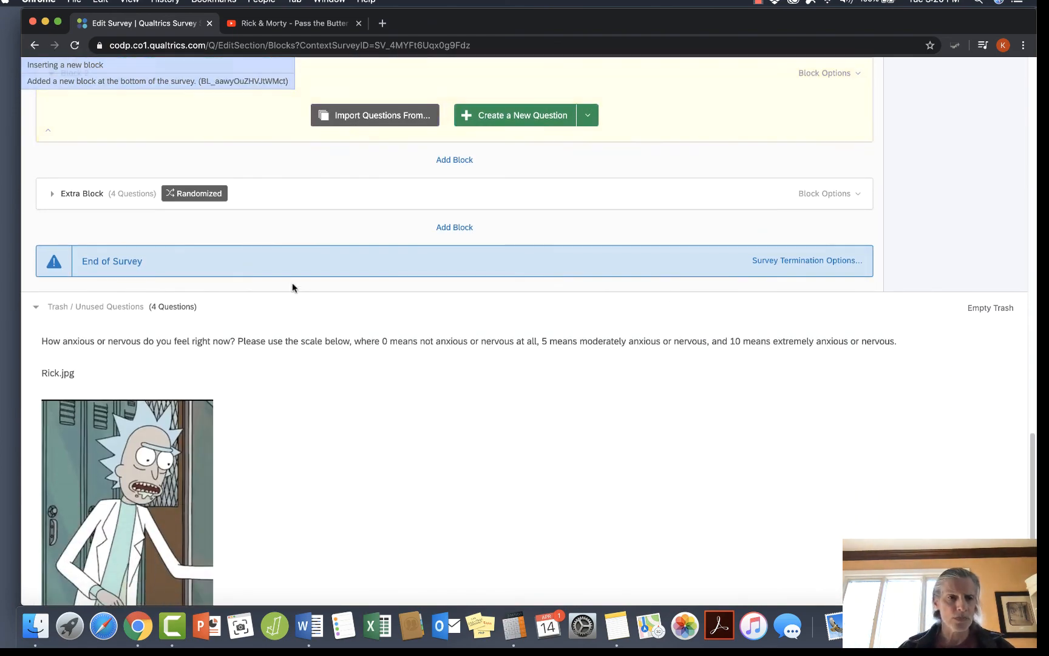
Rename the randomized Extra Block as "Rick and Morty", then expand it to check its contents and collapse it again.
left_click(79, 193)
type("Rick and Morty")
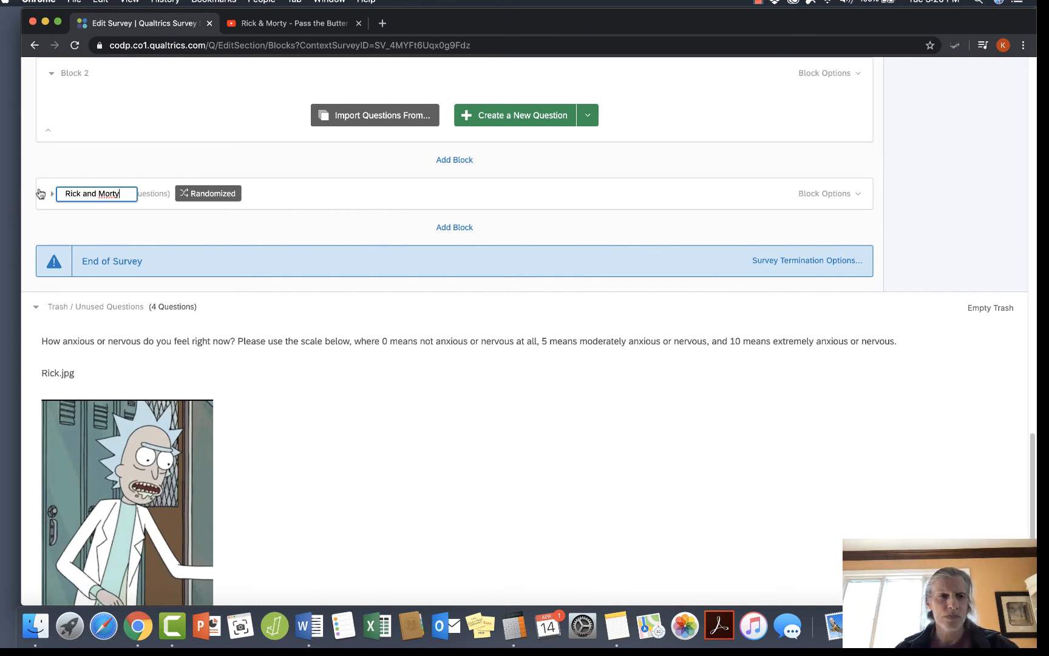
left_click(330, 223)
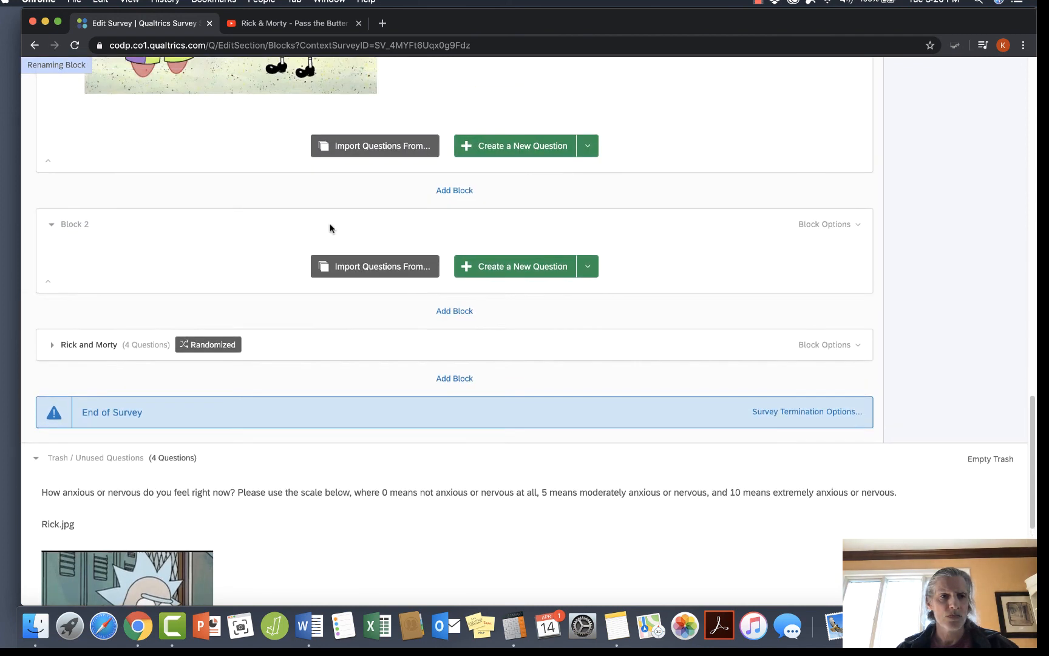
left_click(53, 427)
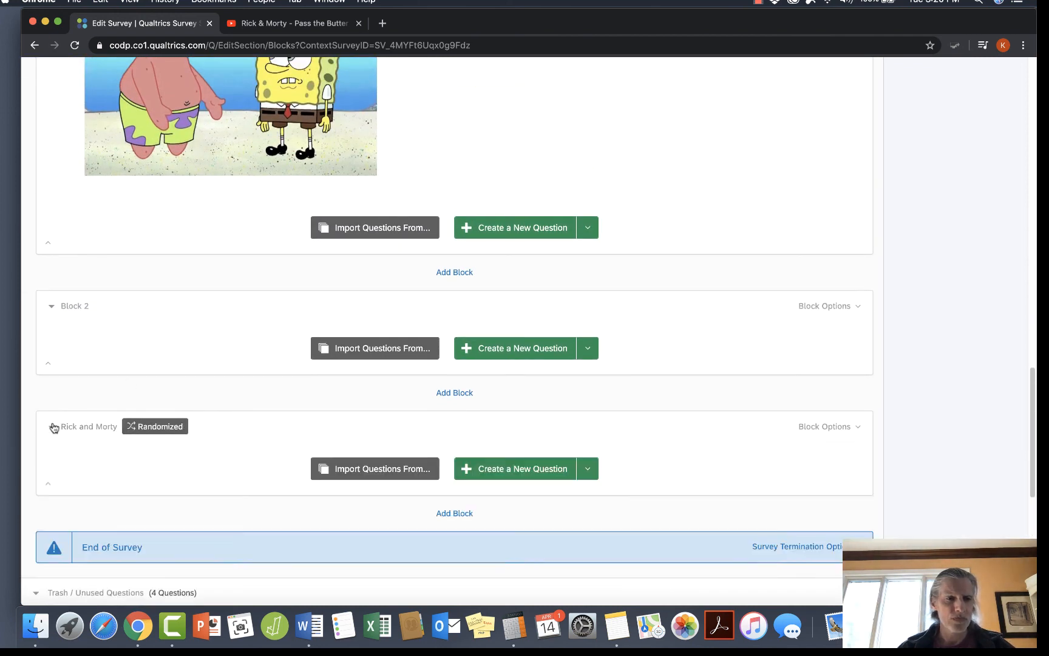
left_click(53, 426)
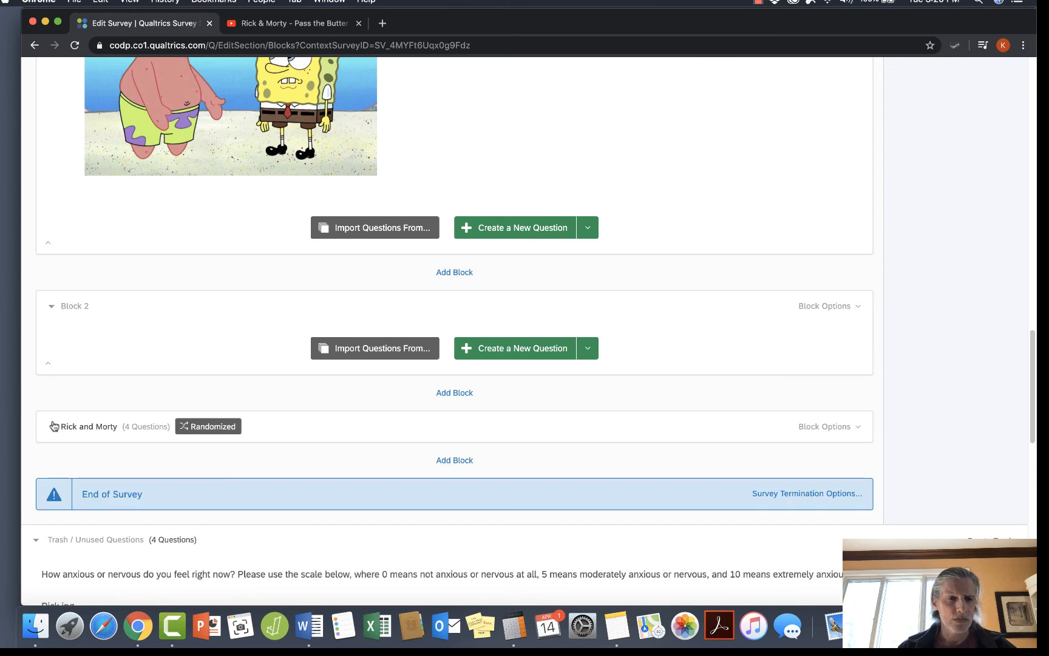
Rename the empty Block 2 as "Rick and Morty".
left_click(74, 309)
type("Rick and Morty")
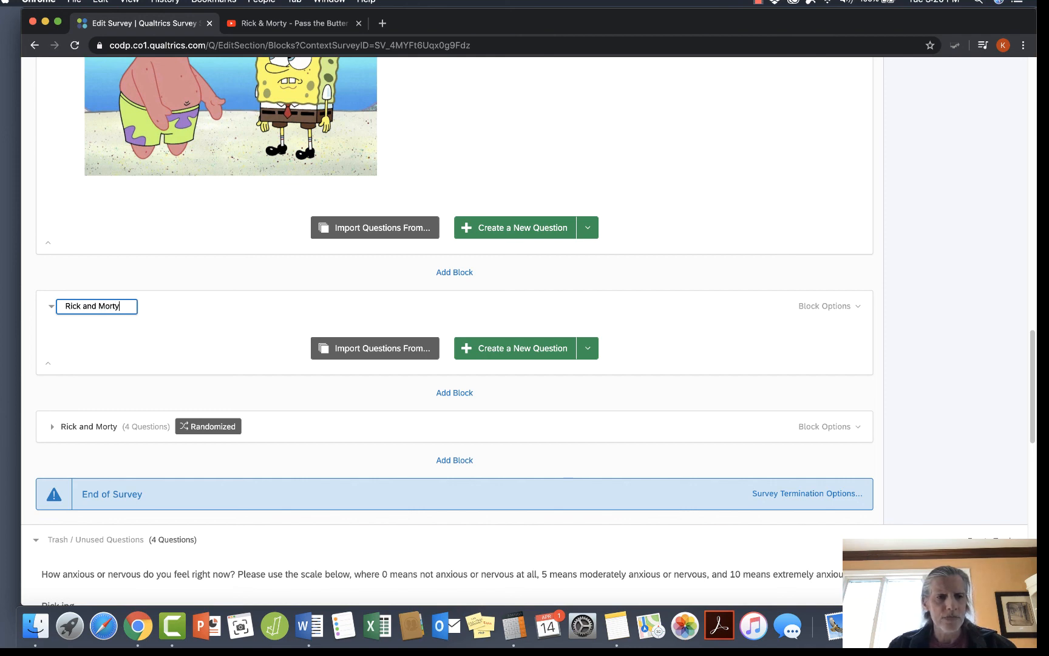
Rename the randomized four-question block at the end of the survey from its duplicate name back to "Extra Block".
left_click(115, 426)
key("BackSpace")
key("BackSpace")
key("BackSpace")
key("BackSpace")
key("BackSpace")
key("BackSpace")
key("BackSpace")
key("BackSpace")
key("BackSpace")
key("BackSpace")
key("BackSpace")
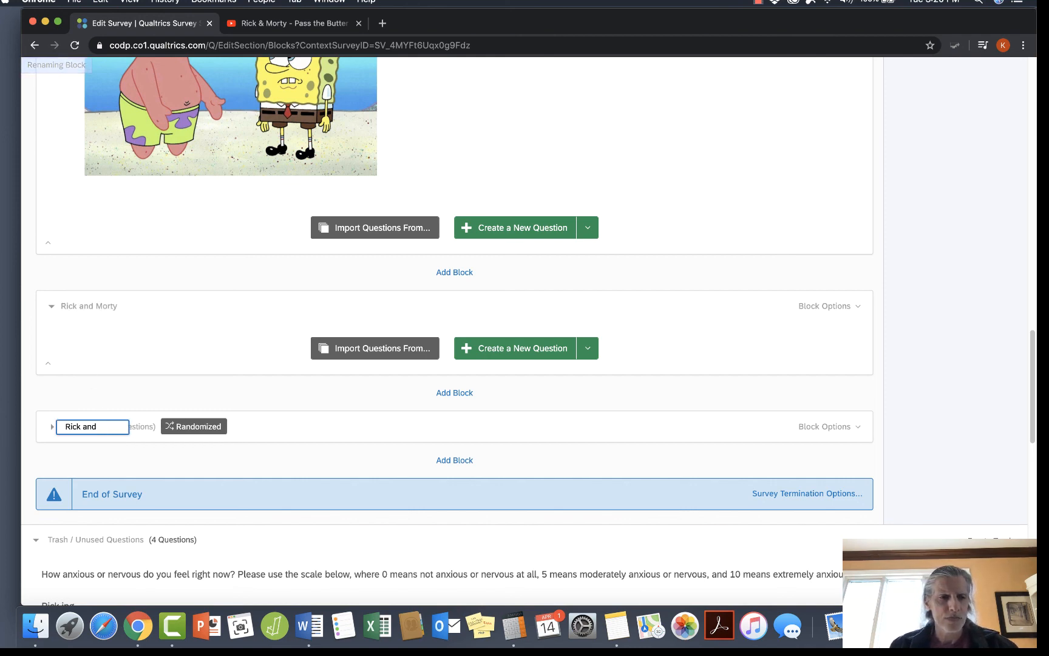
key("BackSpace")
key("BackSpace")
key("BackSpace")
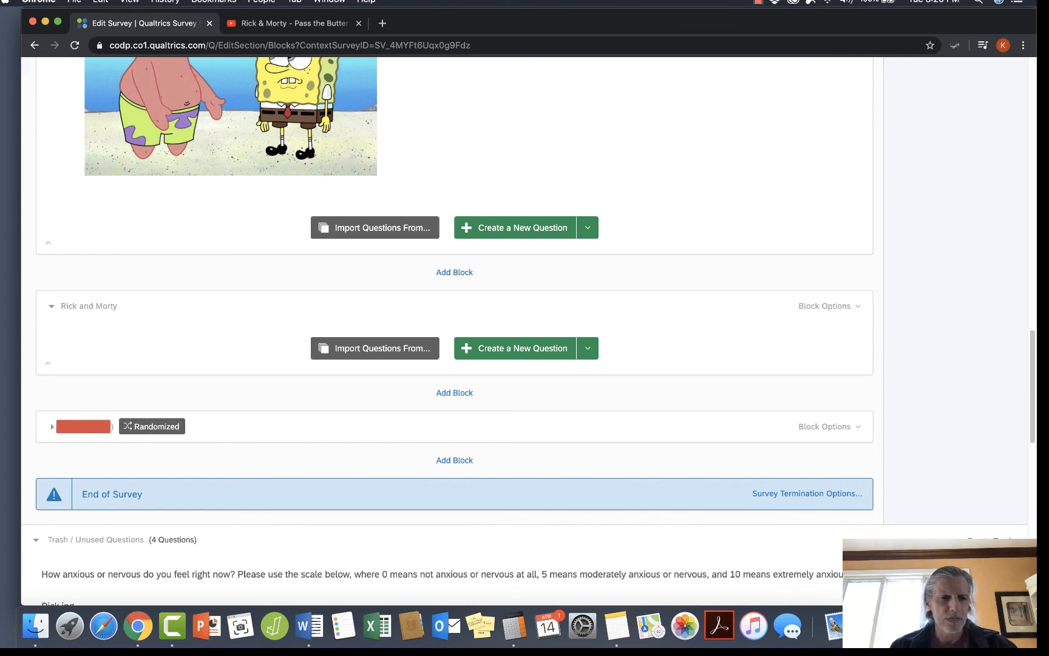
type("Estra")
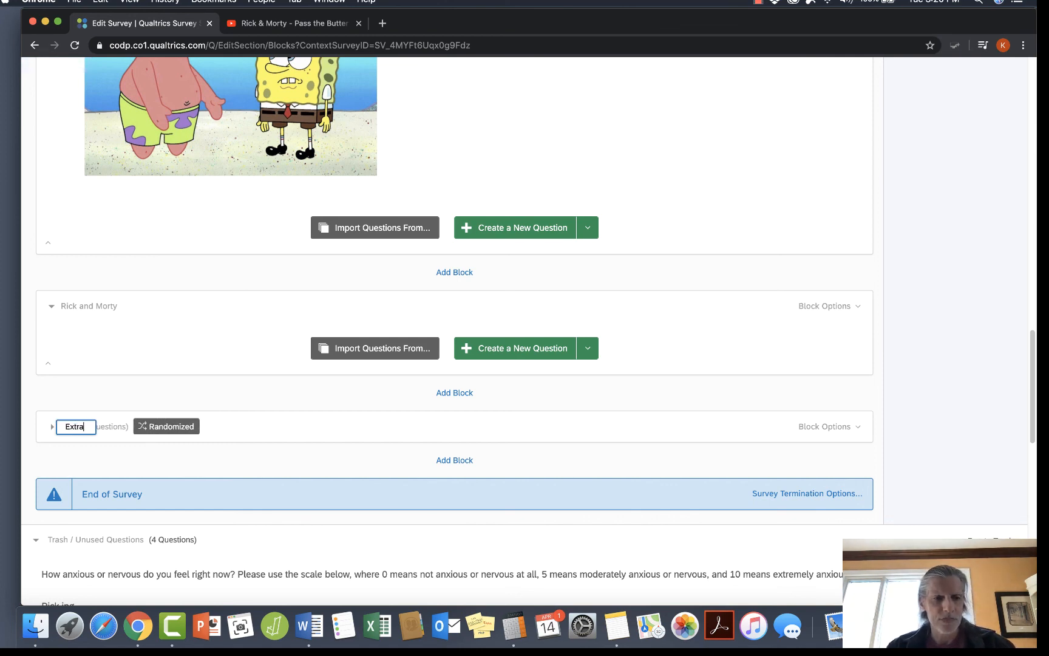
type(" Block")
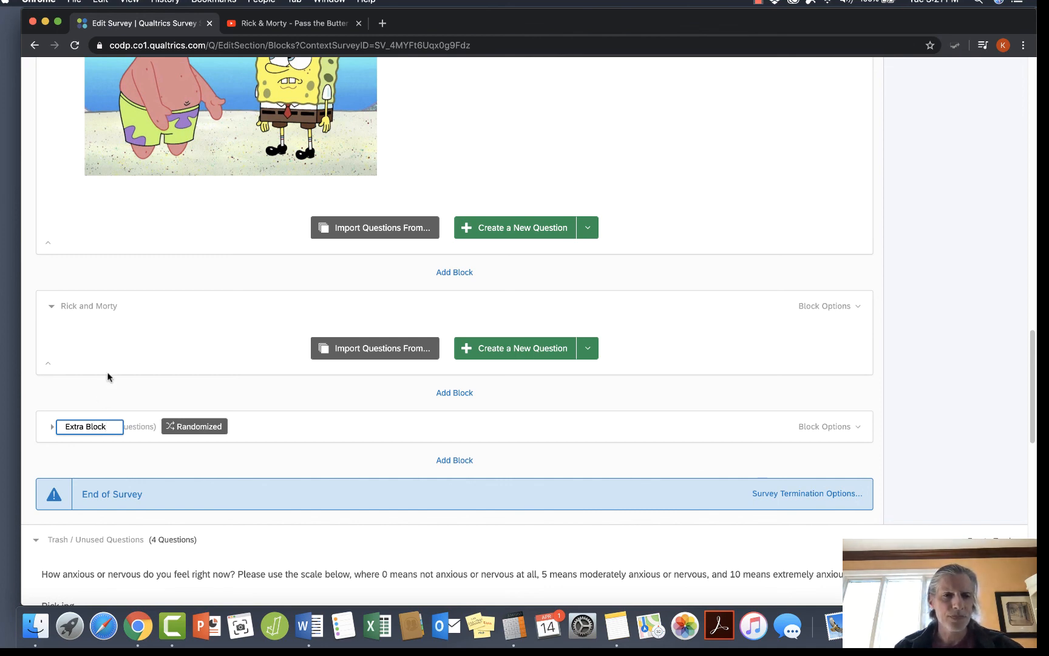
Move the RickMorty picture question down out of the Rick block into the "Rick and Morty" block, and collapse that block.
scroll(111, 368, "up", 5)
scroll(111, 369, "up", 20)
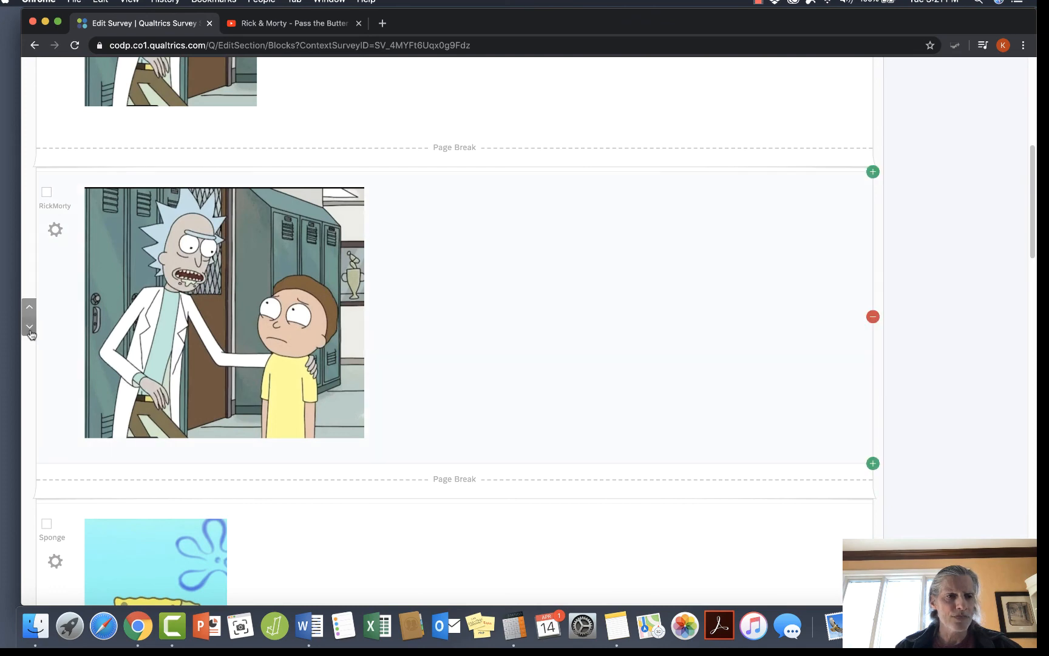
left_click(29, 328)
left_click(30, 336)
left_click(30, 337)
left_click(30, 346)
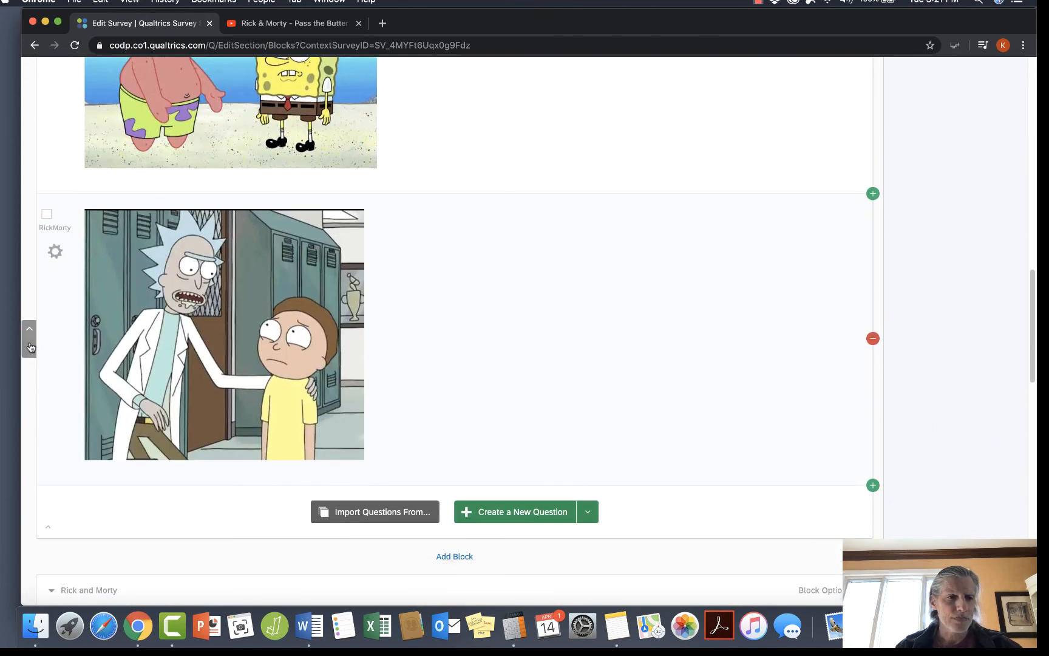
mouse_move(65, 325)
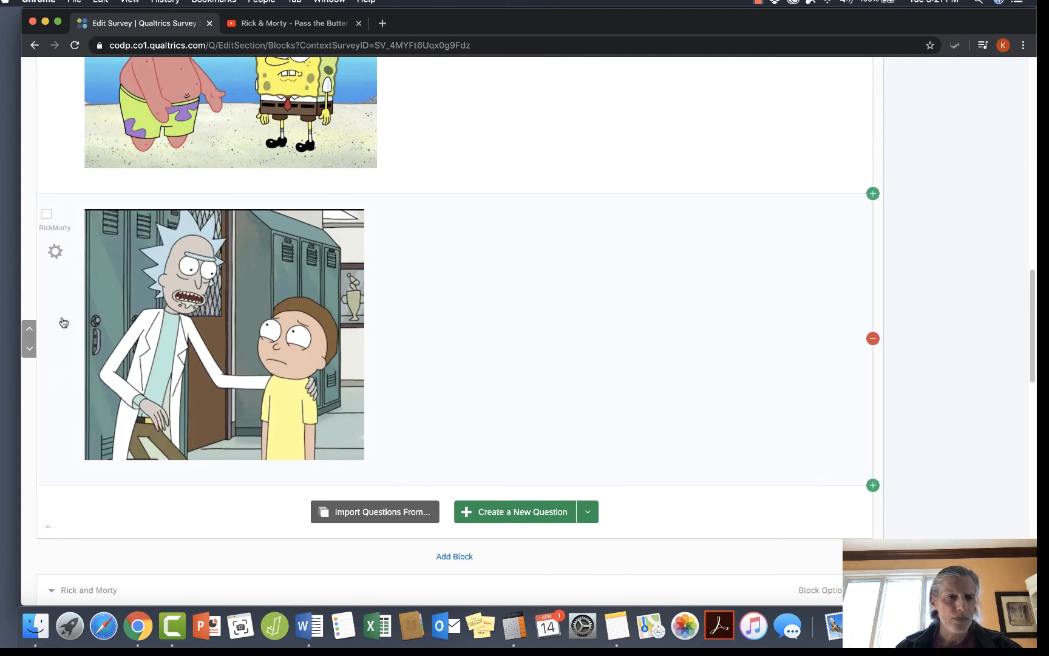
left_click(28, 349)
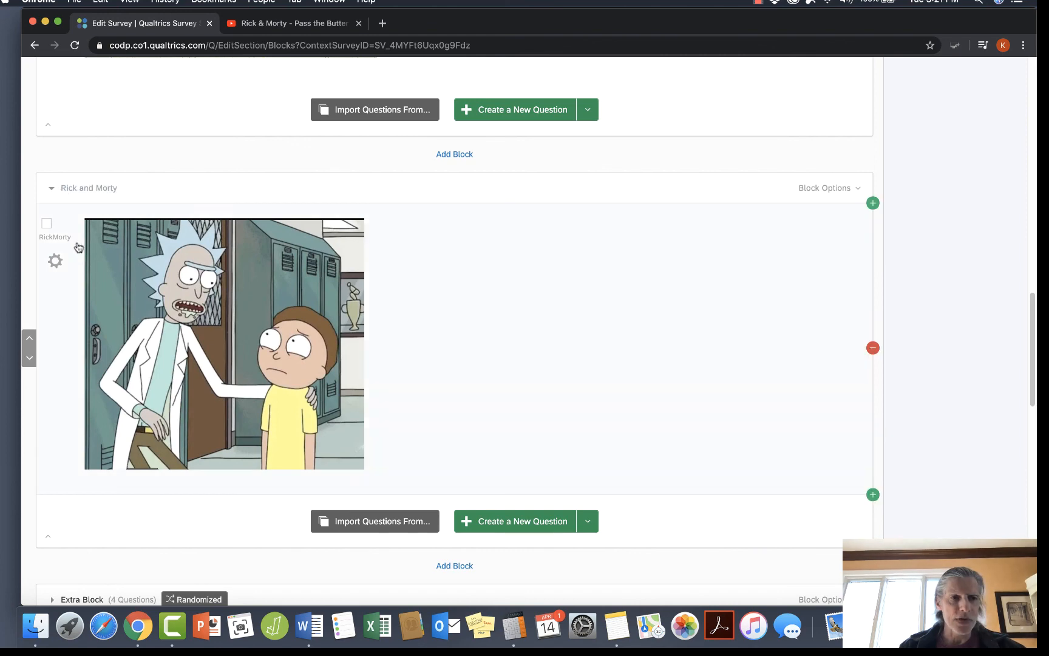
left_click(52, 188)
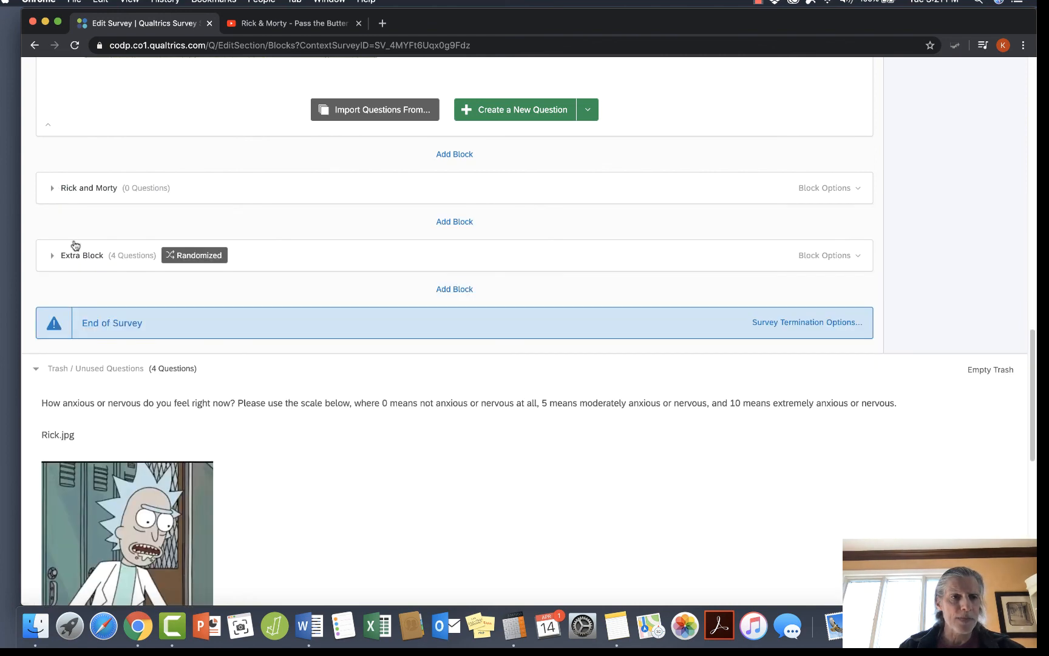
Delete the two page breaks above the Sponge picture question and the one below it in the Rick block.
scroll(70, 237, "up", 10)
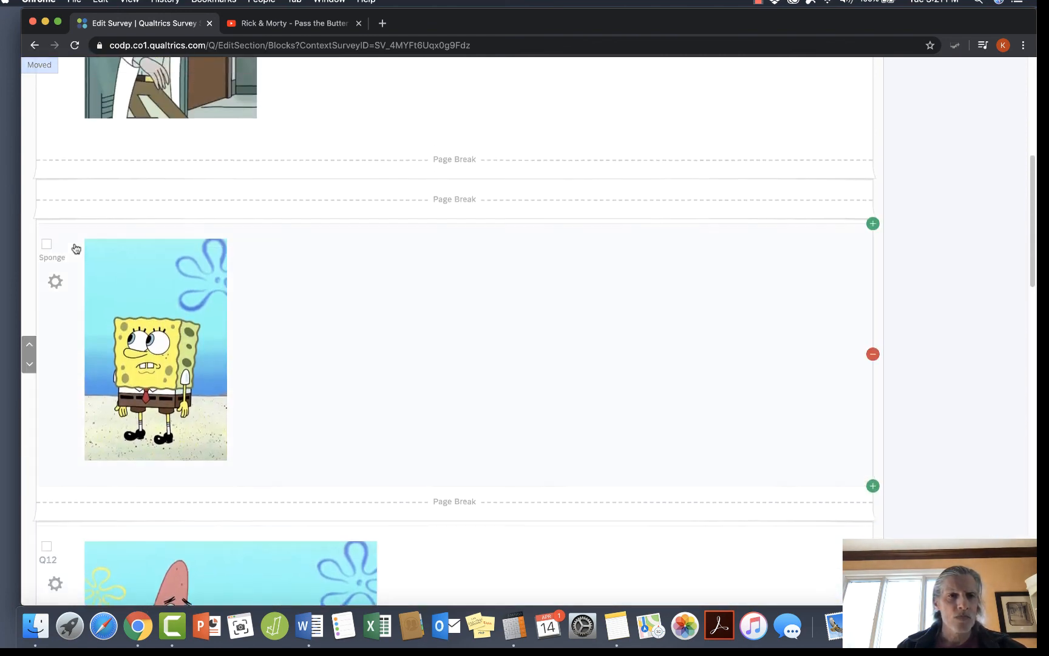
scroll(76, 248, "up", 3)
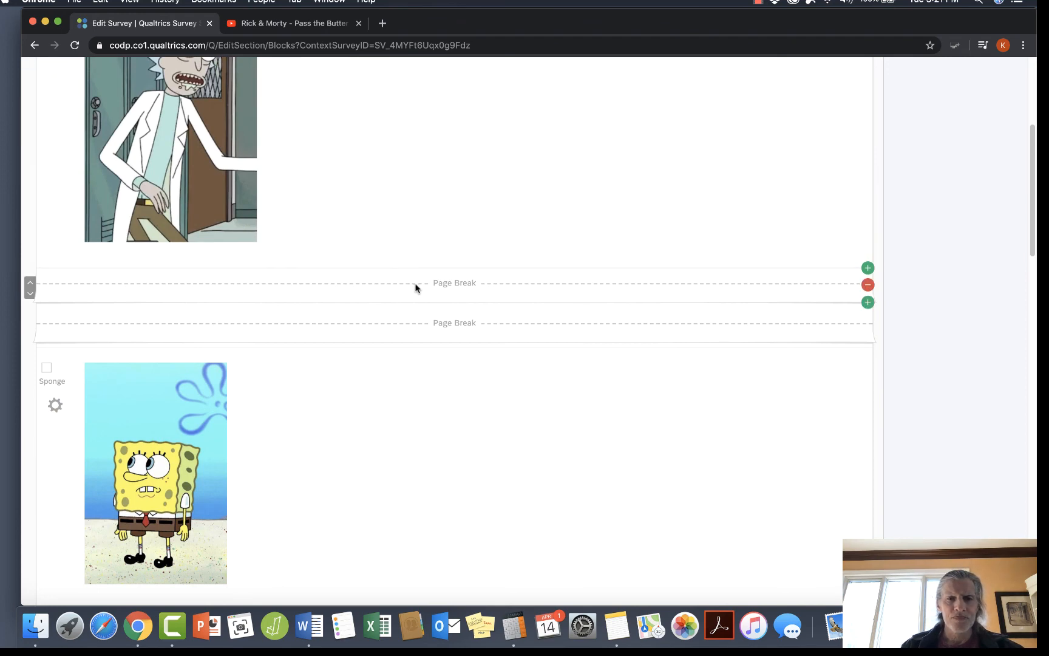
left_click(867, 285)
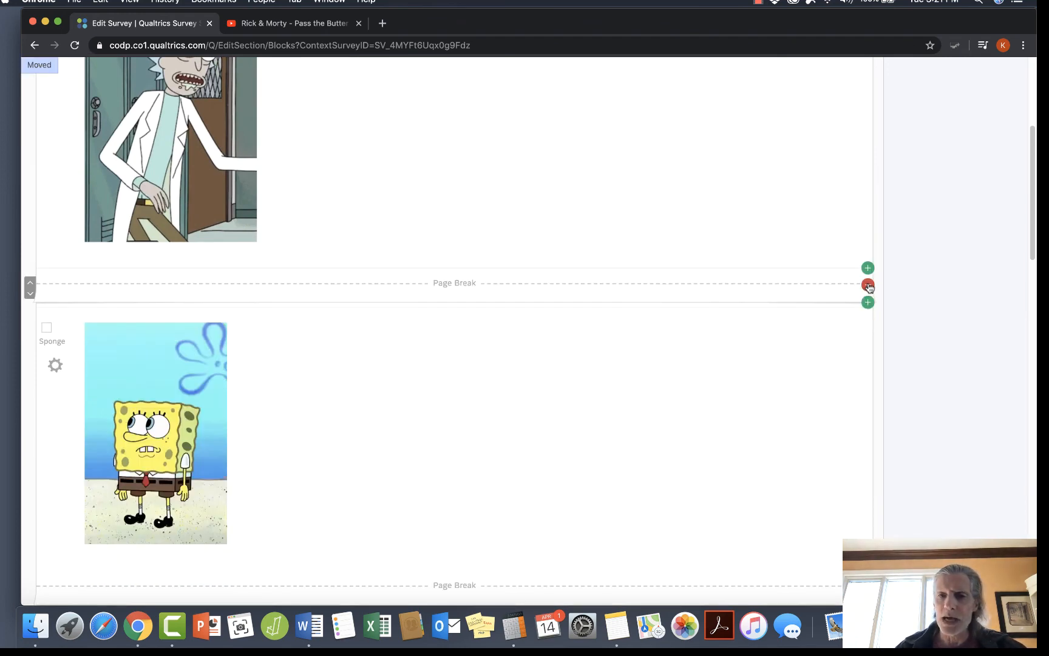
left_click(867, 285)
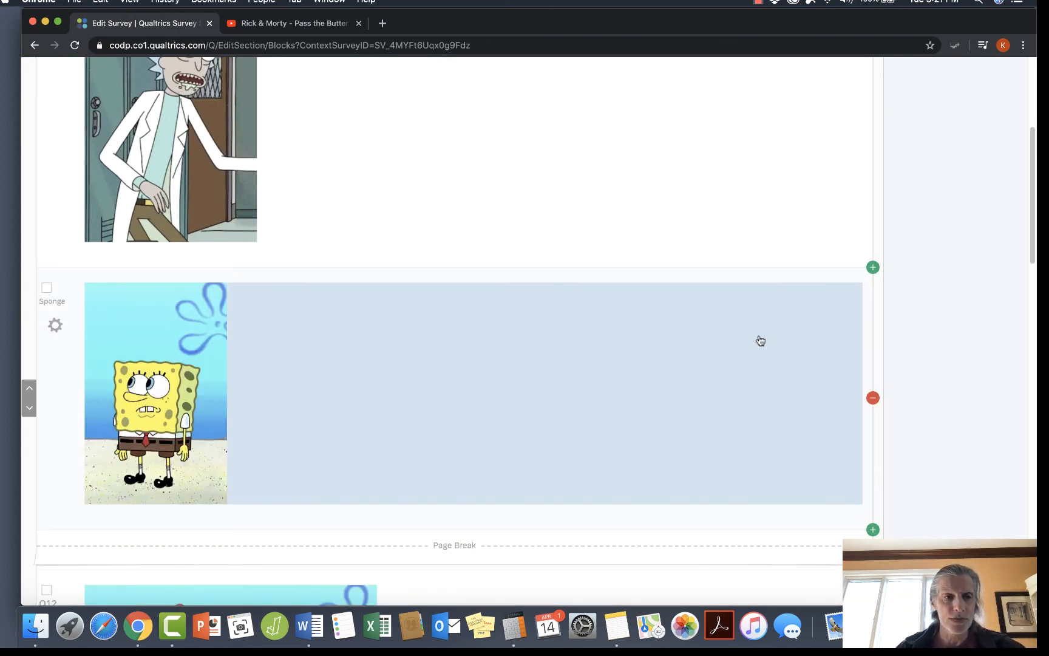
scroll(760, 340, "down", 3)
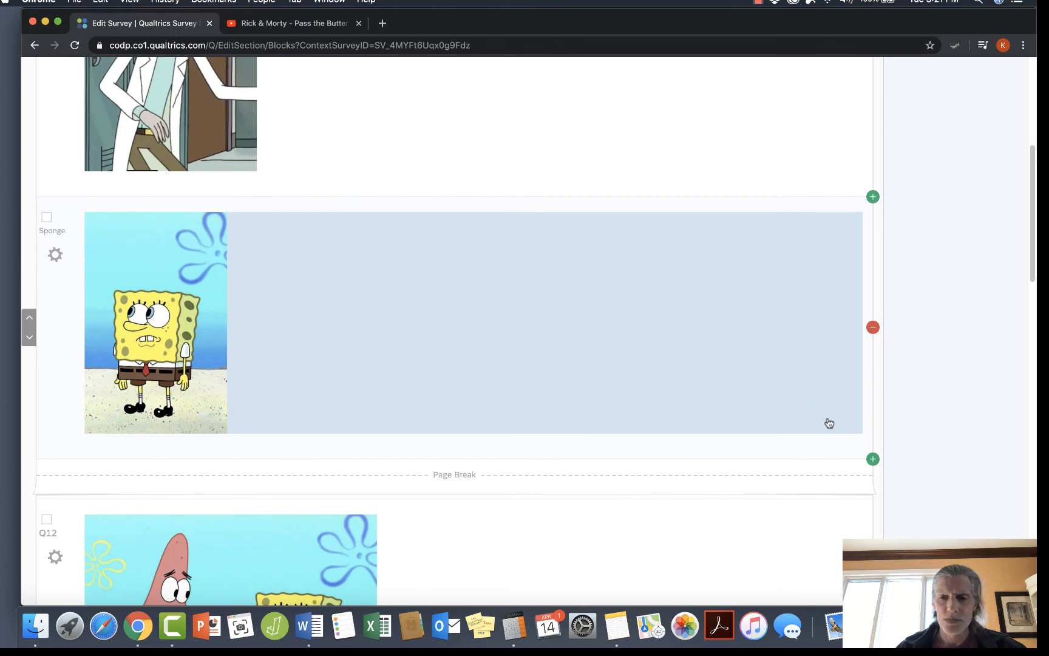
mouse_move(858, 468)
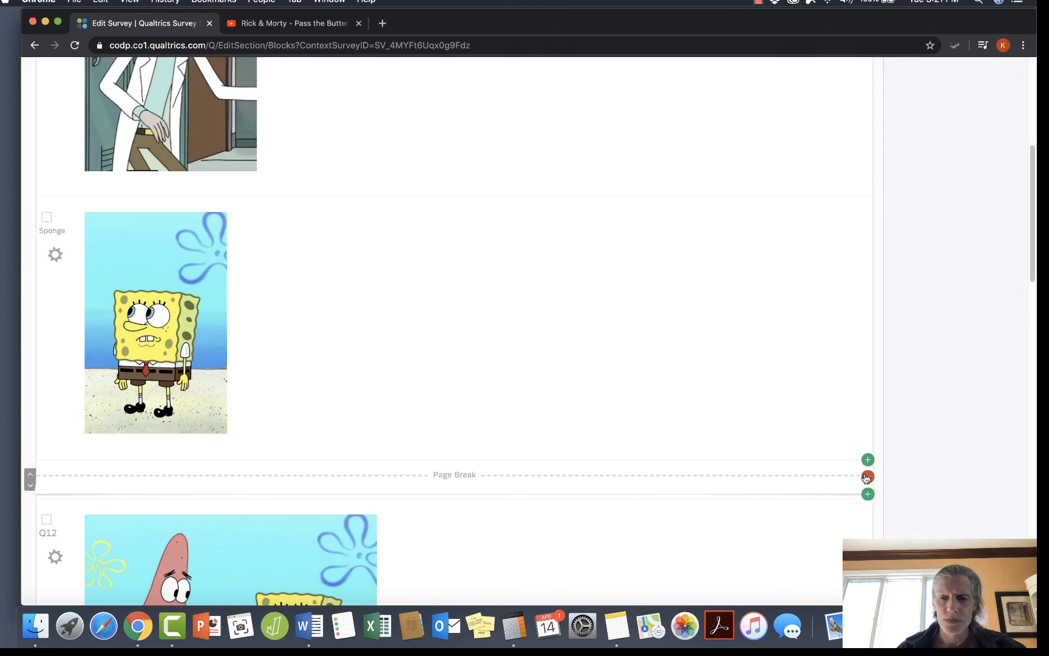
left_click(867, 477)
Add a new block directly below the Rick block and name it "Spongebob".
scroll(763, 454, "down", 5)
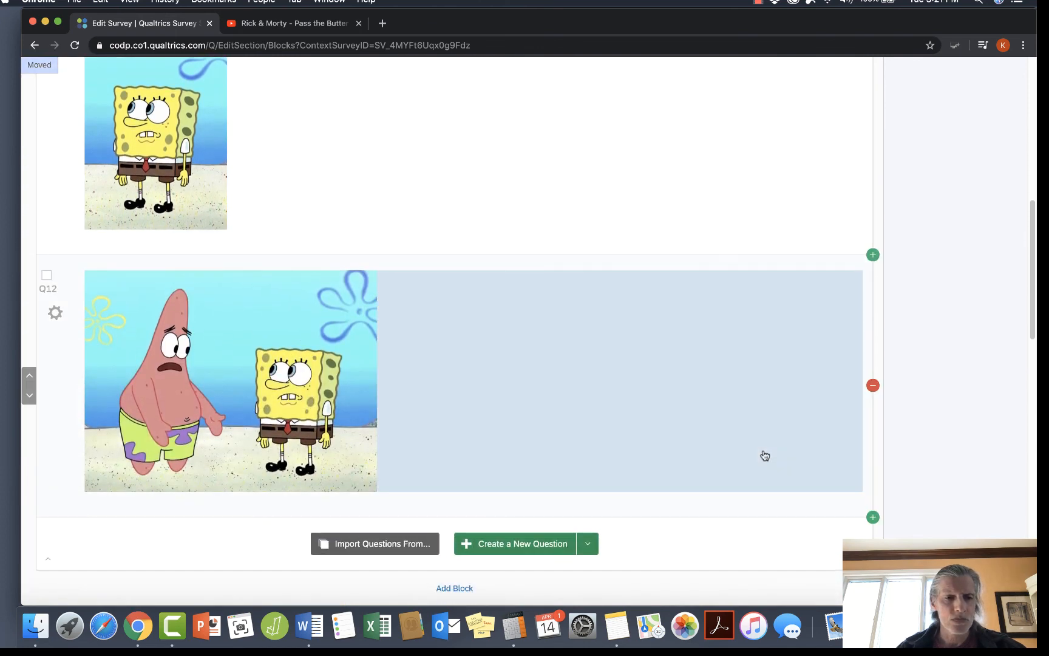
scroll(702, 492, "down", 3)
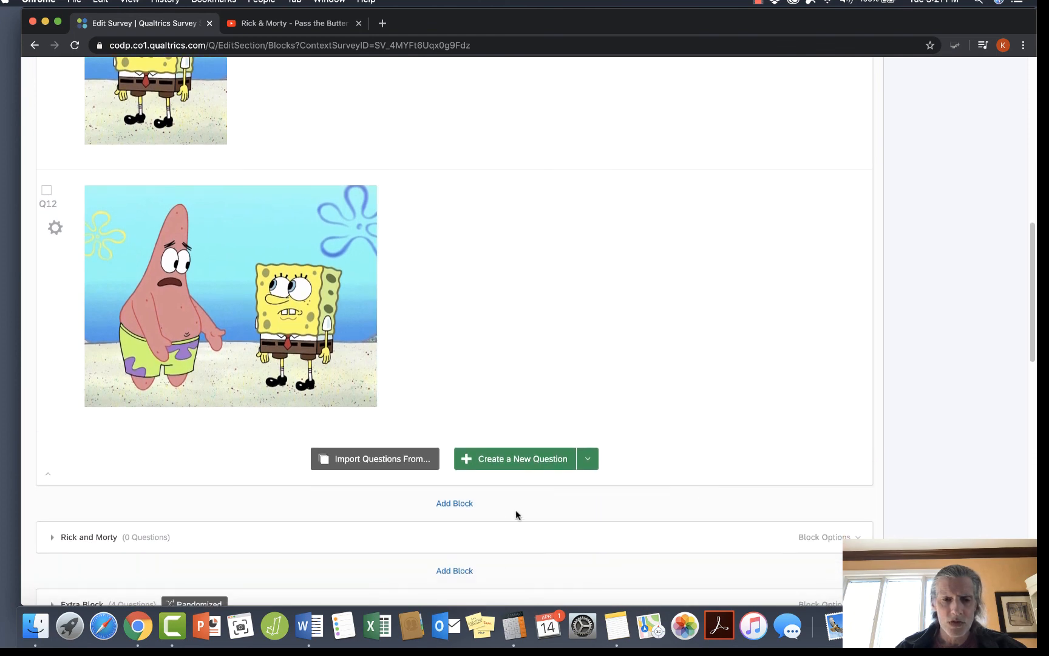
left_click(454, 504)
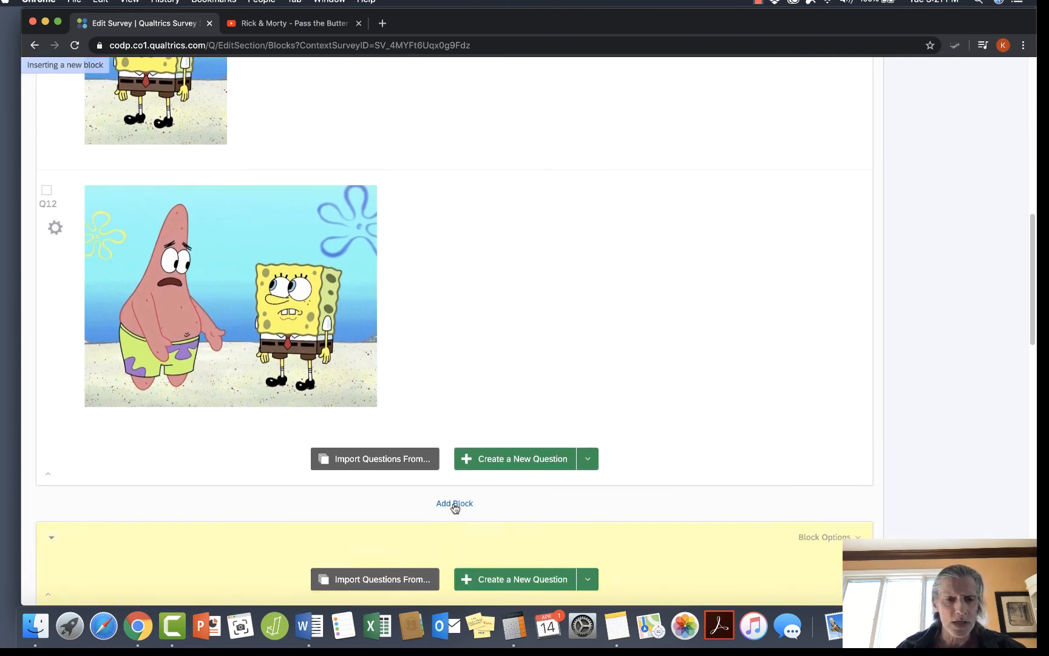
left_click(70, 539)
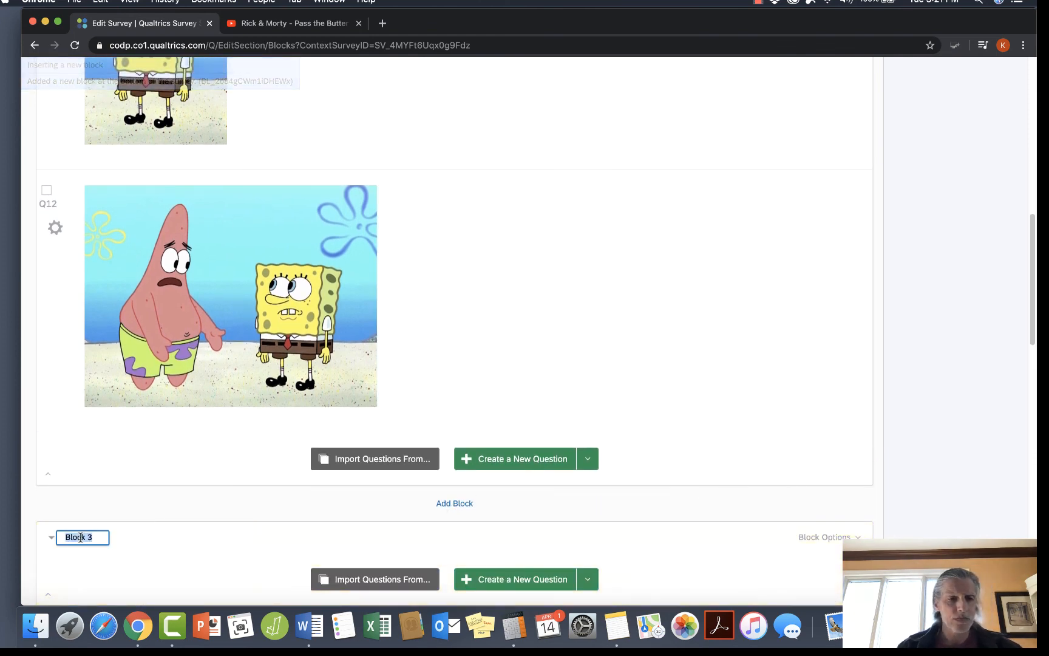
type("Spongebob")
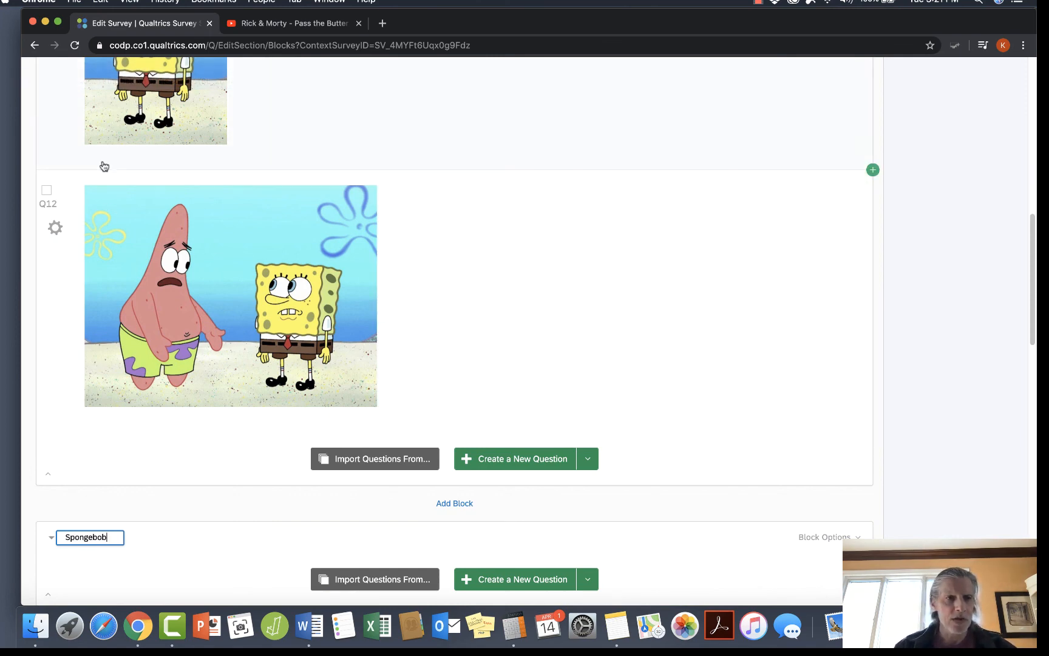
Move the Sponge picture question down into the "Spongebob" block and collapse that block.
left_click(61, 132)
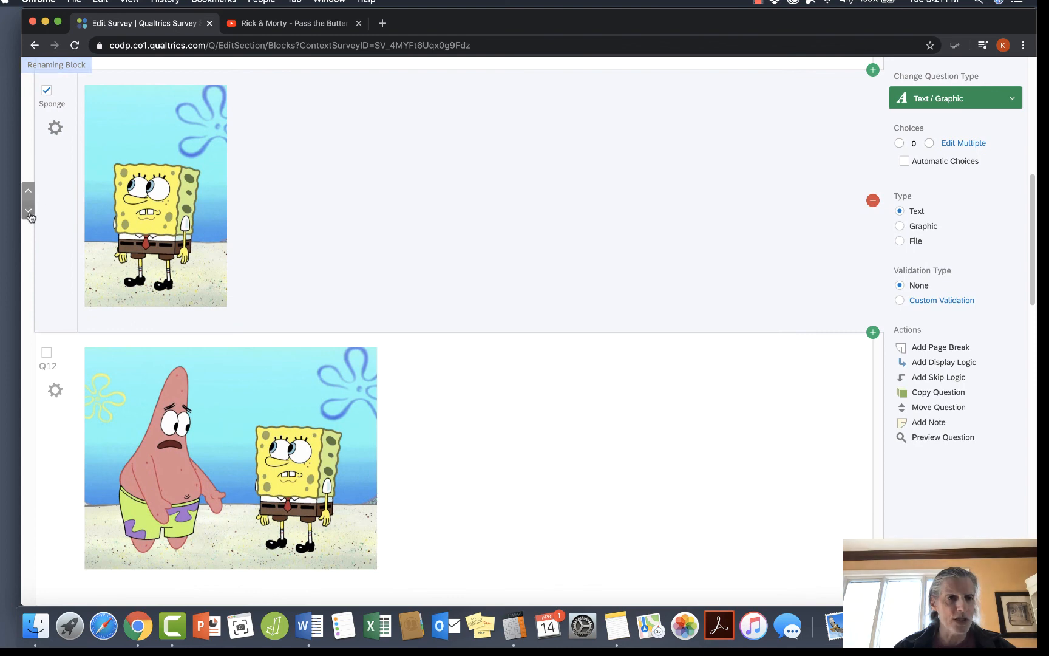
left_click(28, 211)
left_click(28, 223)
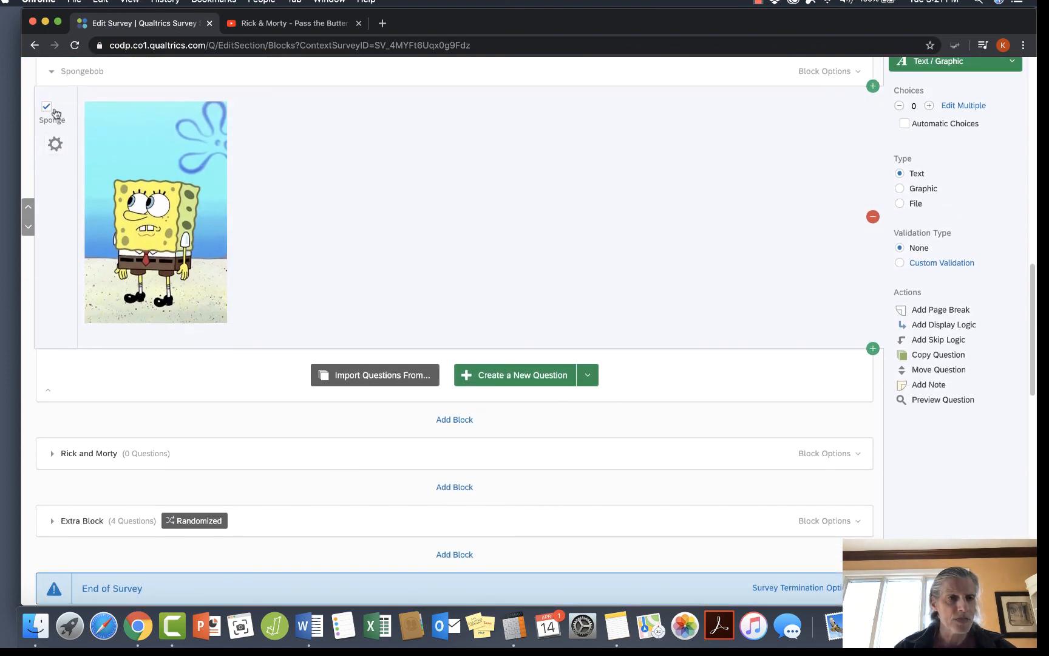
left_click(52, 73)
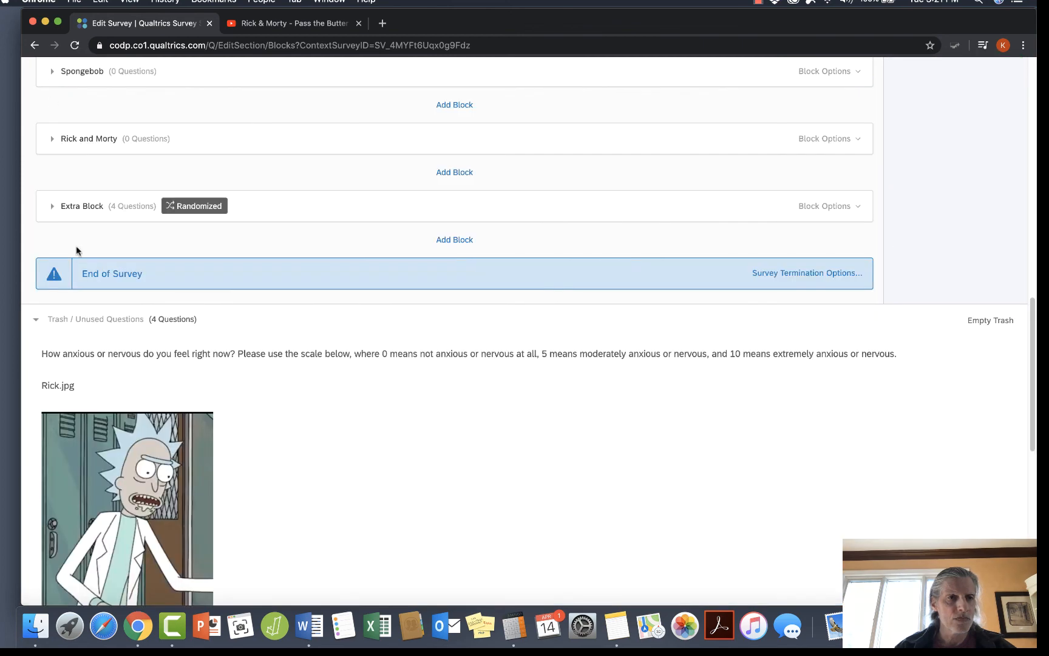
Add another block directly below the Rick block and name it "Spongebob and Patrick".
scroll(178, 398, "up", 5)
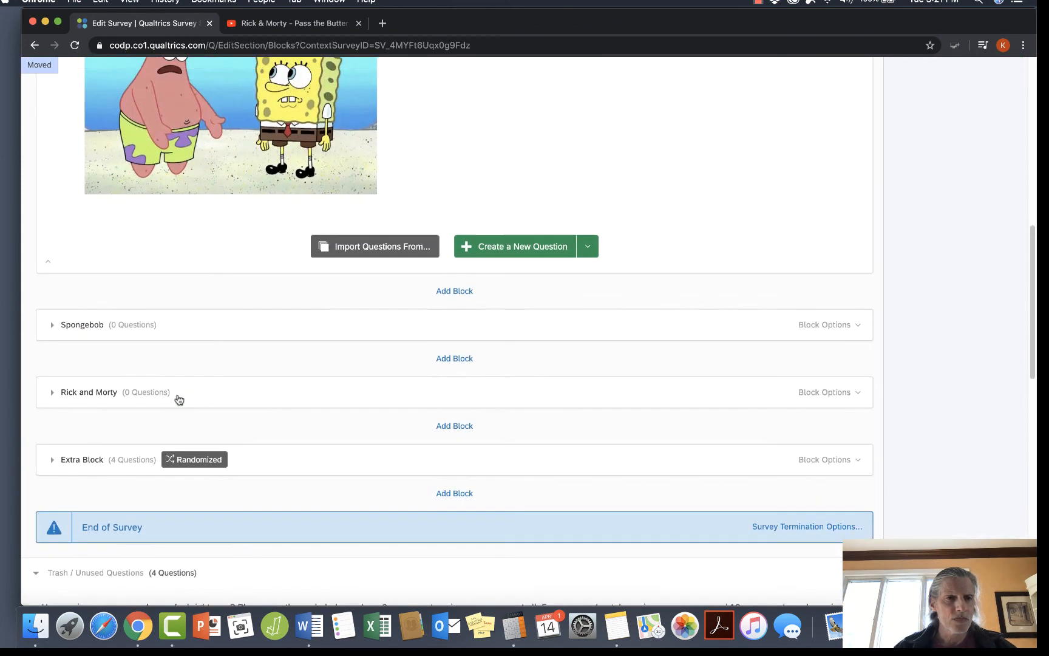
scroll(178, 398, "up", 3)
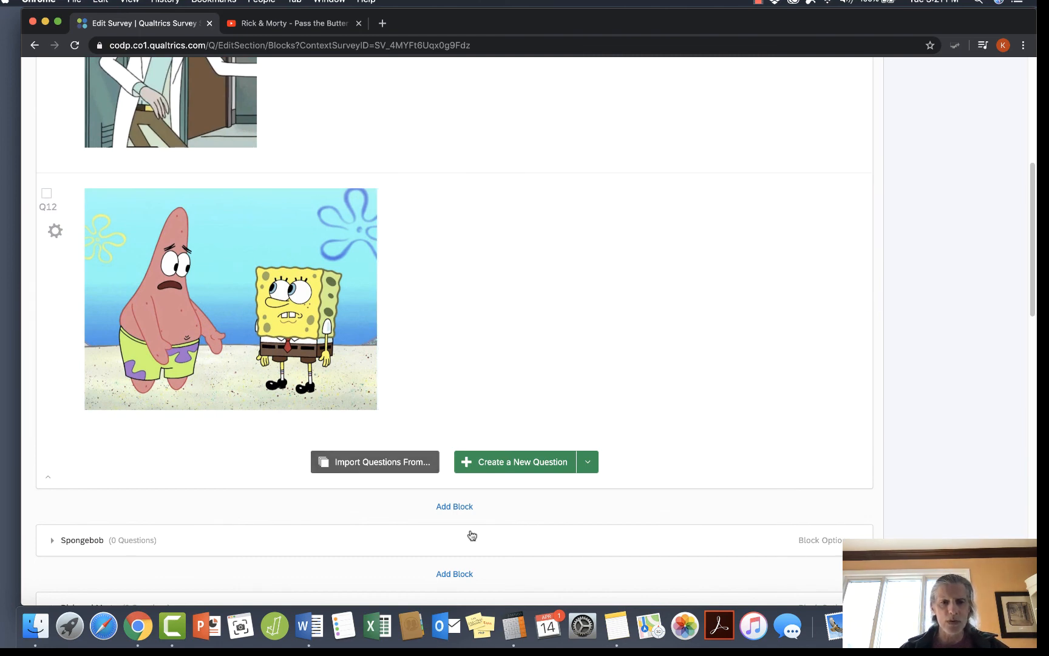
left_click(454, 508)
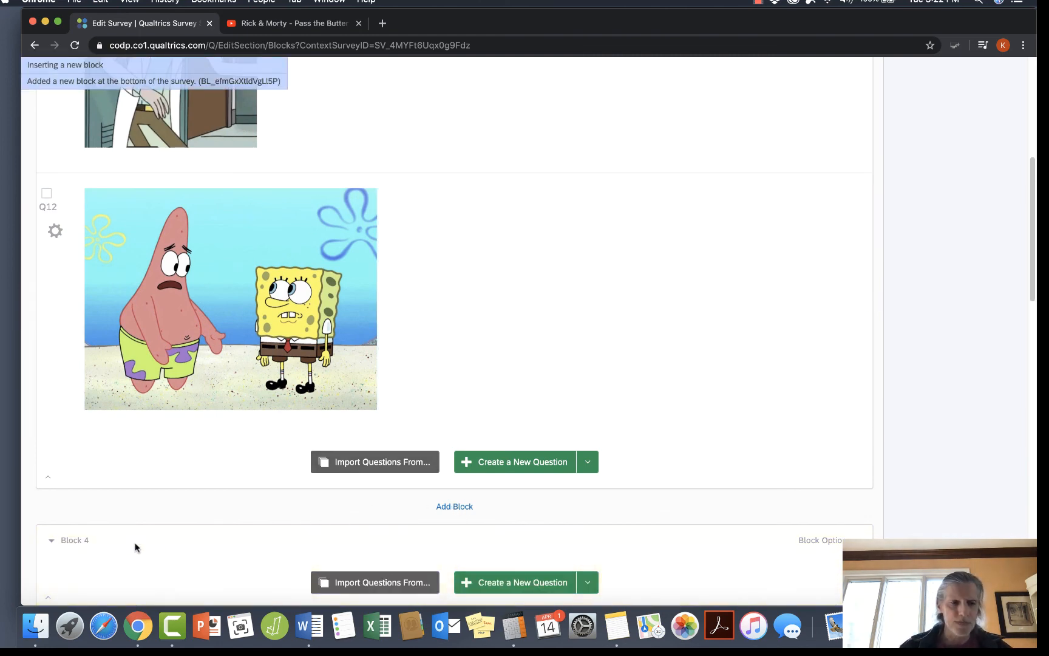
type("Spongebo")
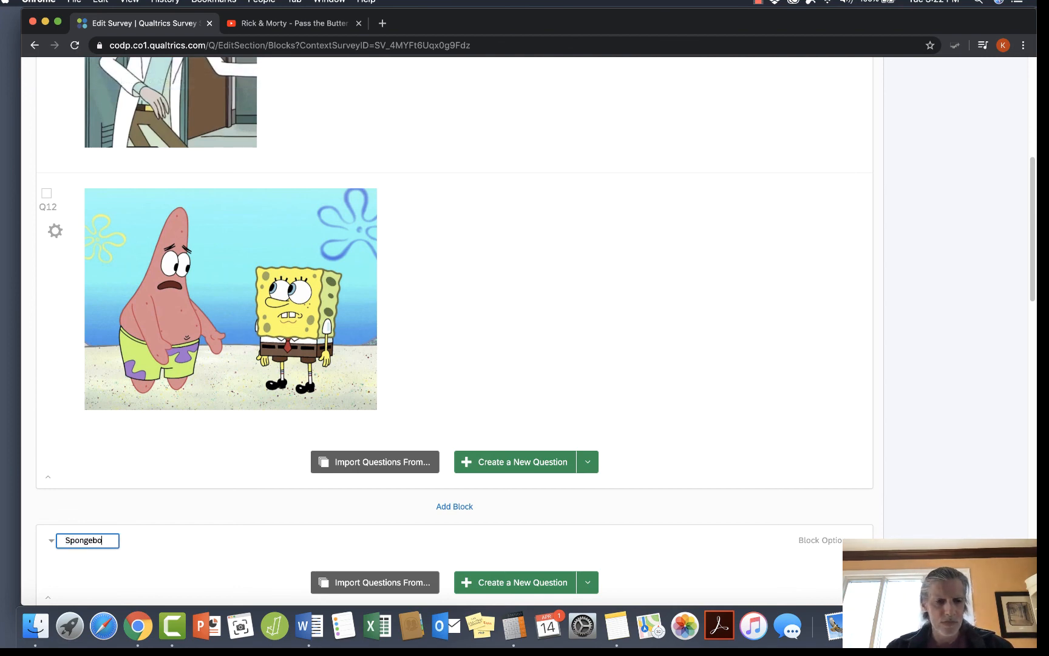
type("b and Patrick")
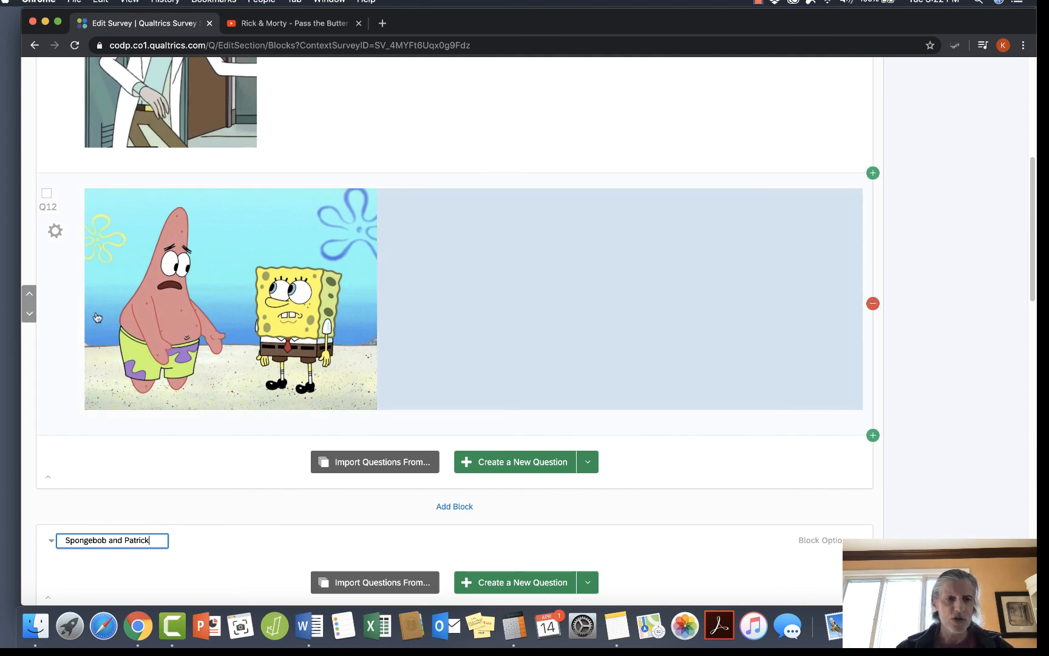
Move picture question Q12 into the "Spongebob and Patrick" block and collapse that block.
left_click(29, 318)
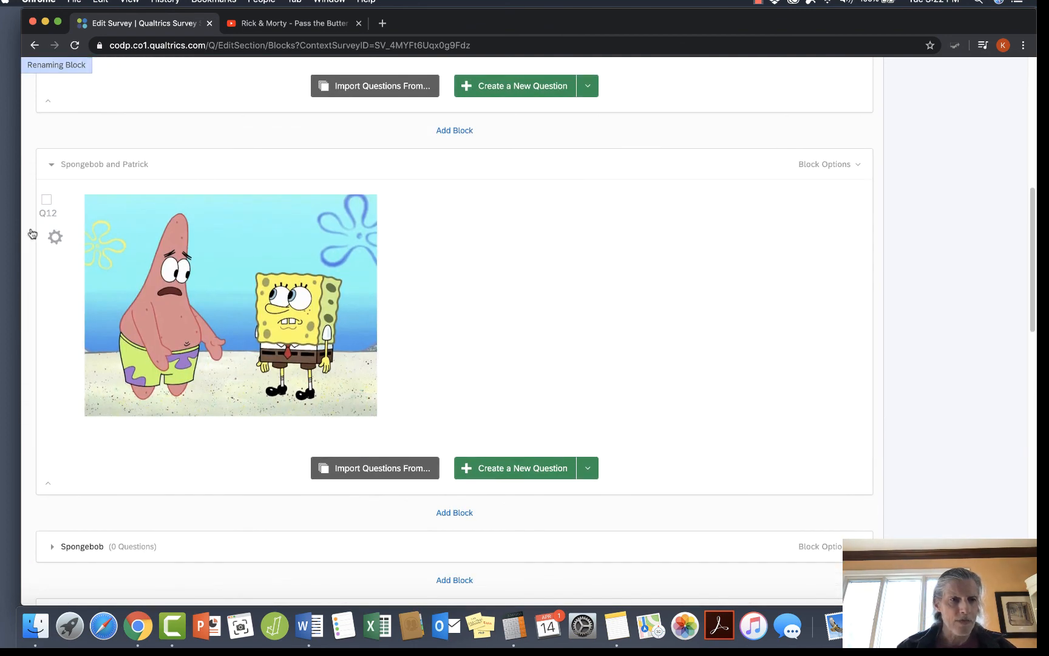
left_click(51, 164)
scroll(187, 244, "up", 10)
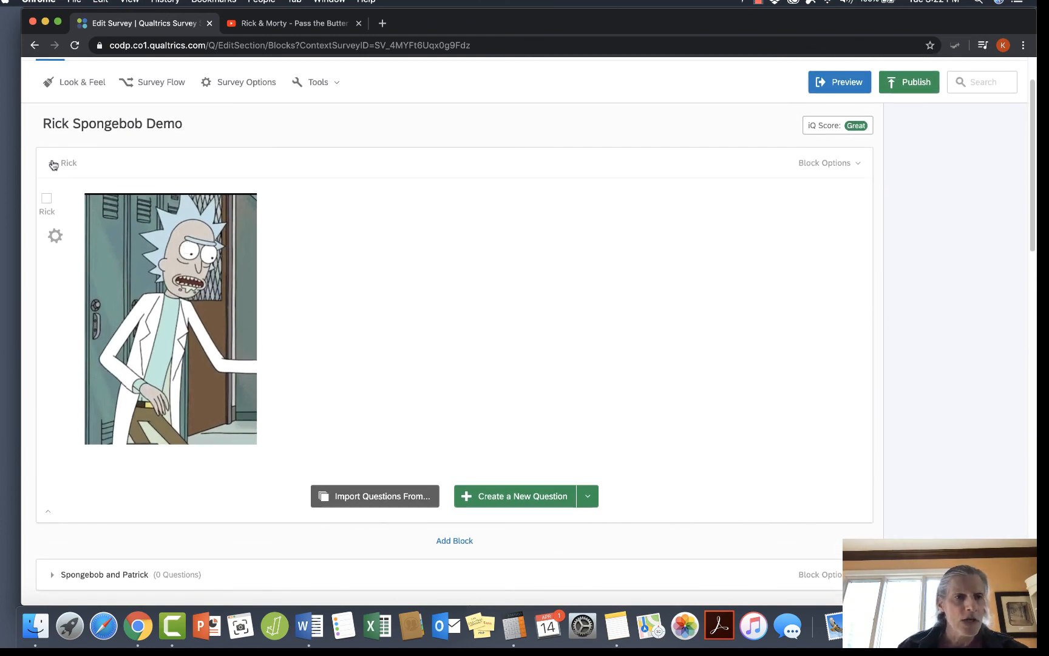
Check the contents of the Rick block, leave it collapsed, and reload the survey page to refresh the blocks' question counts.
left_click(53, 164)
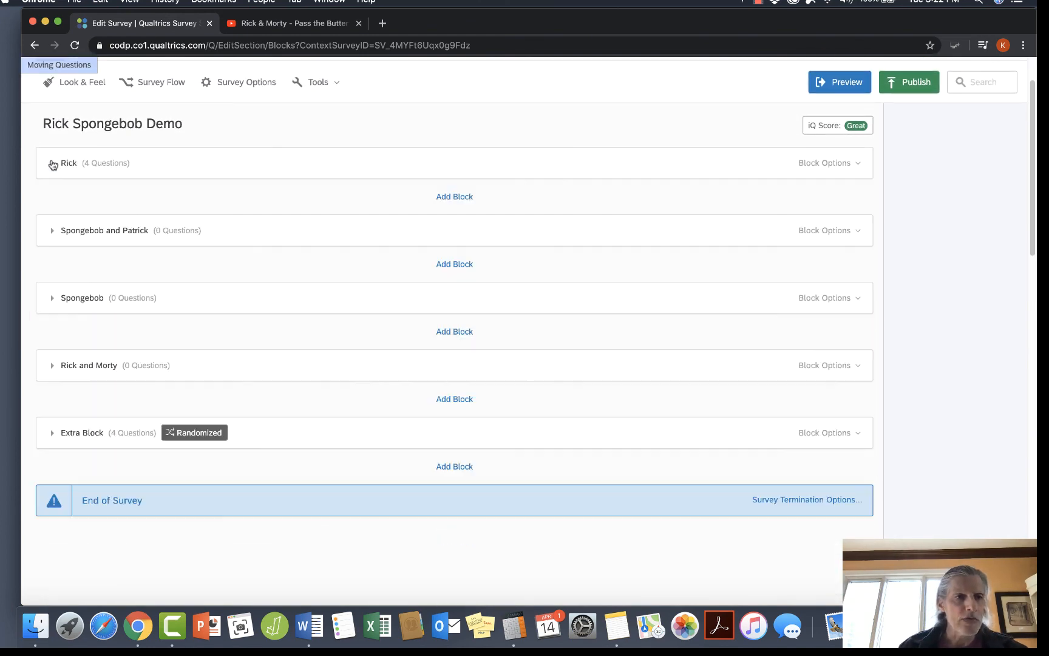
left_click(53, 163)
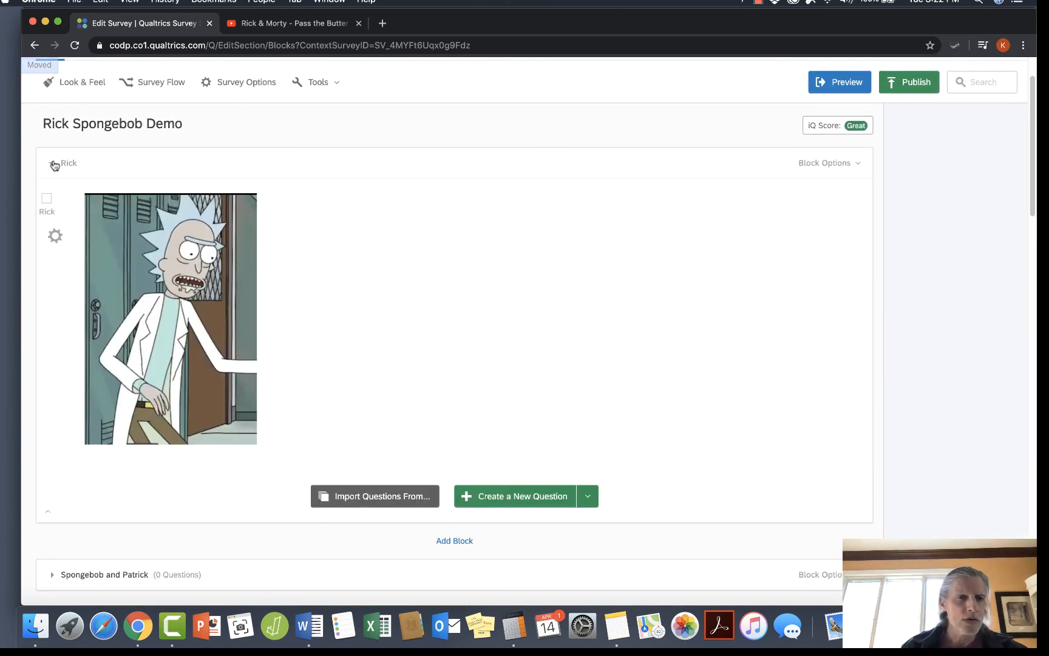
scroll(260, 294, "down", 3)
scroll(260, 293, "up", 4)
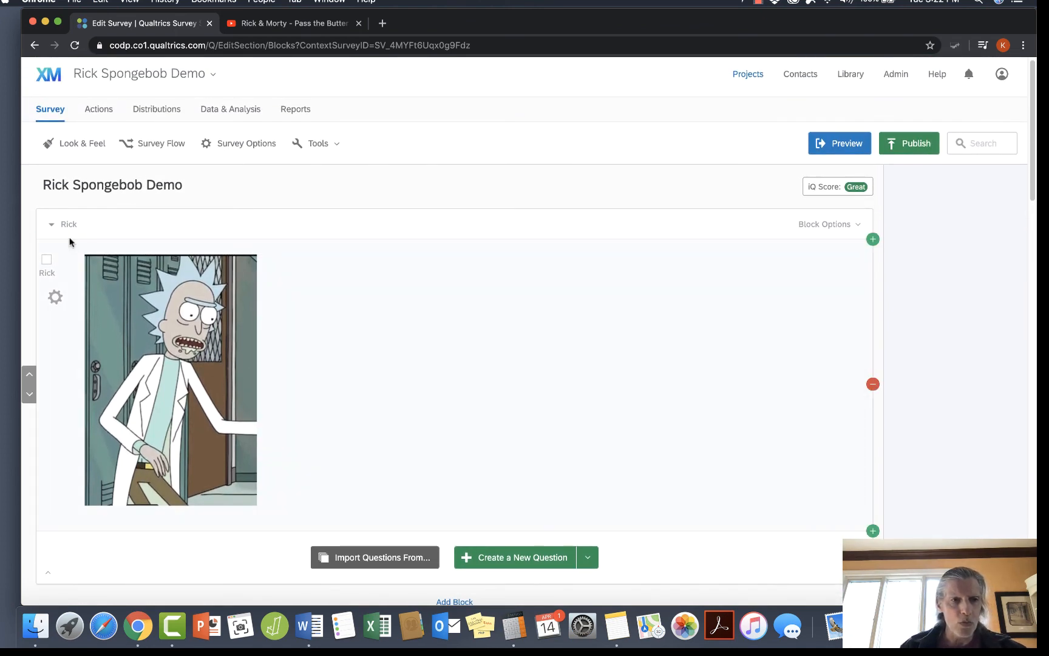
left_click(51, 224)
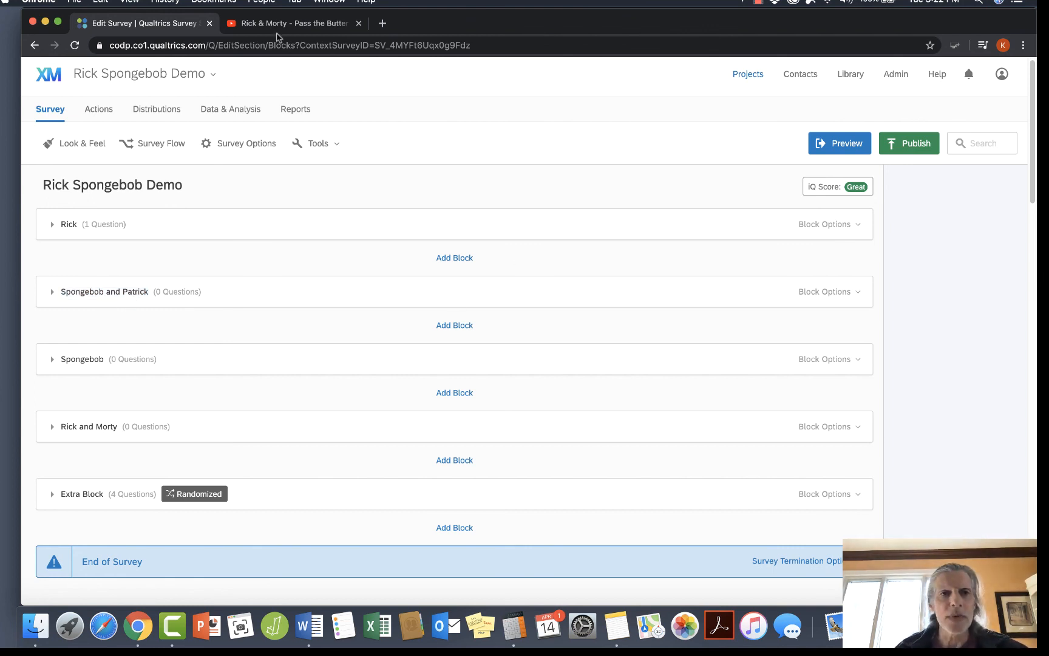
left_click(75, 45)
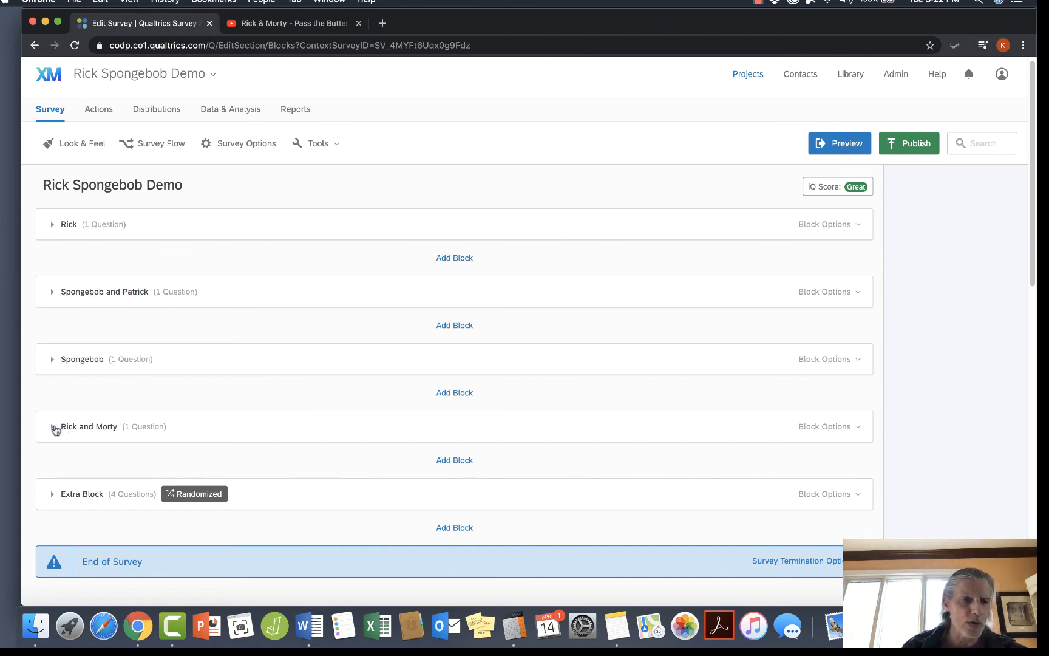
Check the pictures in the Rick and Morty, Spongebob, Spongebob and Patrick, and Rick blocks, leaving each block collapsed.
left_click(52, 426)
left_click(52, 426)
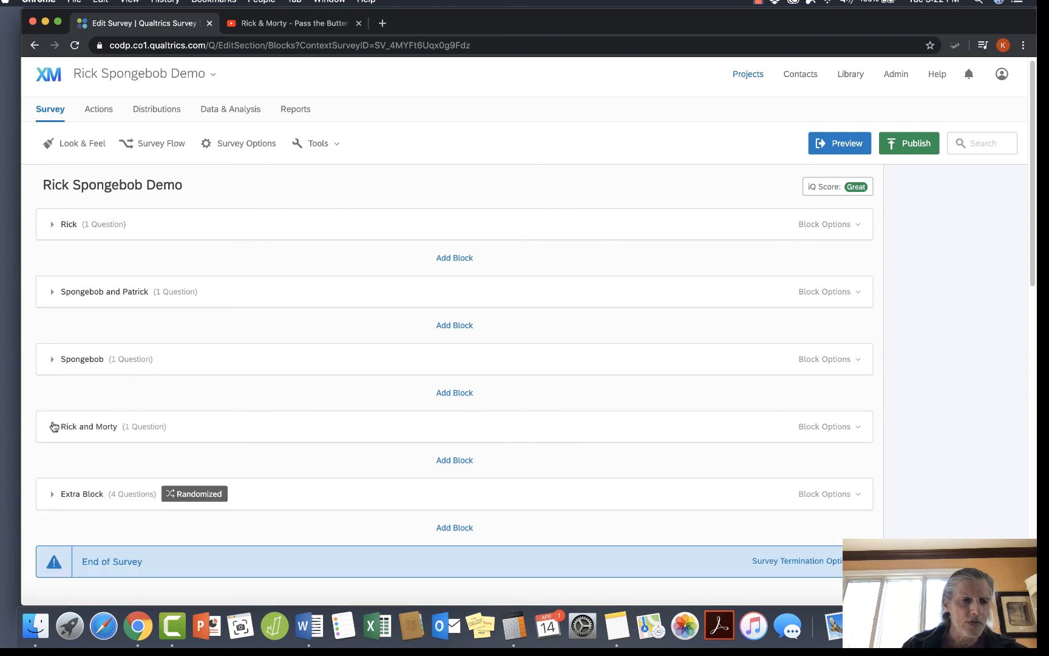
left_click(52, 361)
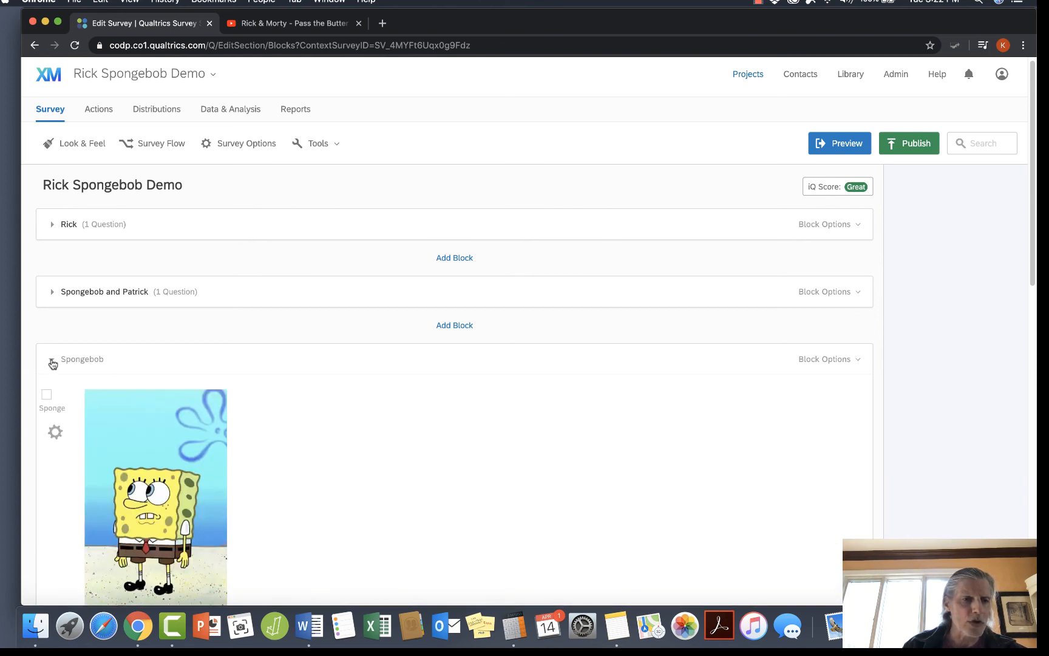
left_click(52, 361)
left_click(52, 293)
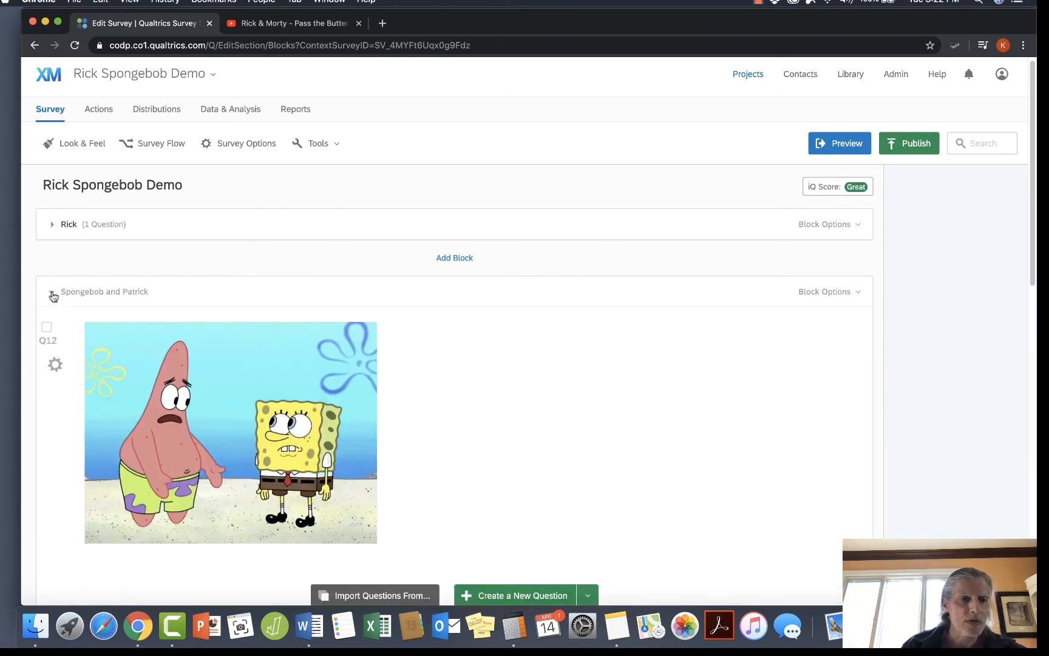
left_click(52, 293)
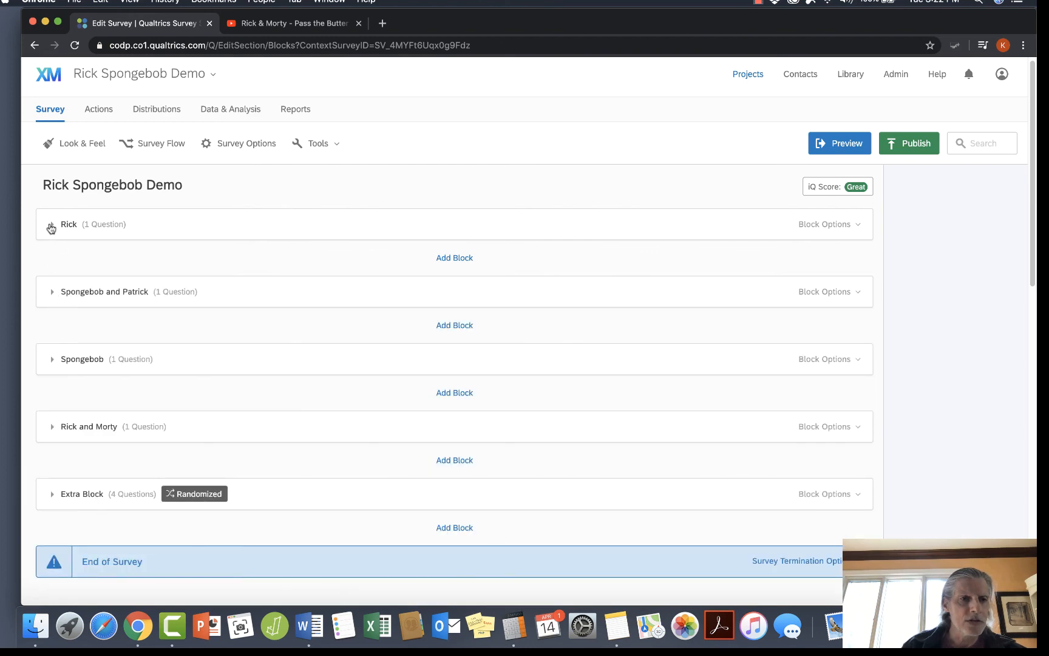
left_click(52, 226)
left_click(51, 225)
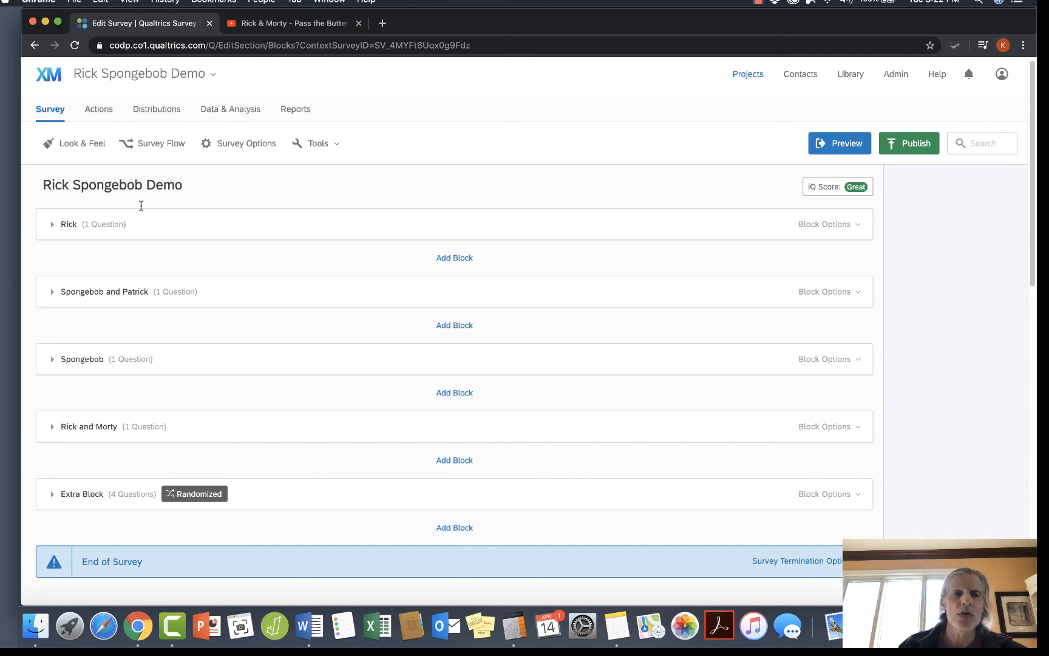
Add a Randomizer element to the survey flow and move it above the Rick block.
left_click(161, 146)
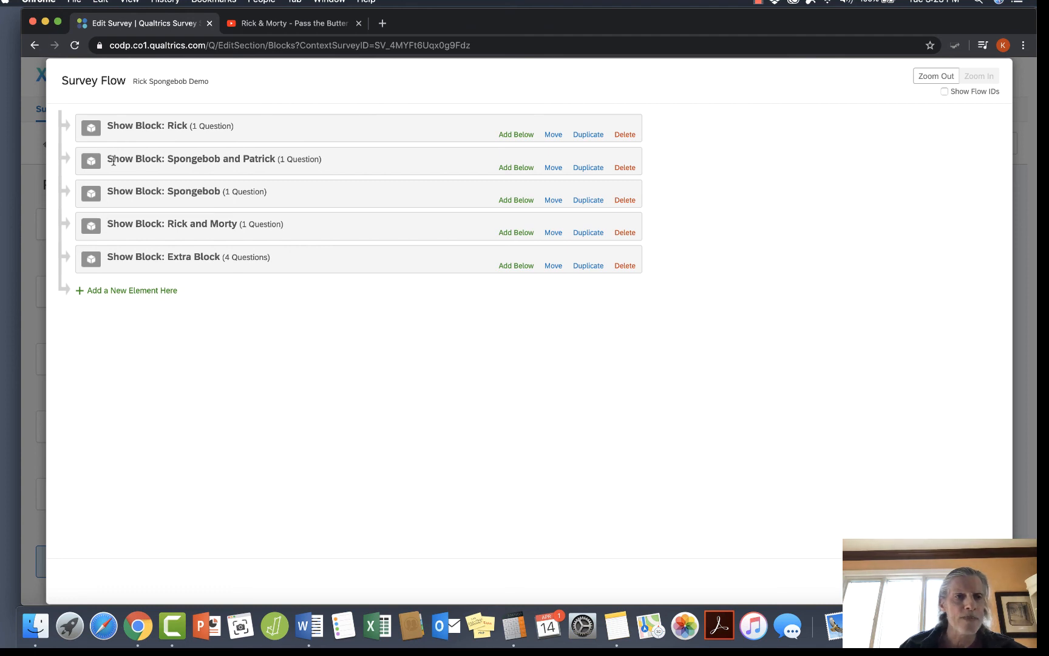
left_click(114, 294)
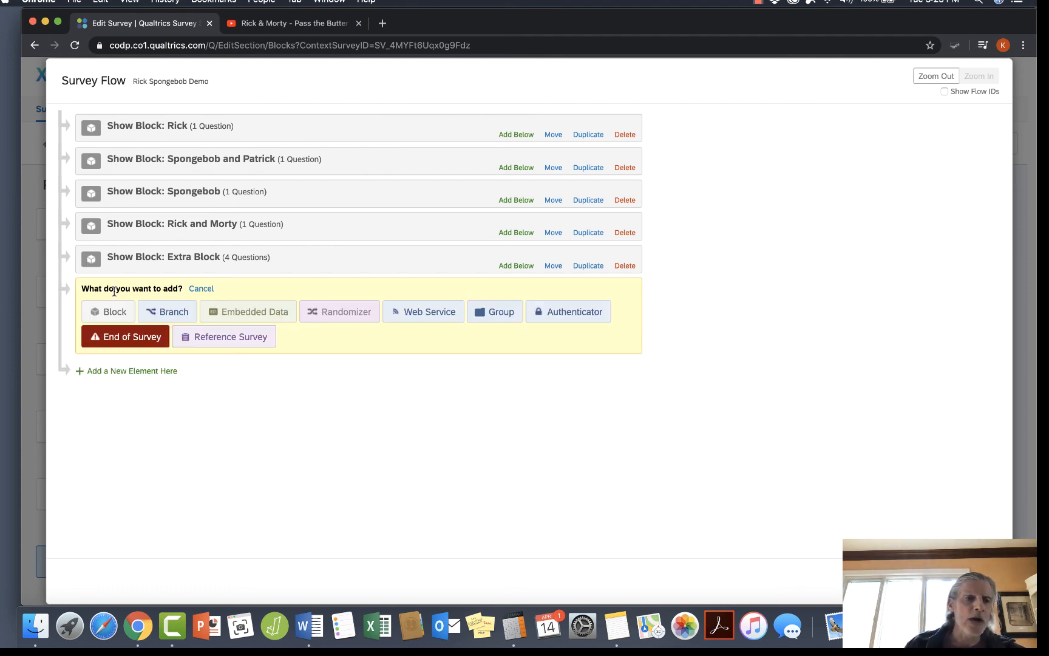
left_click(331, 313)
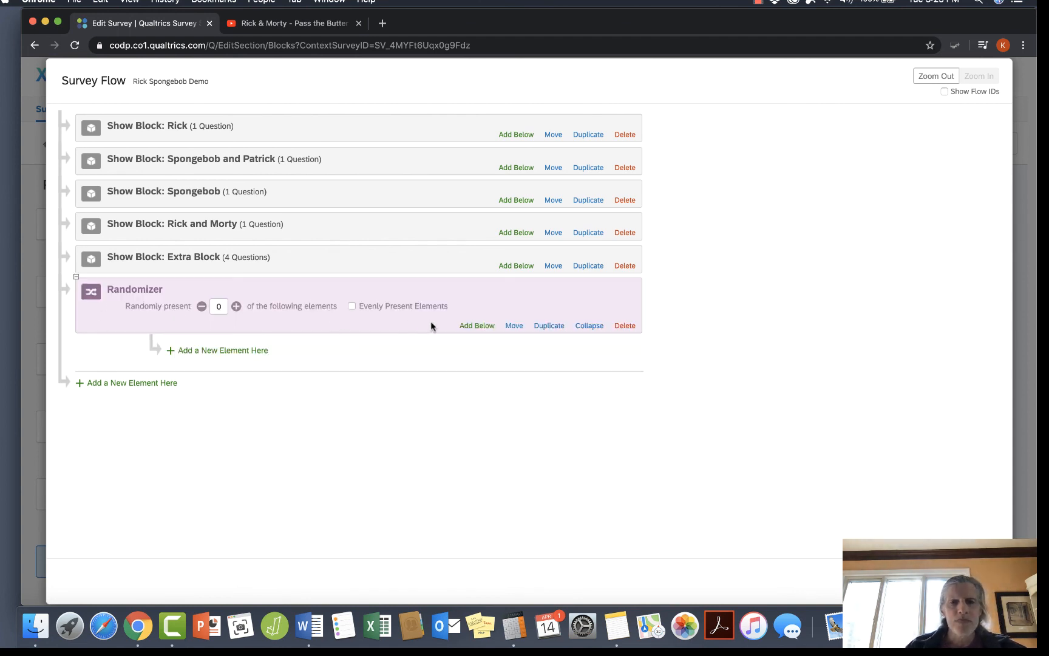
left_click(516, 327)
left_click_drag(518, 328, 495, 112)
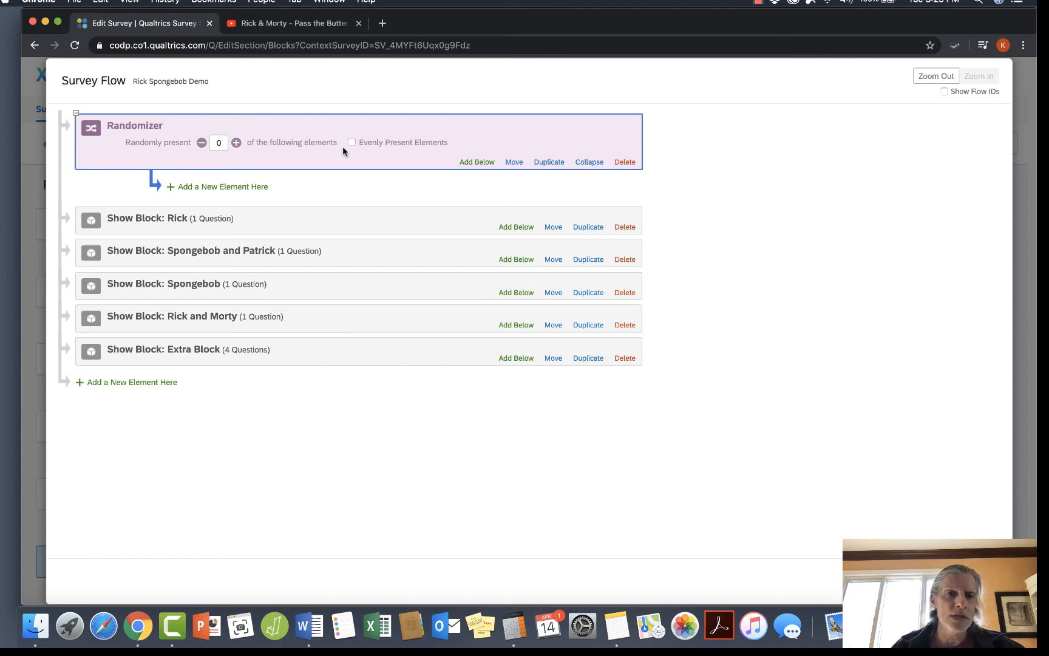
Nest the Rick, Spongebob and Patrick, Spongebob, and Rick and Morty blocks under the Randomizer, leaving Extra Block outside.
left_click(93, 224)
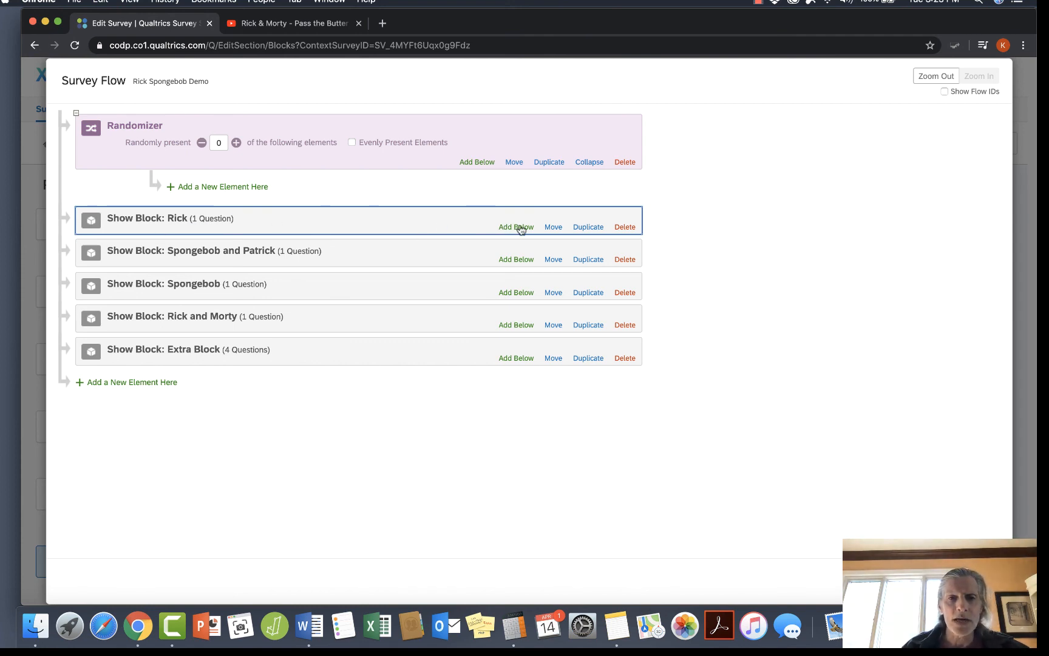
left_click_drag(552, 225, 460, 196)
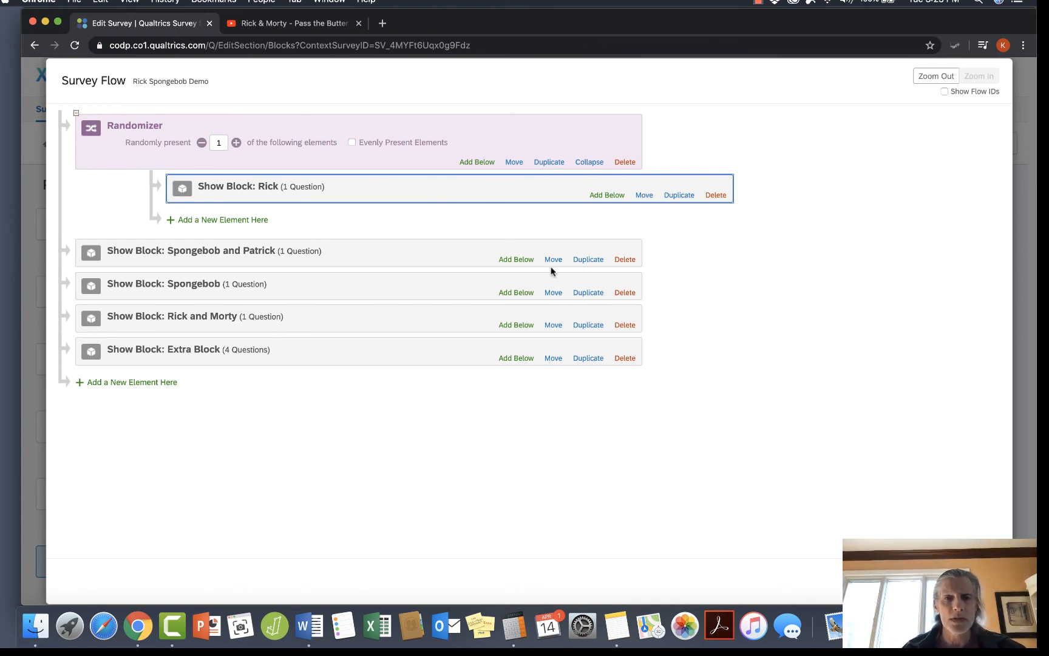
left_click_drag(554, 261, 522, 225)
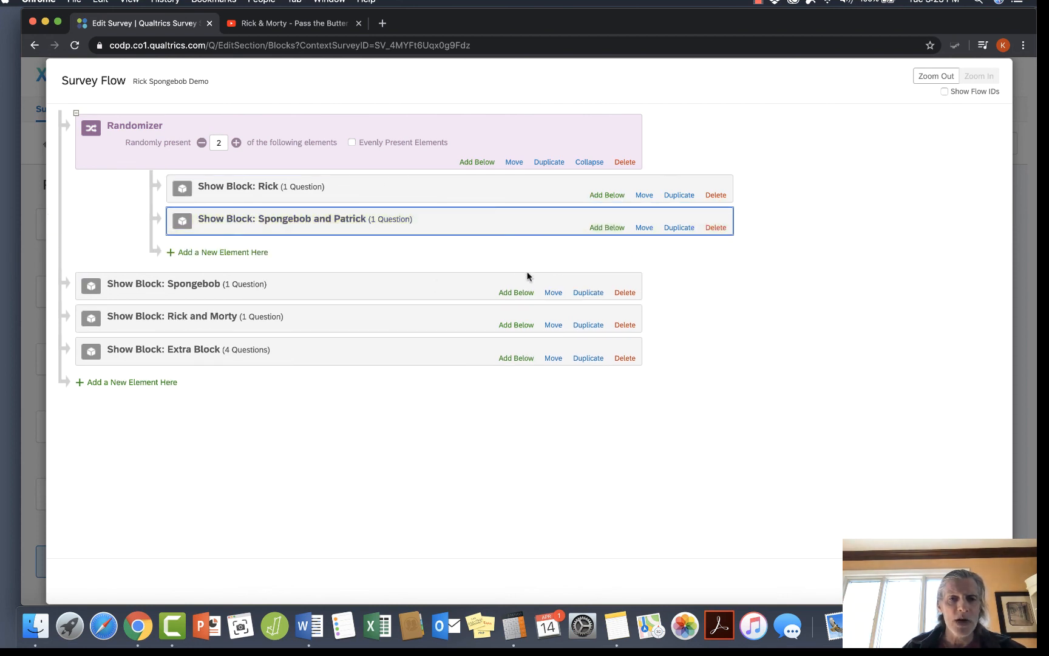
left_click_drag(555, 293, 544, 262)
left_click_drag(557, 326, 554, 296)
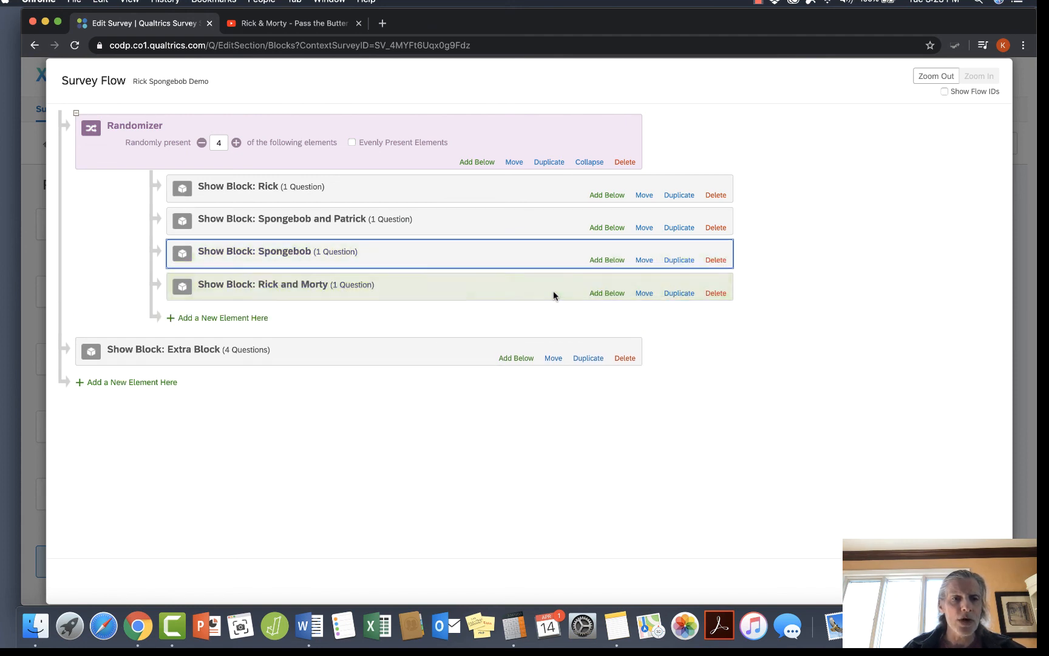
Set the Randomizer to present 1 of its elements, enable Evenly Present Elements, and save the survey flow.
left_click(202, 144)
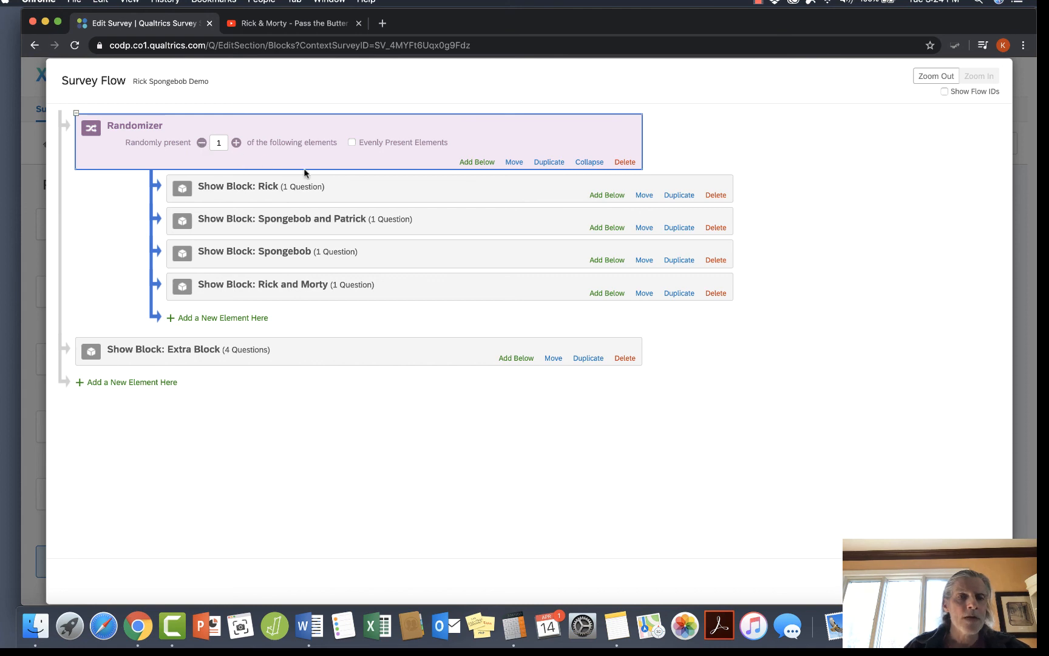
left_click(352, 143)
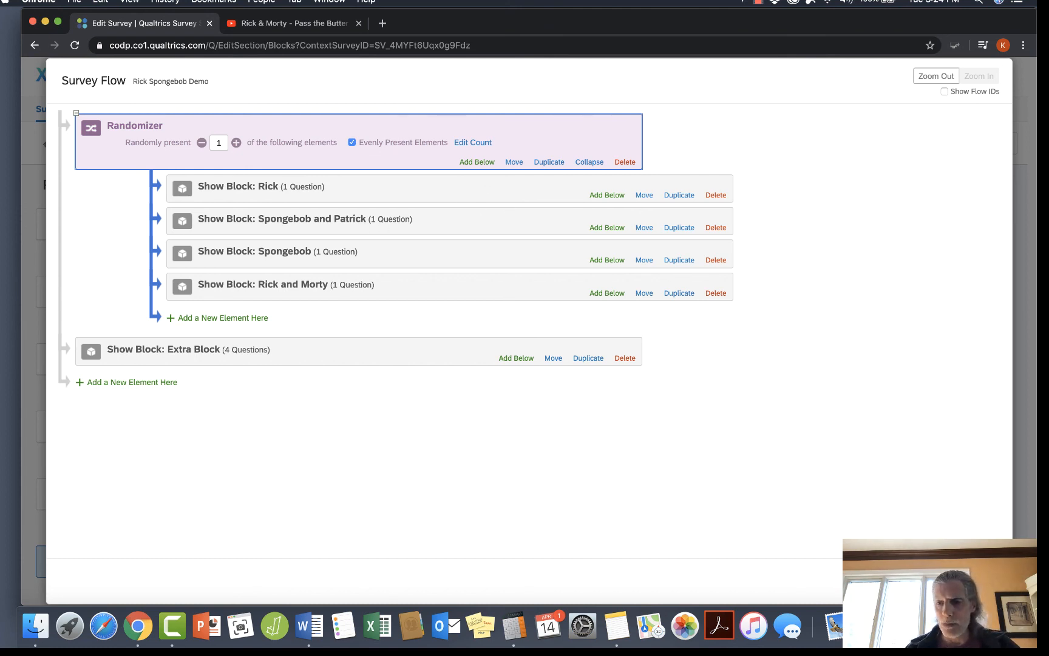
left_click(974, 581)
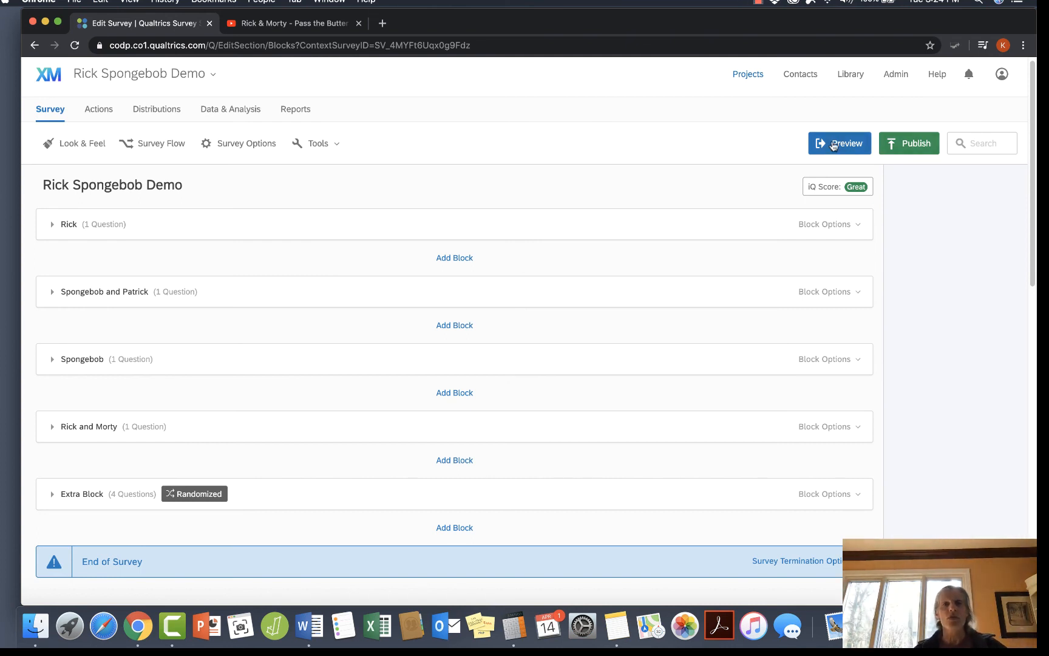
Preview the survey repeatedly, closing each preview, to check which picture block the Randomizer presents first.
left_click(833, 144)
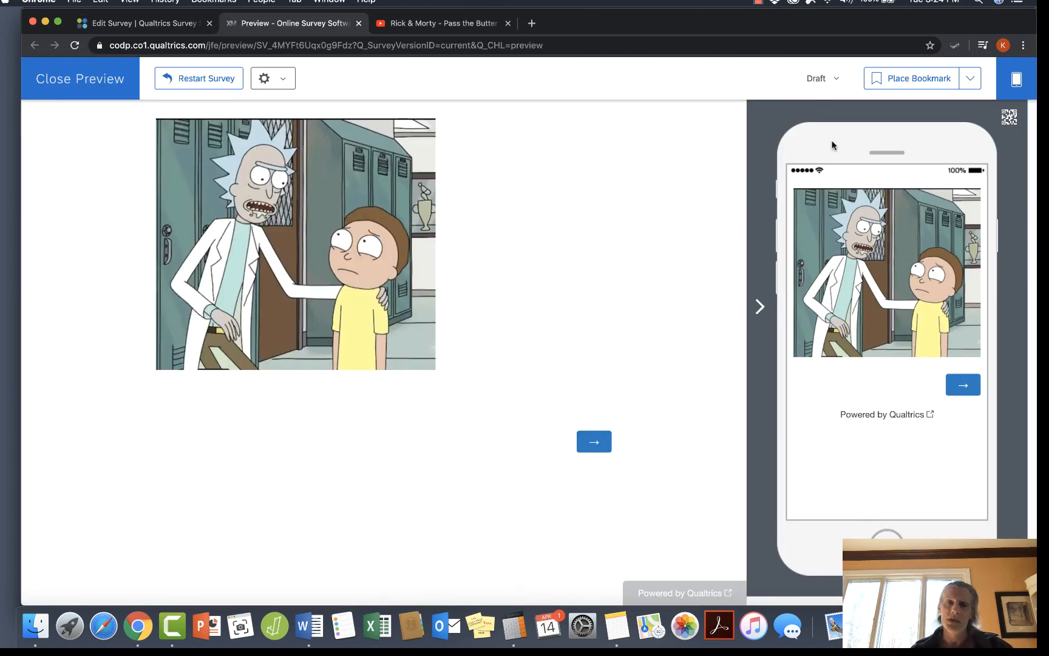
left_click(80, 84)
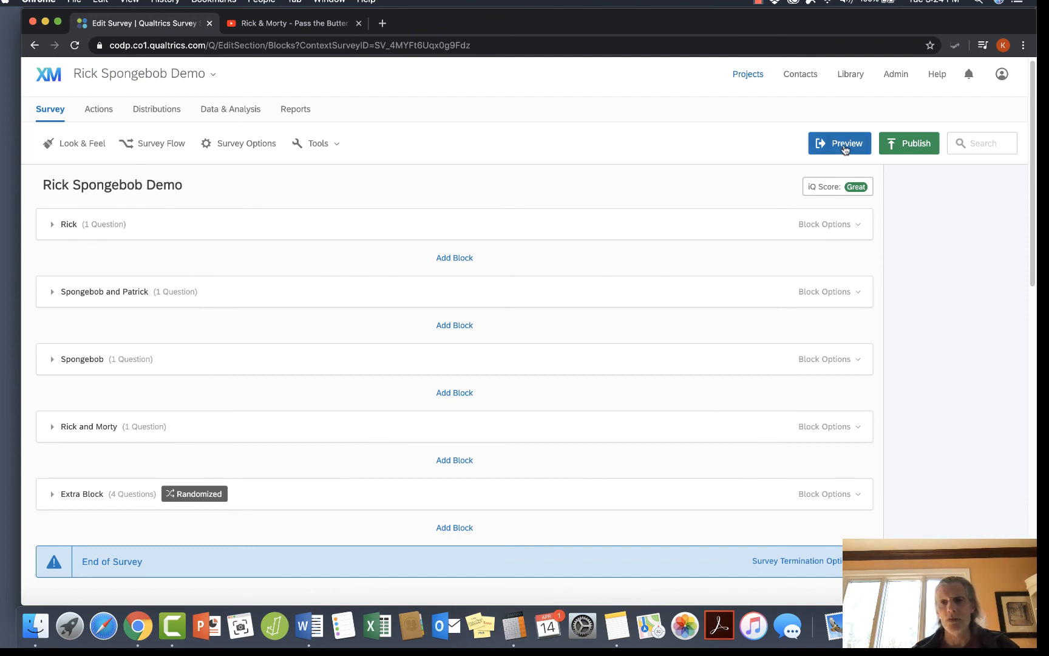
left_click(844, 148)
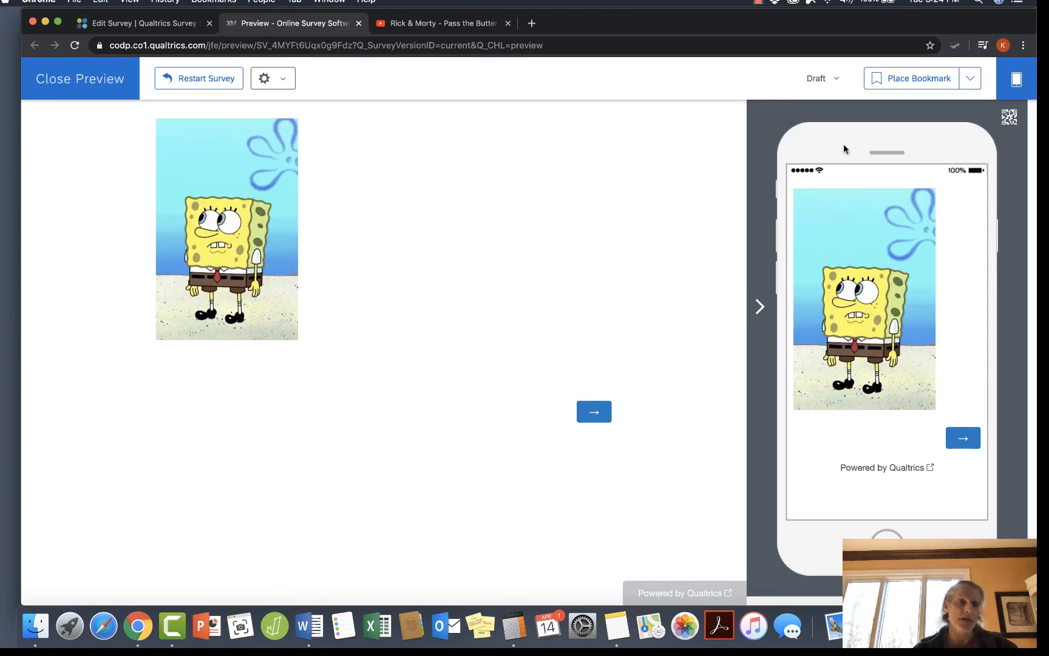
left_click(101, 84)
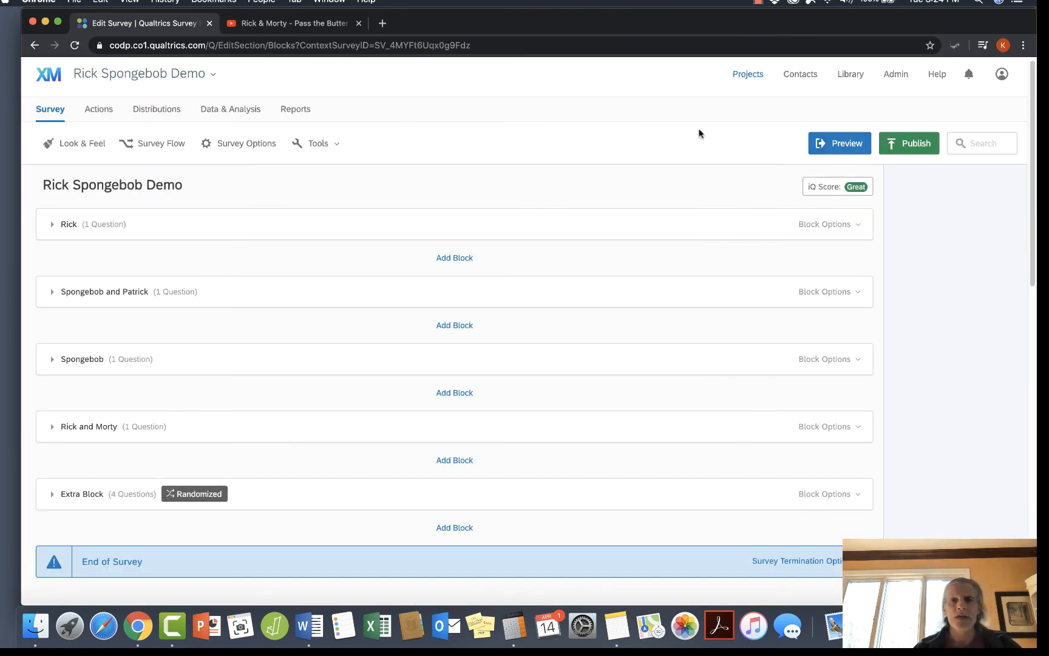
left_click(842, 144)
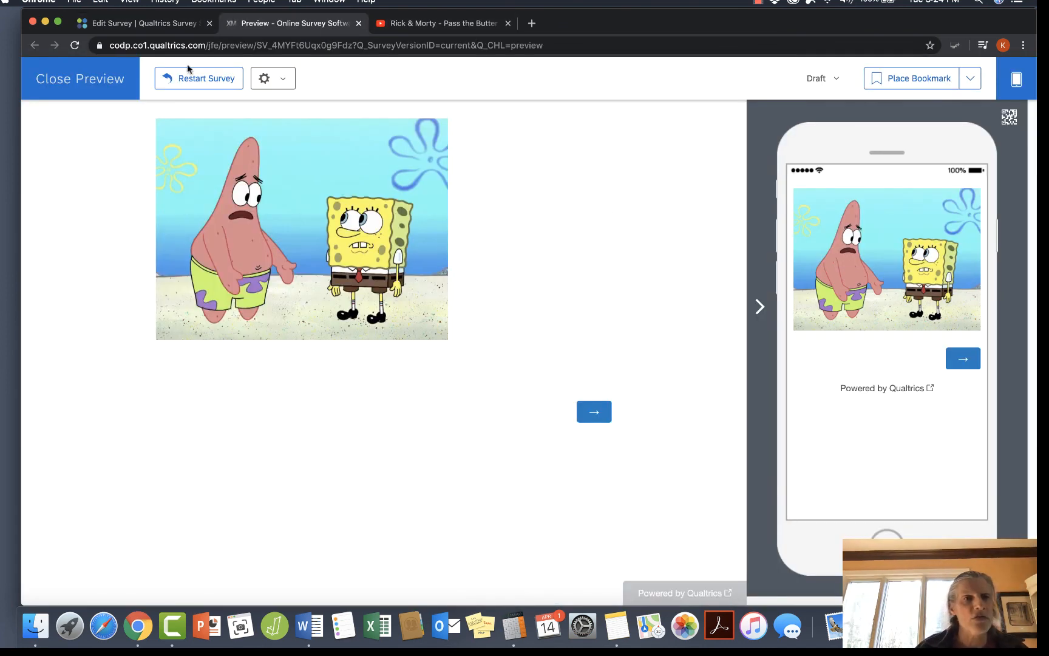
left_click(111, 81)
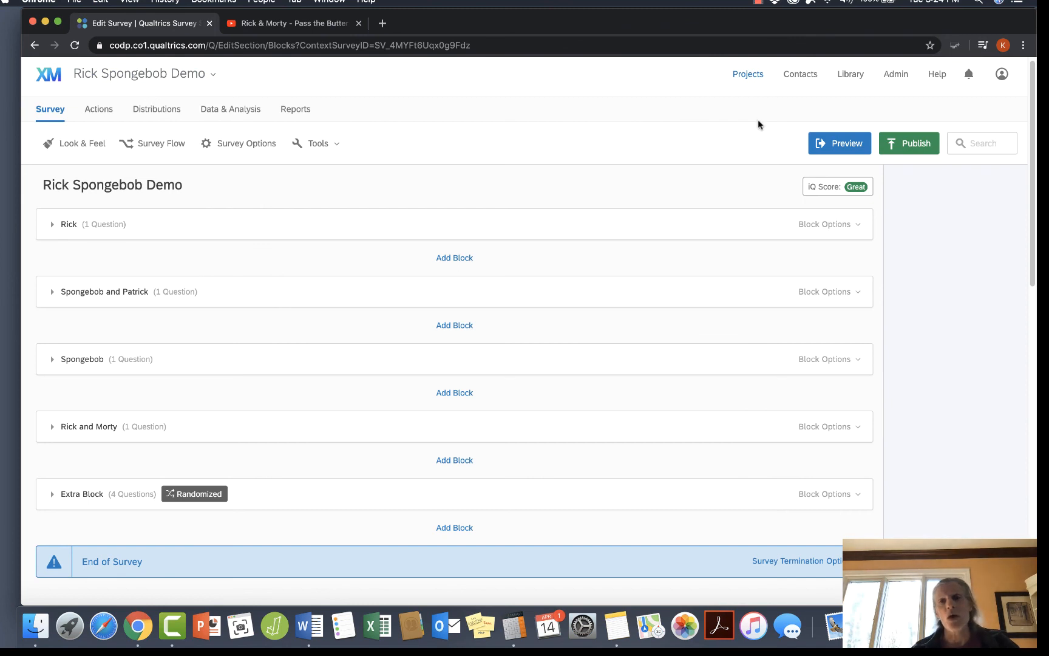
left_click(839, 143)
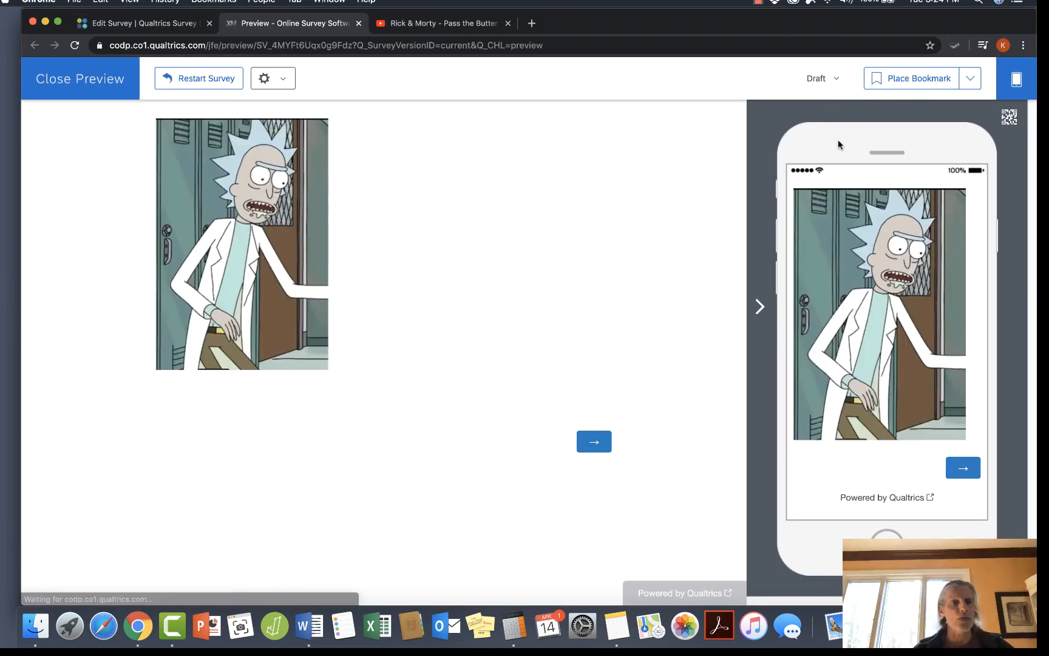
left_click(82, 80)
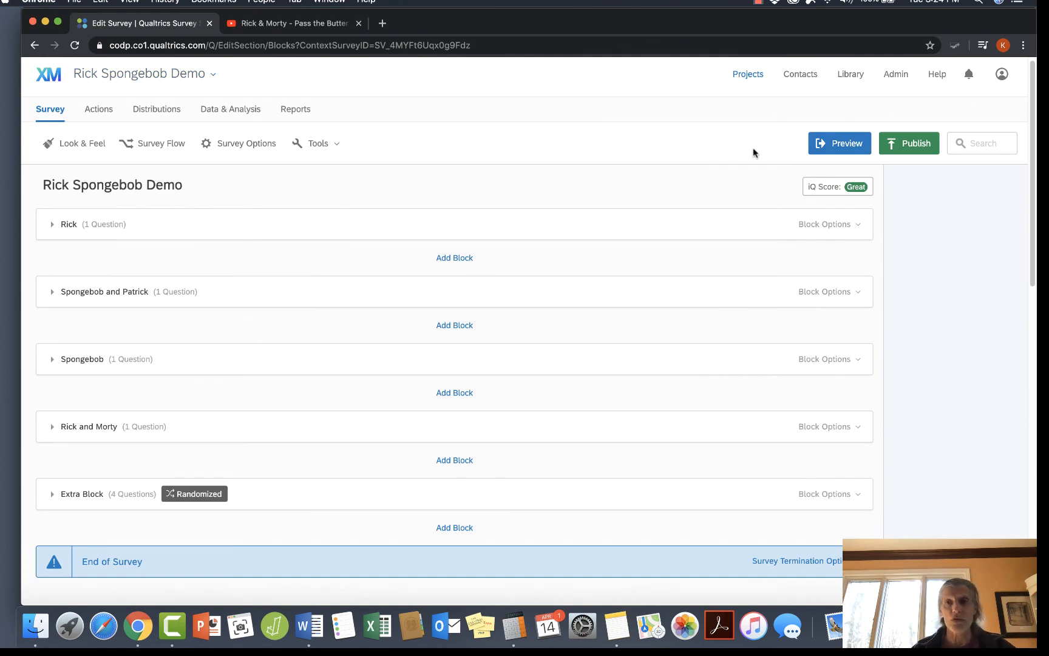
left_click(840, 144)
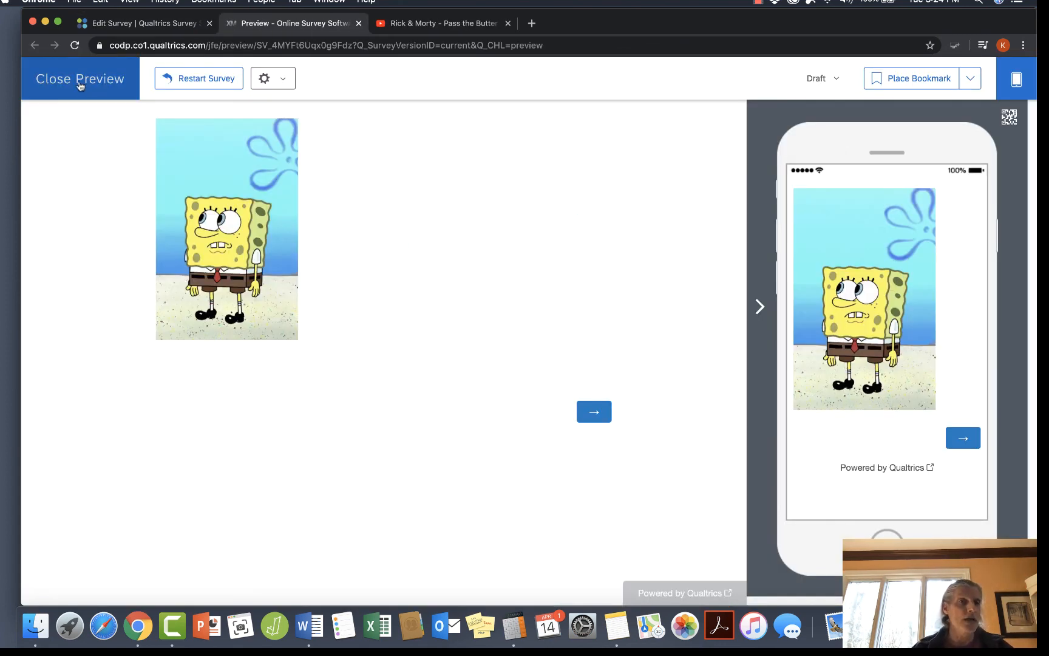
left_click(79, 86)
left_click(847, 149)
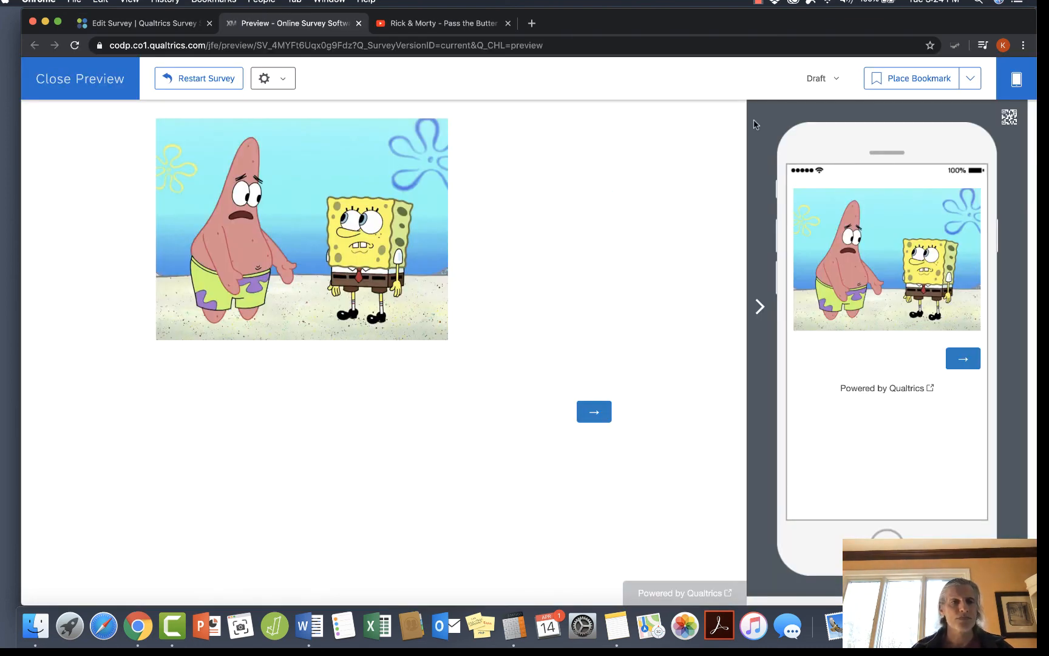
left_click(77, 90)
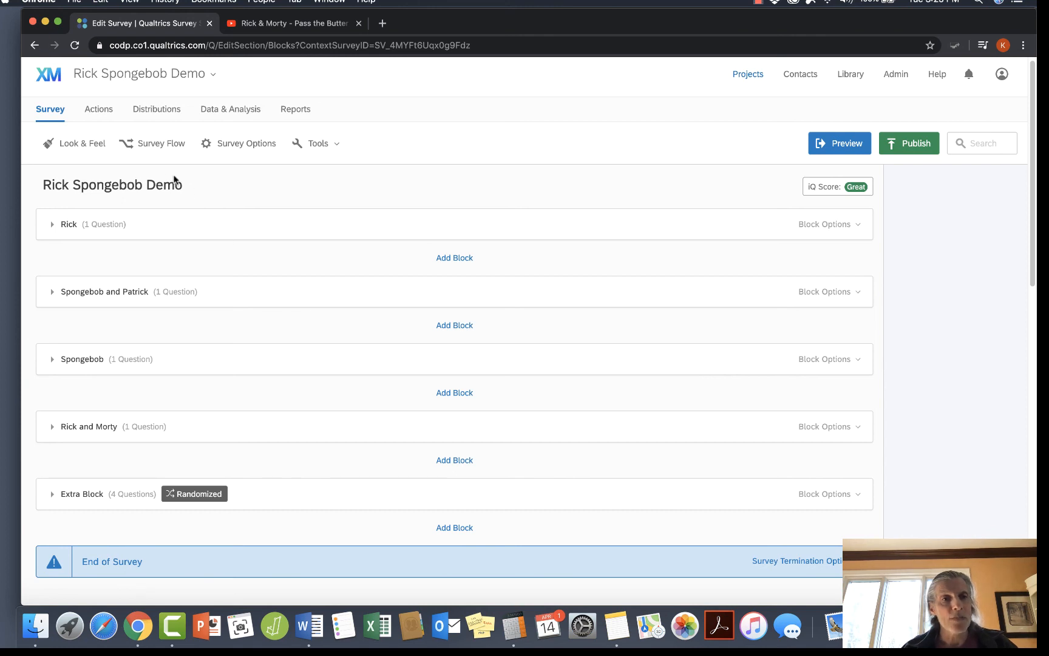
Reopen the survey flow to review the Randomizer and its nested blocks.
left_click(155, 148)
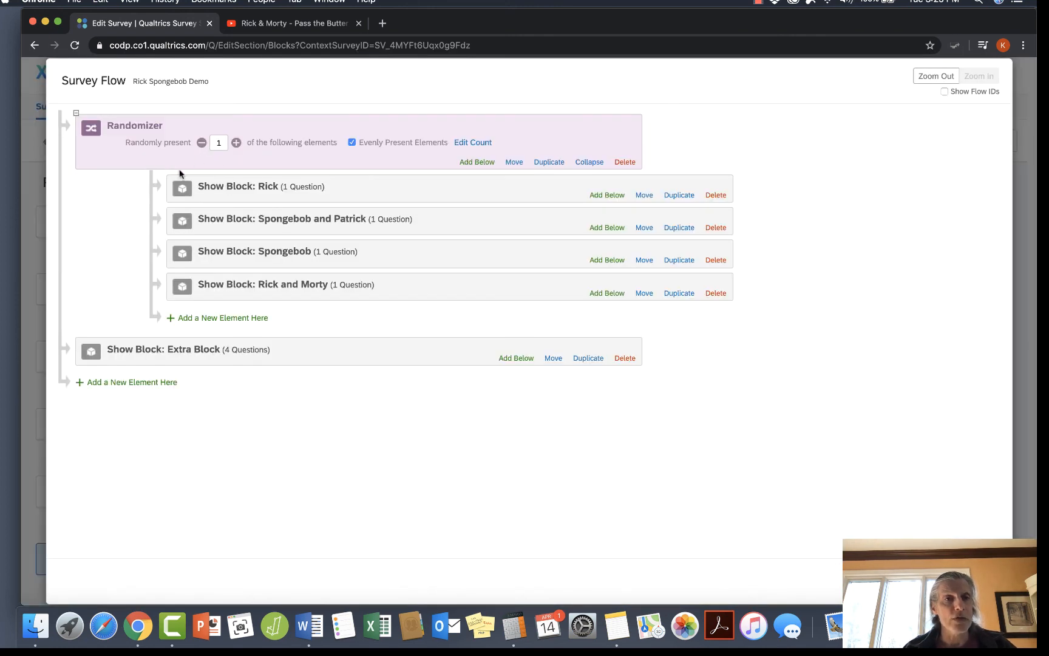
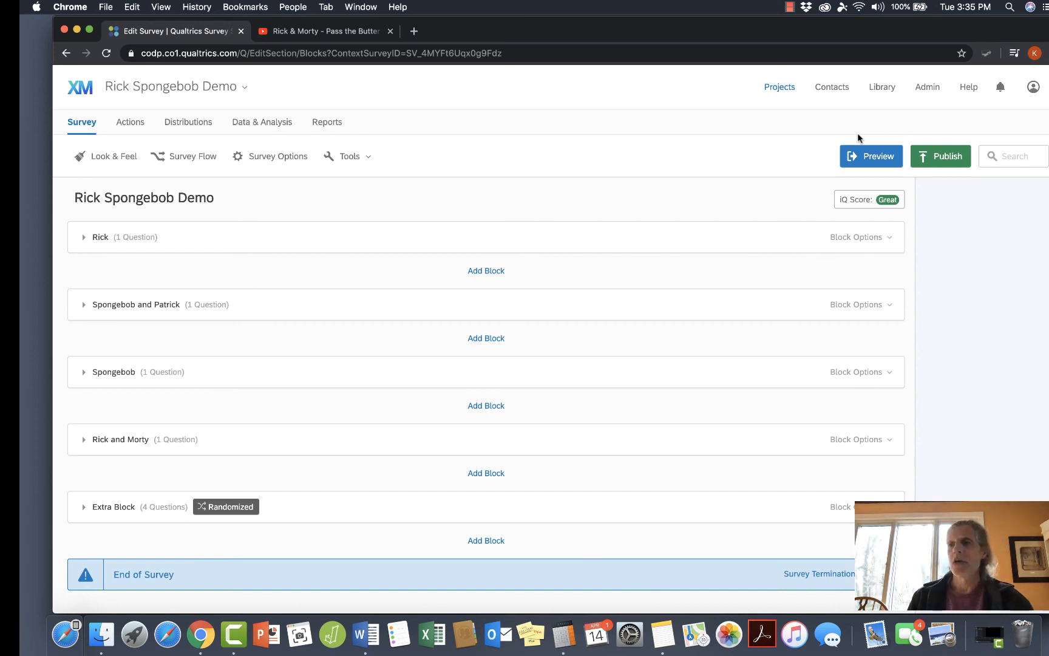
Add a block between Rick and Morty and Extra Block and name it Stress Questions.
scroll(539, 380, "down", 2)
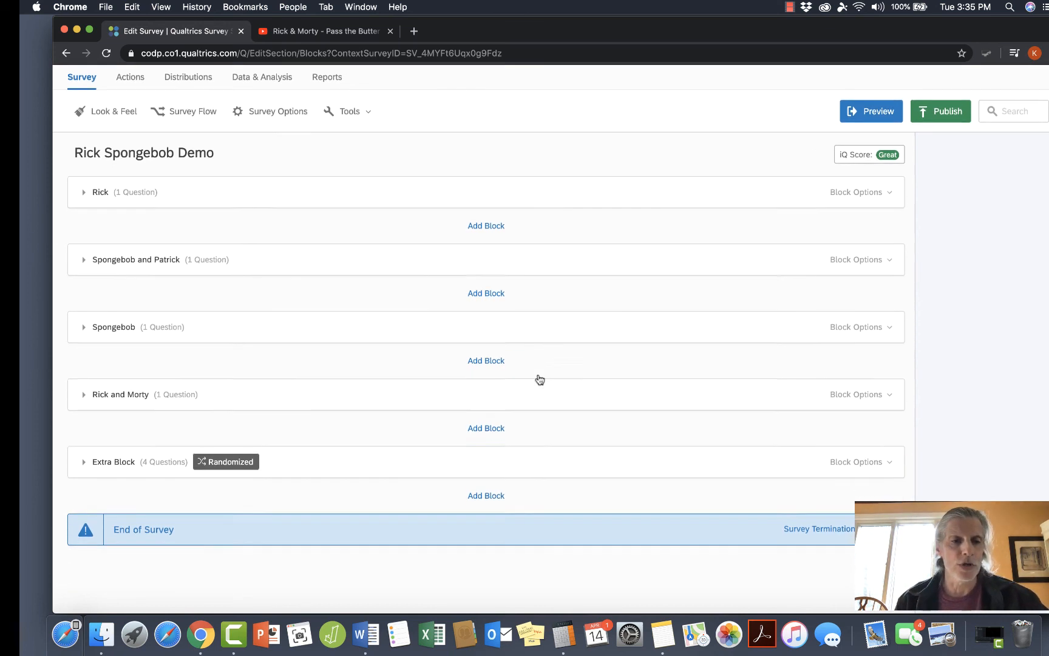
scroll(540, 379, "down", 5)
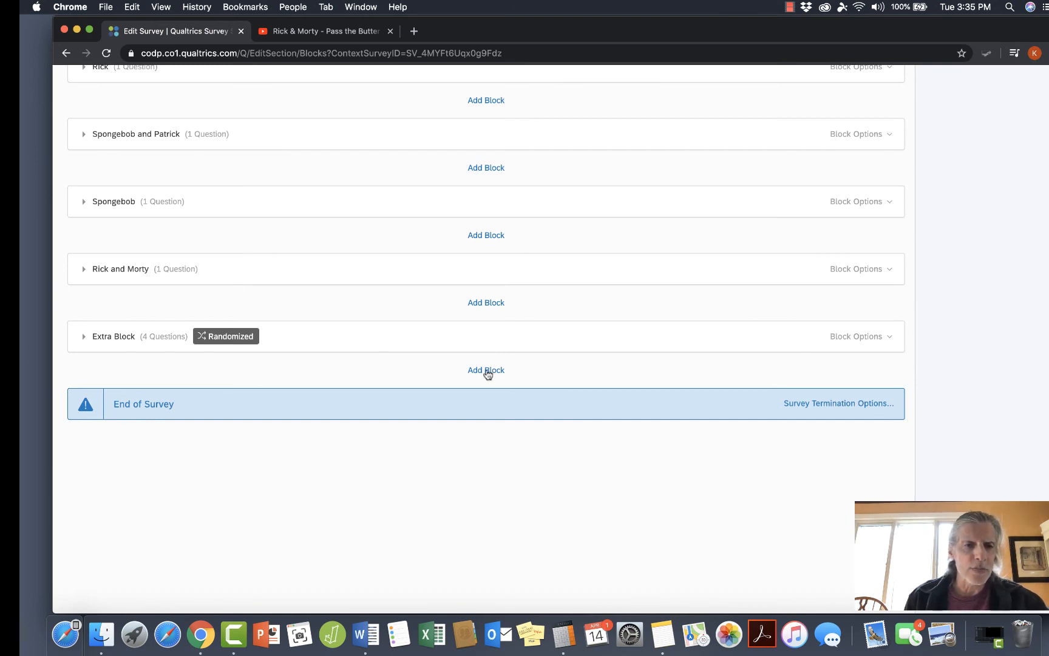
left_click(486, 303)
left_click(111, 337)
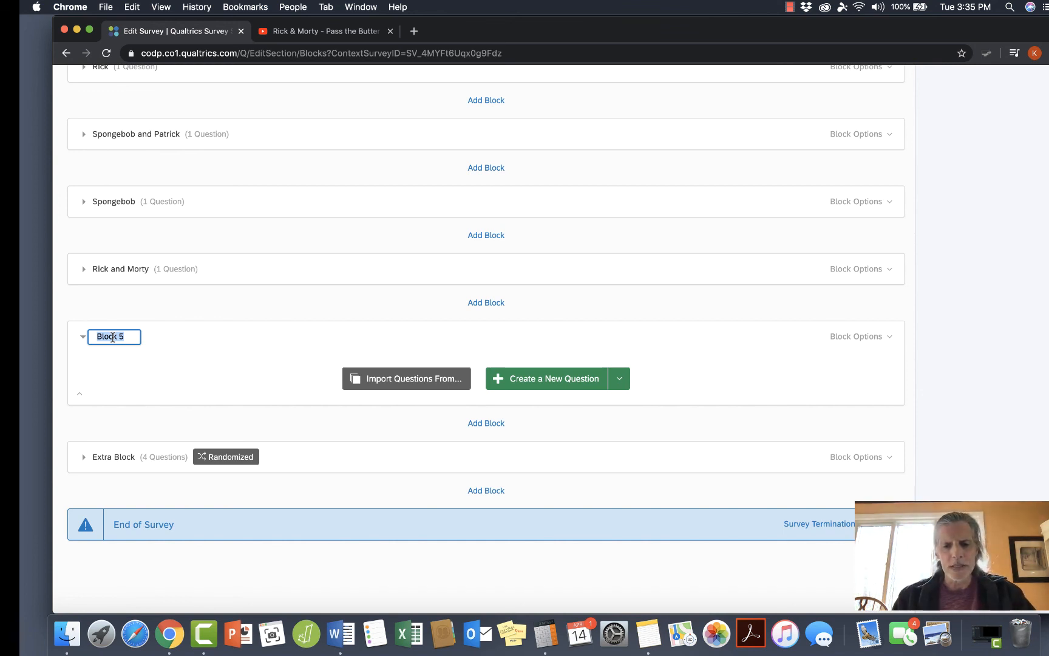
type("St")
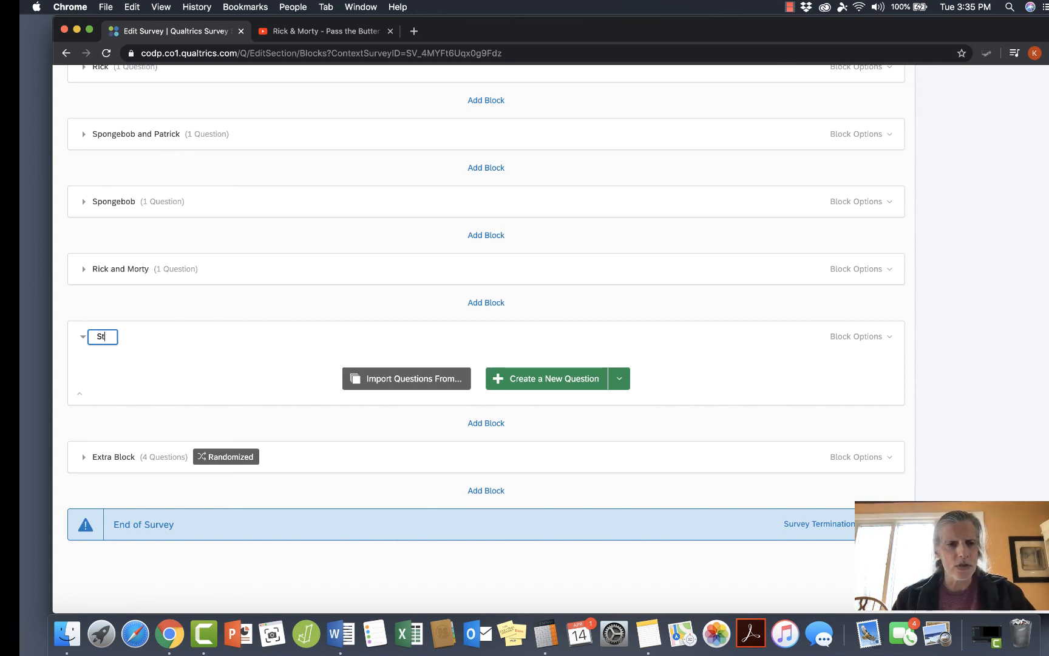
type("ress Questions")
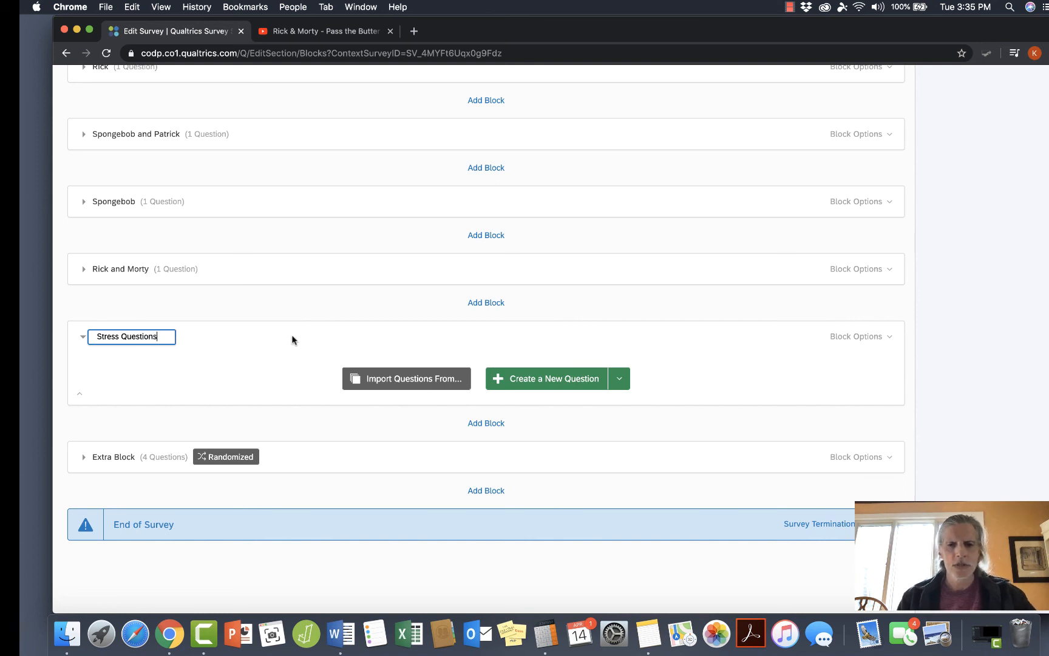
Create a multiple choice question in the Stress Questions block with the text "My classes are stressful".
left_click(565, 378)
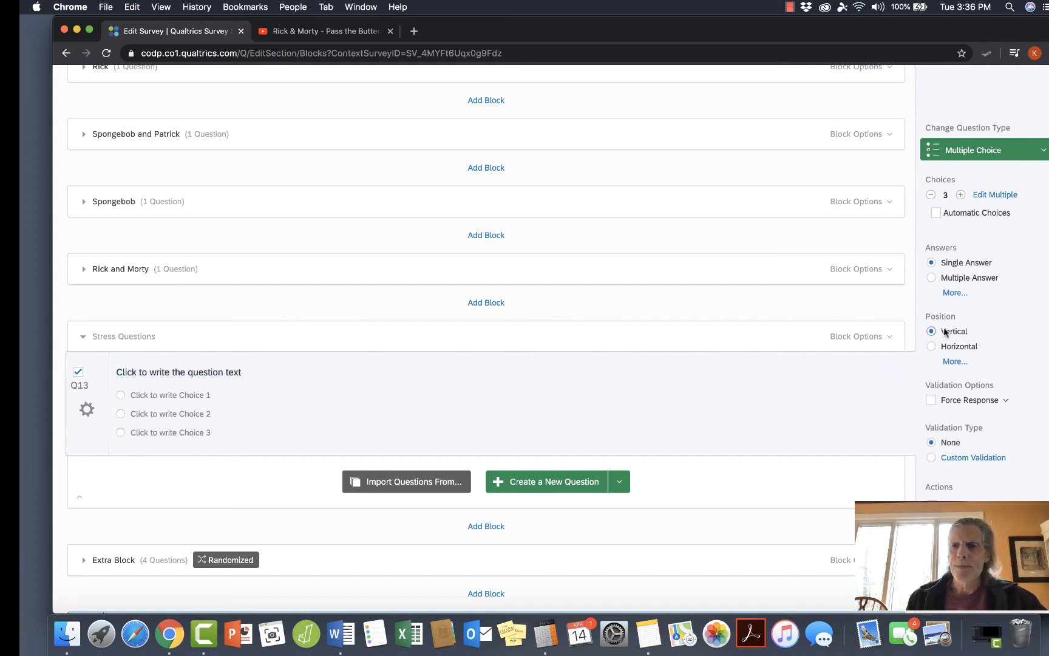
left_click(976, 151)
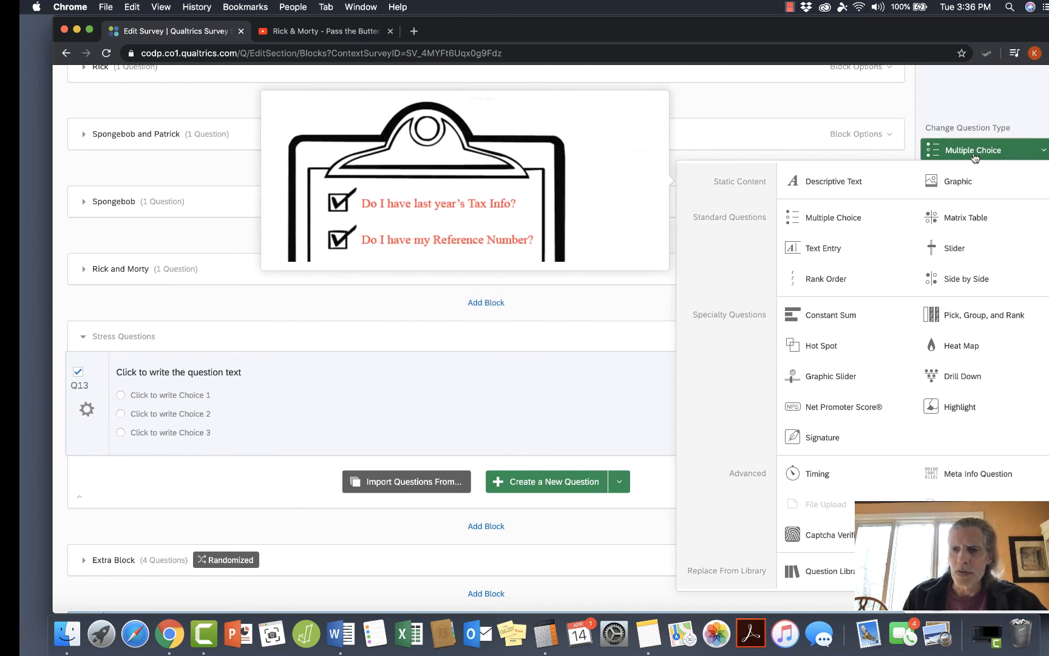
left_click(1005, 112)
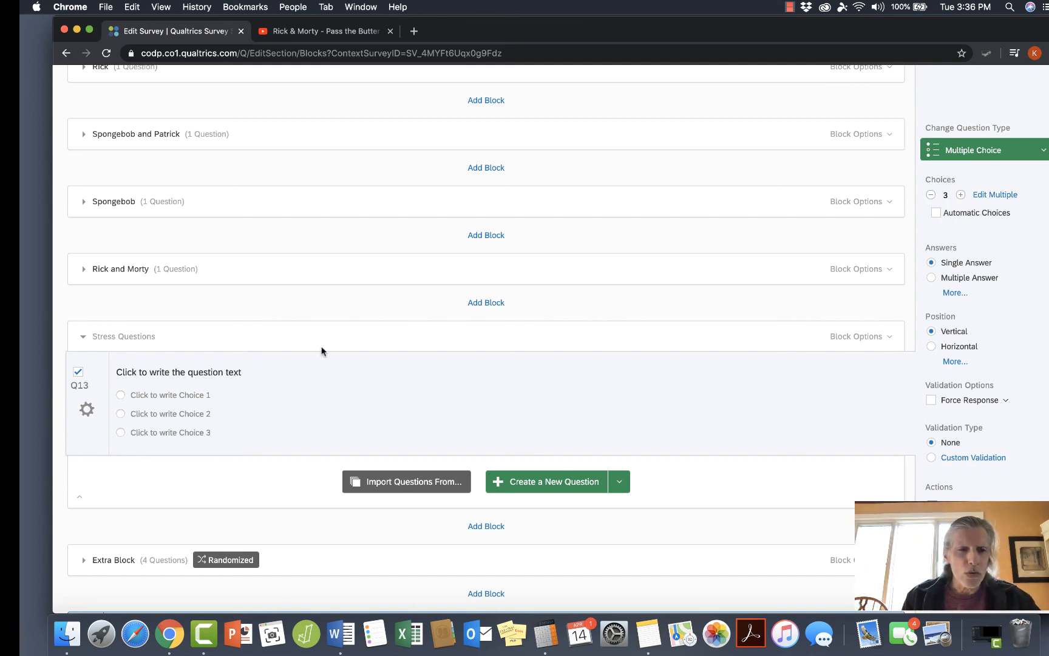
left_click(238, 371)
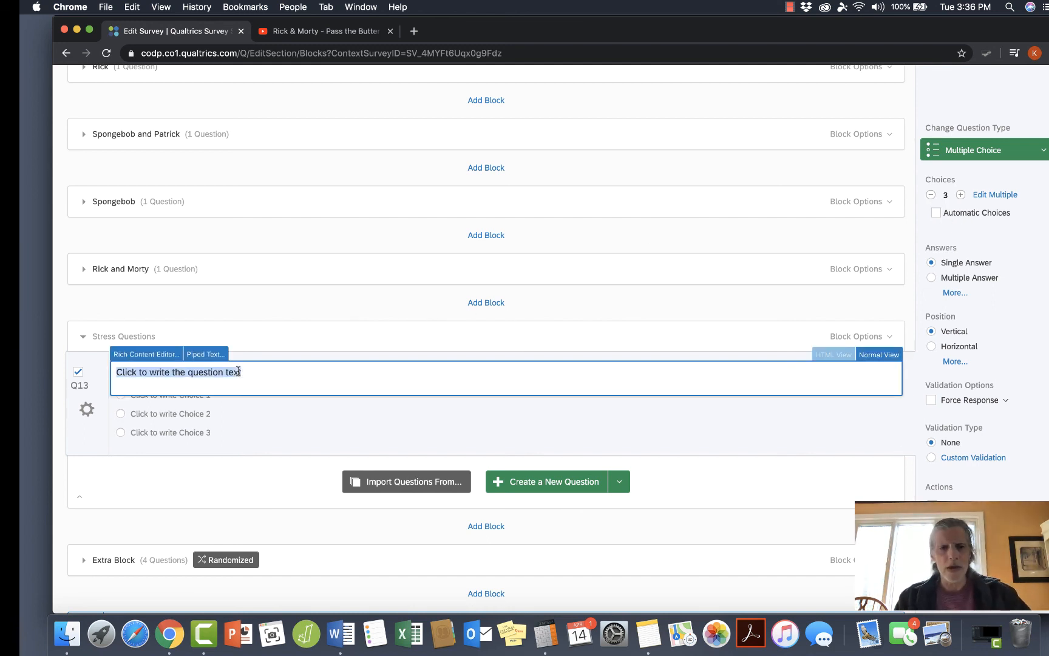
type("My cla")
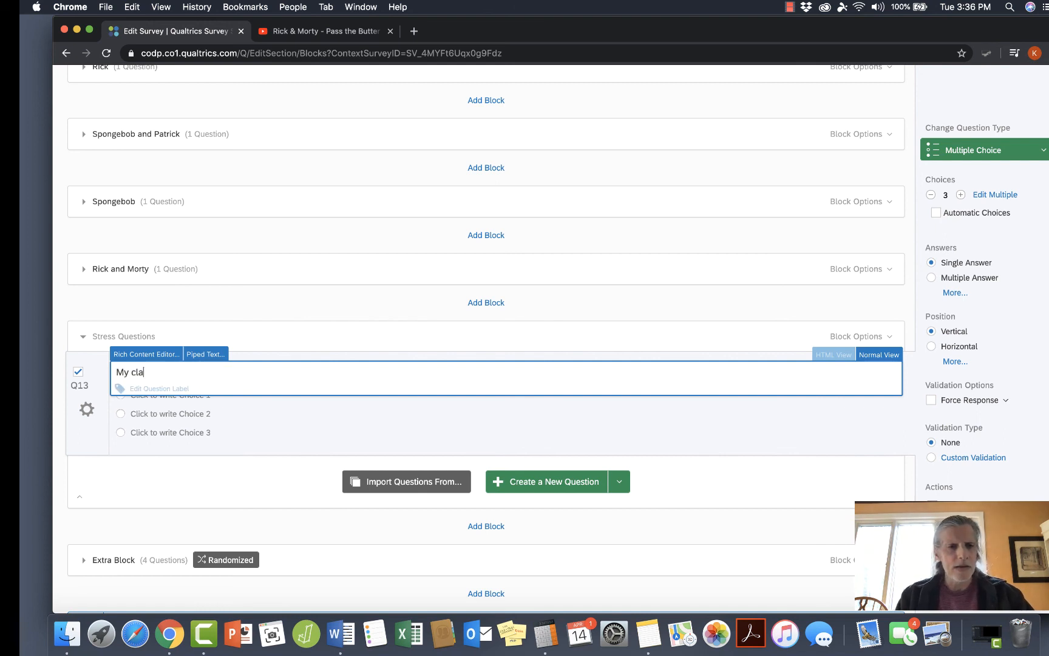
type("sses are ")
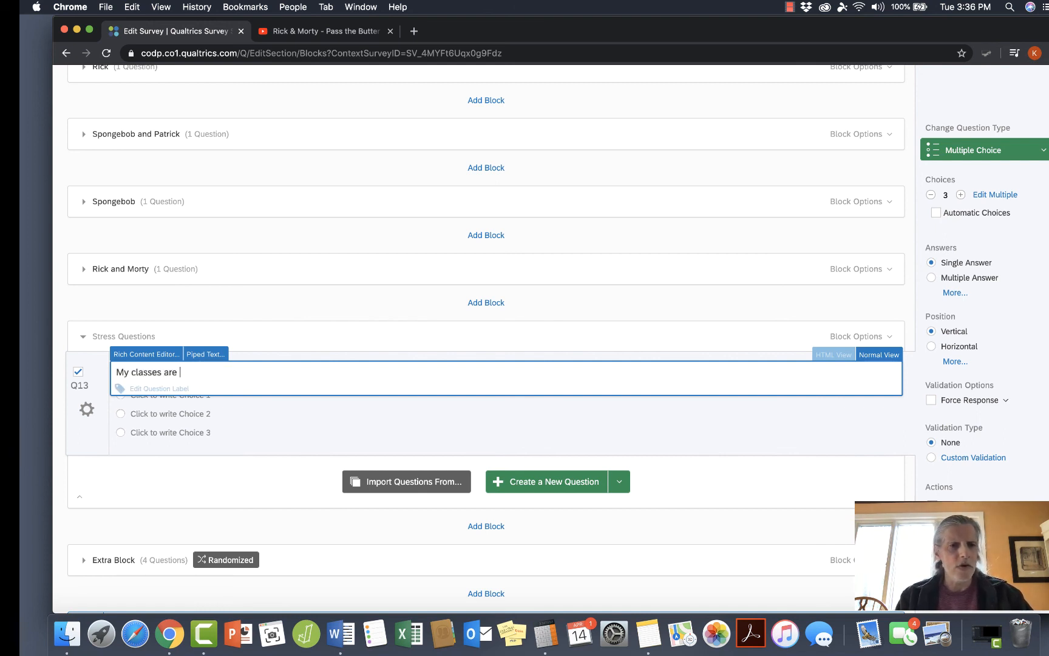
type("stressful")
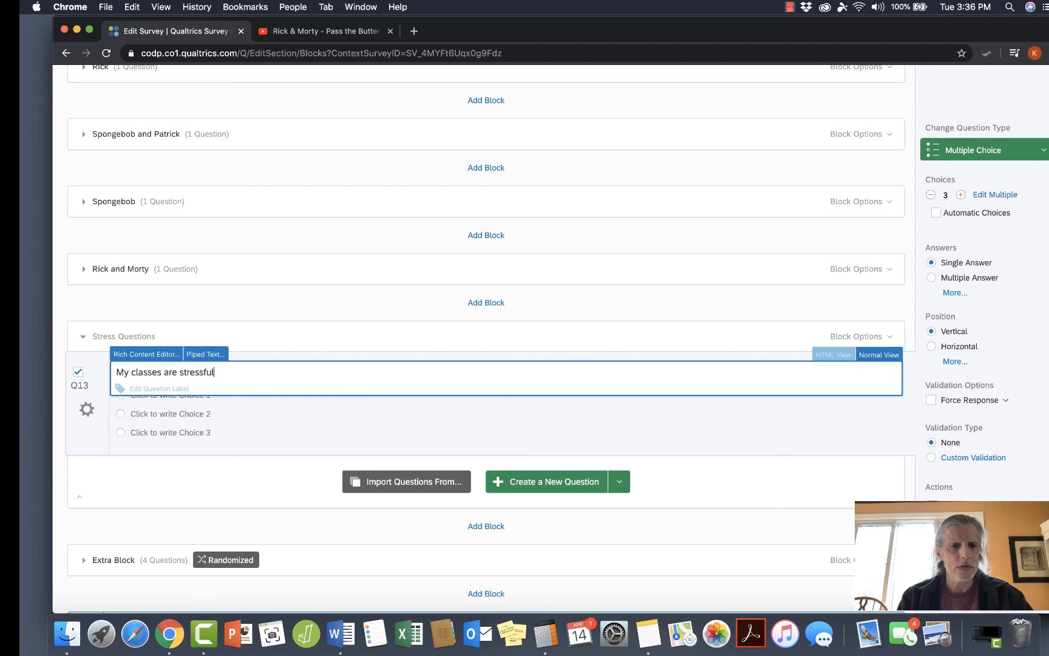
Give the classes question a five-choice automatic scale running from "Strongly agree" to "Strongly disagree".
left_click(960, 195)
left_click(960, 195)
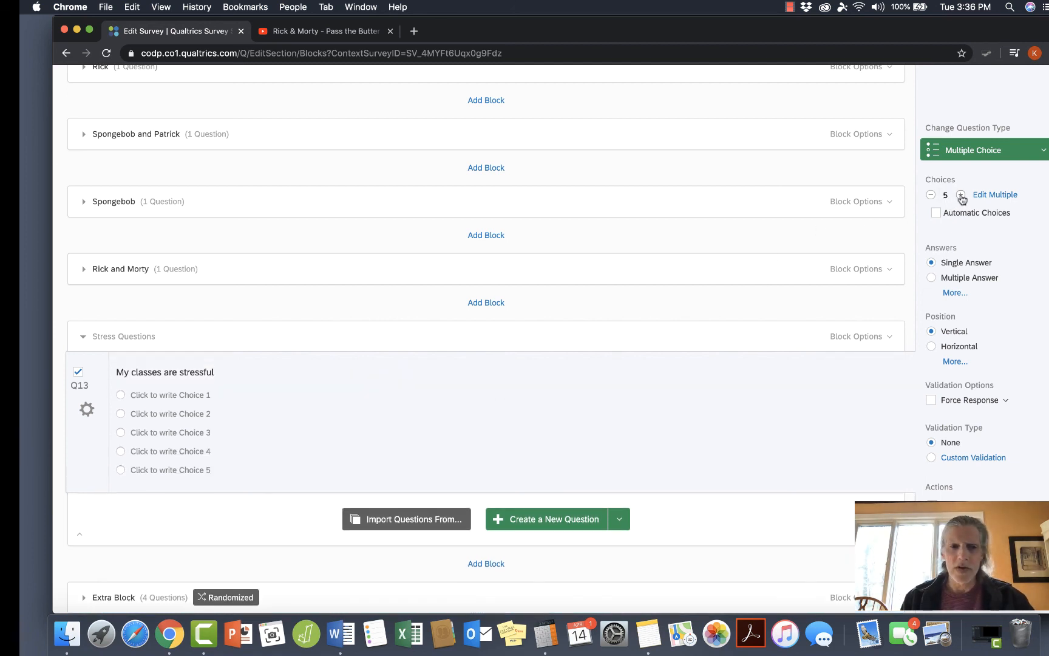
left_click(204, 394)
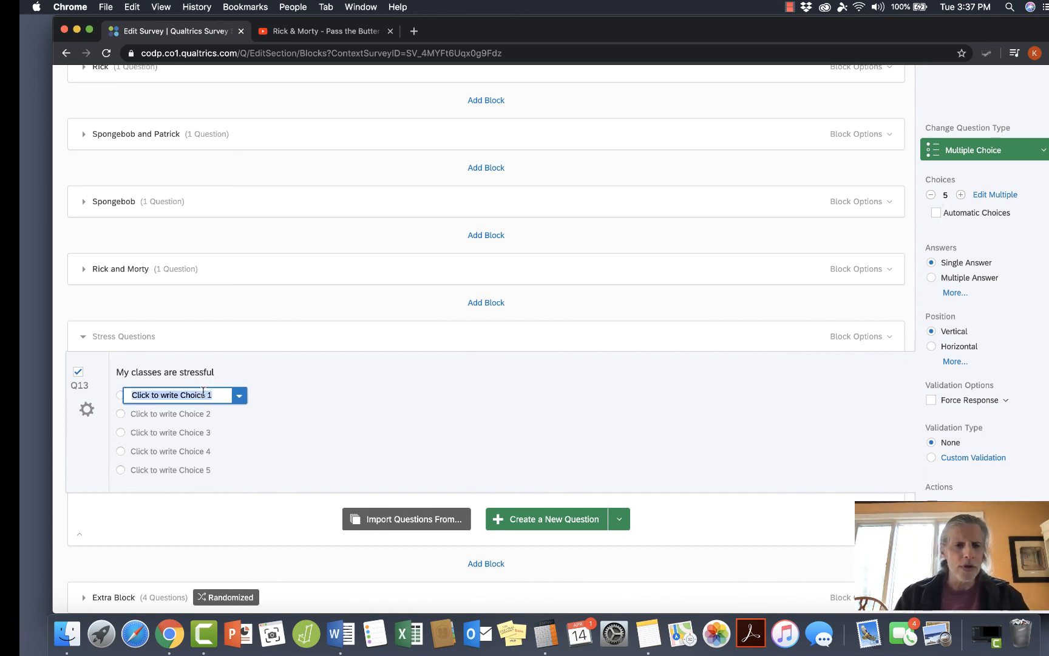
type("Str")
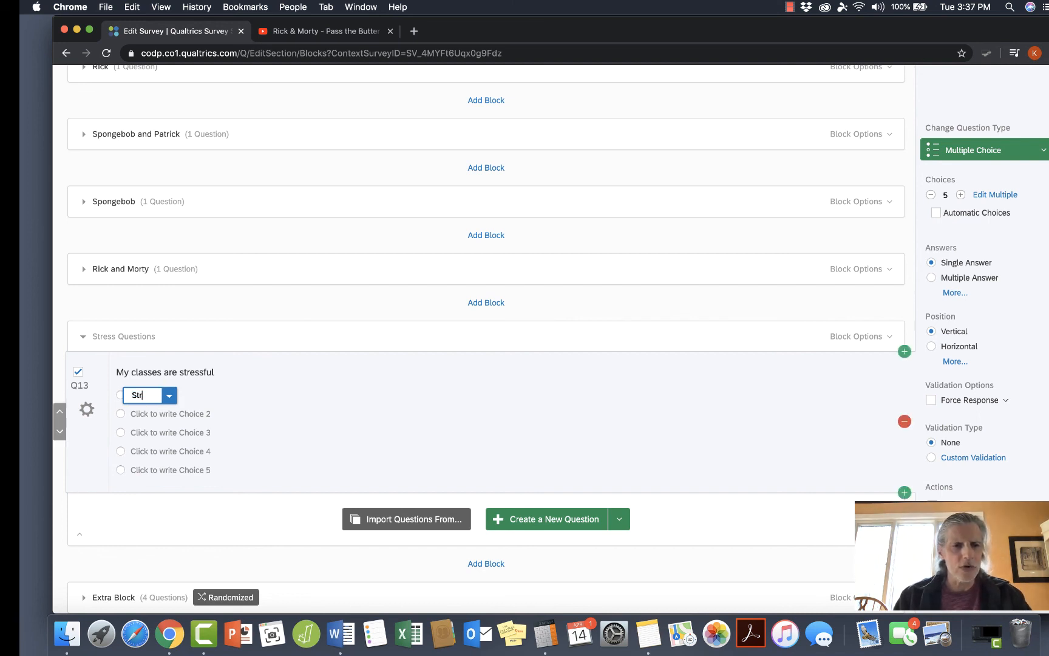
type("ongly agree")
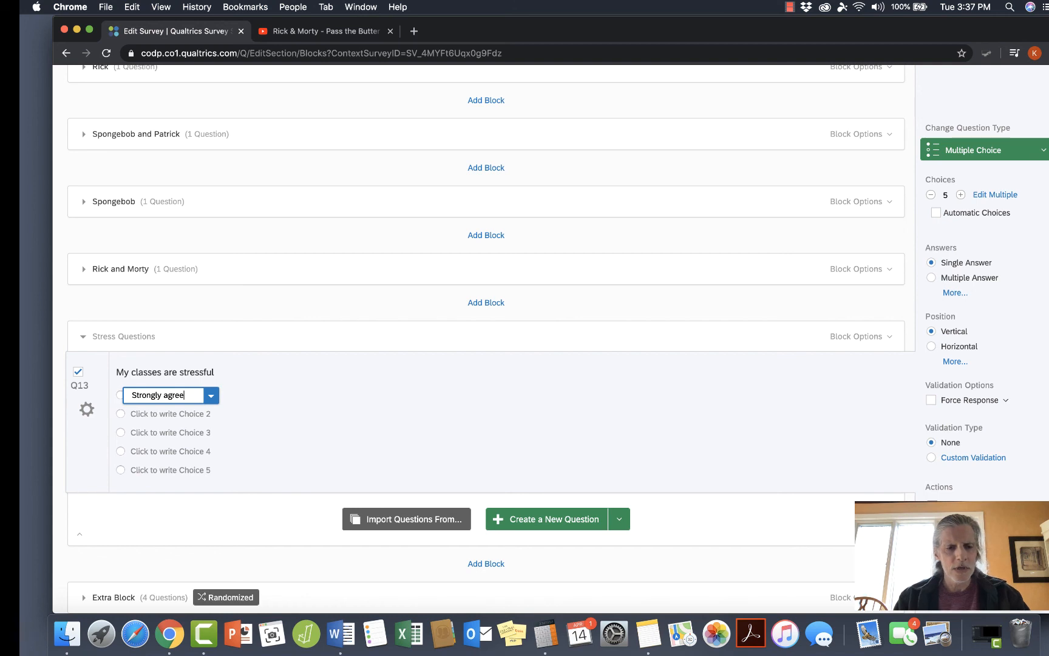
key("Return")
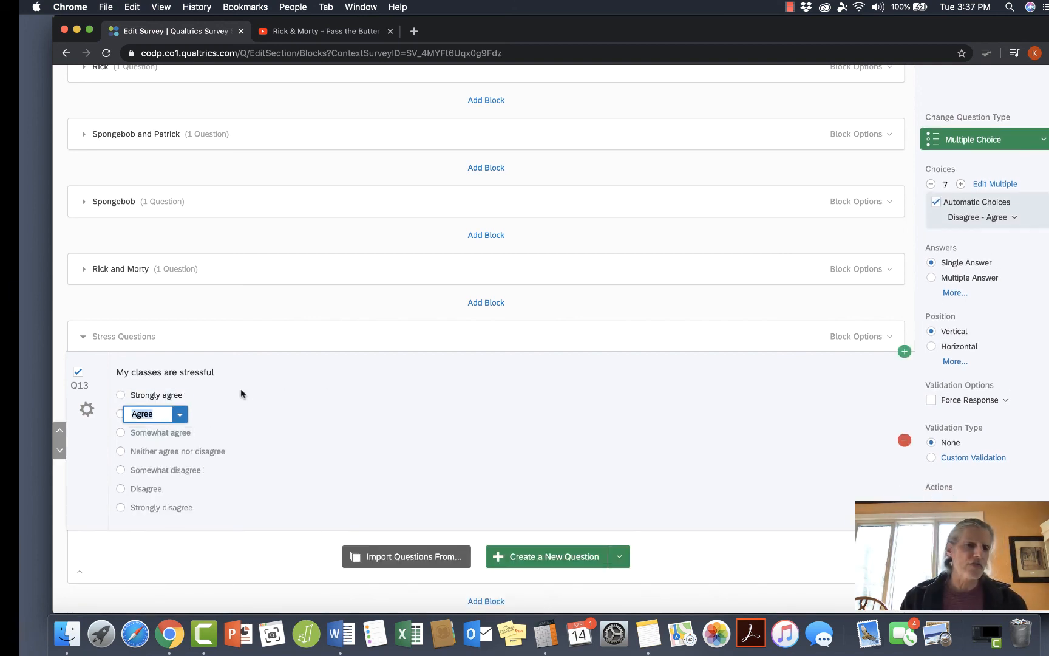
left_click(930, 186)
left_click(930, 186)
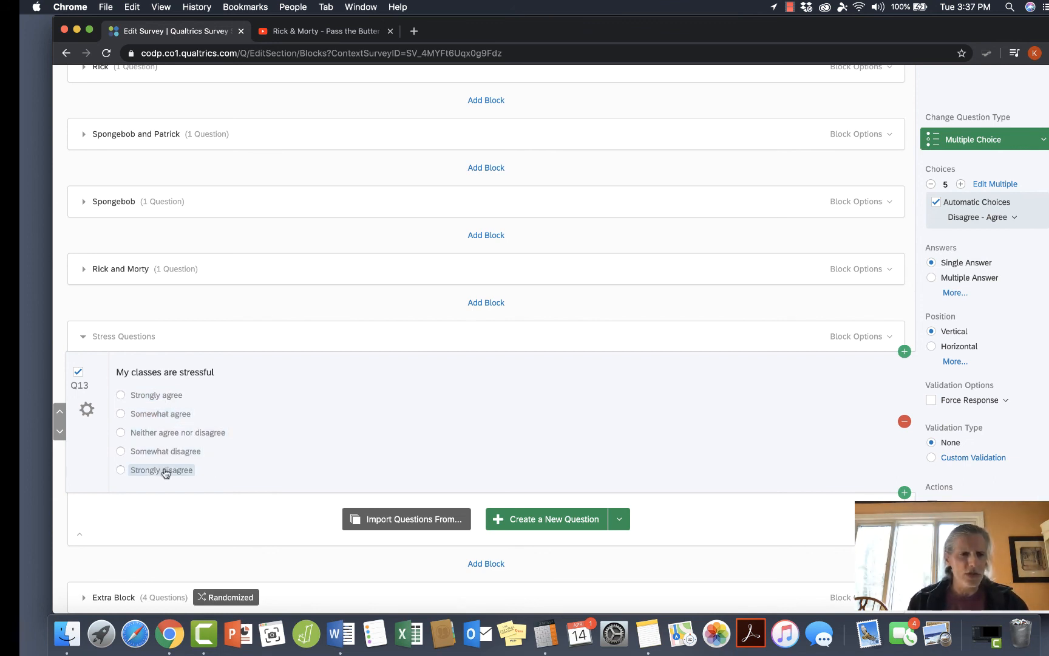
Shorten the second choice of the classes question to "Agree".
left_click(165, 415)
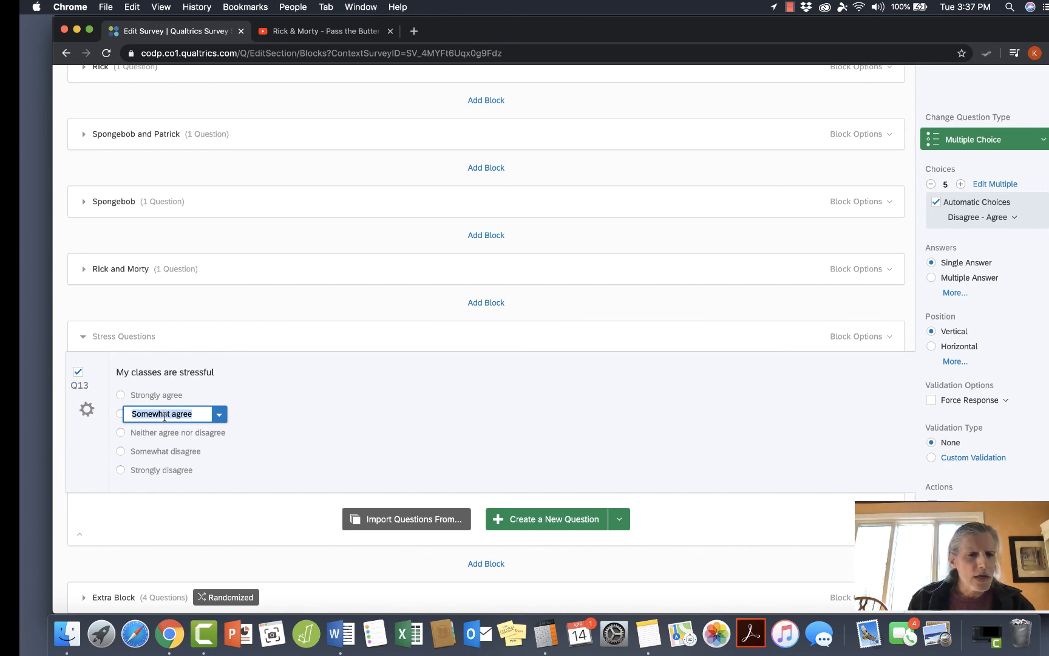
left_click(173, 414)
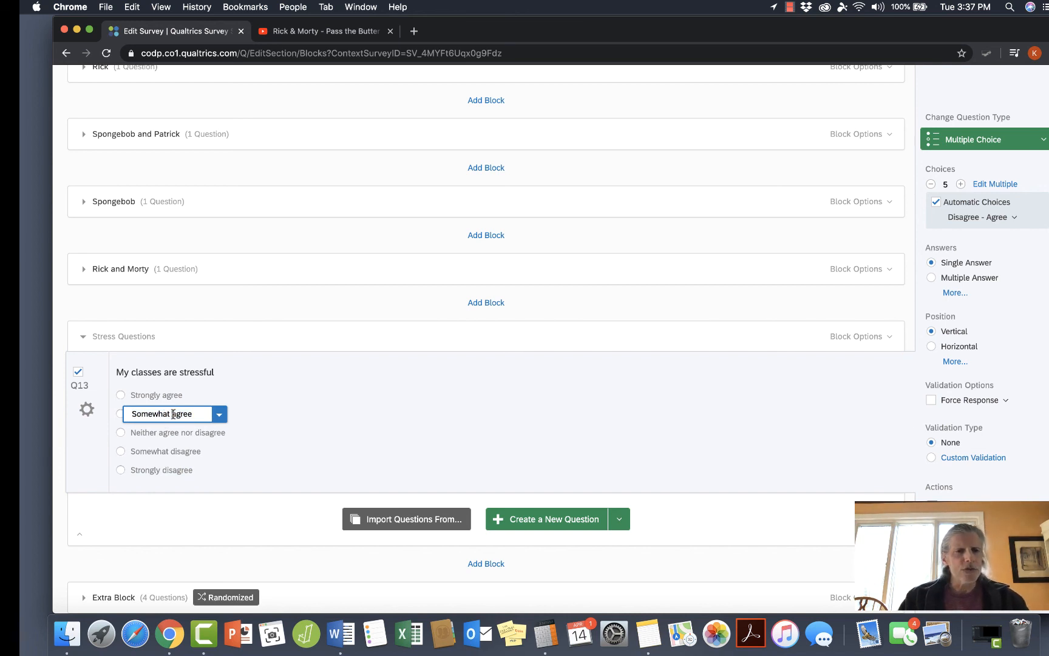
key("BackSpace")
key("BackSpace")
key("BackSpace")
key("BackSpace")
key("BackSpace")
key("BackSpace")
key("BackSpace")
key("BackSpace")
key("BackSpace")
key("Delete")
type("A")
Shorten the fourth choice of the classes question to "Disagree".
left_click(168, 454)
left_click(176, 451)
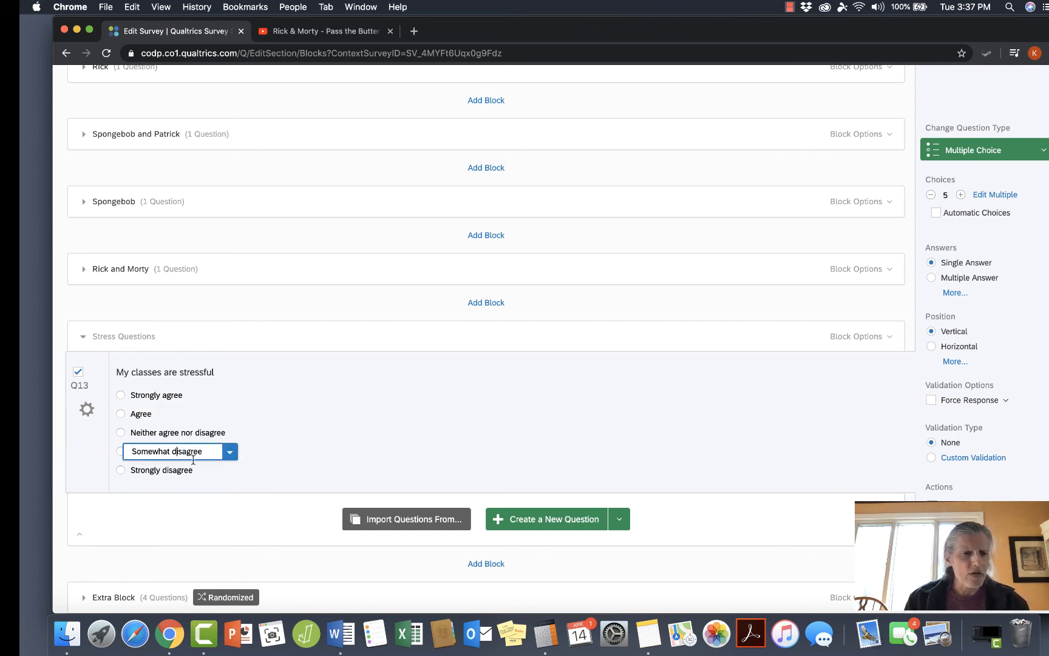
key("BackSpace")
key("BackSpace")
key("BackSpace")
key("BackSpace")
key("BackSpace")
key("BackSpace")
key("BackSpace")
key("BackSpace")
key("BackSpace")
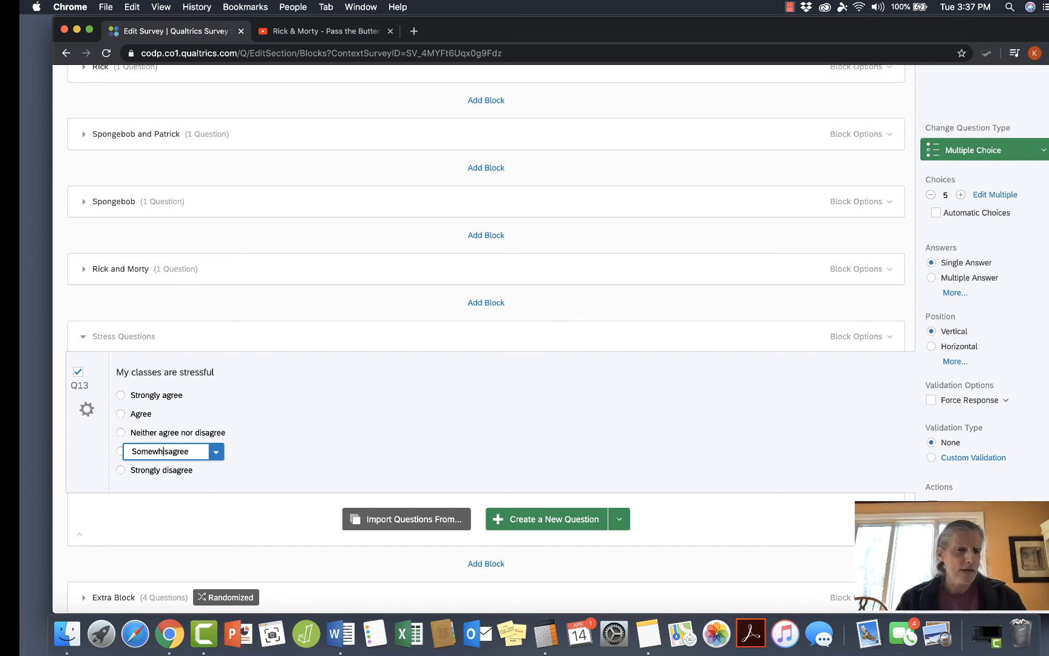
key("BackSpace")
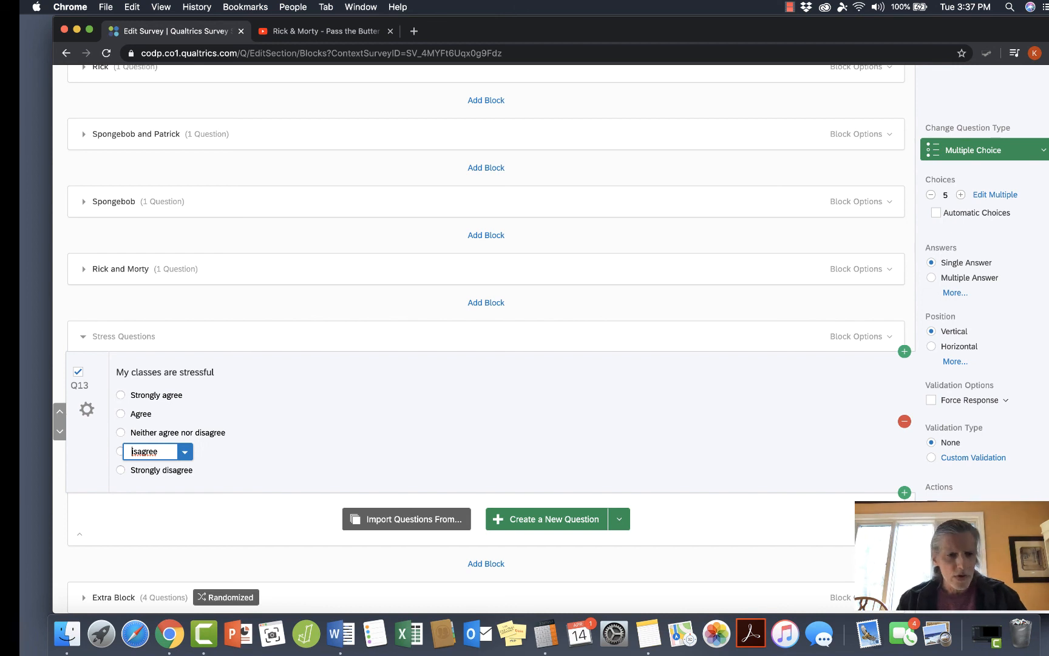
type("D")
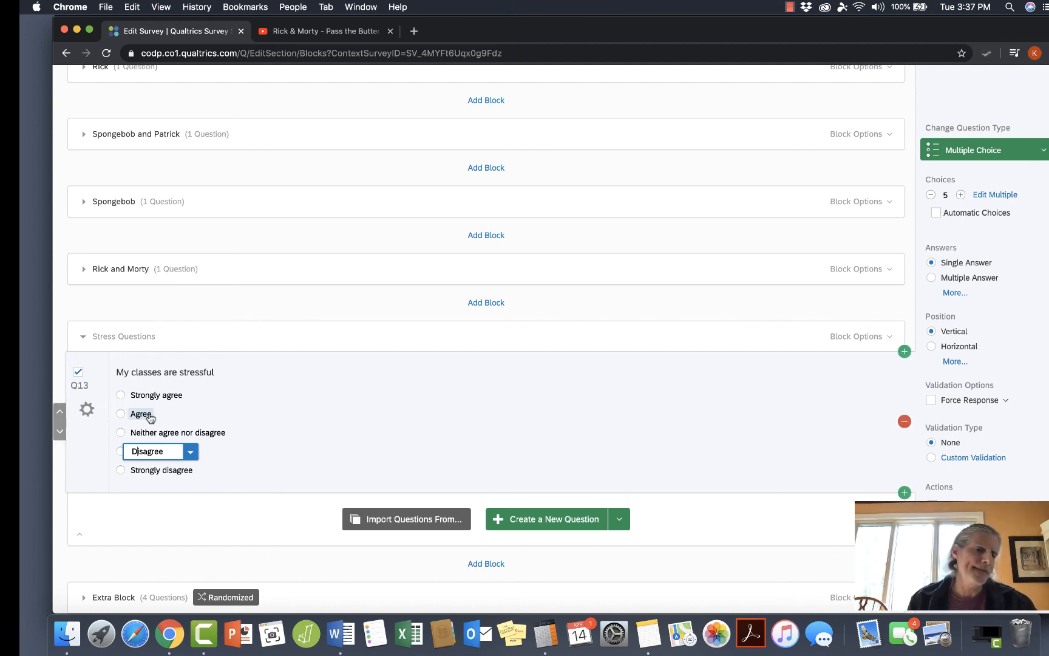
left_click(257, 480)
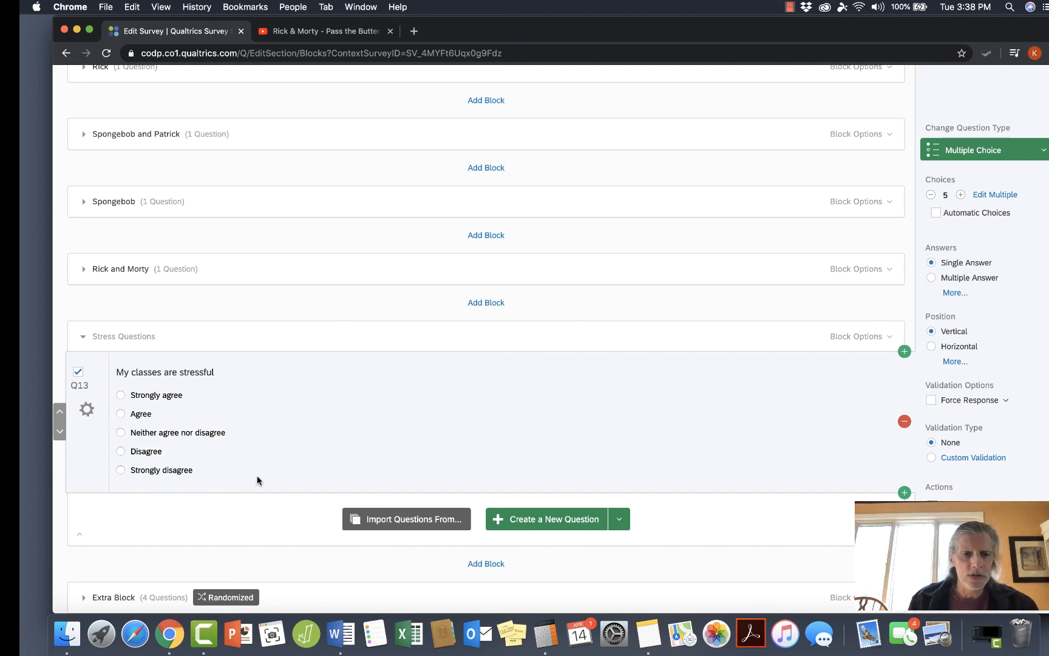
Add a question below the classes question with the text "I have the expectation to perform well in my classes".
left_click(904, 492)
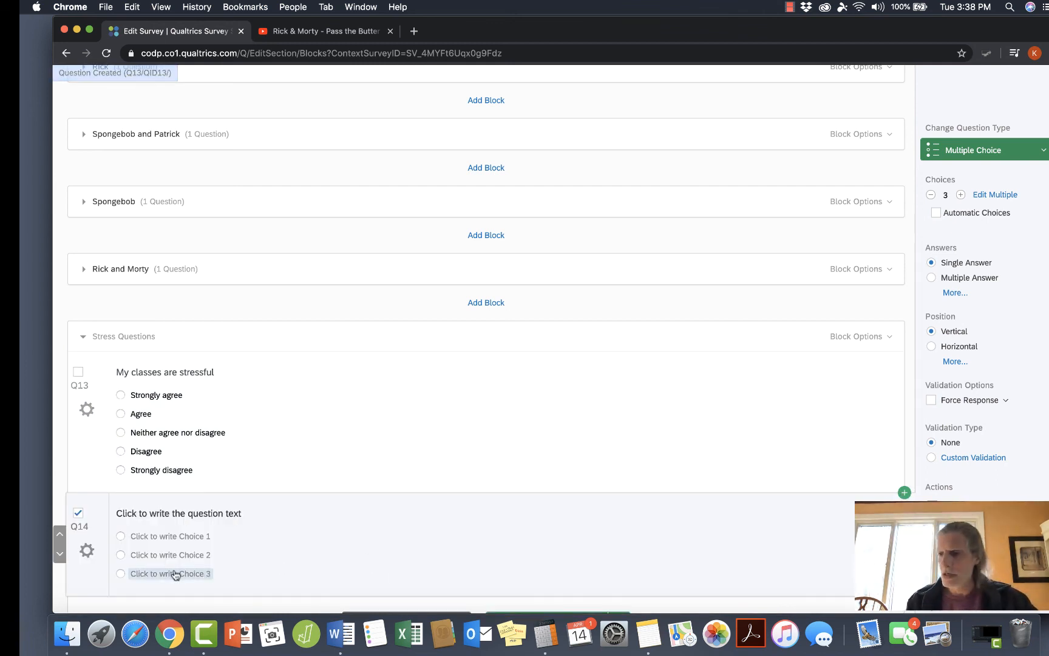
left_click(182, 513)
type("I have the expectation to perform")
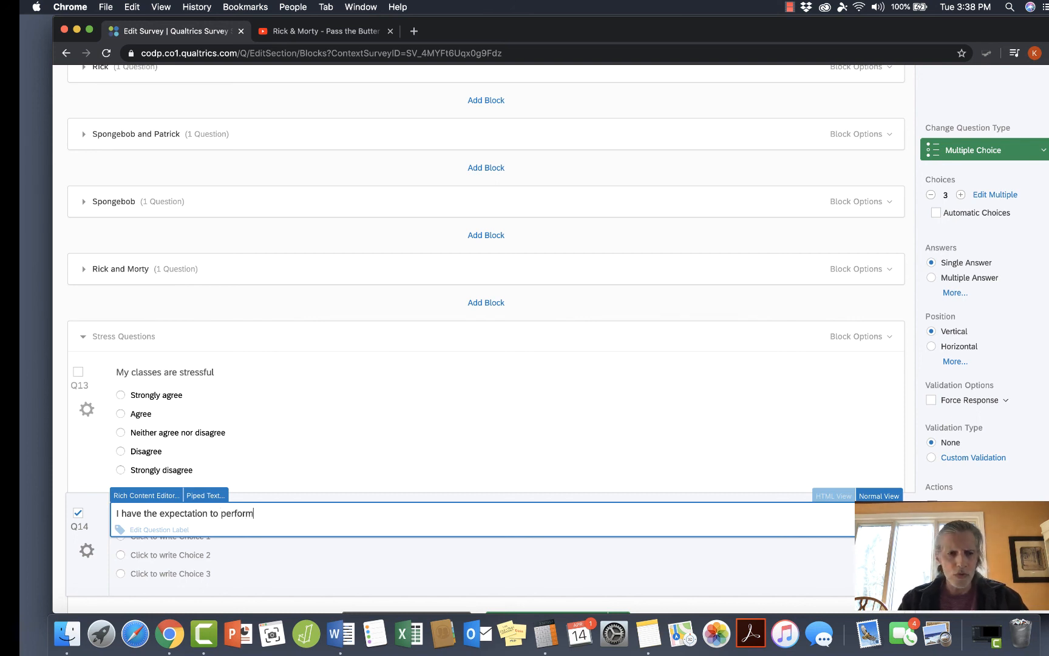
type(" well in my")
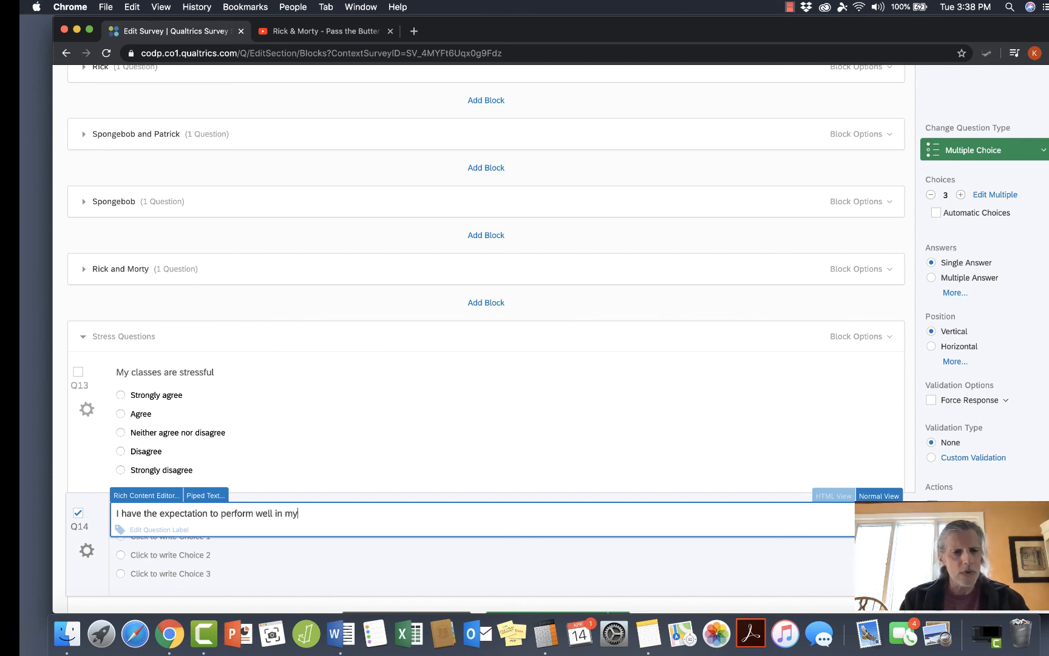
type(" classes")
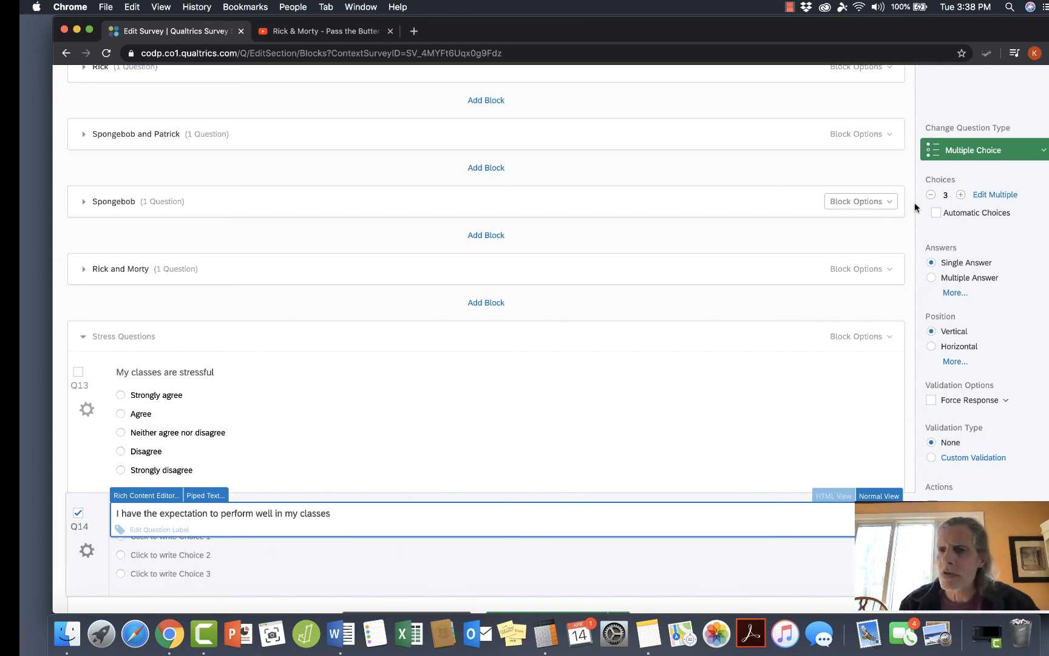
Give the expectation question a five-choice automatic scale running from "Strongly agree" to "Strongly disagree".
left_click(960, 195)
left_click(960, 195)
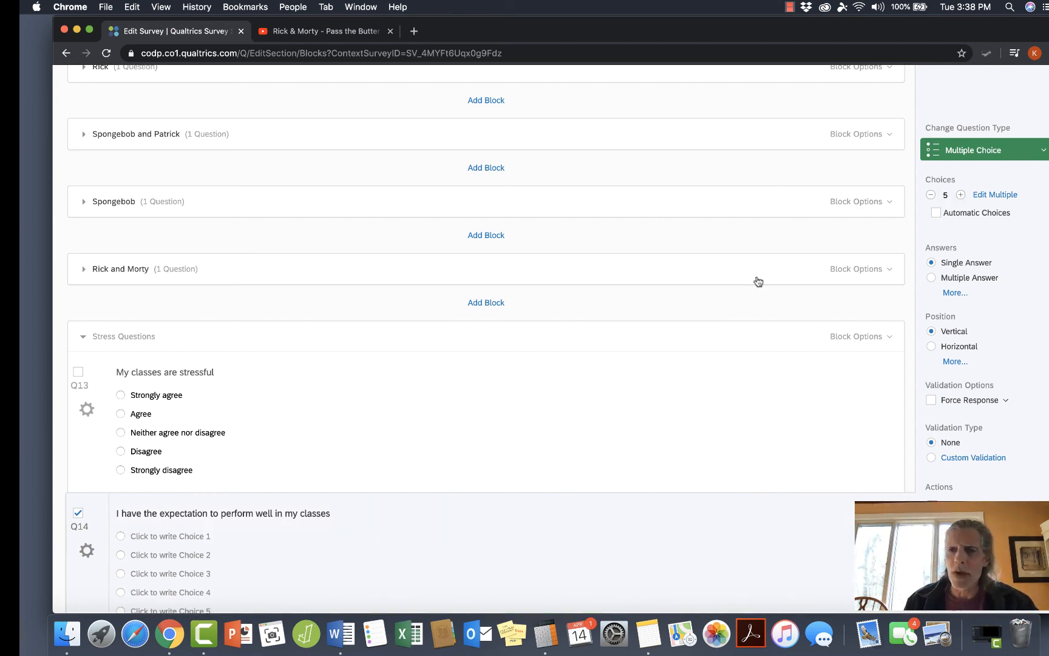
scroll(530, 489, "down", 2)
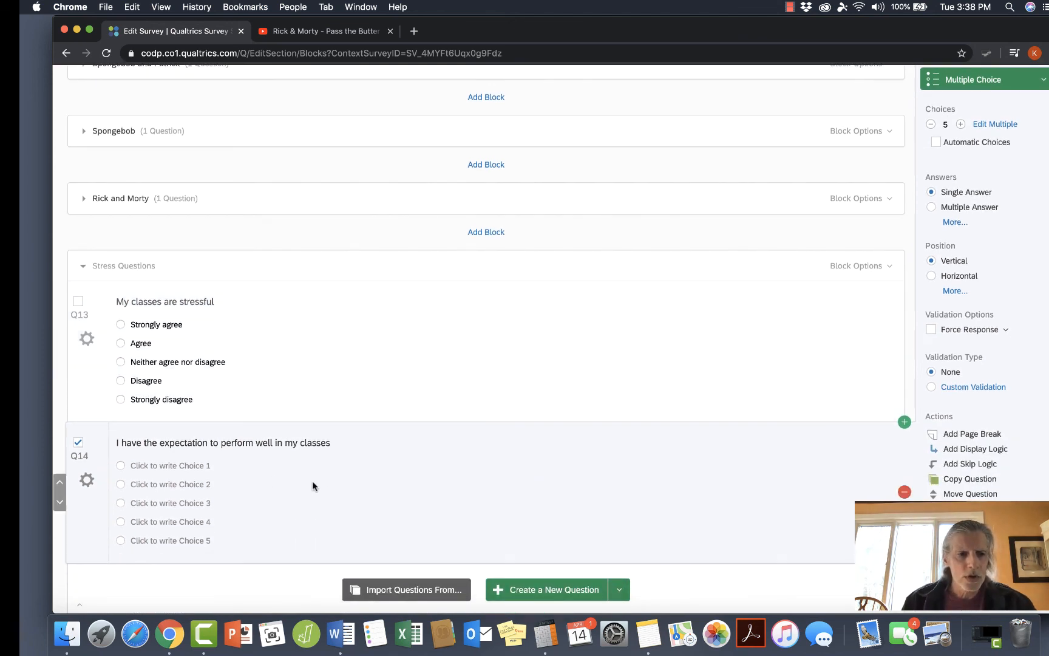
left_click(201, 465)
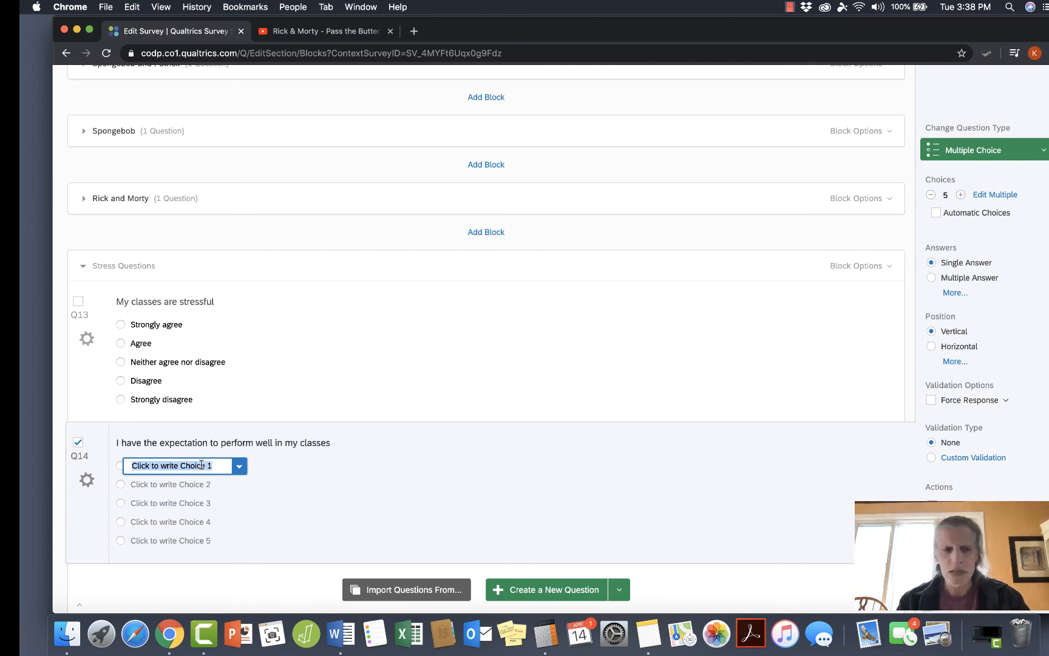
type("Stro")
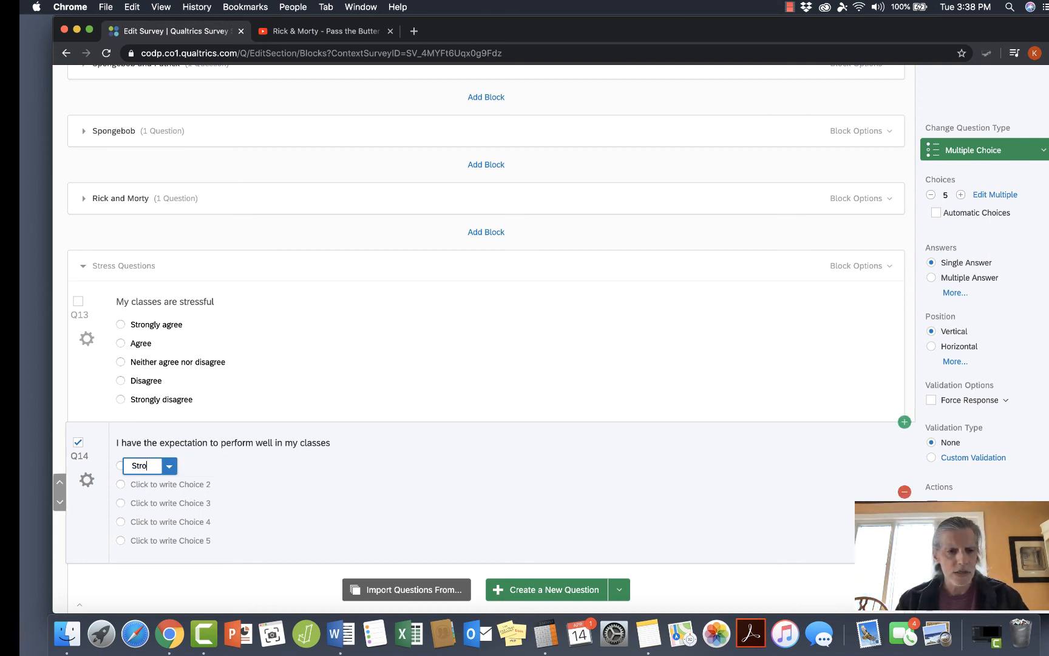
type("ngly")
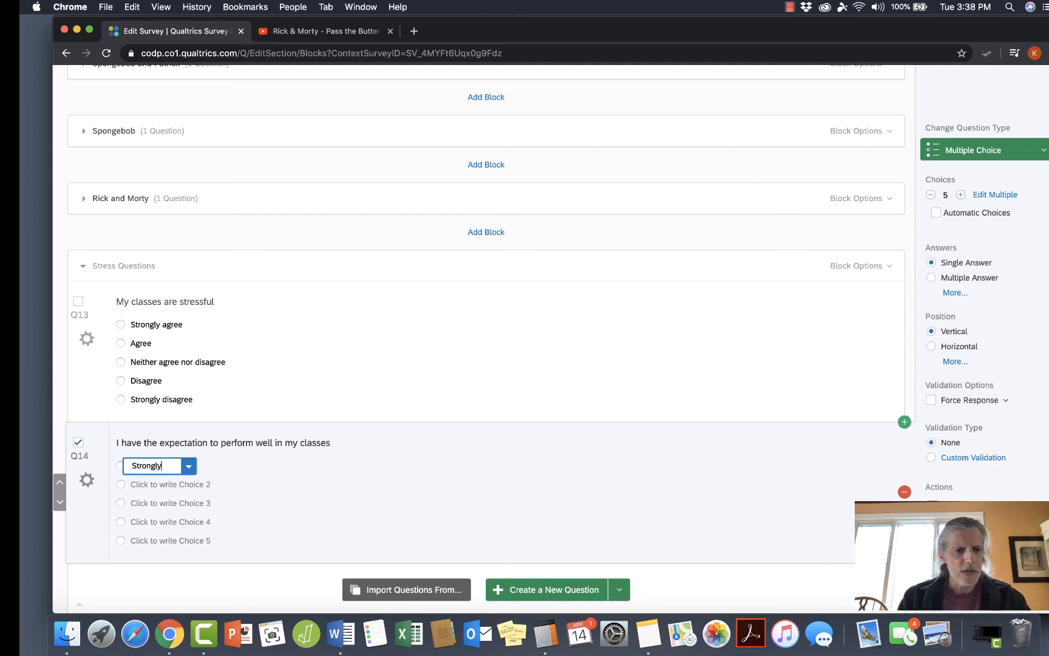
type(" agree")
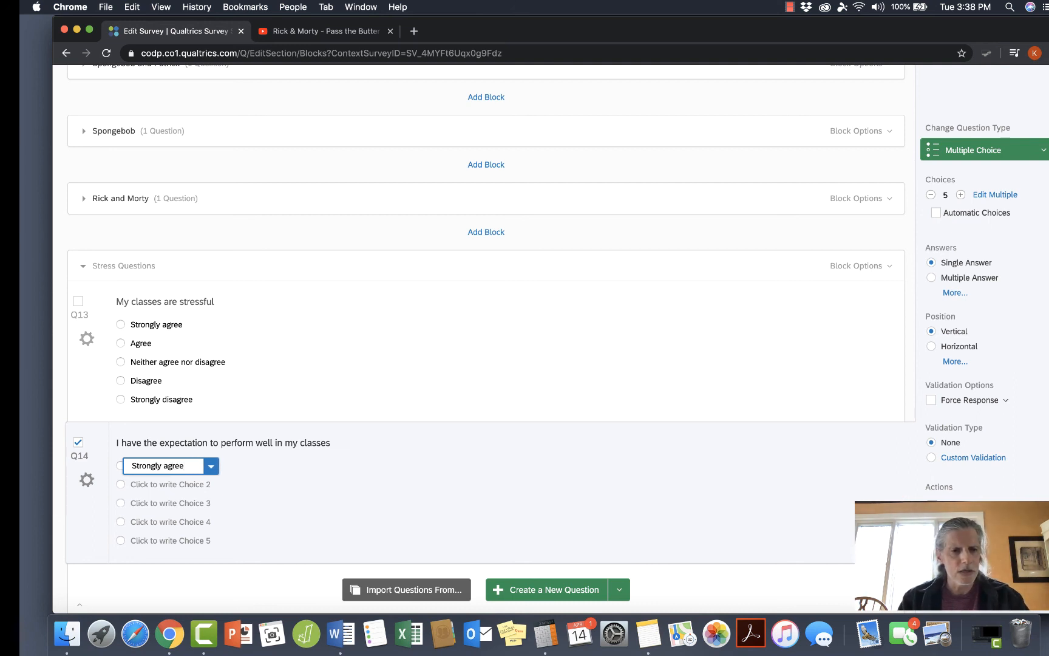
key("Return")
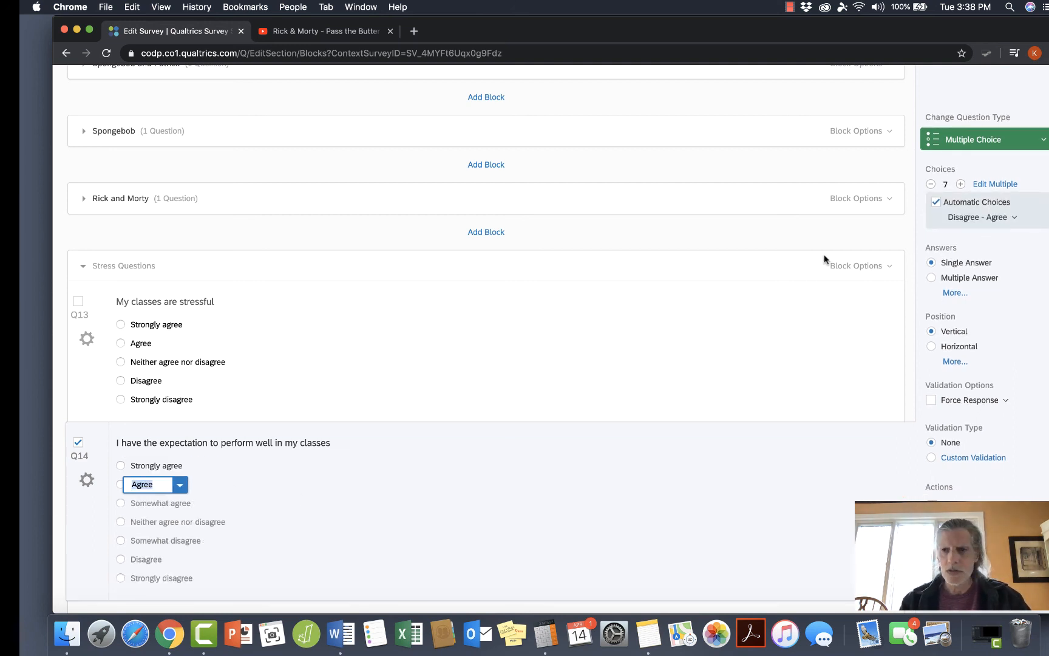
left_click(930, 184)
left_click(930, 185)
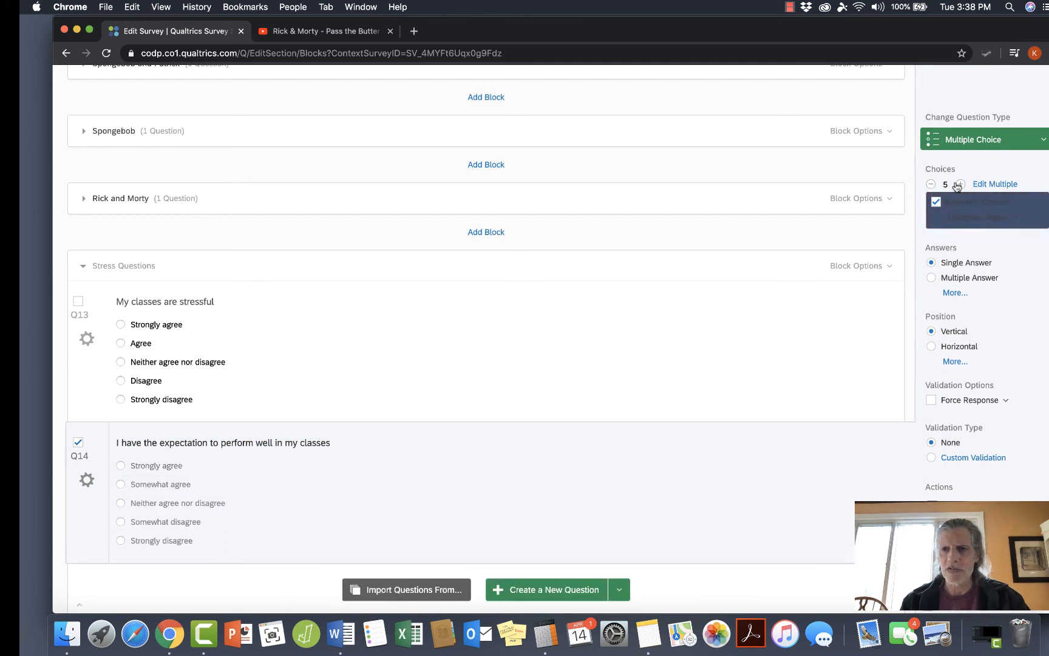
Shorten the second choice of the expectation question to "Agree".
left_click(165, 489)
left_click(176, 484)
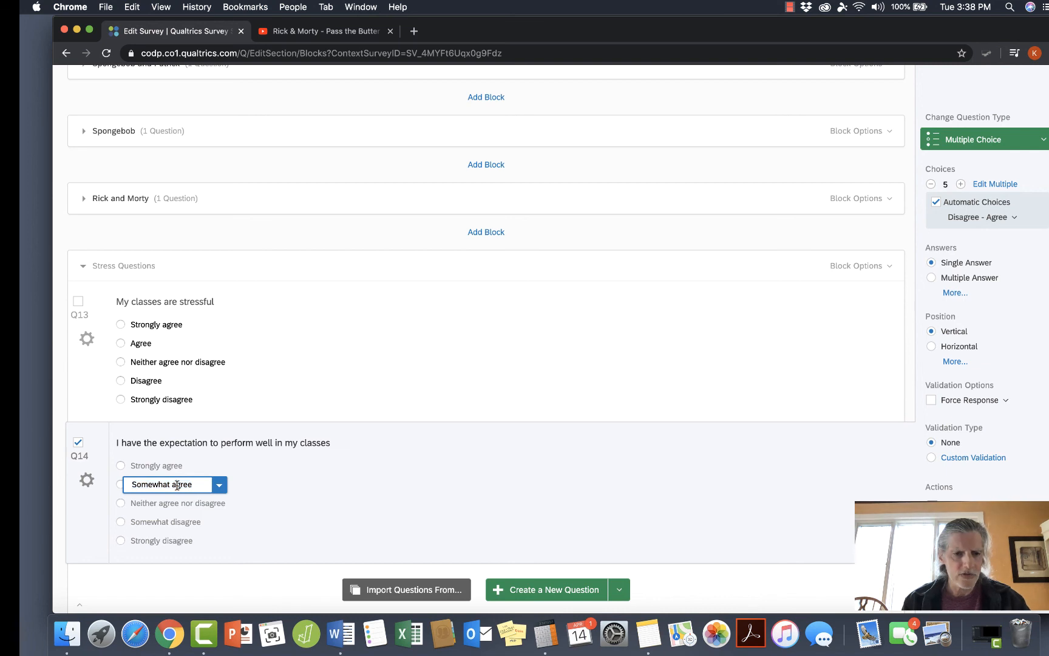
key("BackSpace")
key("BackSpace")
key("BackSpace")
key("BackSpace")
key("BackSpace")
key("BackSpace")
key("BackSpace")
key("BackSpace")
key("BackSpace")
key("BackSpace")
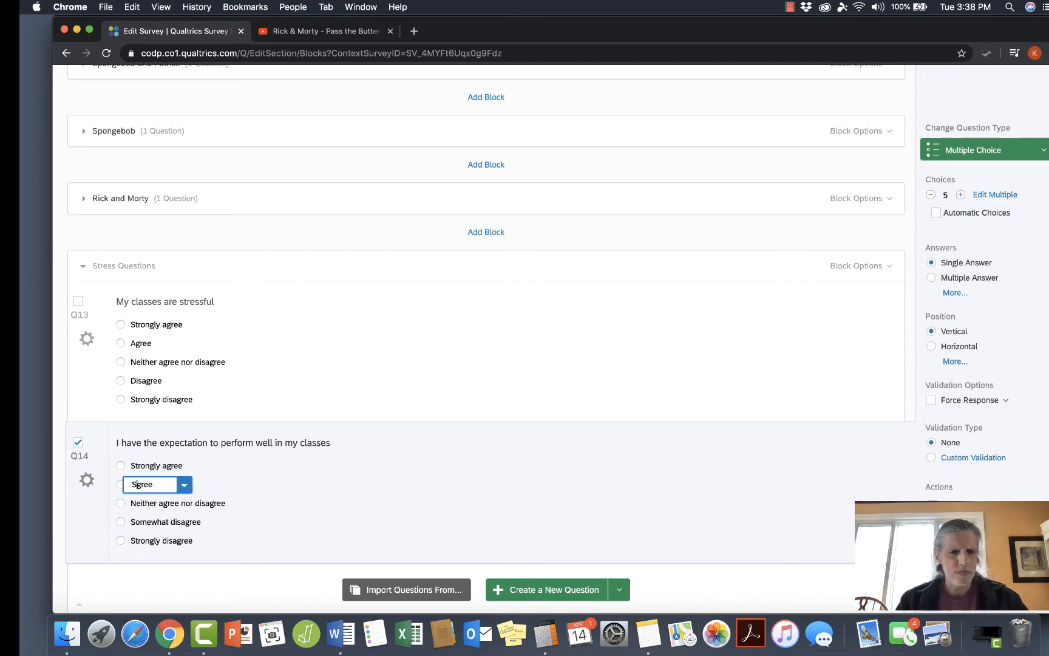
type("A")
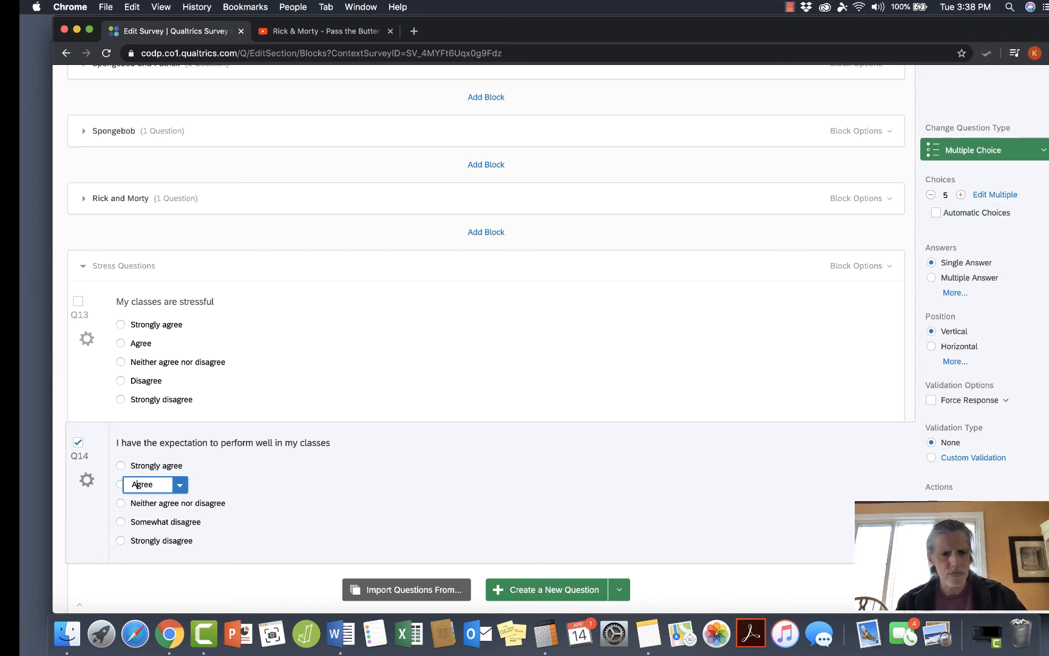
Shorten the fourth choice of the expectation question to "Disagree".
left_click(161, 521)
left_click(174, 523)
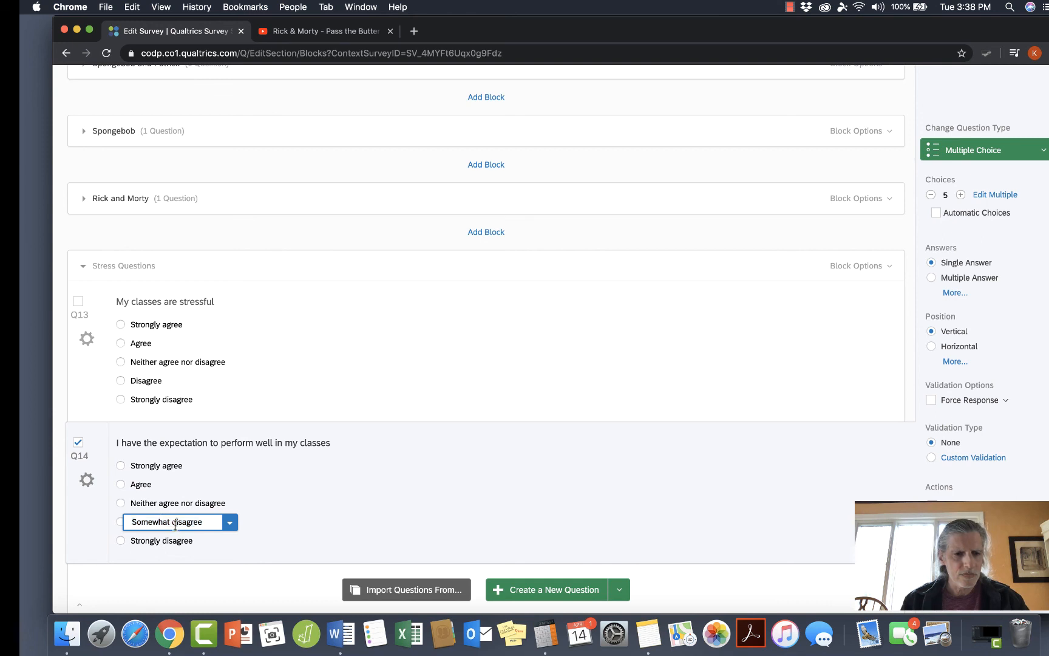
key("BackSpace")
key("BackSpace")
key("BackSpace")
key("BackSpace")
key("BackSpace")
key("BackSpace")
key("BackSpace")
key("BackSpace")
key("BackSpace")
key("BackSpace")
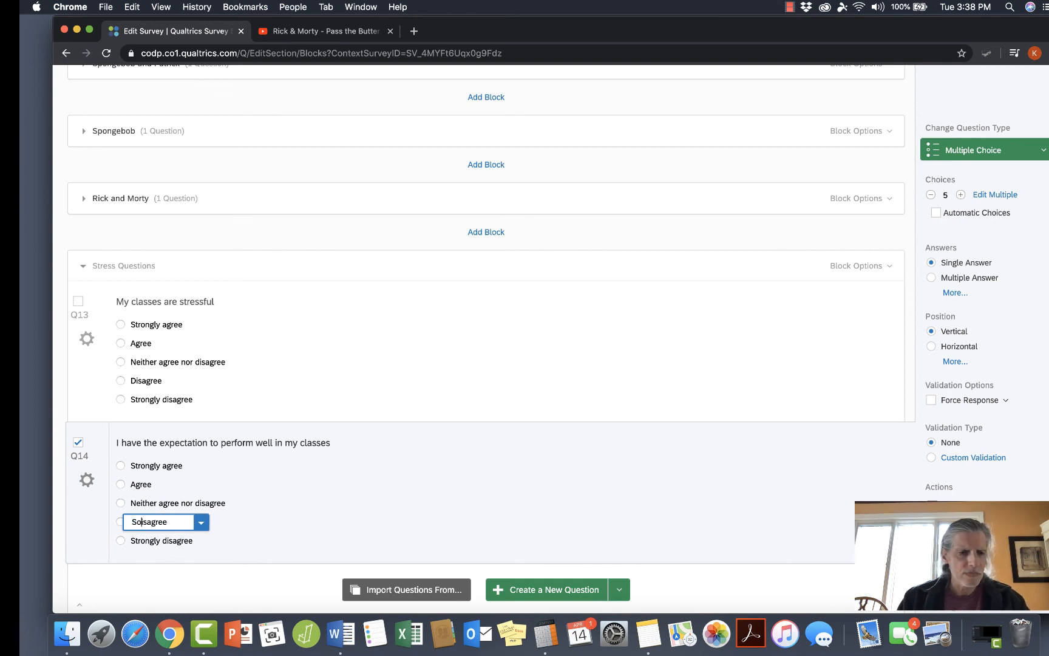
type("D")
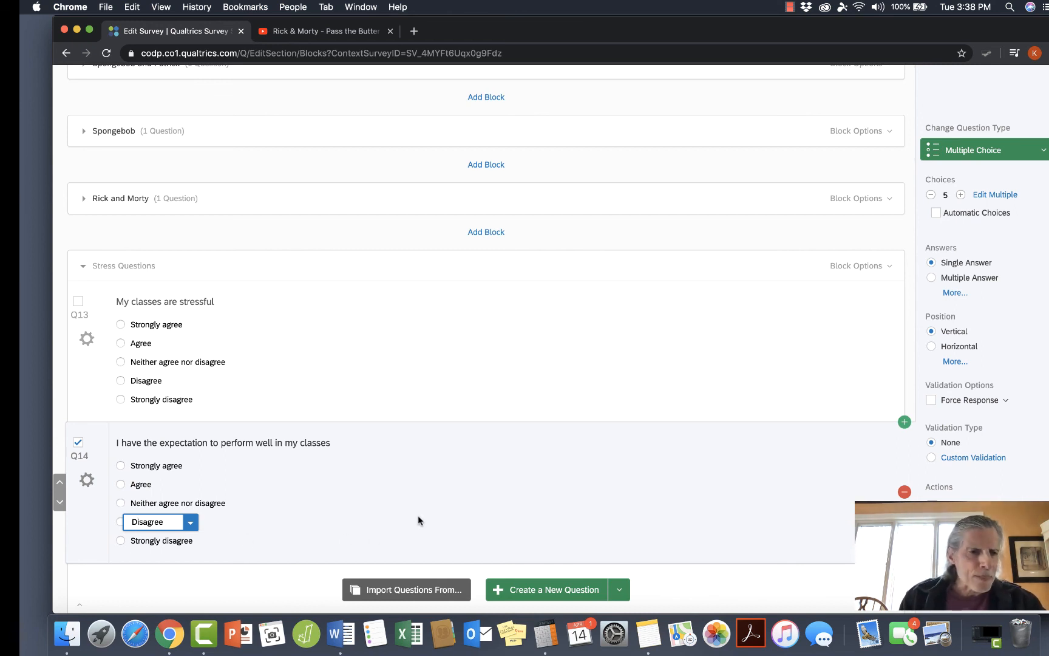
Copy the expectation question and reword the copy as "Performing well in my classes is important to me".
scroll(839, 530, "down", 1)
left_click(839, 530)
left_click(973, 550)
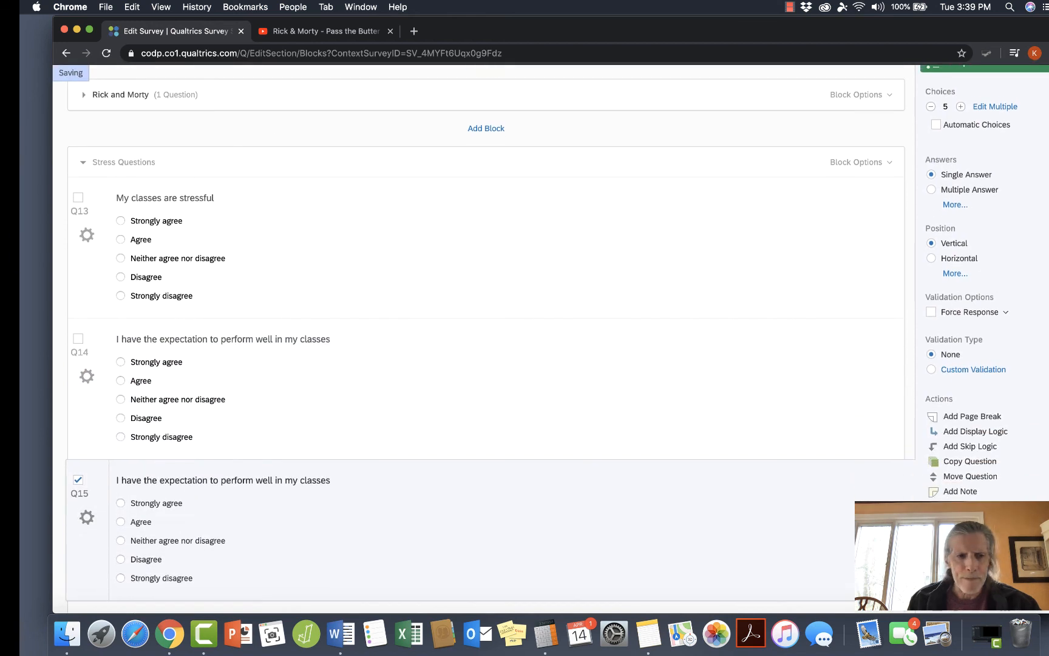
left_click(257, 480)
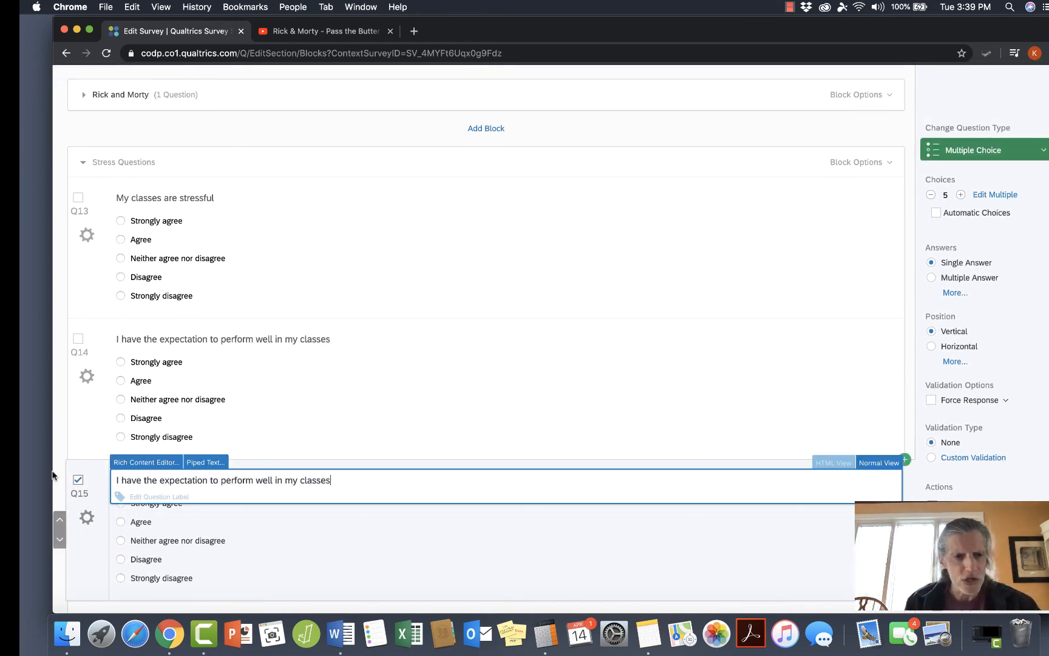
triple_click(113, 476)
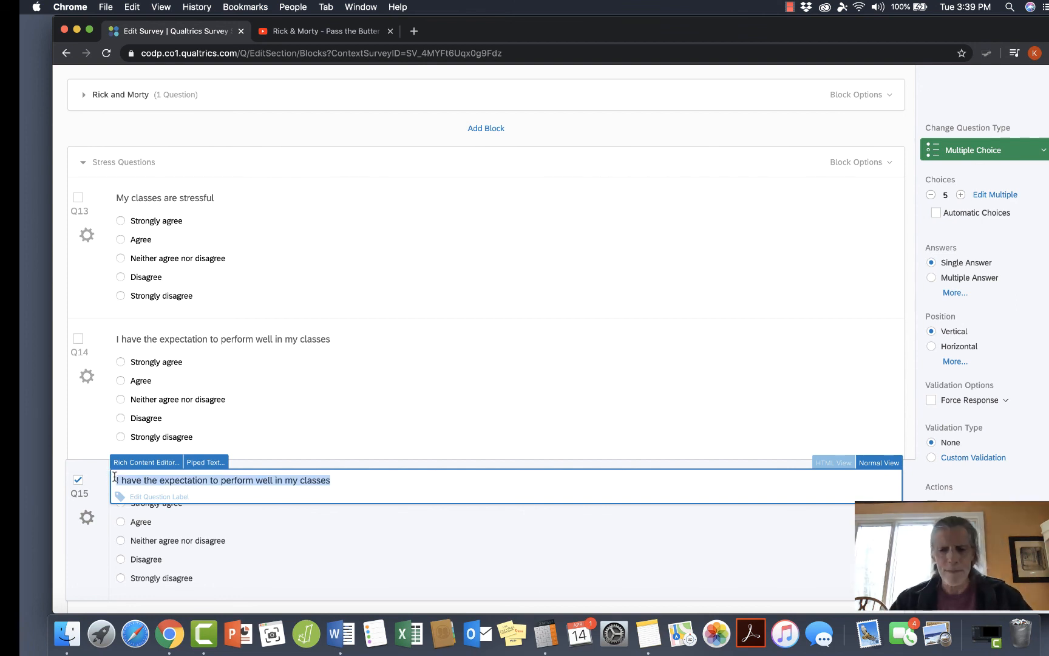
type("Performing we")
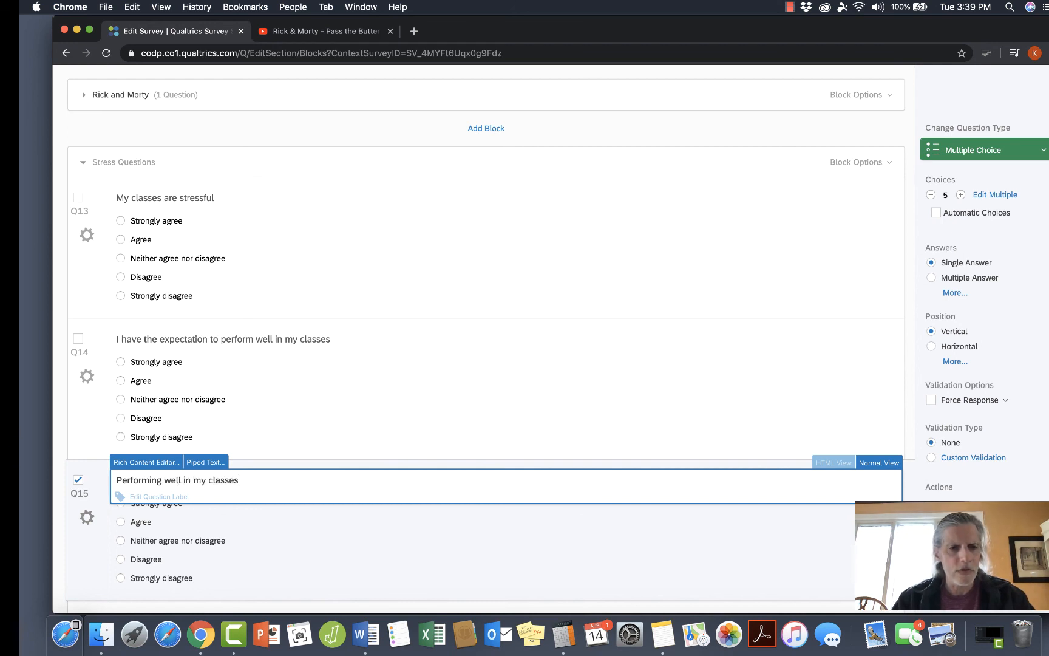
type("tant to me")
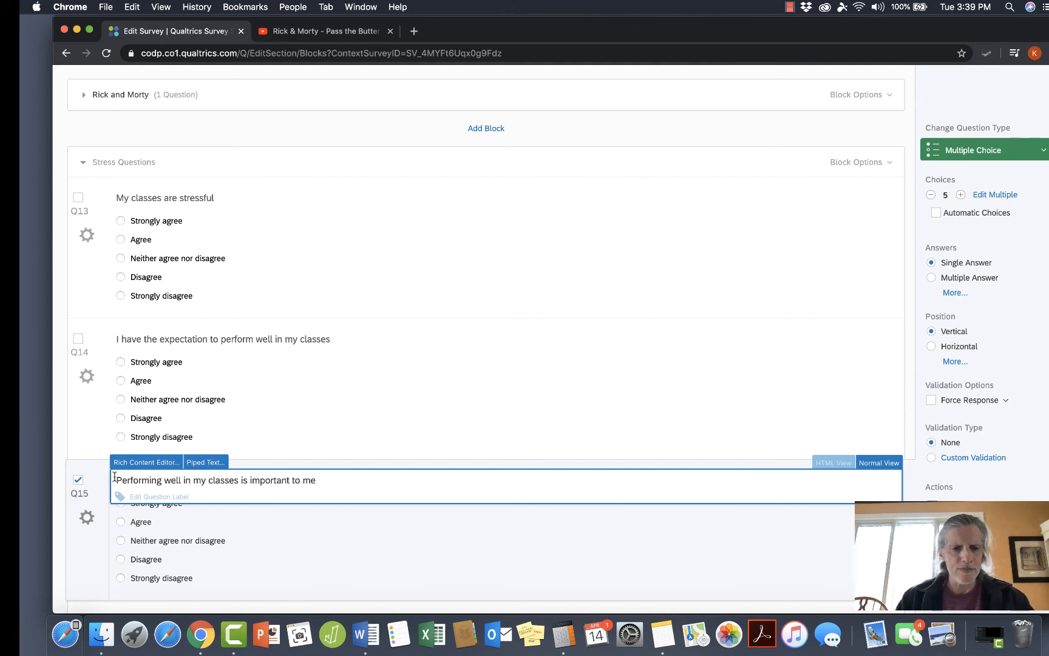
left_click(293, 548)
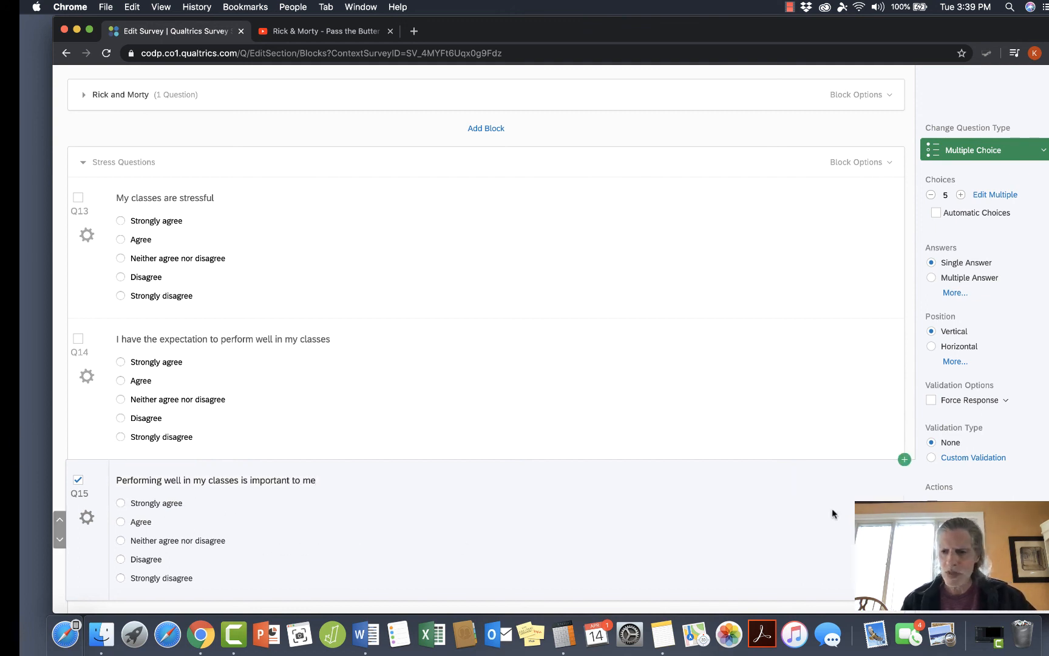
Copy the "Performing well" question and reword the copy as "My classes are a positive challenge".
left_click(966, 548)
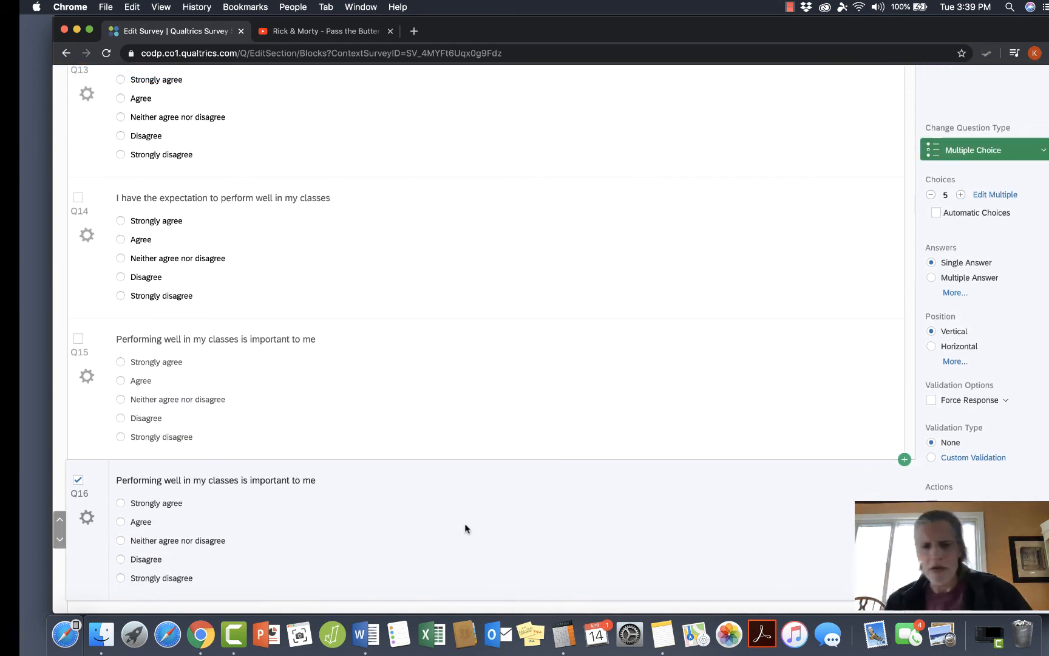
left_click(311, 482)
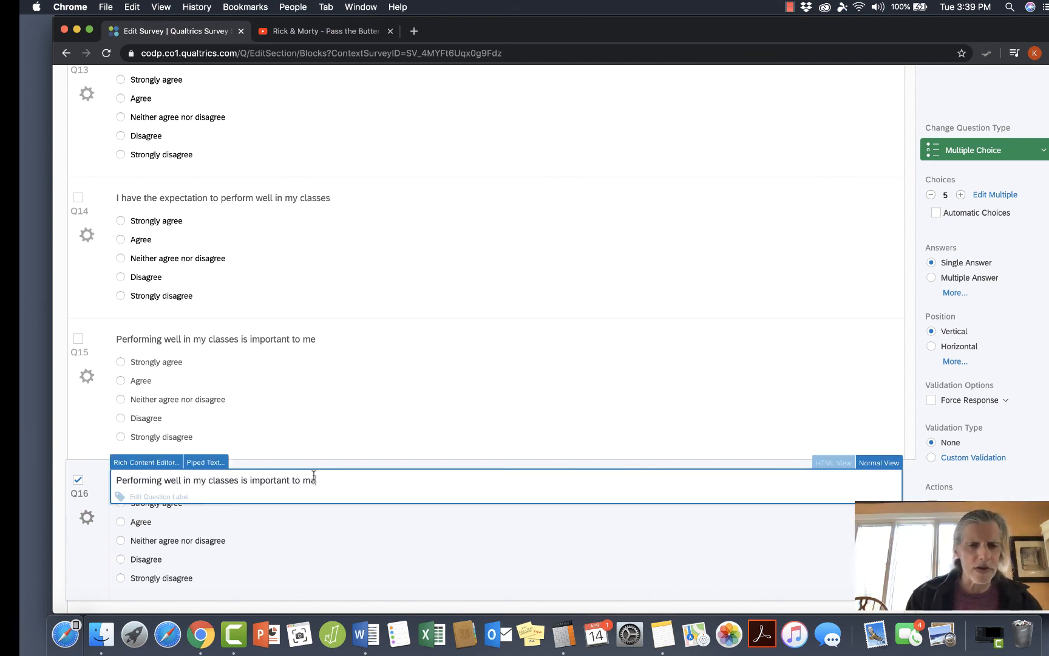
triple_click(118, 478)
type("My classes are a positive c")
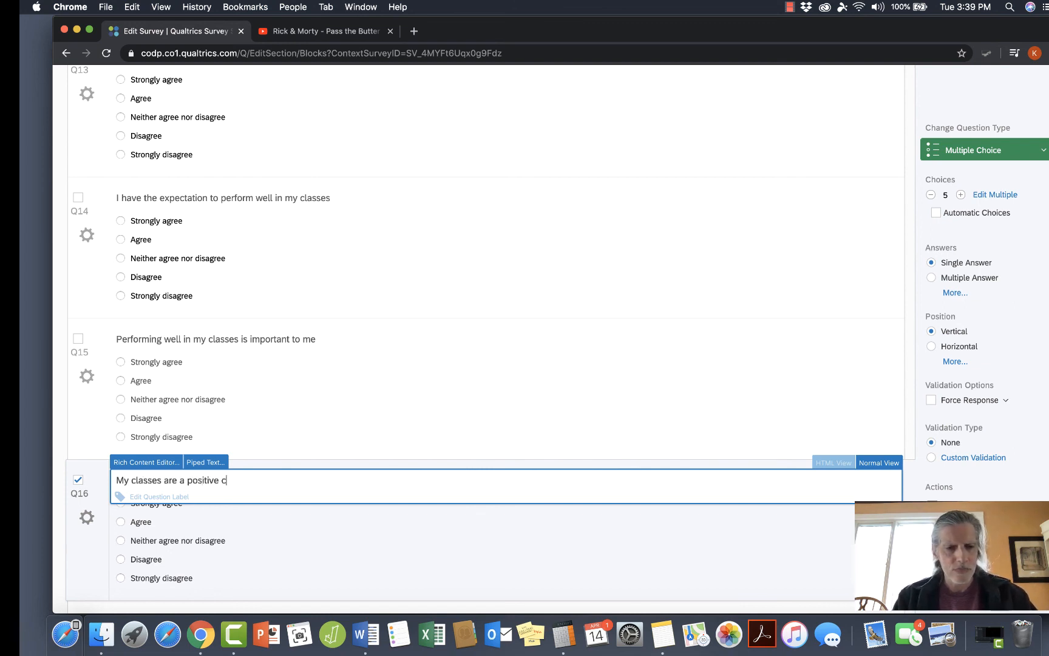
left_click(247, 541)
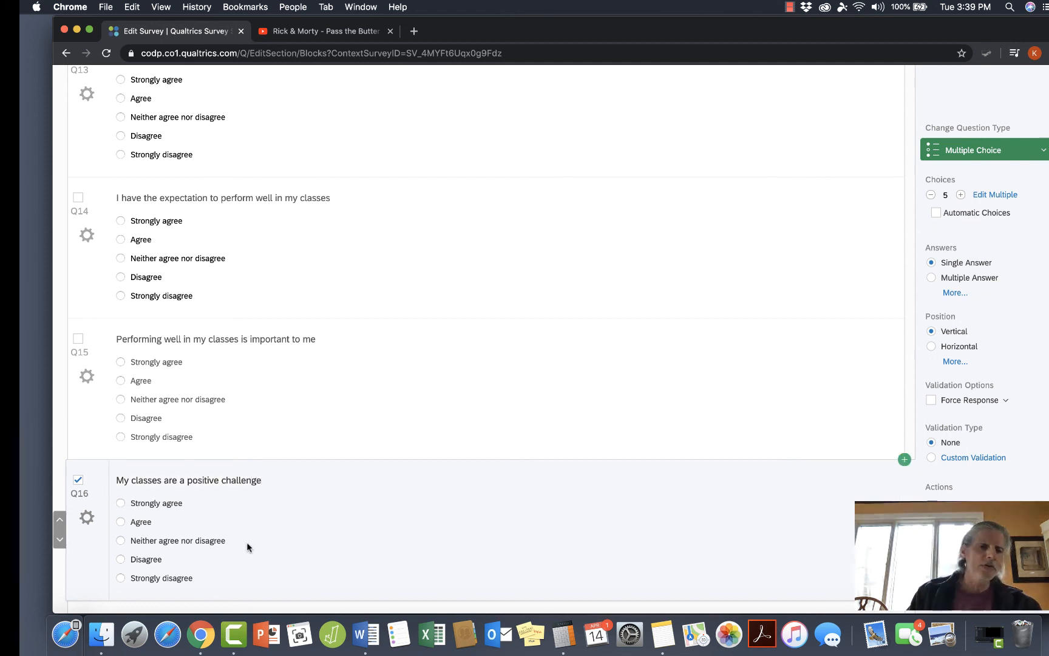
Preview the "My classes are stressful" question on its own and close the preview.
scroll(247, 544, "up", 5)
scroll(246, 542, "up", 1)
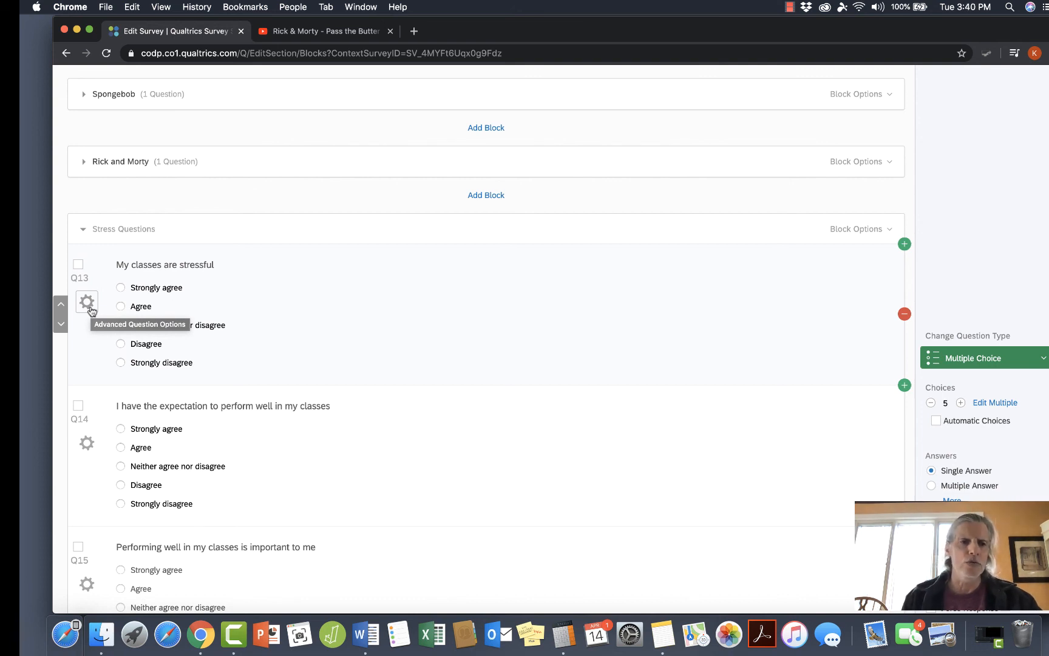
left_click(321, 332)
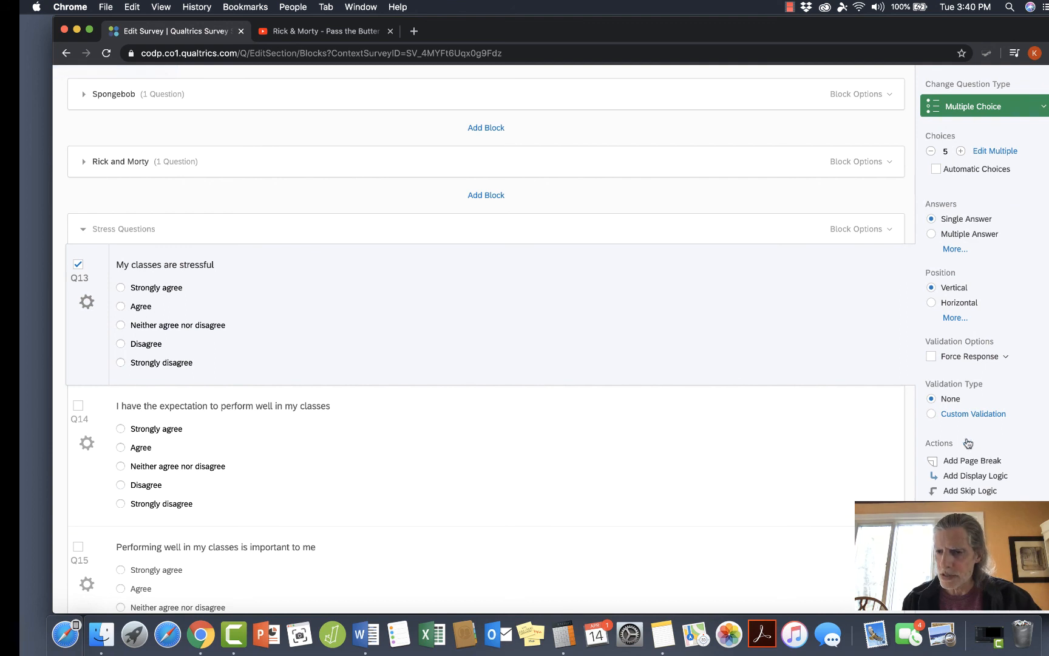
left_click(973, 566)
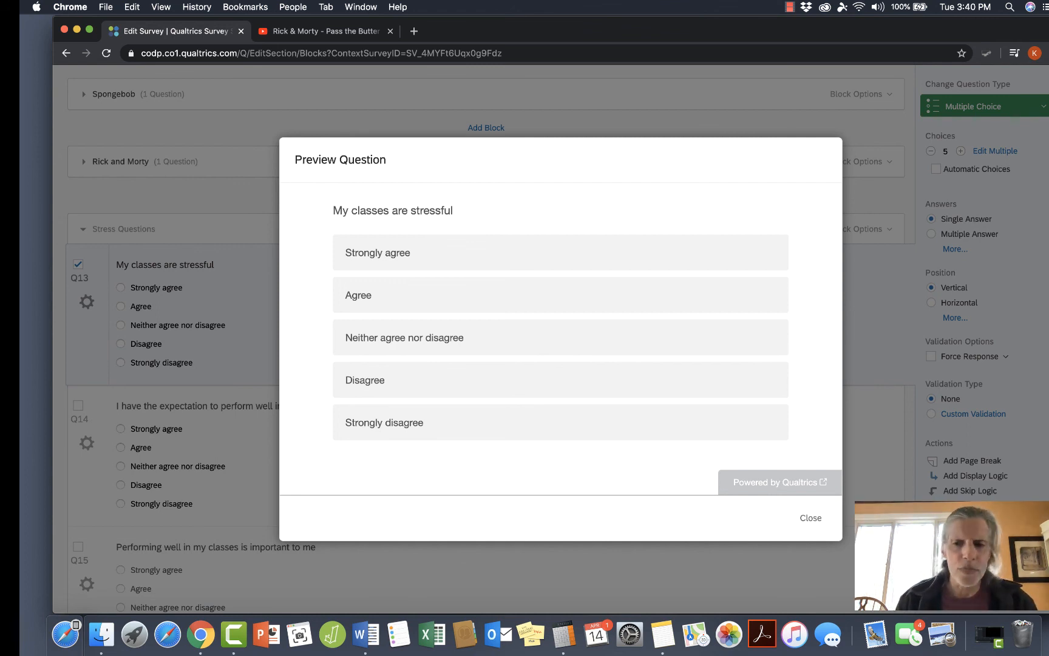
left_click(810, 517)
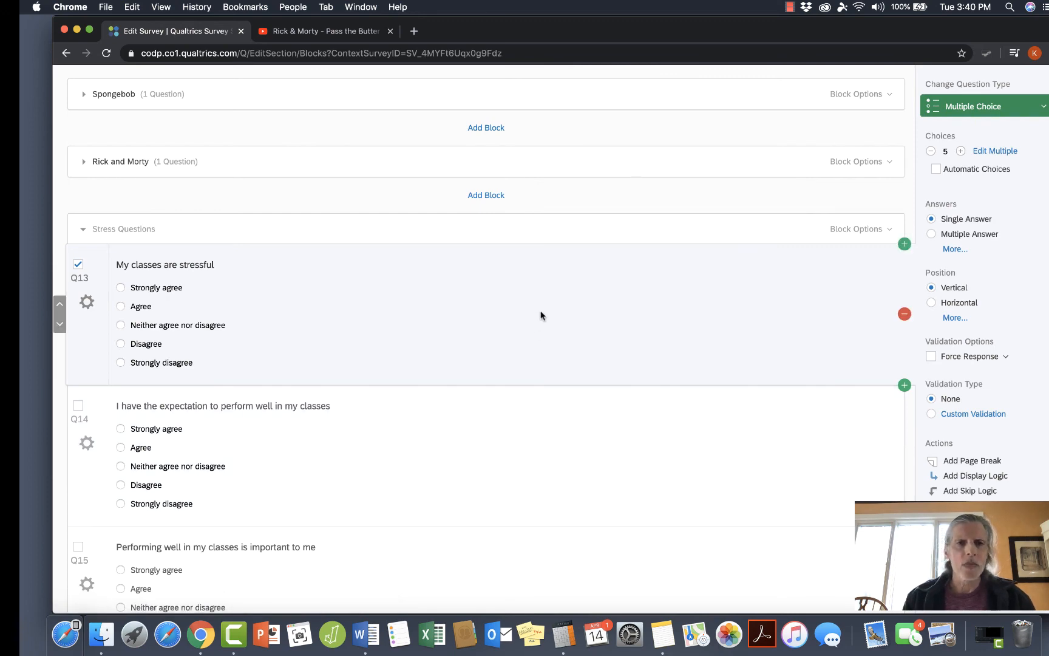
Preview the whole survey, answering "Strongly agree" to the first two stress questions and reviewing the remaining ones, and return to the editor.
scroll(454, 363, "up", 3)
scroll(455, 363, "up", 5)
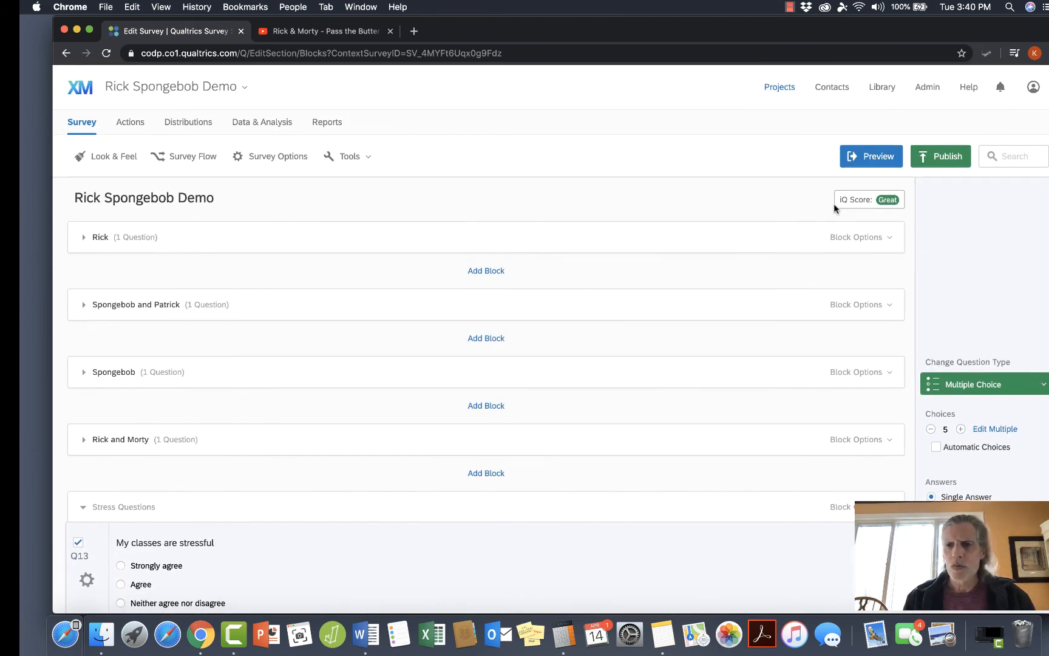
left_click(876, 159)
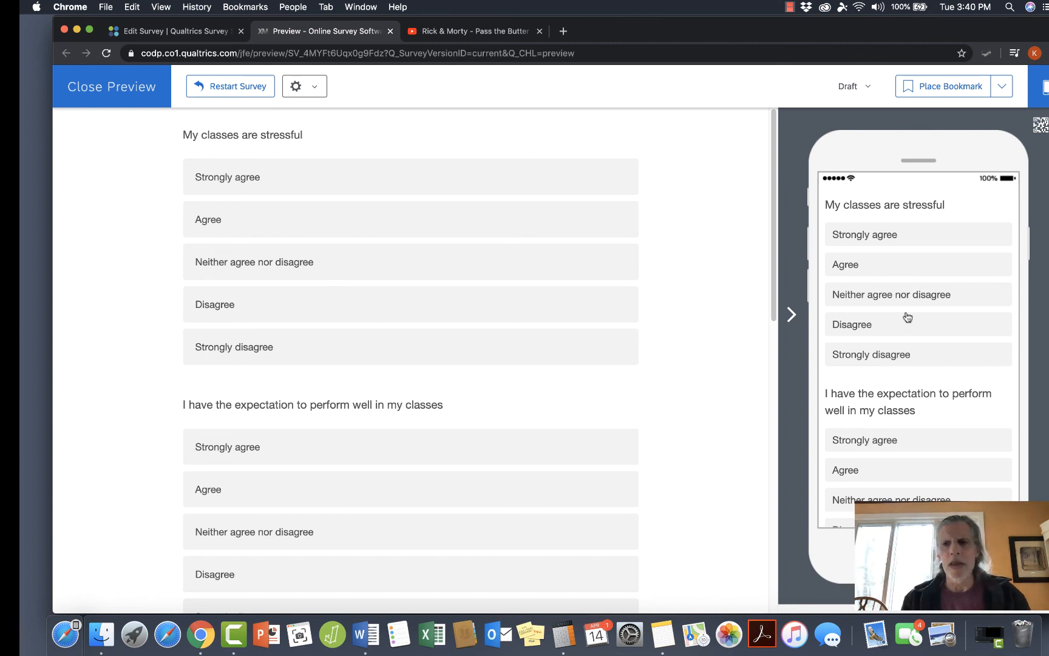
left_click(900, 243)
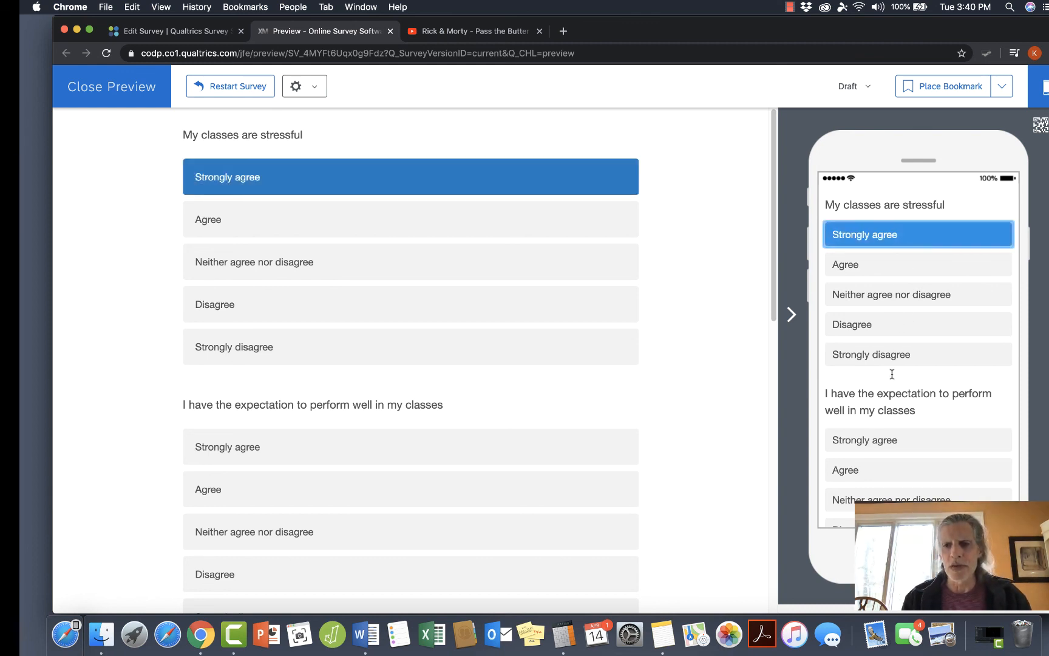
left_click(892, 438)
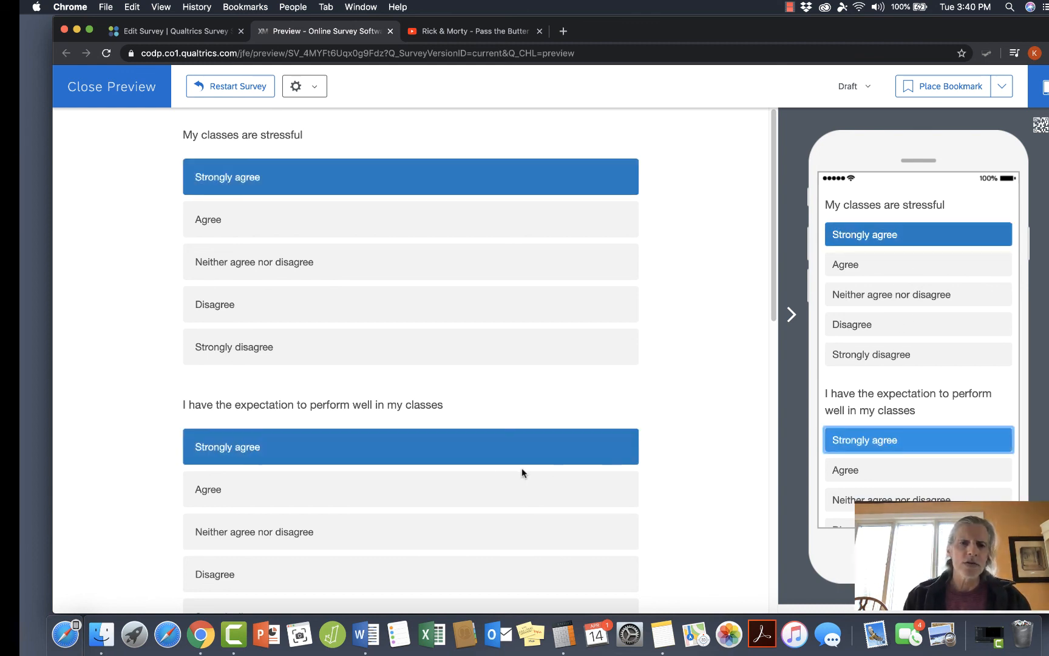
scroll(556, 472, "down", 10)
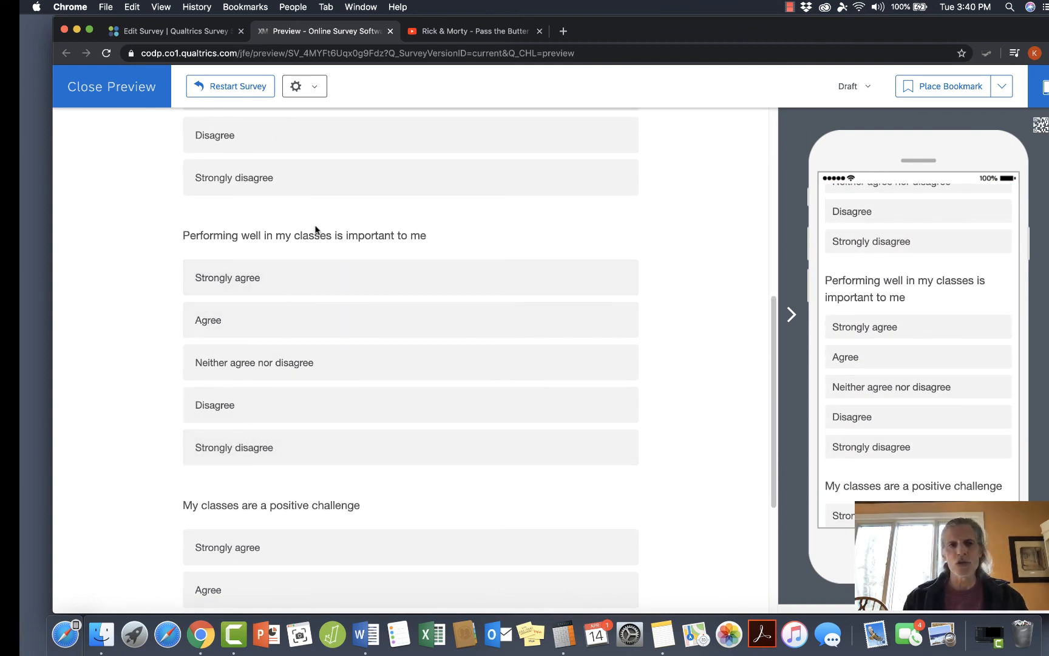
left_click(111, 87)
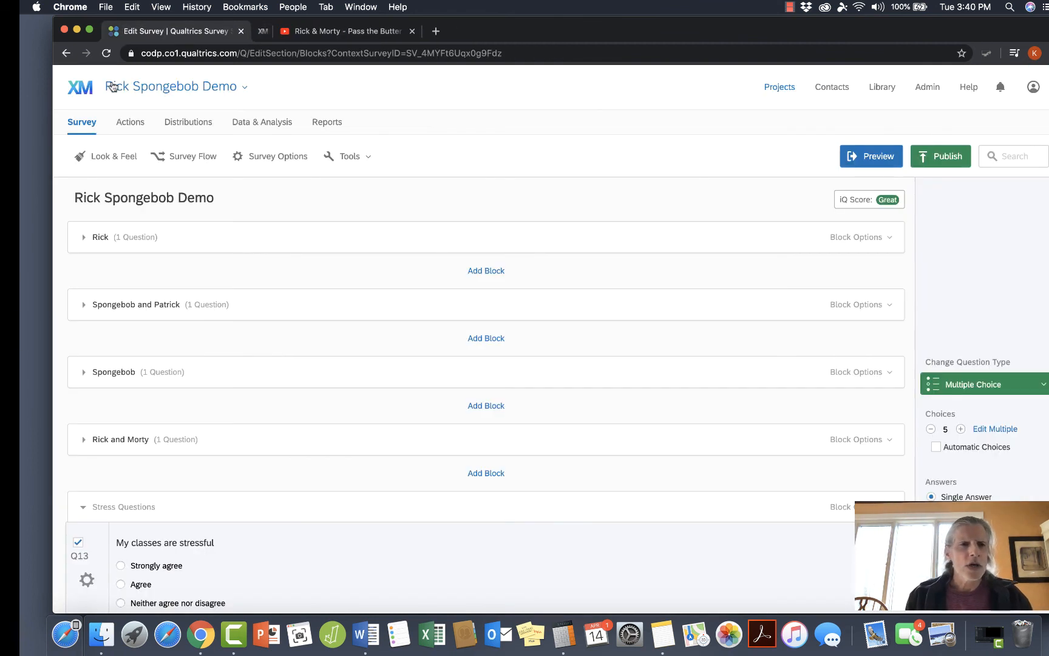
scroll(203, 388, "down", 2)
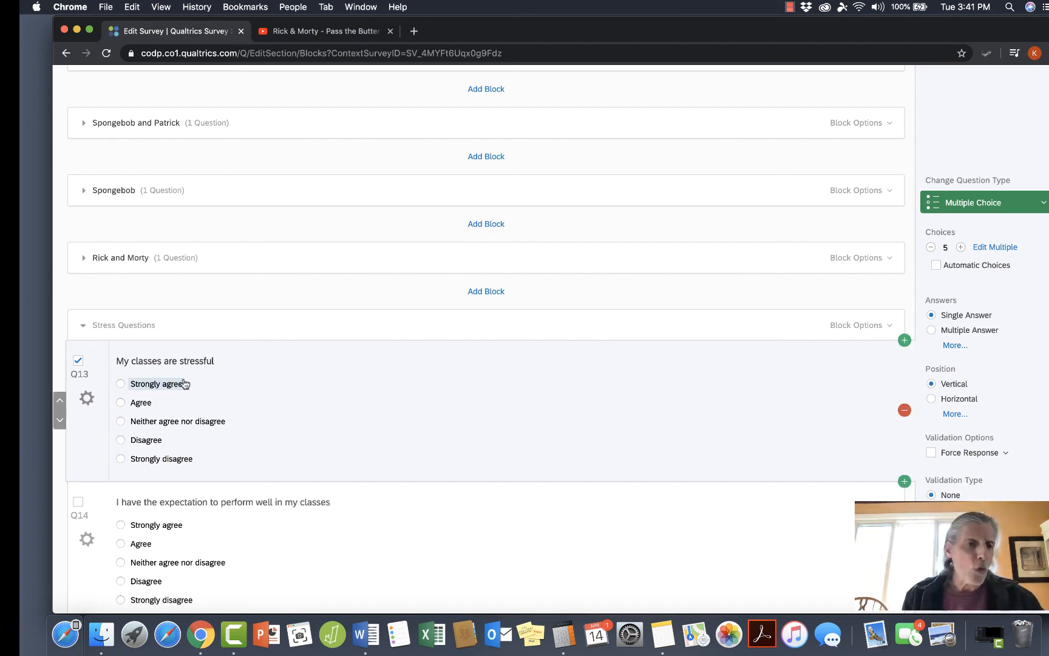
Set the Stress Questions block to randomize the order of all its questions and save the setting.
scroll(183, 382, "down", 6)
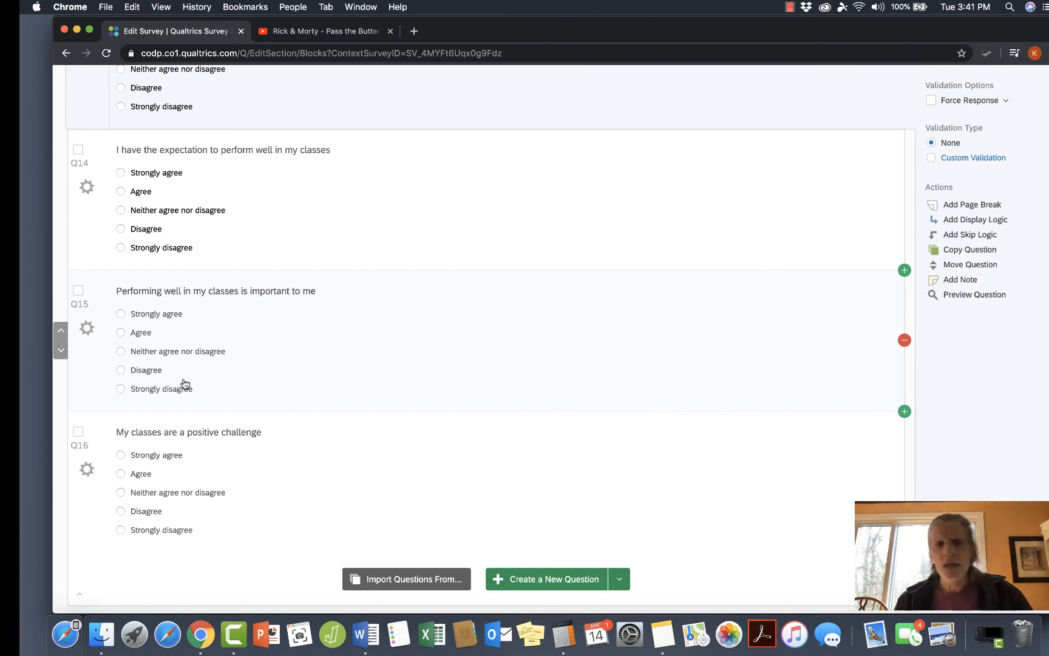
scroll(307, 304, "up", 1)
scroll(308, 304, "up", 2)
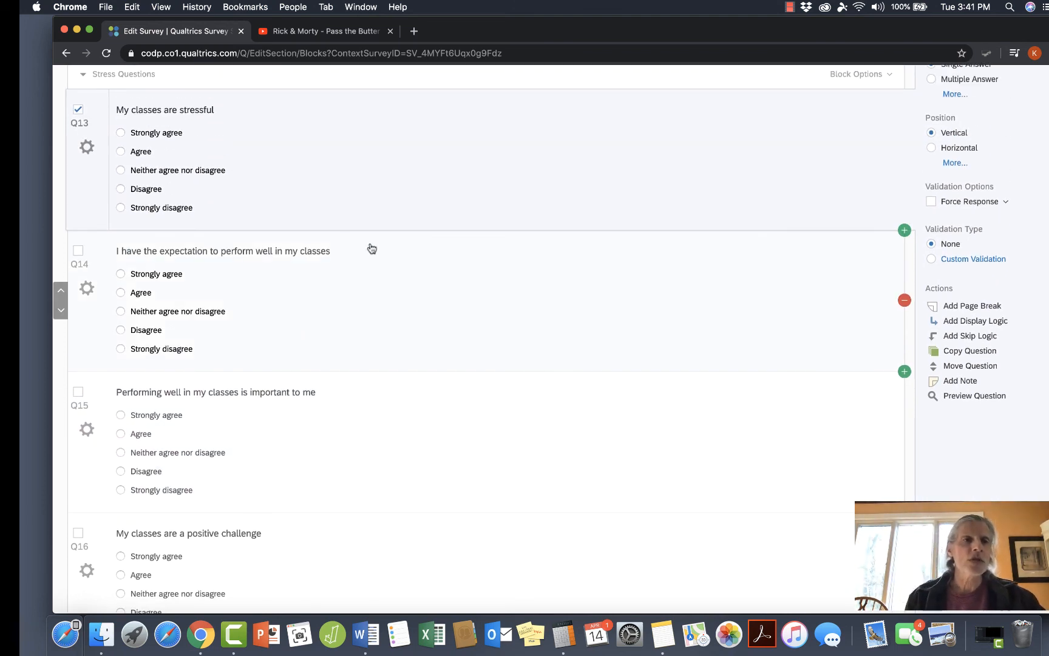
scroll(370, 247, "up", 4)
scroll(371, 248, "up", 1)
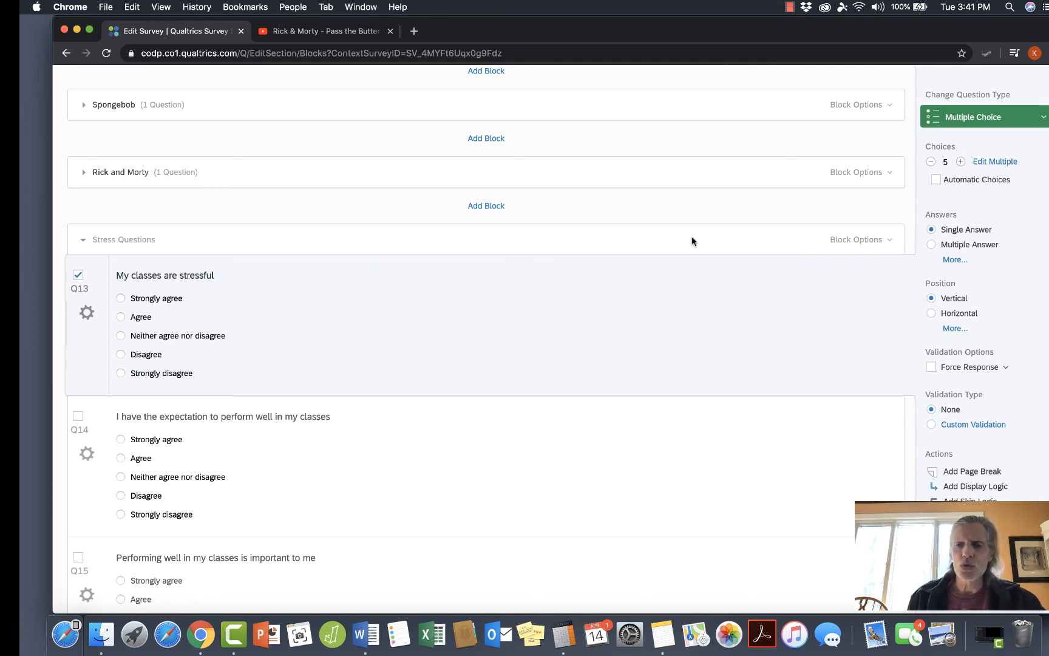
left_click(859, 240)
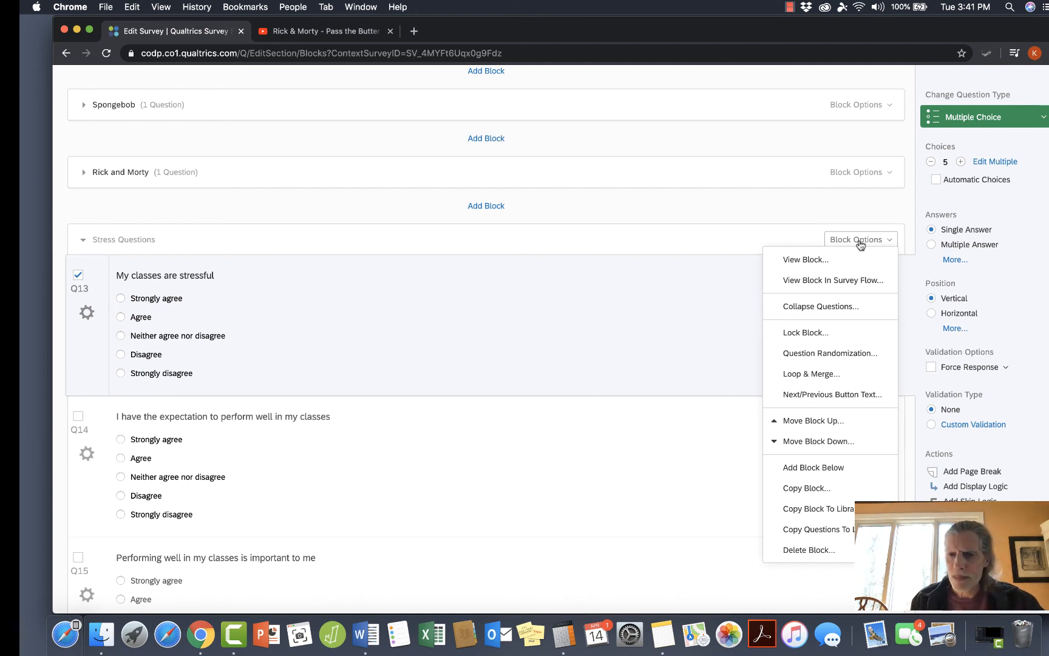
left_click(828, 353)
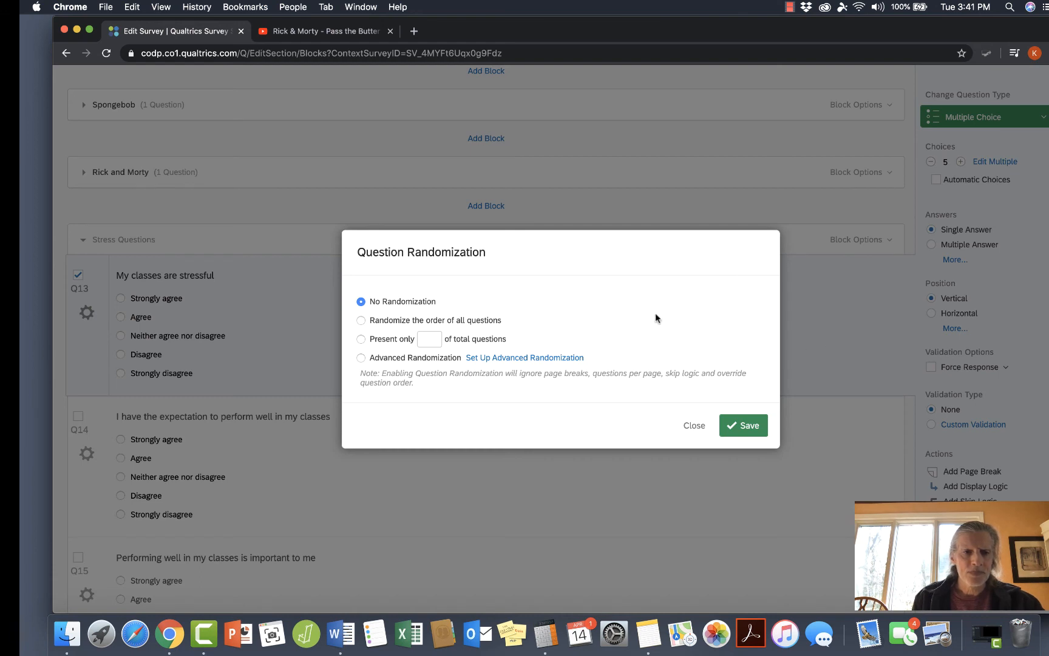
left_click(362, 321)
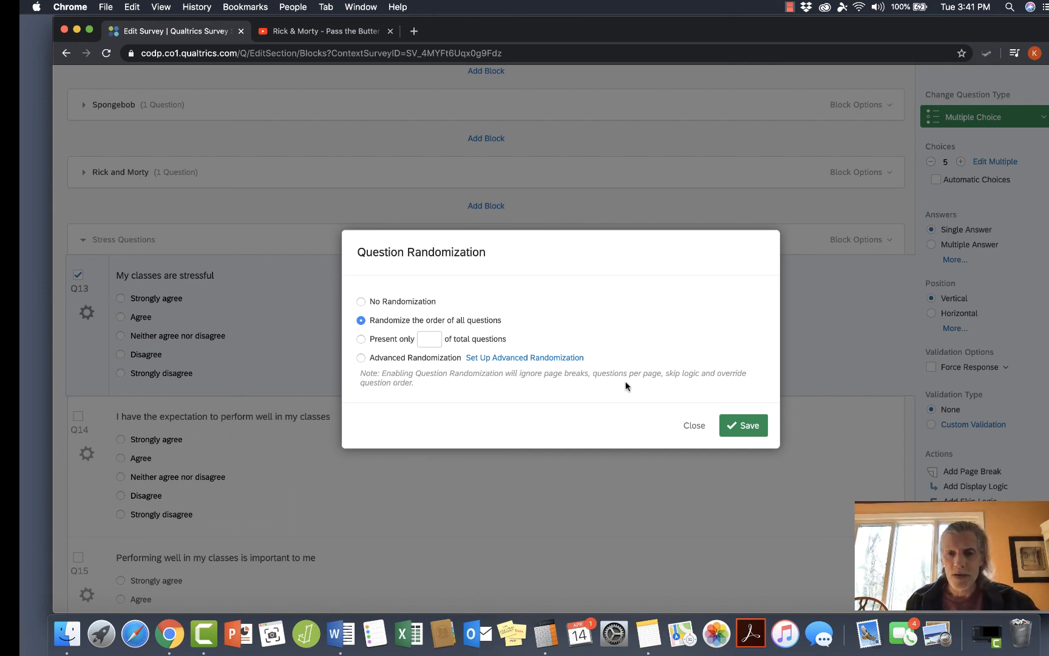
left_click(736, 427)
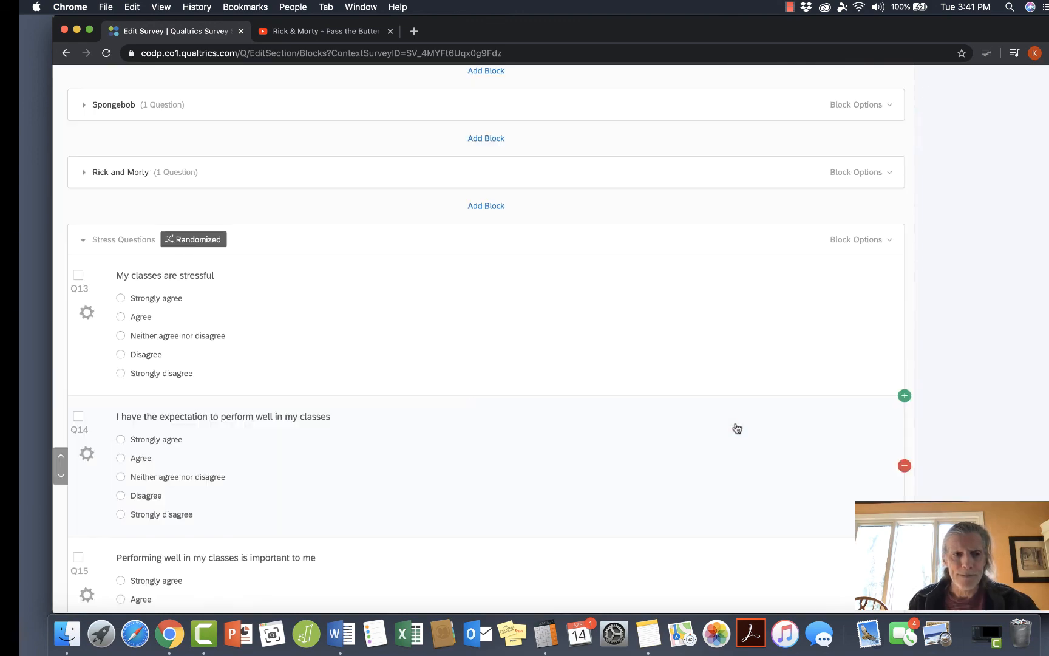
Expand and collapse the four picture blocks from Rick to Rick and Morty to check their contents.
scroll(702, 412, "up", 5)
scroll(621, 401, "up", 3)
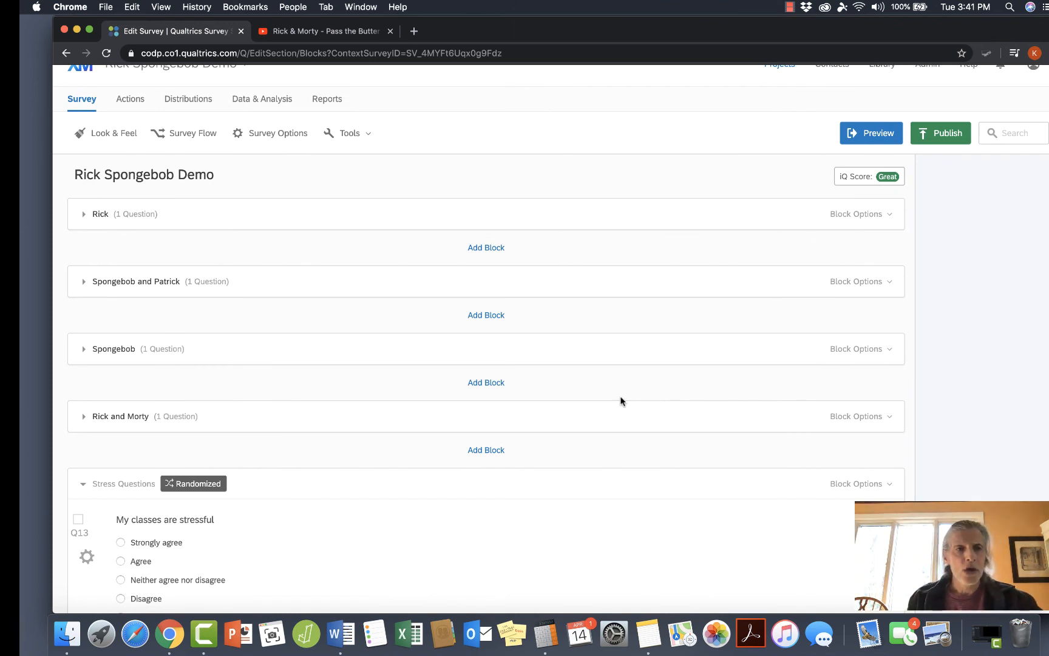
left_click(83, 215)
left_click(83, 215)
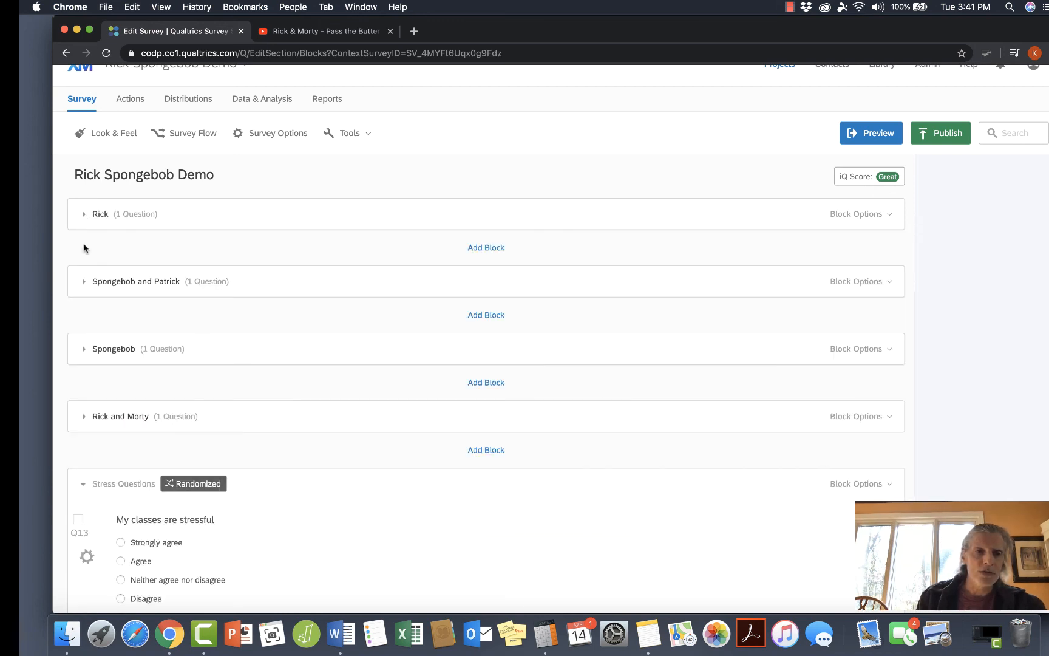
left_click(84, 283)
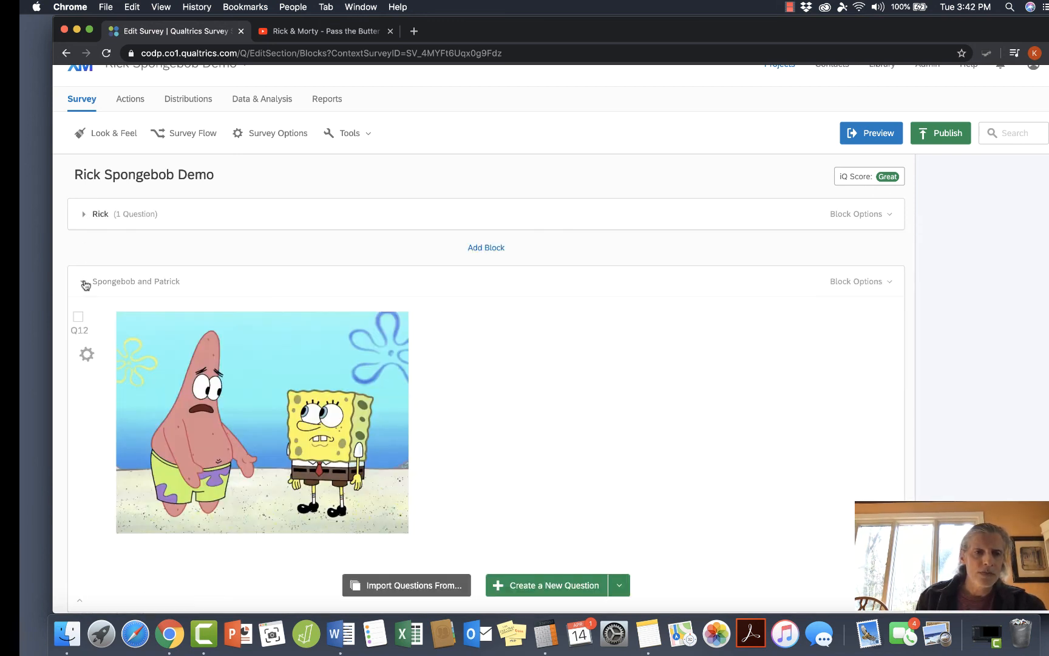
left_click(84, 282)
left_click(84, 350)
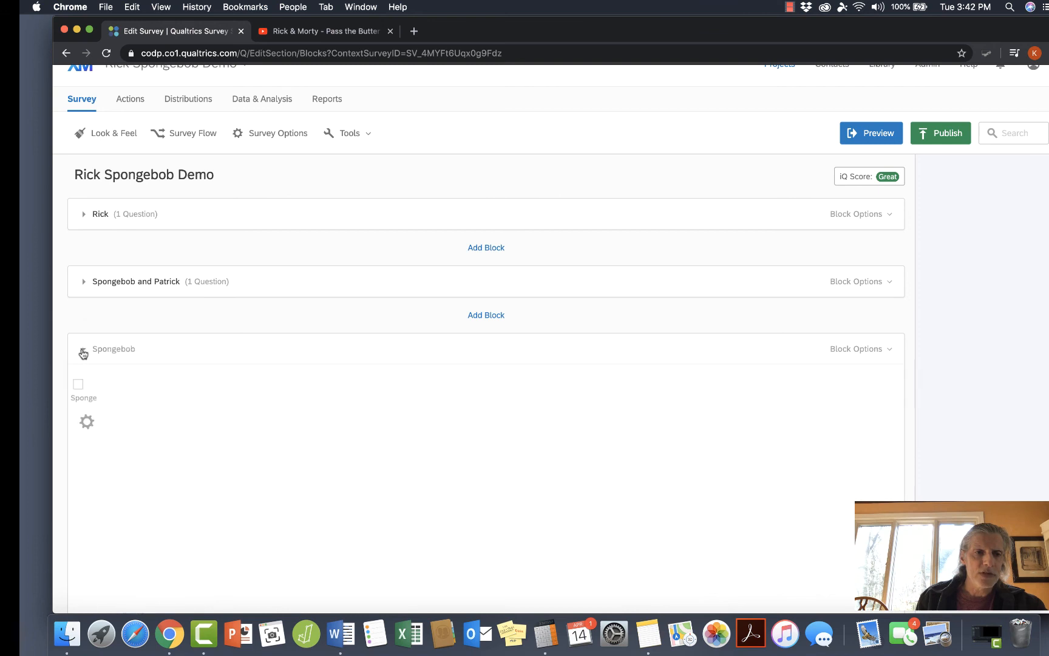
left_click(84, 351)
left_click(84, 417)
left_click(84, 417)
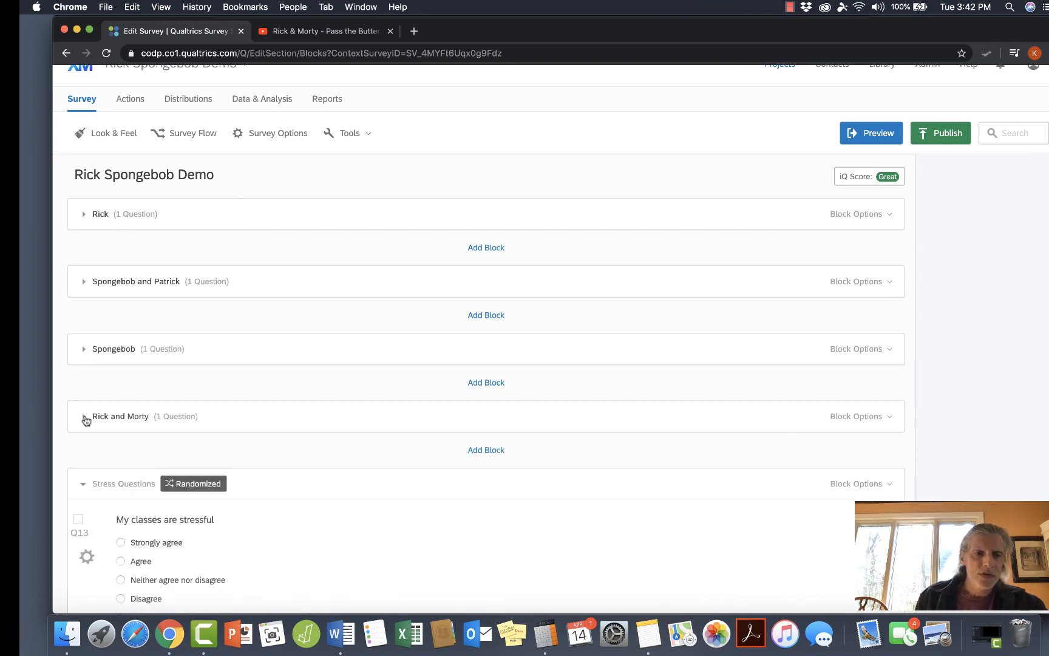
Review the four questions in the Stress Questions block and the Extra Block that follows it.
scroll(85, 418, "down", 5)
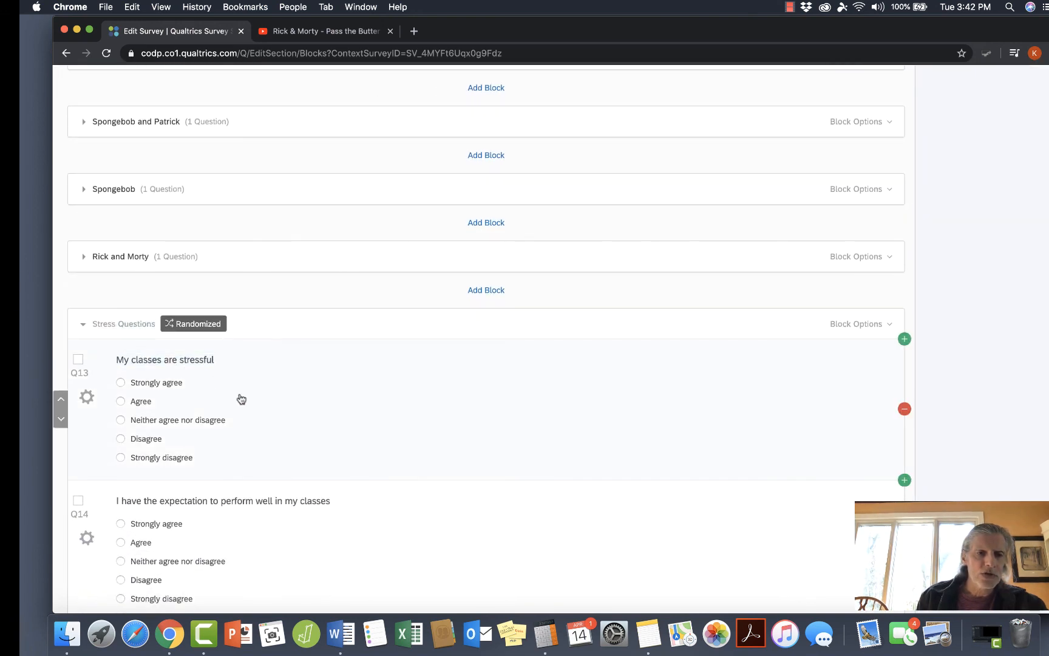
scroll(241, 399, "down", 7)
scroll(241, 398, "down", 3)
scroll(237, 398, "up", 8)
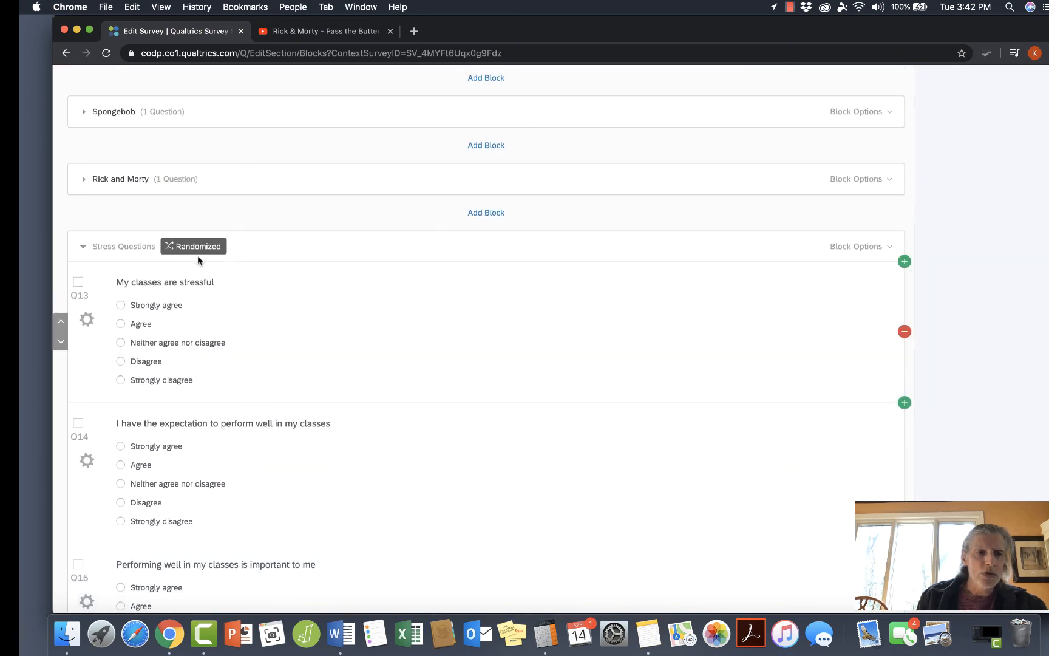
scroll(343, 344, "down", 8)
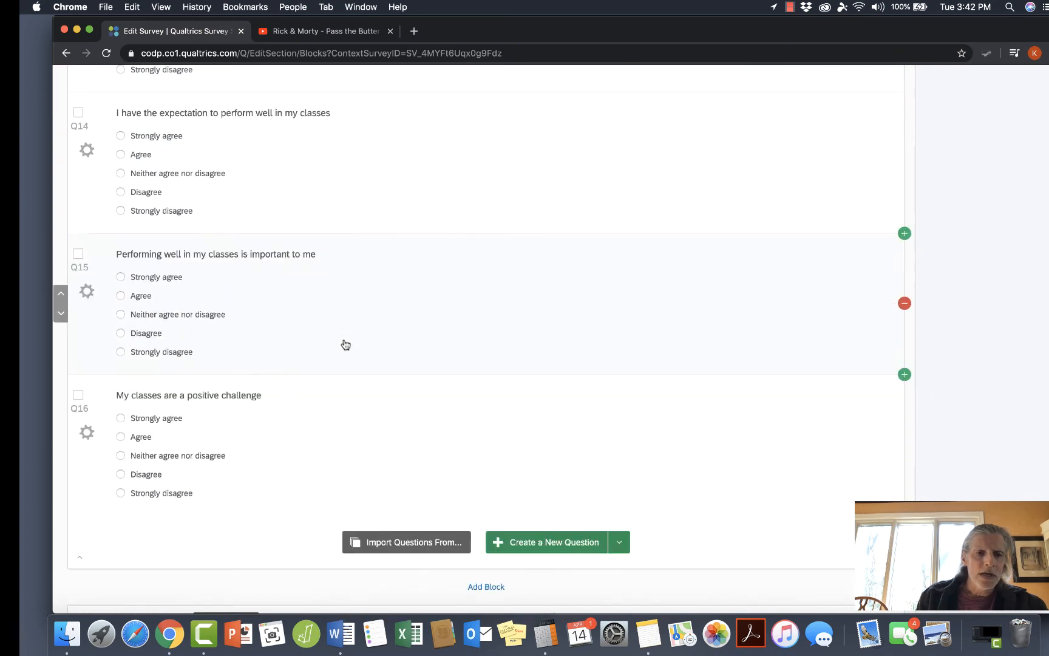
scroll(346, 344, "down", 7)
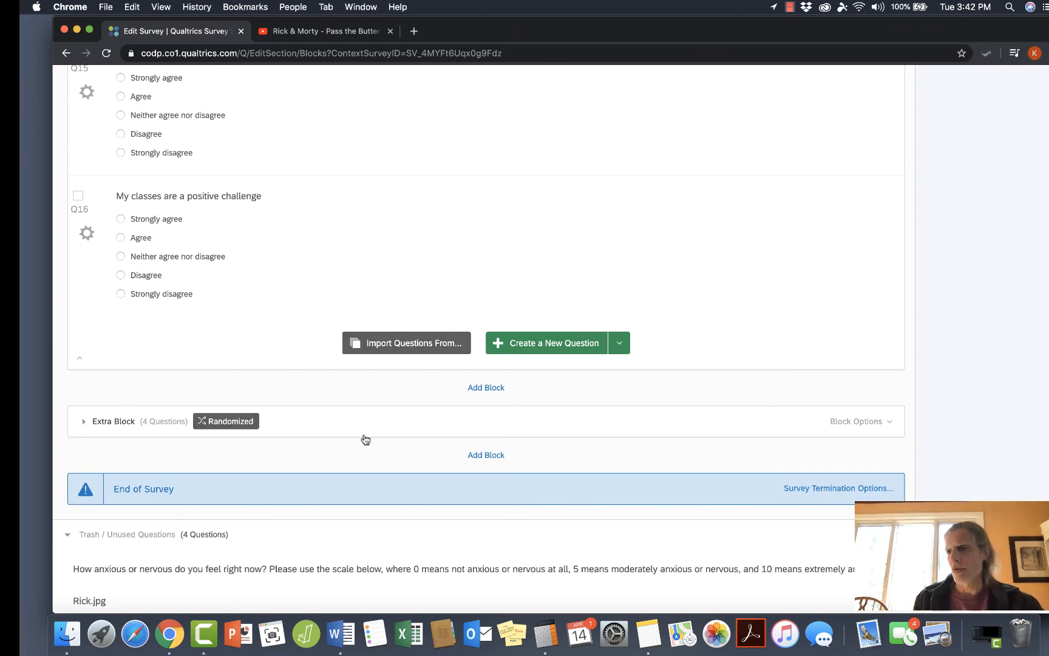
scroll(366, 439, "up", 8)
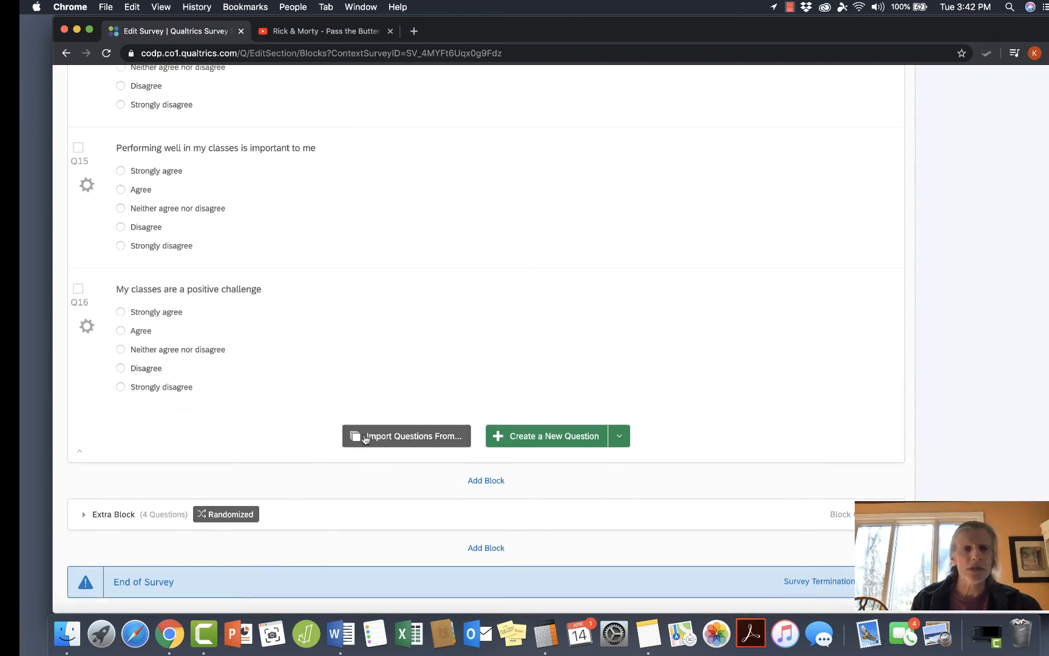
In the survey flow, move the Stress Questions block out of the Randomizer and place it ahead of the Extra Block.
scroll(365, 439, "up", 14)
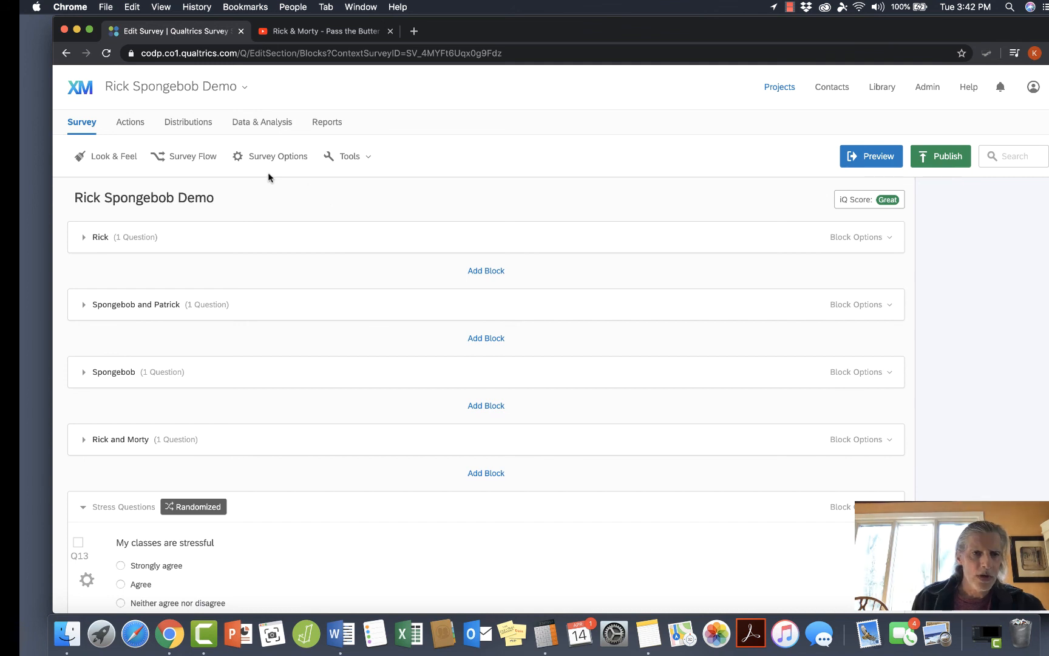
left_click(201, 159)
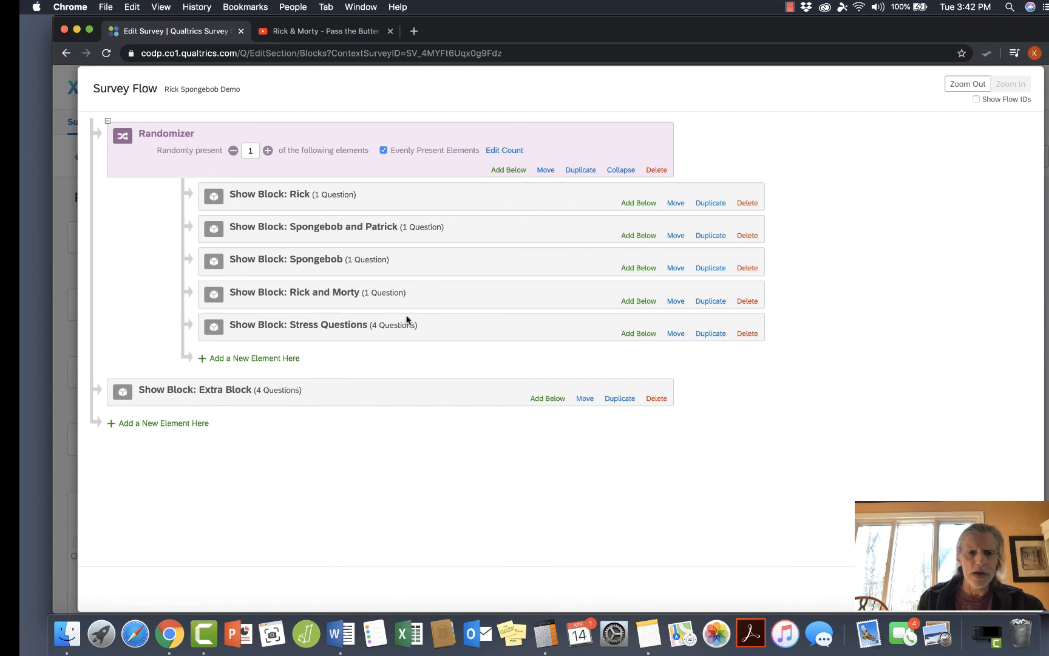
left_click(675, 333)
left_click_drag(681, 335, 576, 422)
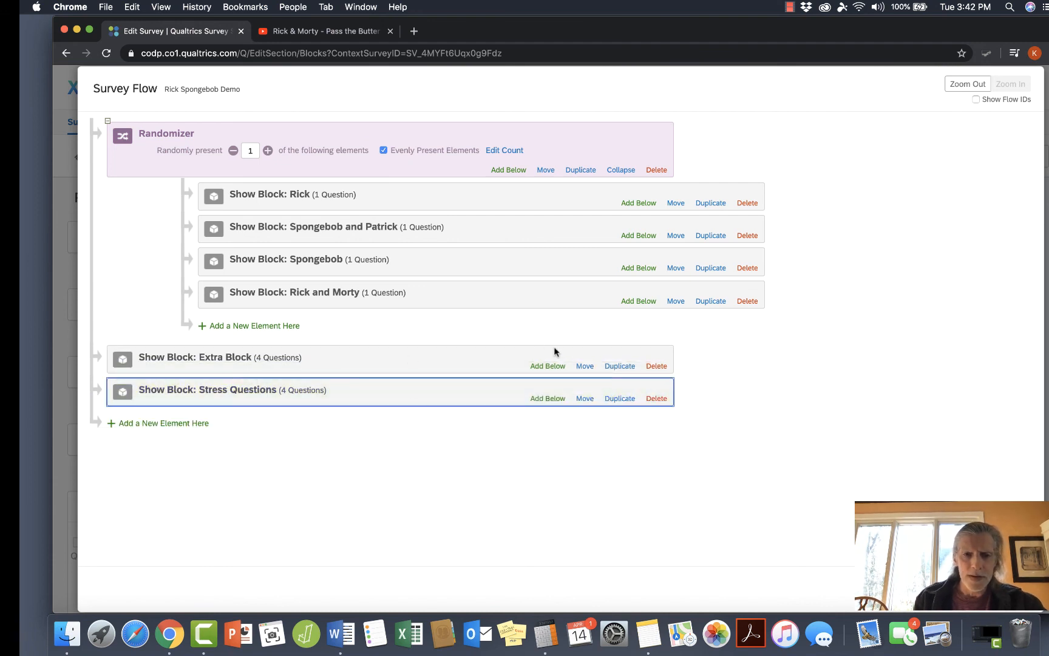
left_click_drag(581, 365, 580, 417)
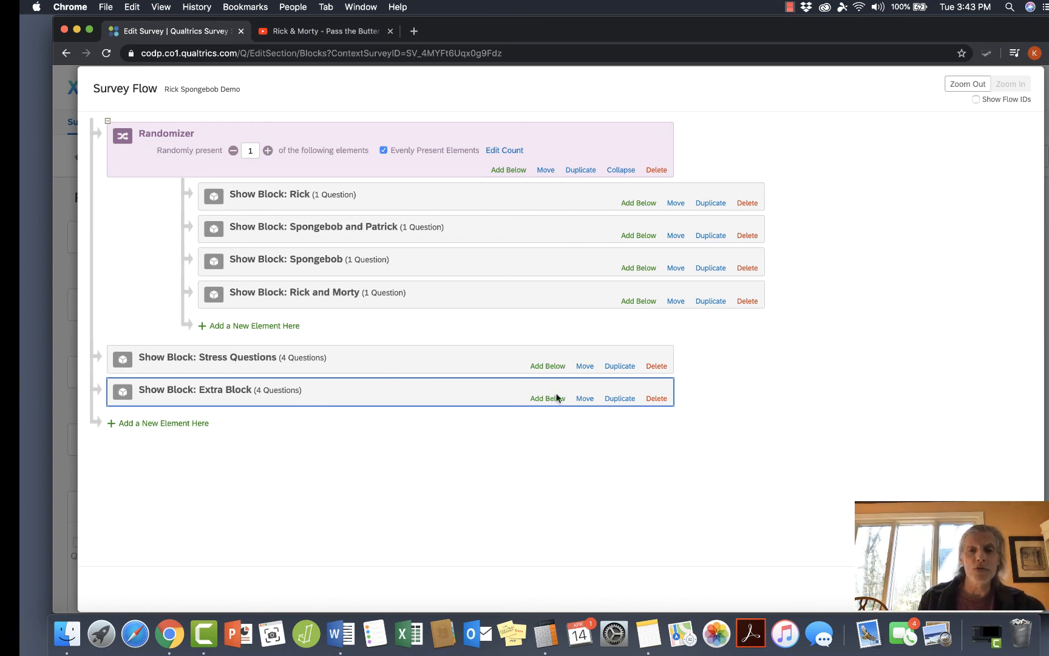
Remove the Extra Block from the survey flow and save the flow.
left_click(658, 398)
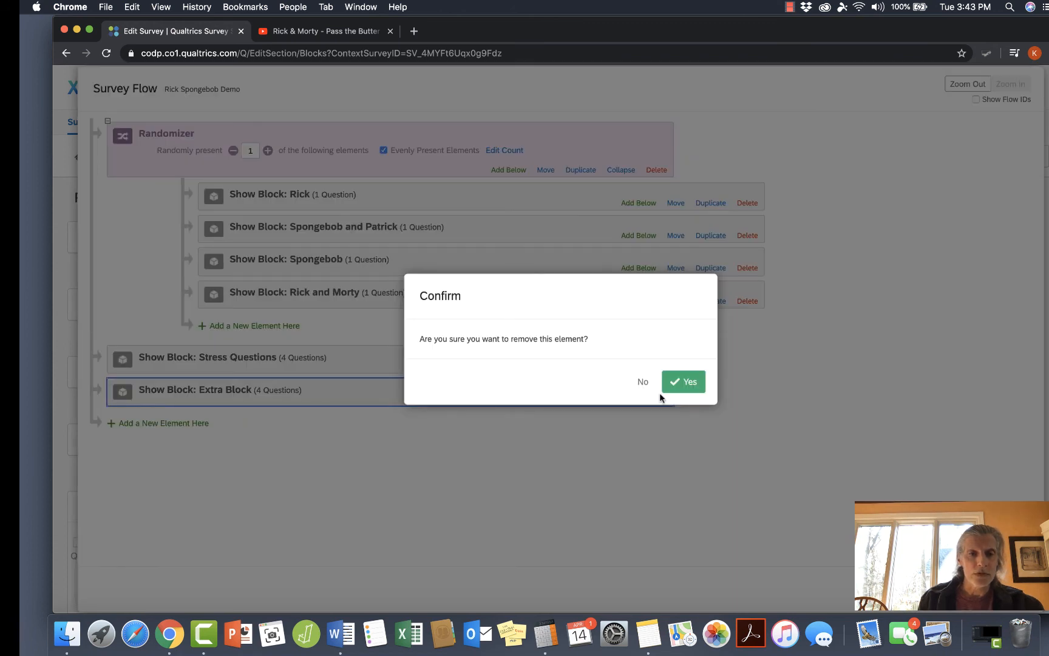
left_click(685, 381)
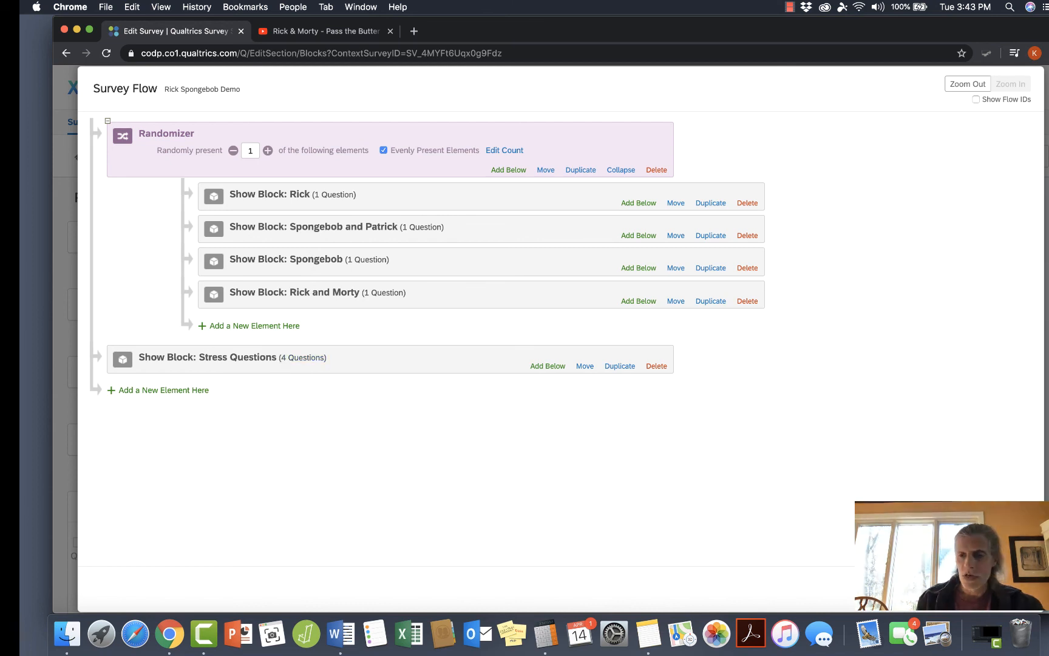
left_click(1001, 589)
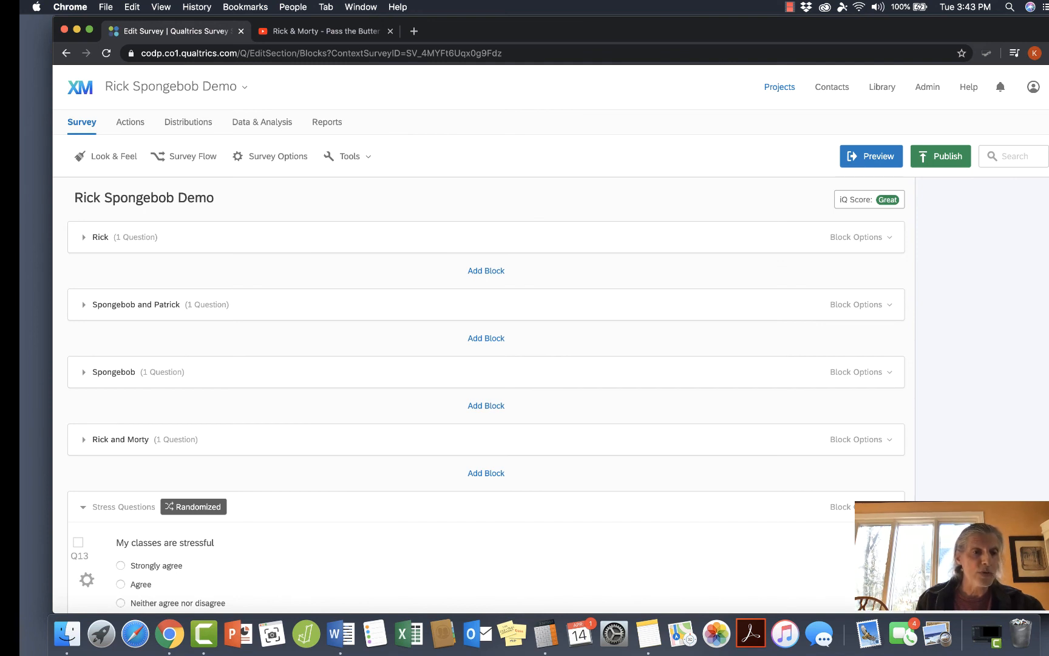
Check the Extra Block's survey flow status and collapse the Stress Questions block.
scroll(775, 511, "down", 10)
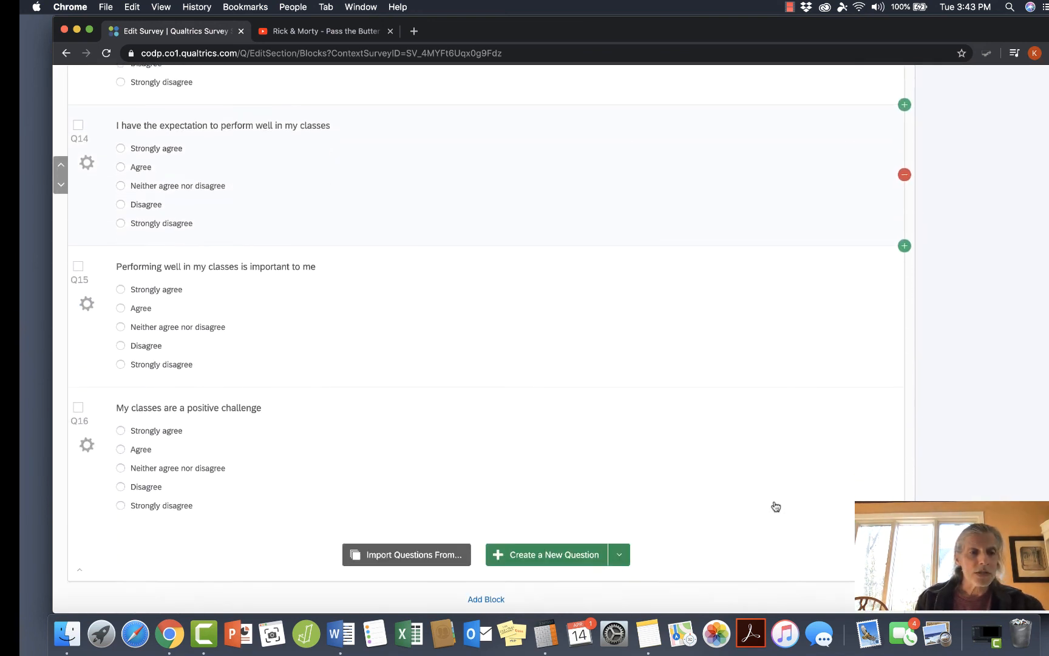
scroll(775, 505, "down", 4)
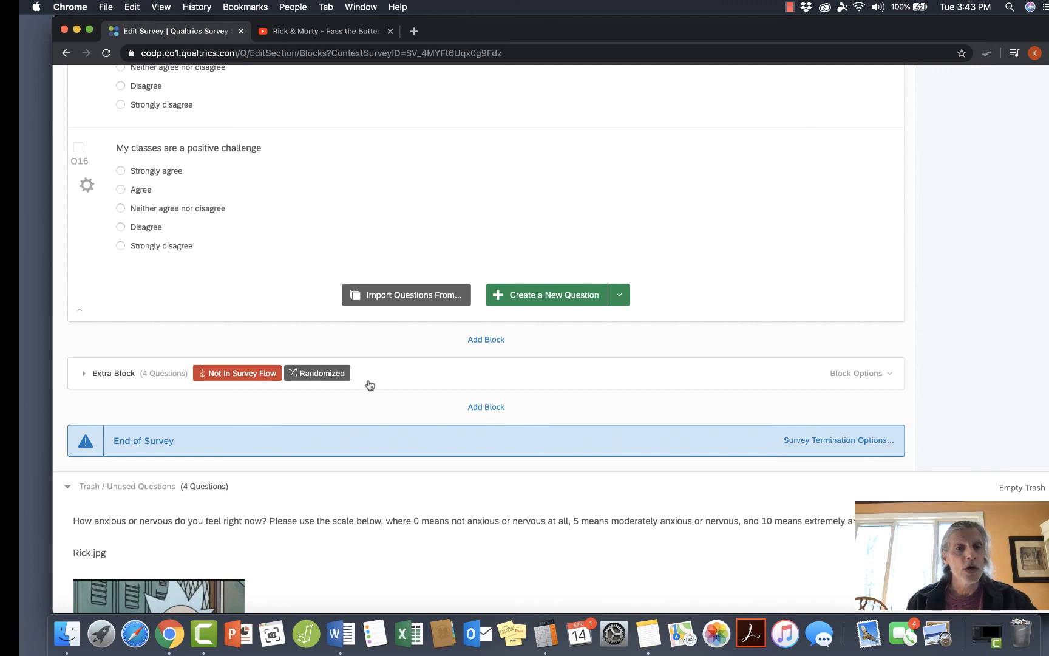
scroll(379, 382, "up", 10)
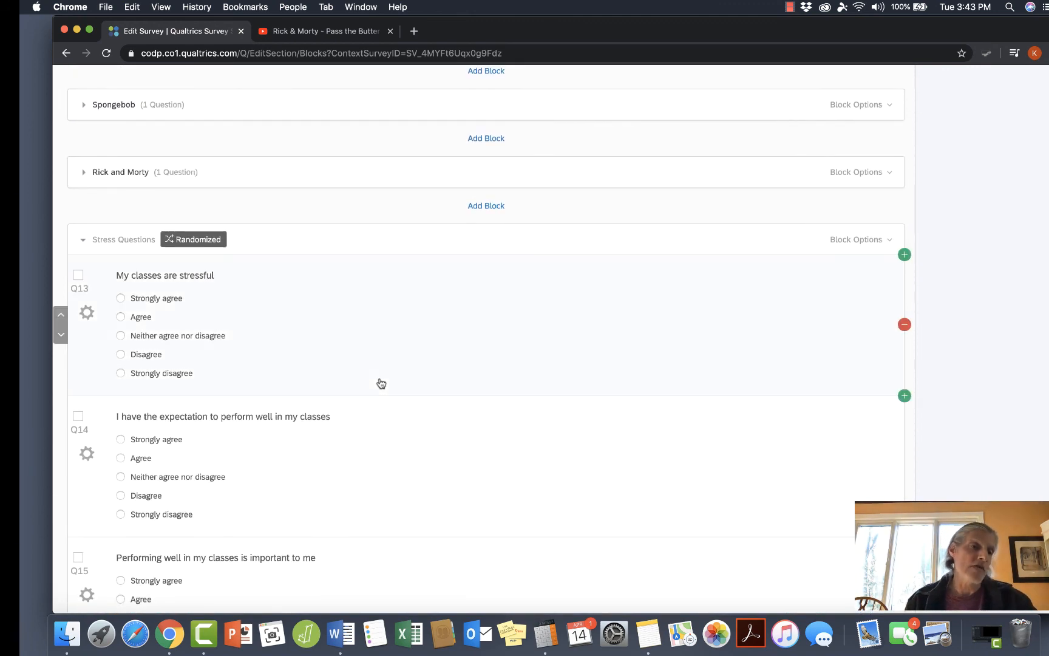
left_click(84, 241)
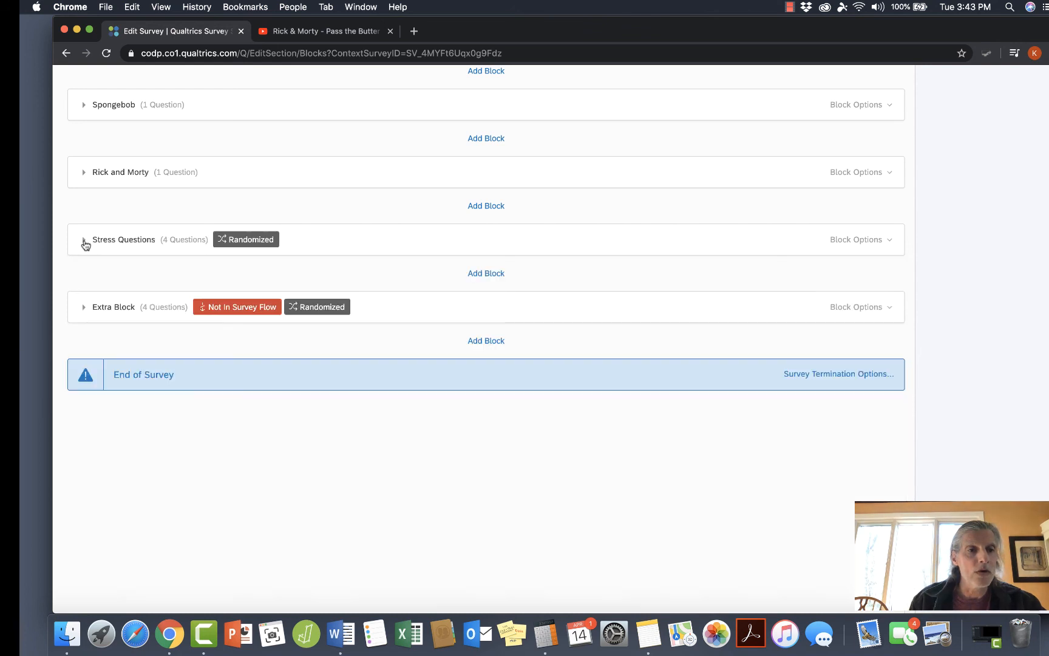
Preview the whole survey past the picture page, review the order of the stress questions, and close the preview.
scroll(289, 335, "up", 5)
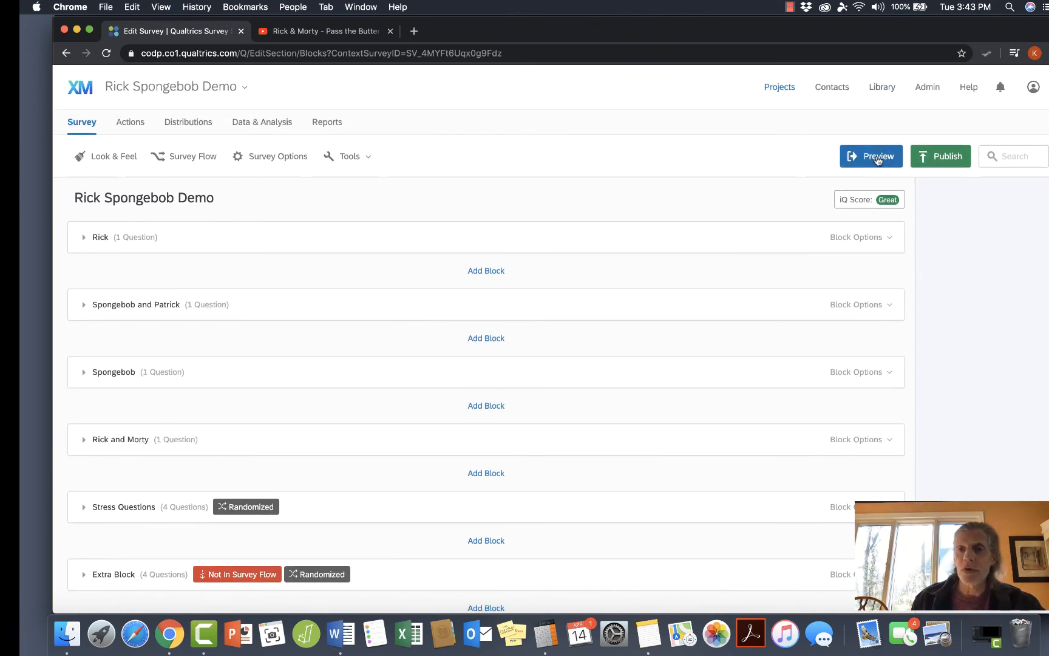
left_click(879, 159)
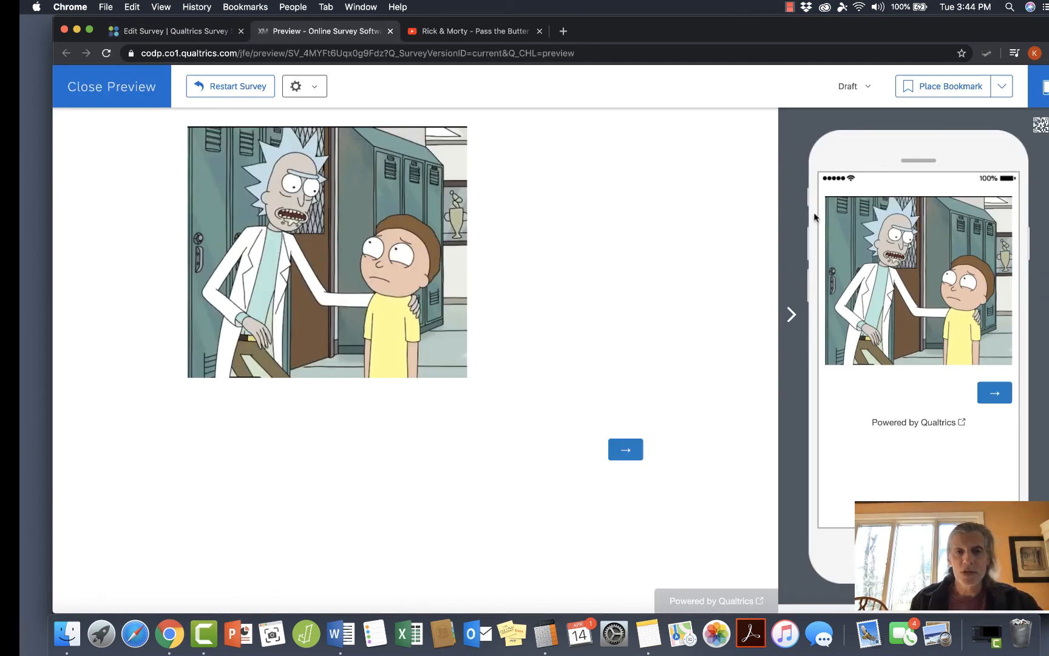
left_click(626, 450)
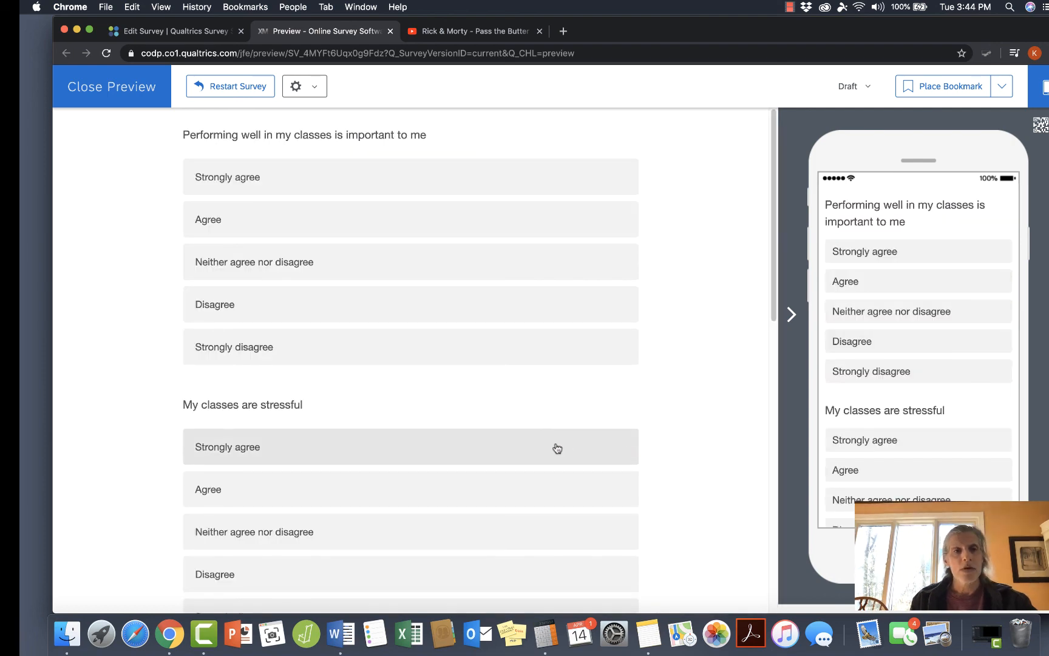
scroll(555, 446, "down", 10)
scroll(557, 448, "down", 2)
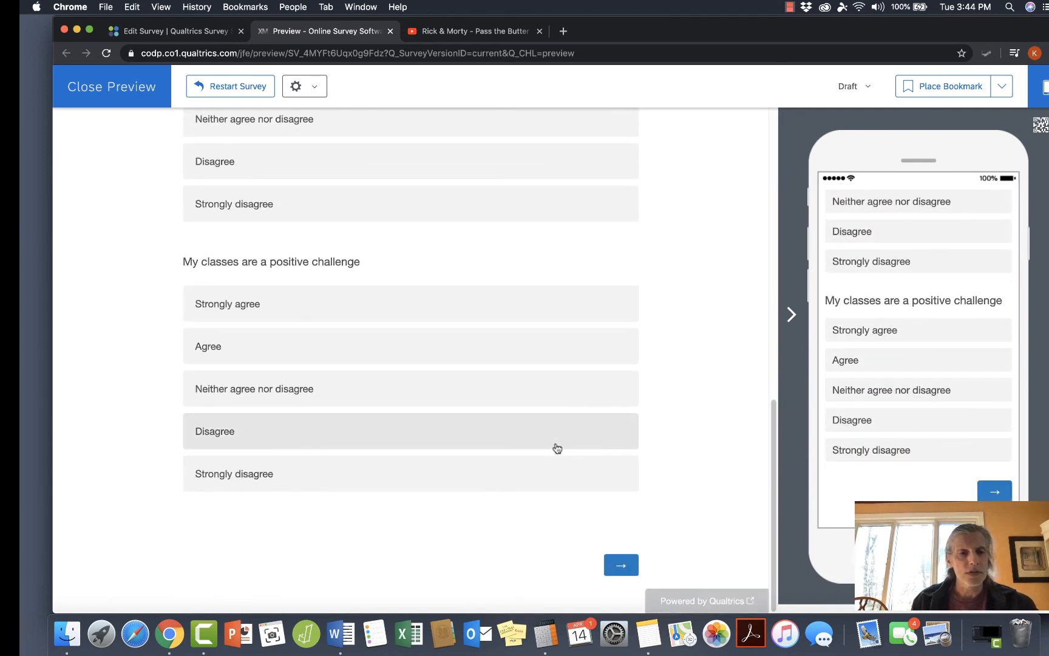
scroll(557, 448, "up", 15)
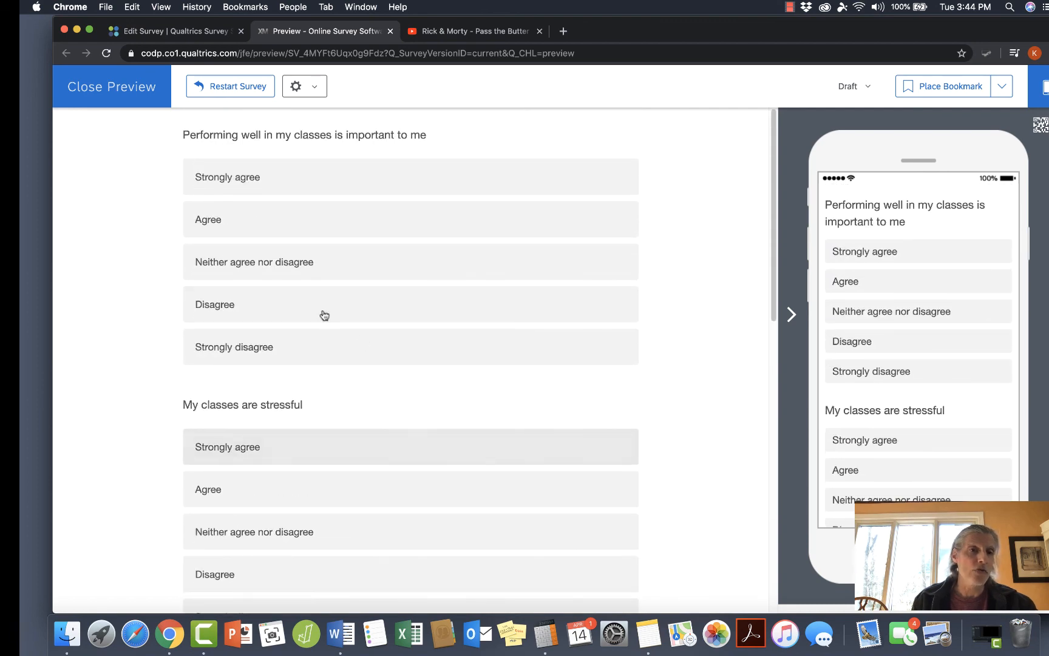
left_click(132, 88)
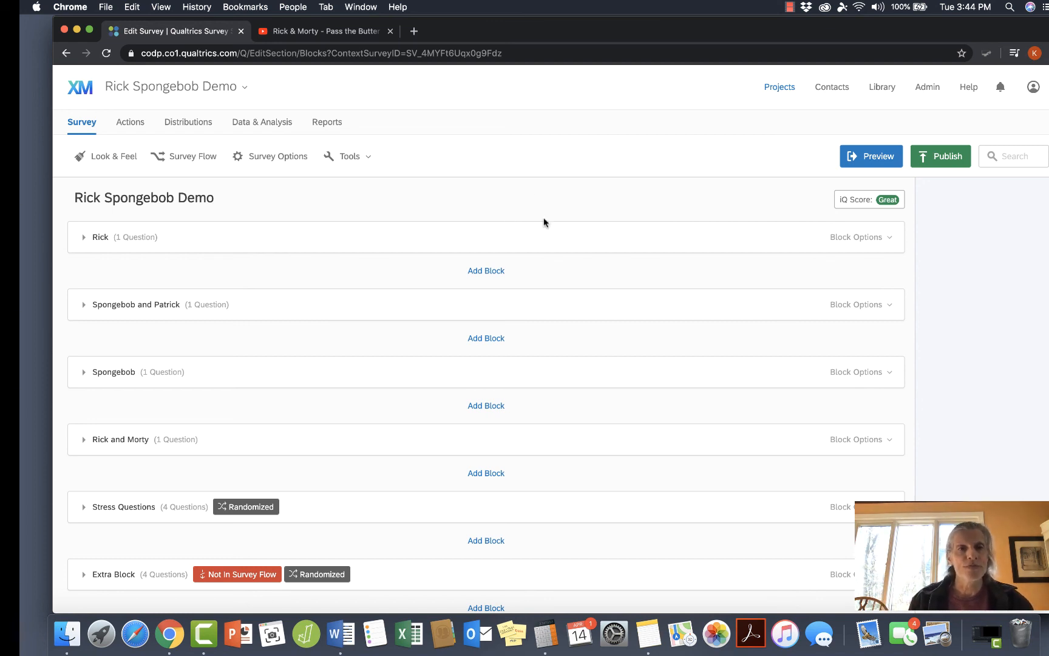
left_click(789, 7)
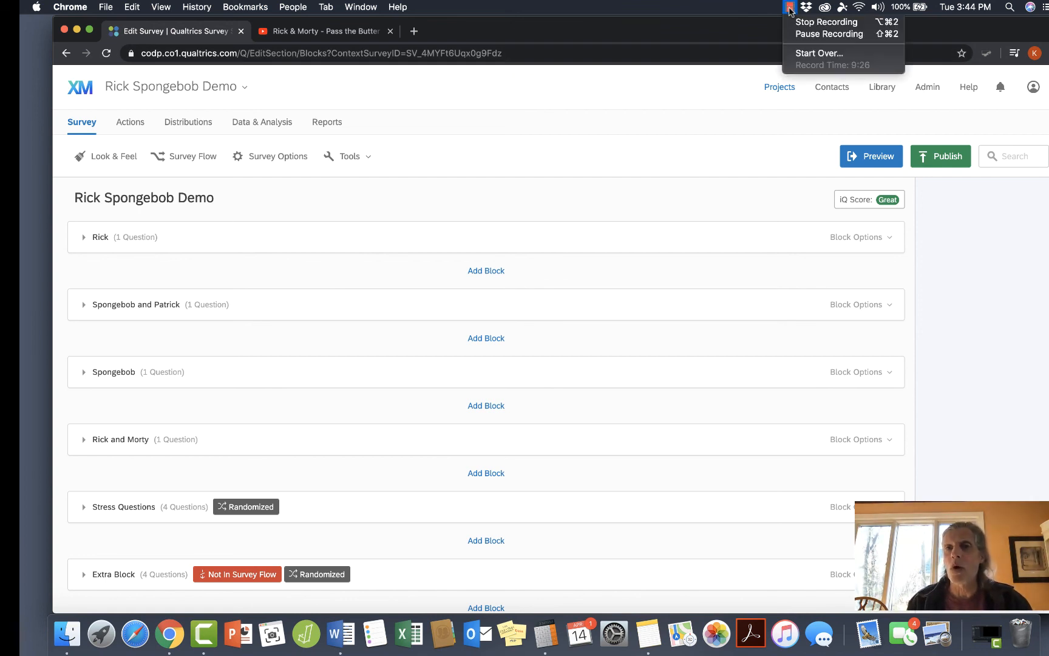
left_click(789, 8)
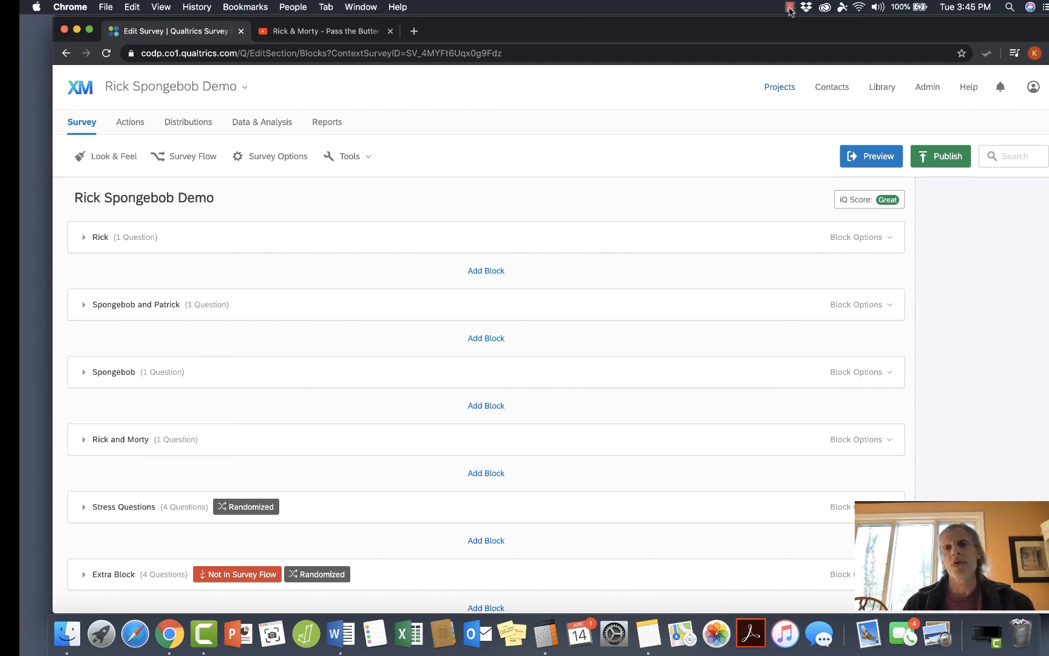
left_click(790, 7)
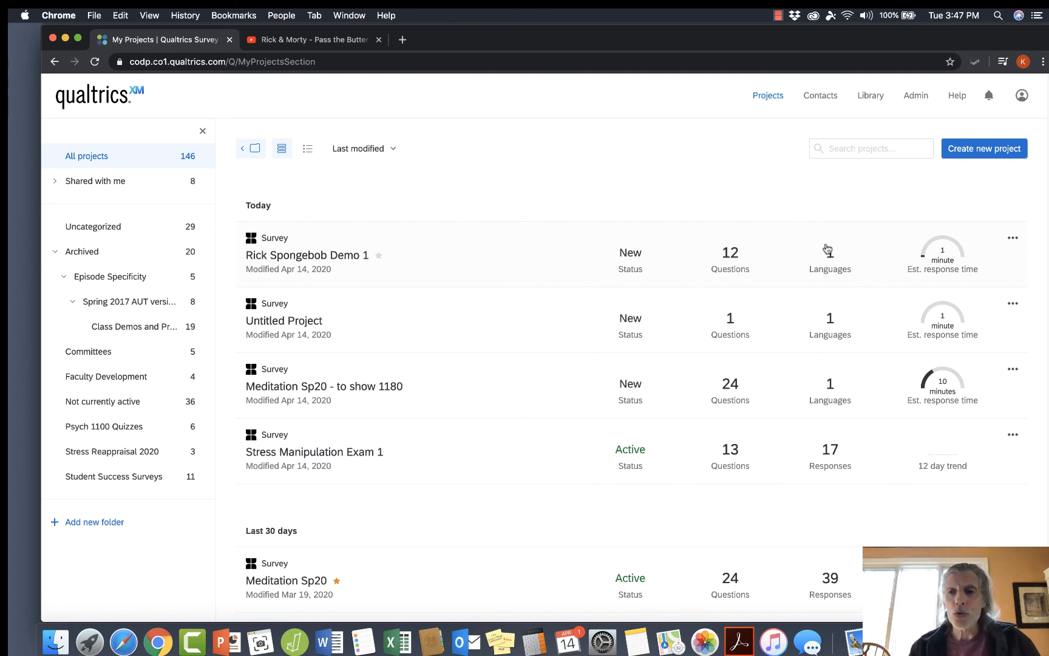
Copy the Rick Spongebob Demo 1 project within the account under the name Rick Spongebob Demo 2.
left_click(1013, 238)
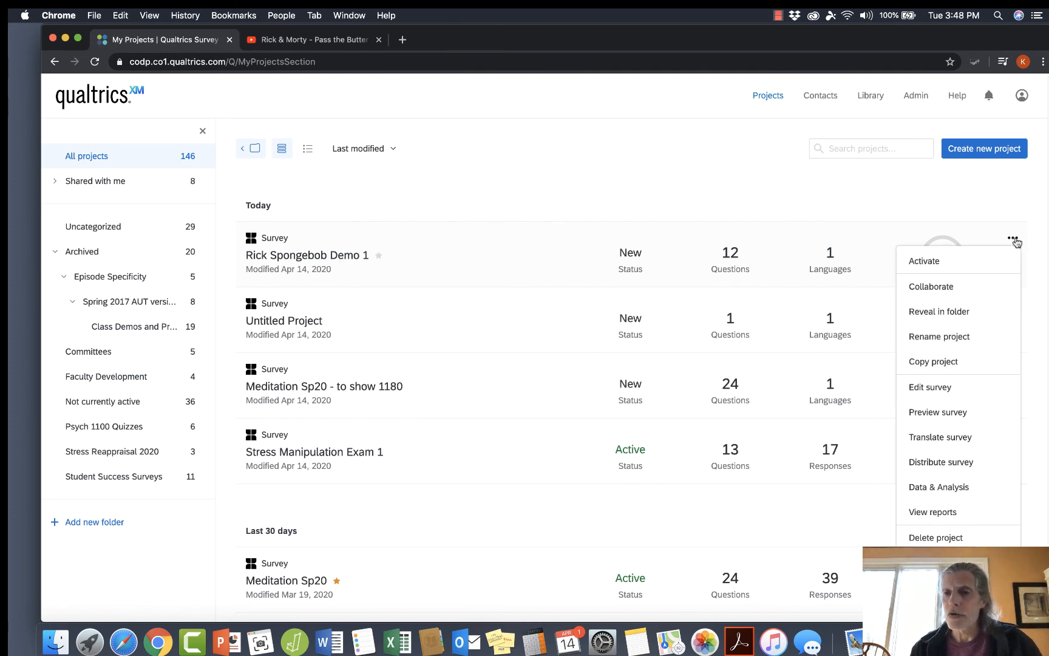
left_click(928, 362)
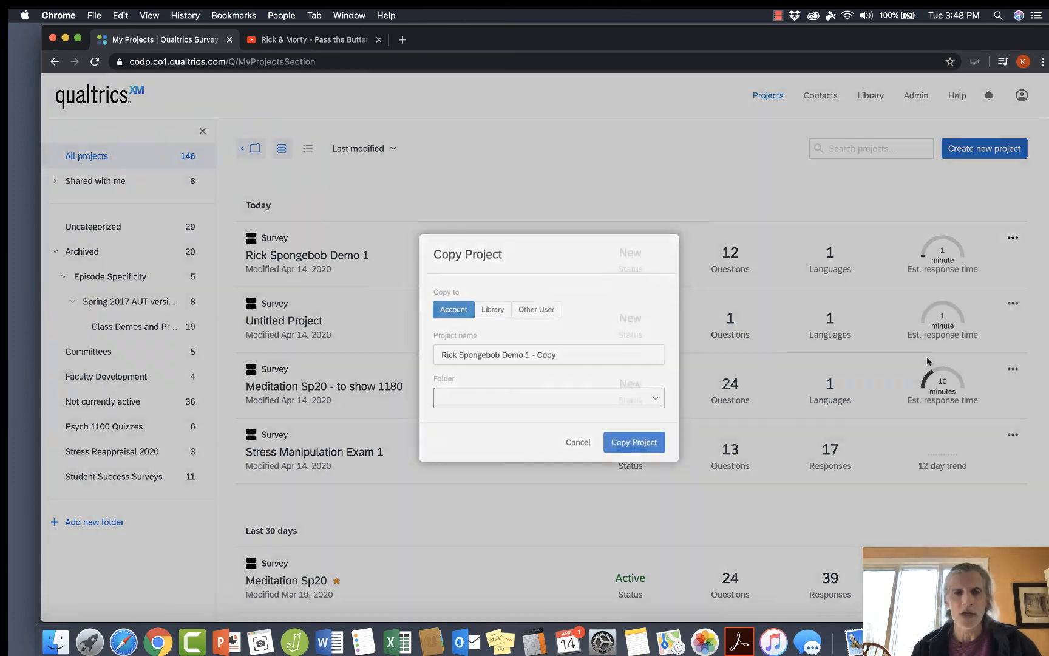
left_click(570, 355)
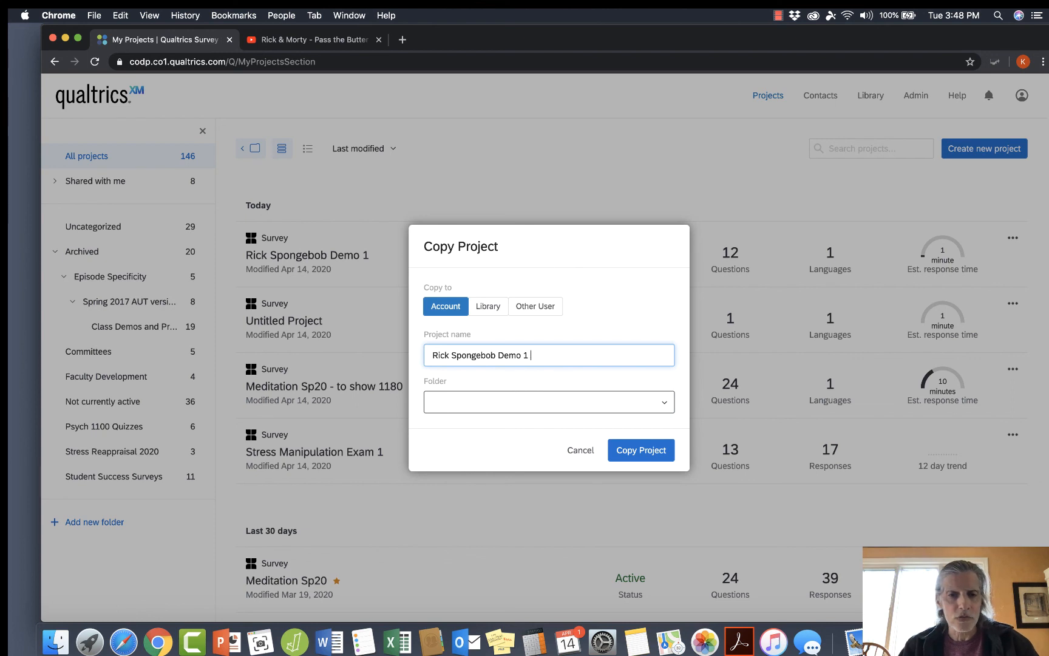
type("2")
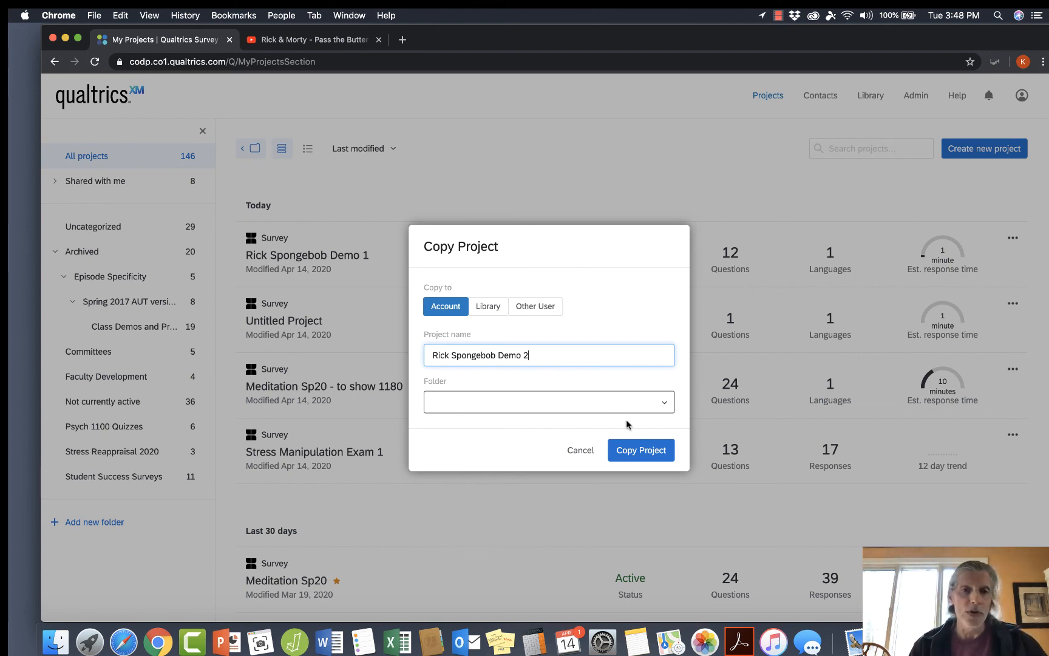
left_click(647, 450)
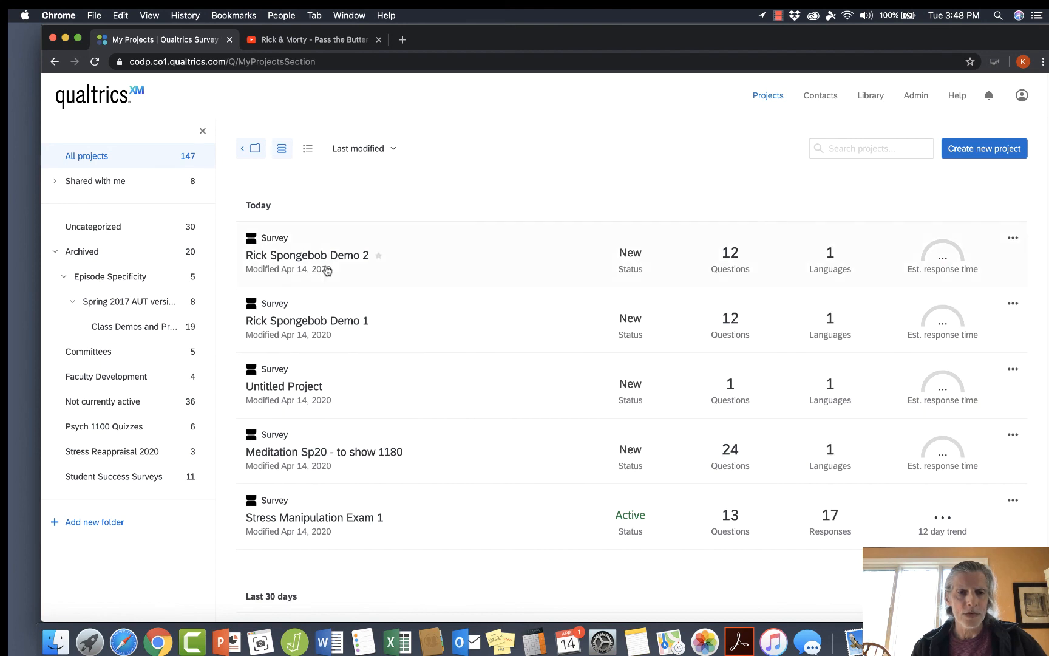
Open the Rick Spongebob Demo 2 survey and delete its single-character Rick and Spongebob blocks.
left_click(331, 260)
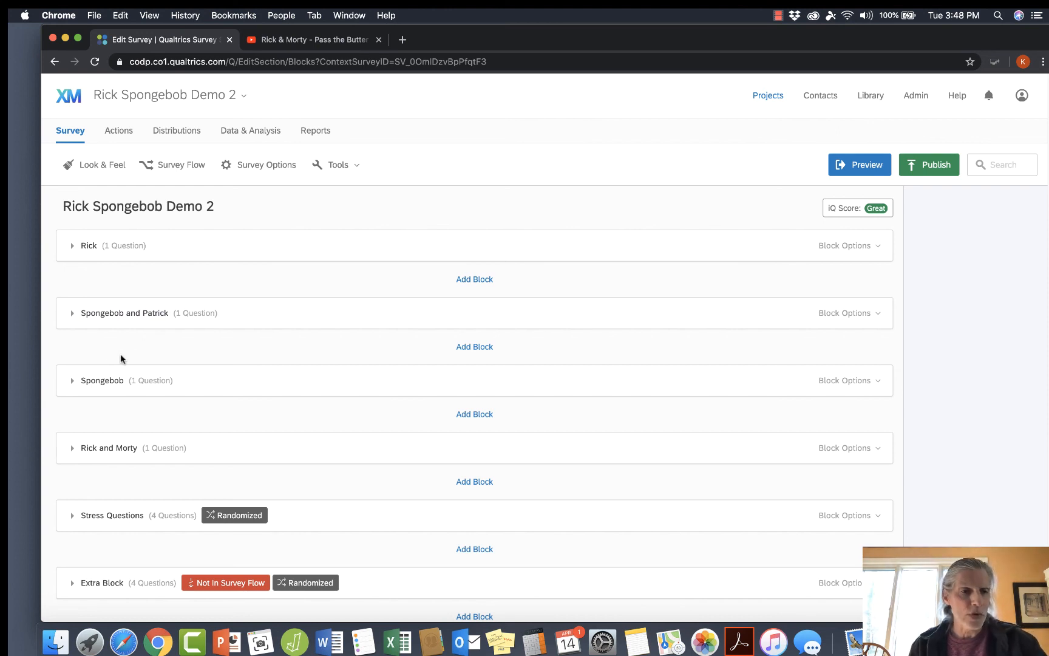
left_click(844, 247)
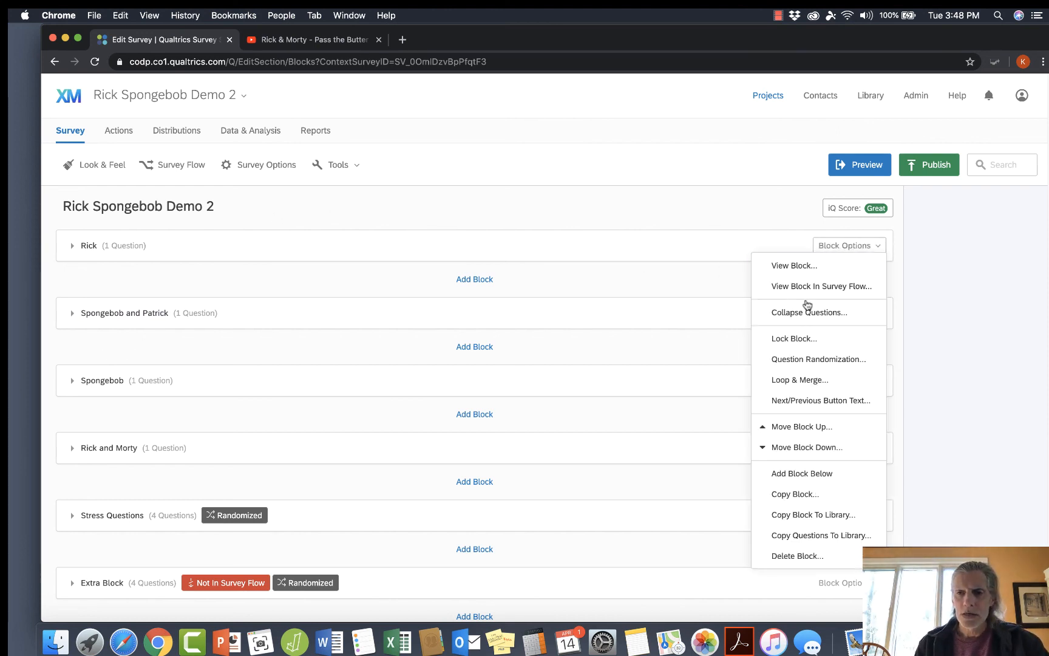
left_click(784, 557)
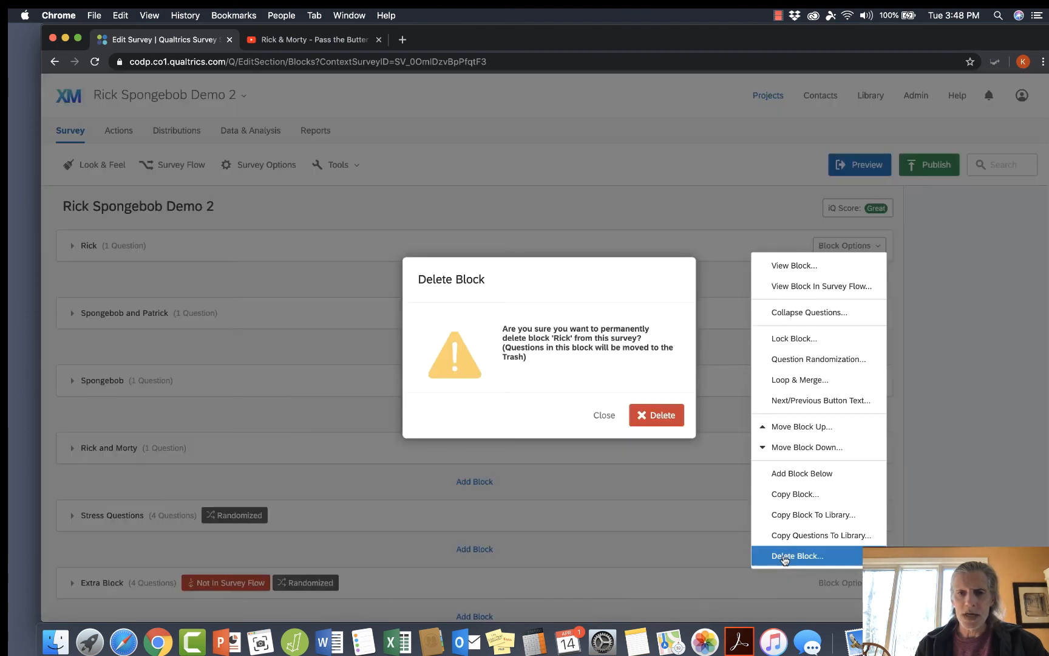
left_click(667, 413)
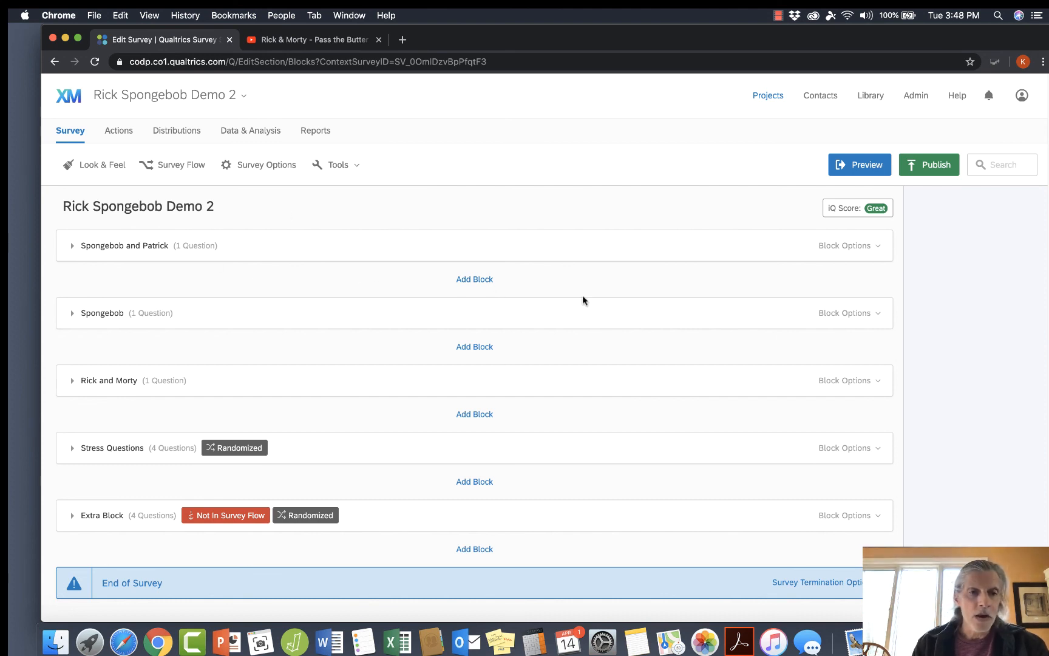
left_click(850, 313)
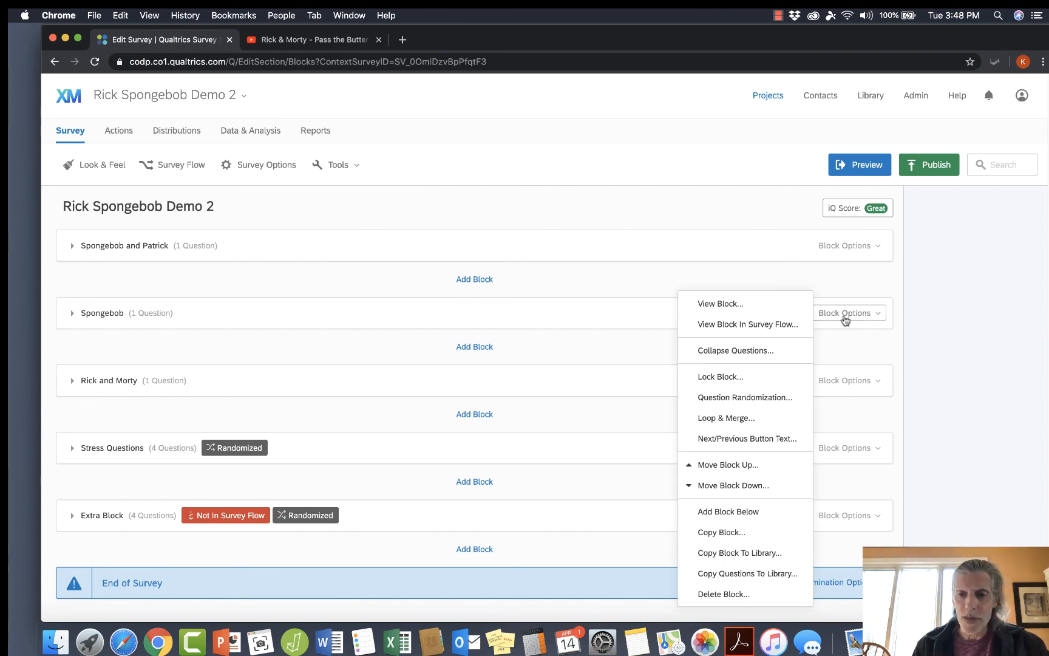
left_click(719, 594)
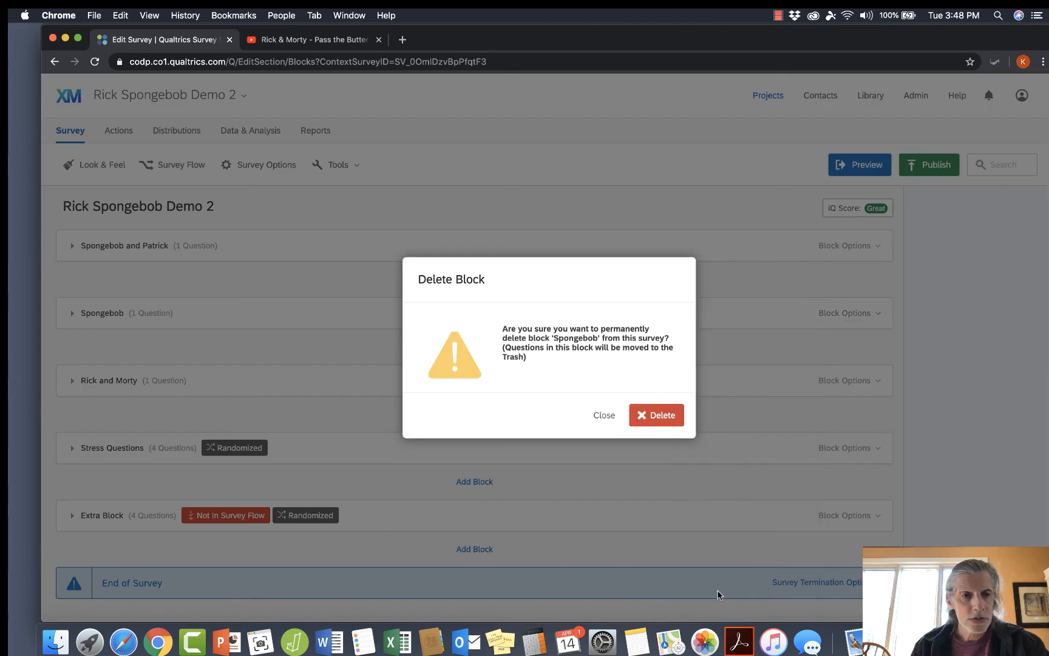
left_click(650, 418)
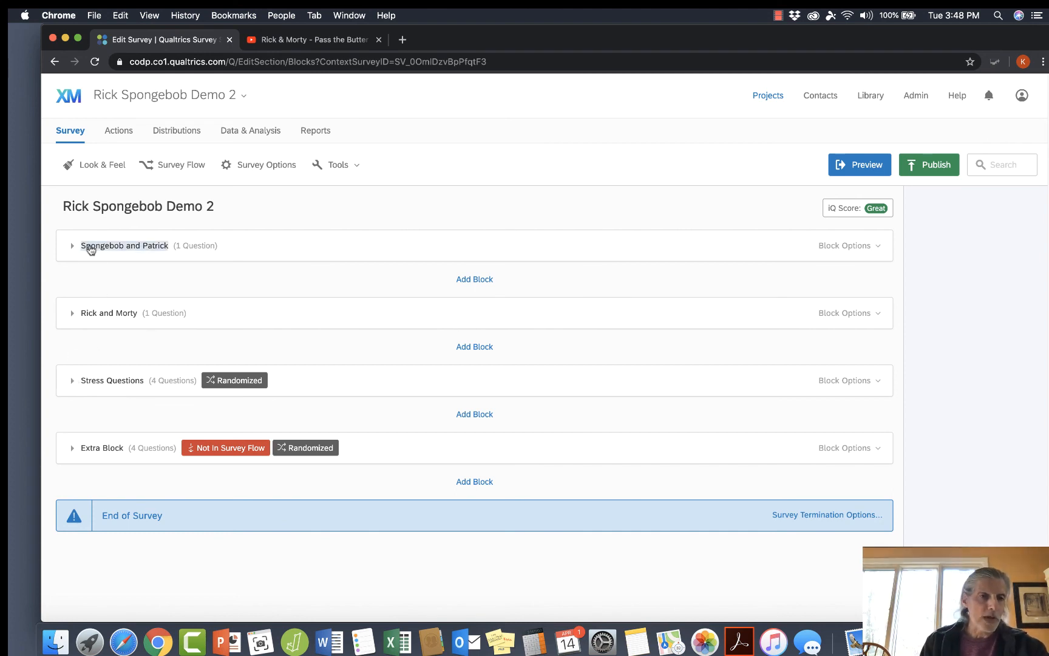
Review the contents of the Spongebob and Patrick, Rick and Morty, and Stress Questions blocks, collapsing each one again.
left_click(72, 247)
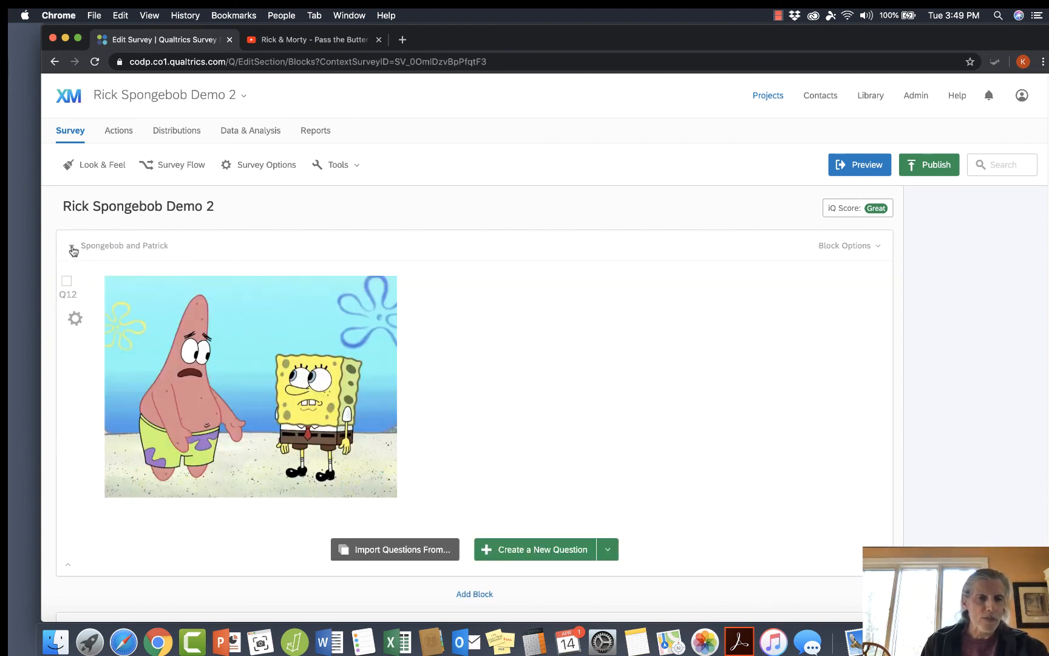
left_click(73, 248)
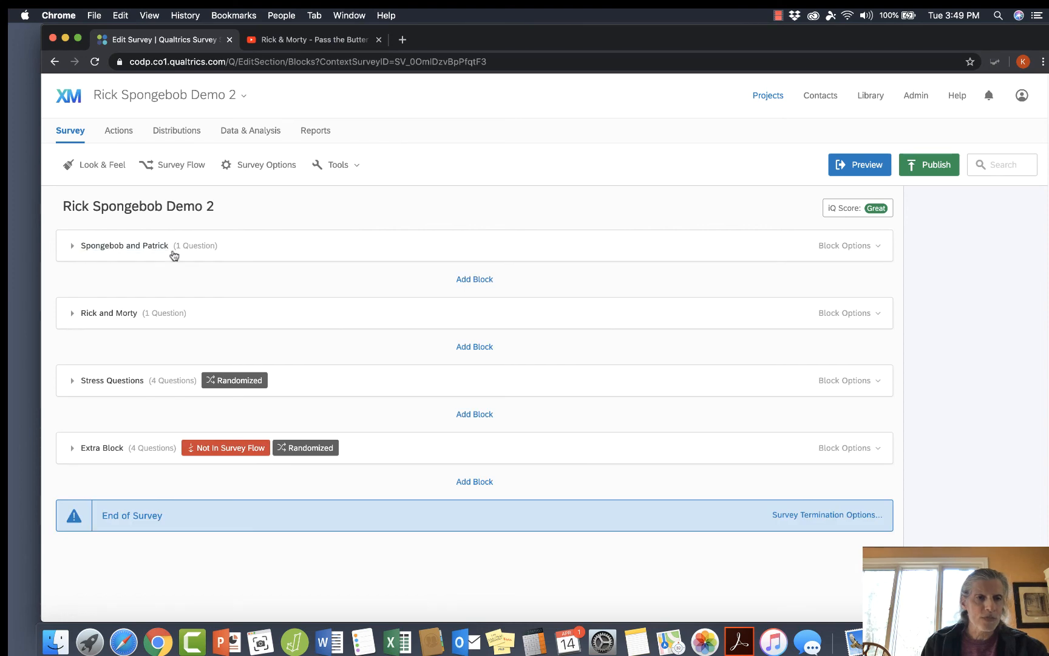
left_click(73, 313)
left_click(73, 313)
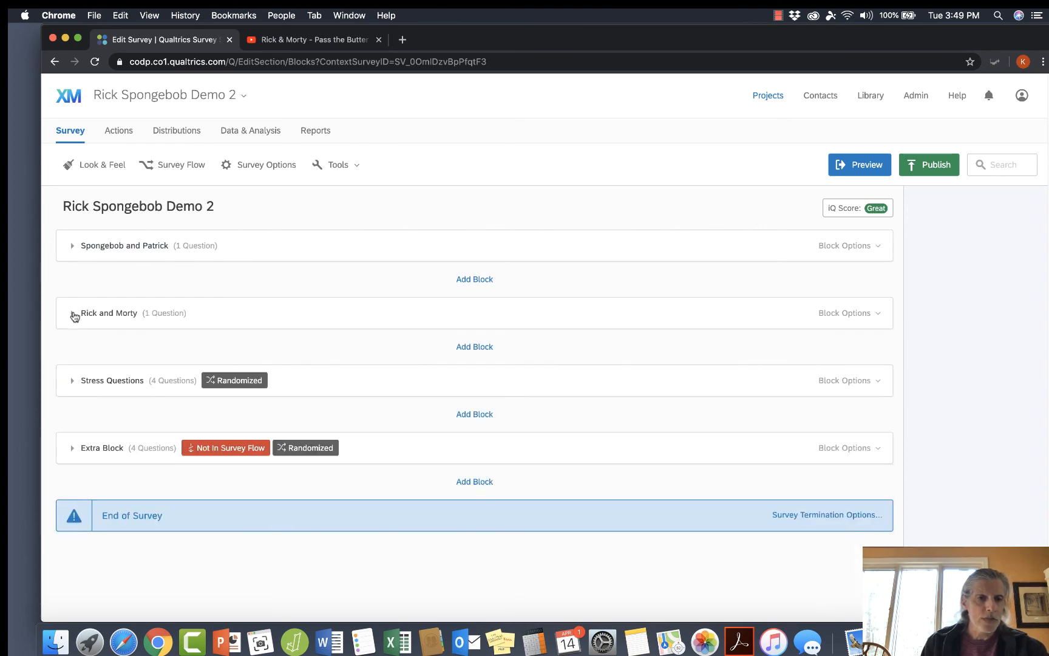
left_click(72, 380)
scroll(314, 498, "down", 10)
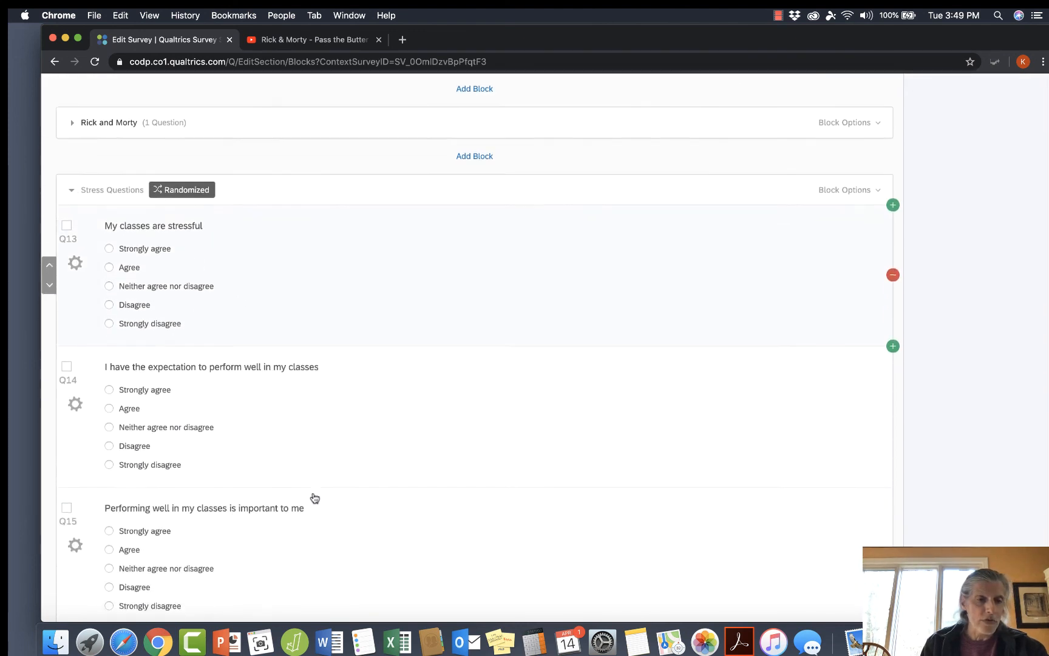
scroll(311, 497, "up", 7)
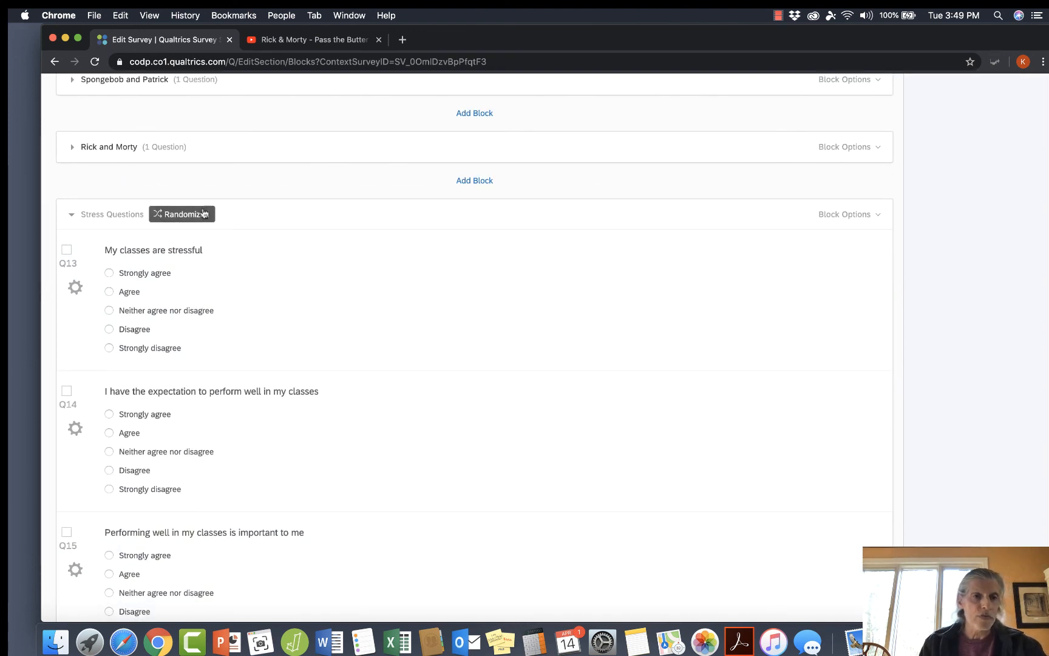
left_click(76, 218)
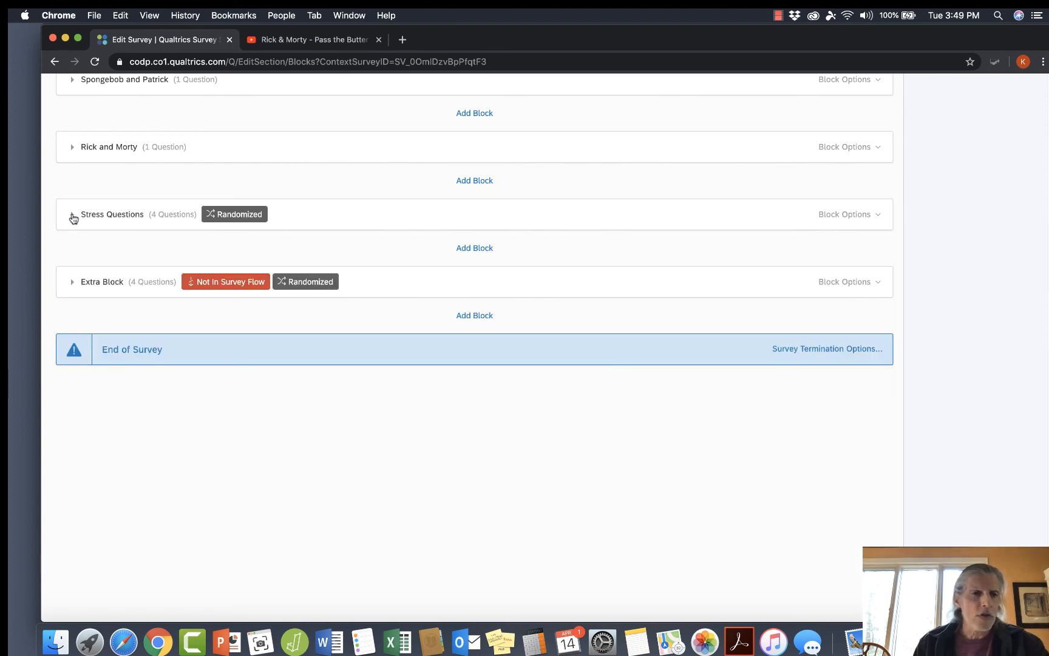
Add a new block directly below Stress Questions and name it Demographics.
left_click(462, 249)
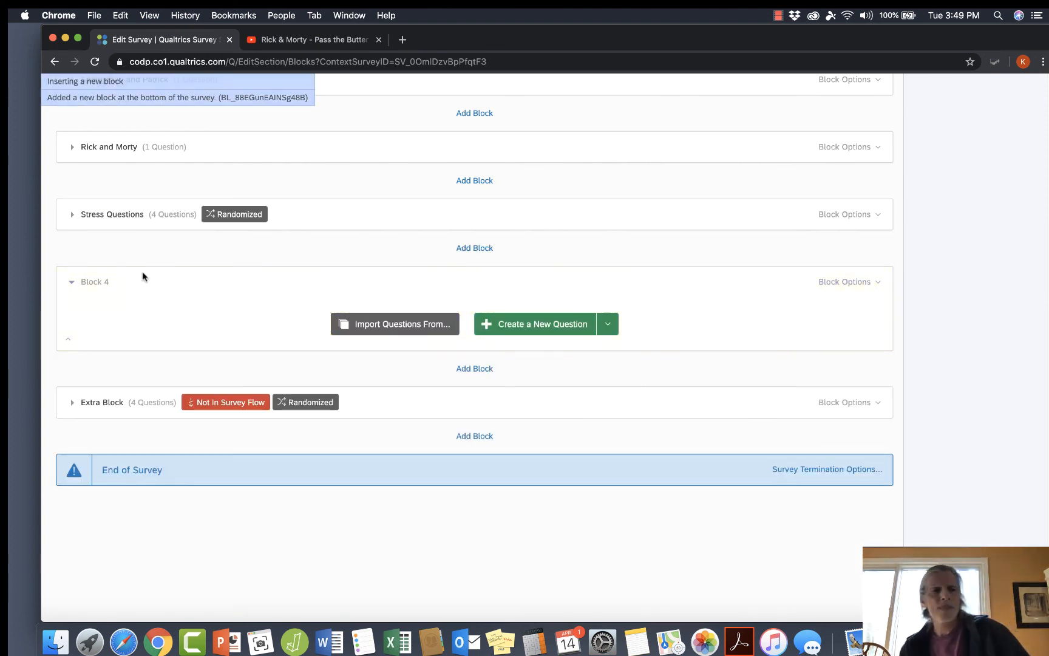
left_click(107, 281)
type("Demographics")
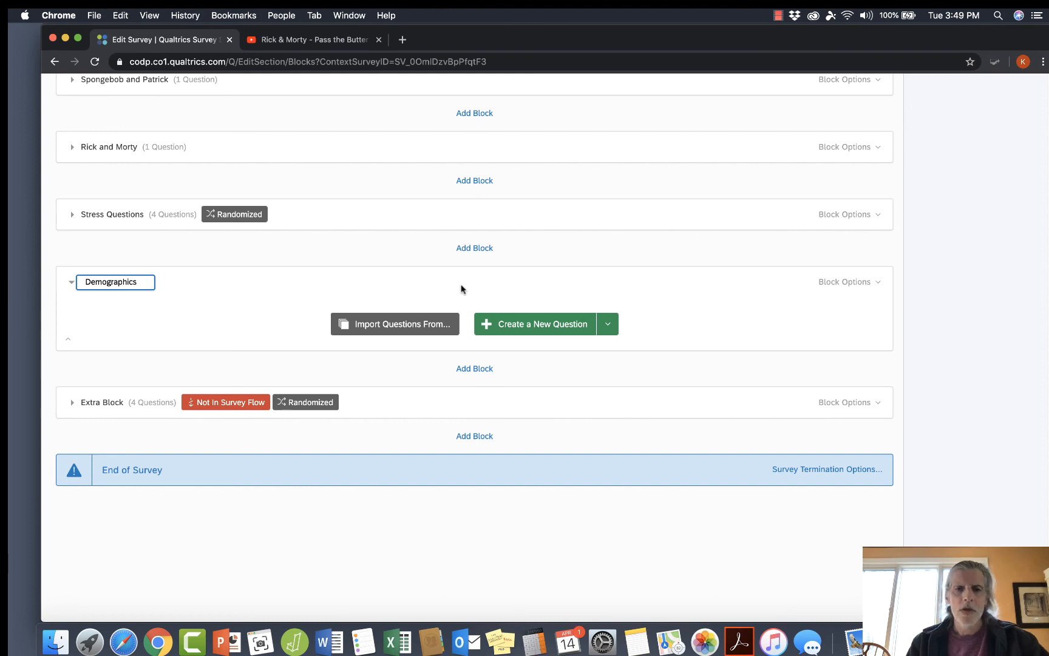
Create a multiple choice question in the Demographics block with the text "How old are you?".
left_click(550, 325)
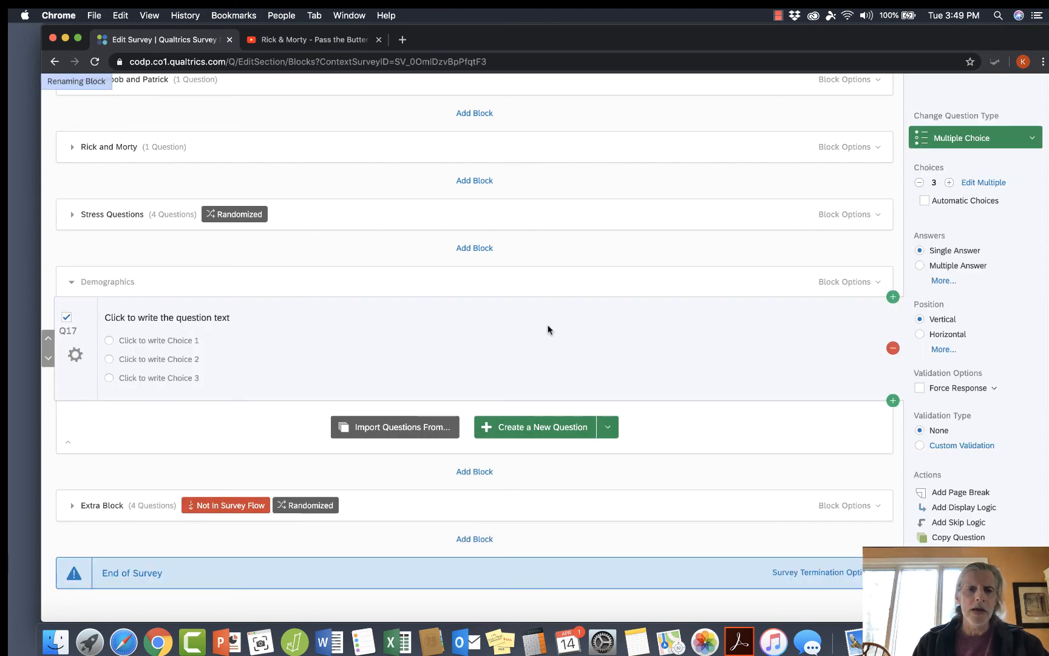
left_click(194, 317)
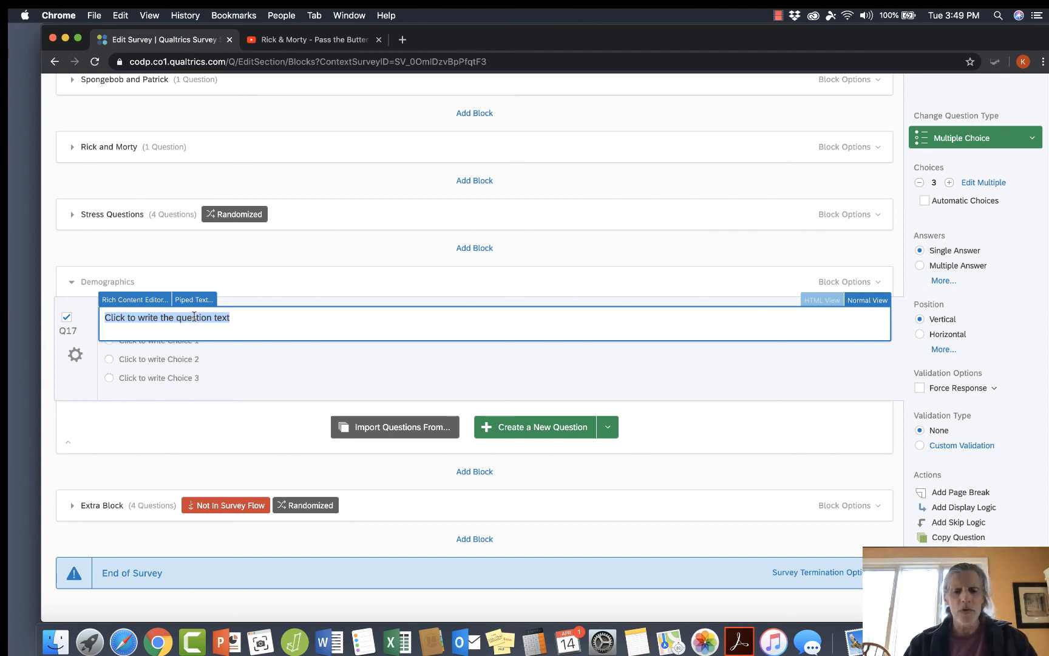
type("How old are you?")
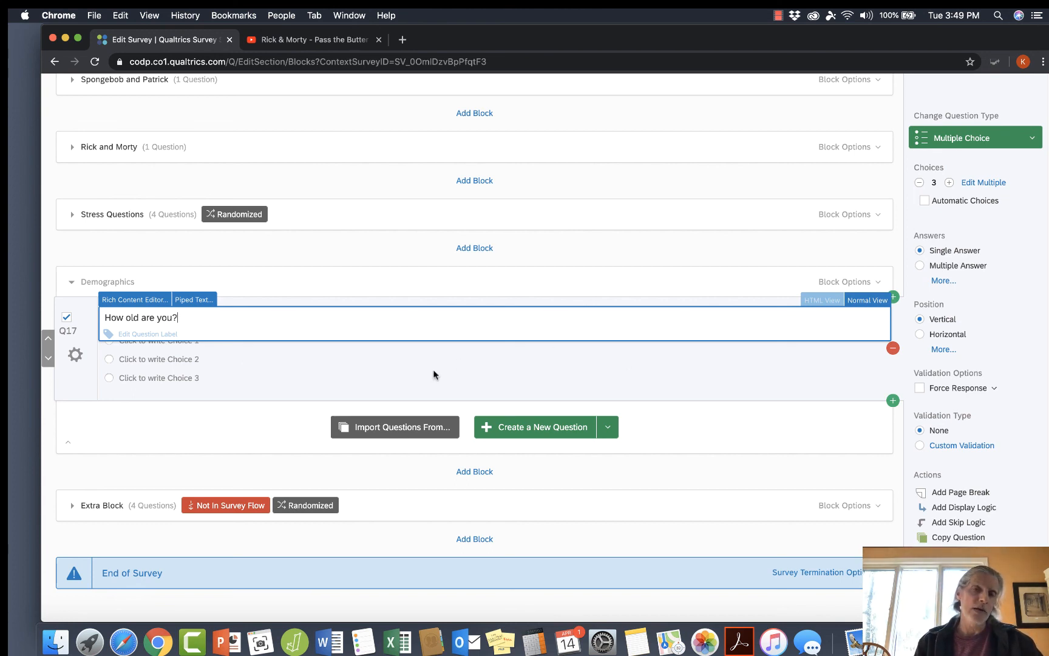
Give the age question the choices "Under 21" and "21 or over", and remove its third choice.
left_click(180, 343)
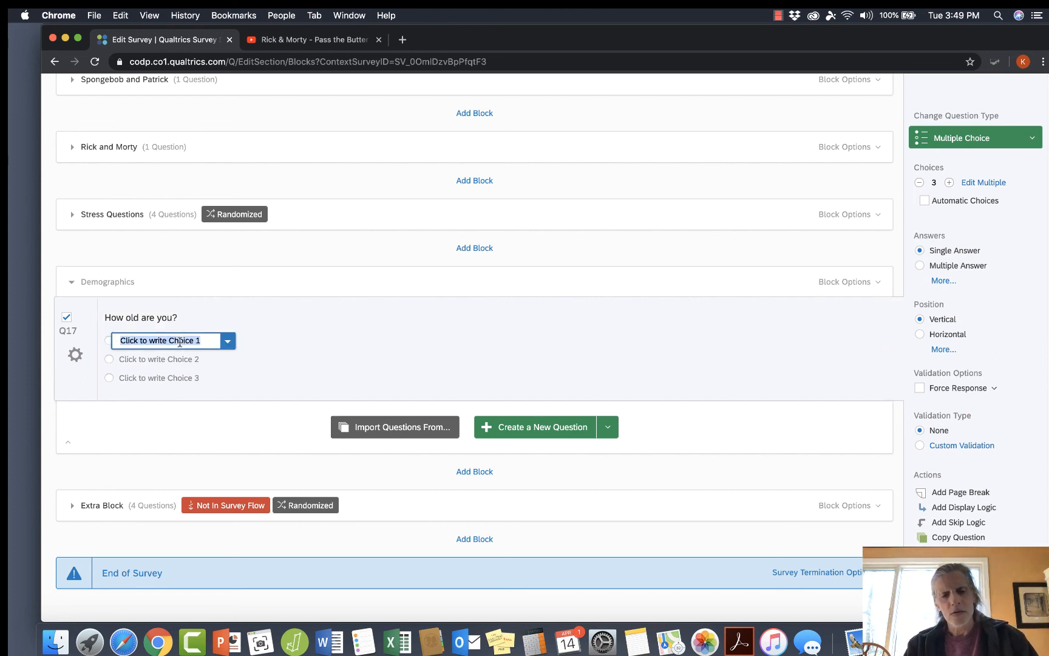
type("Unde")
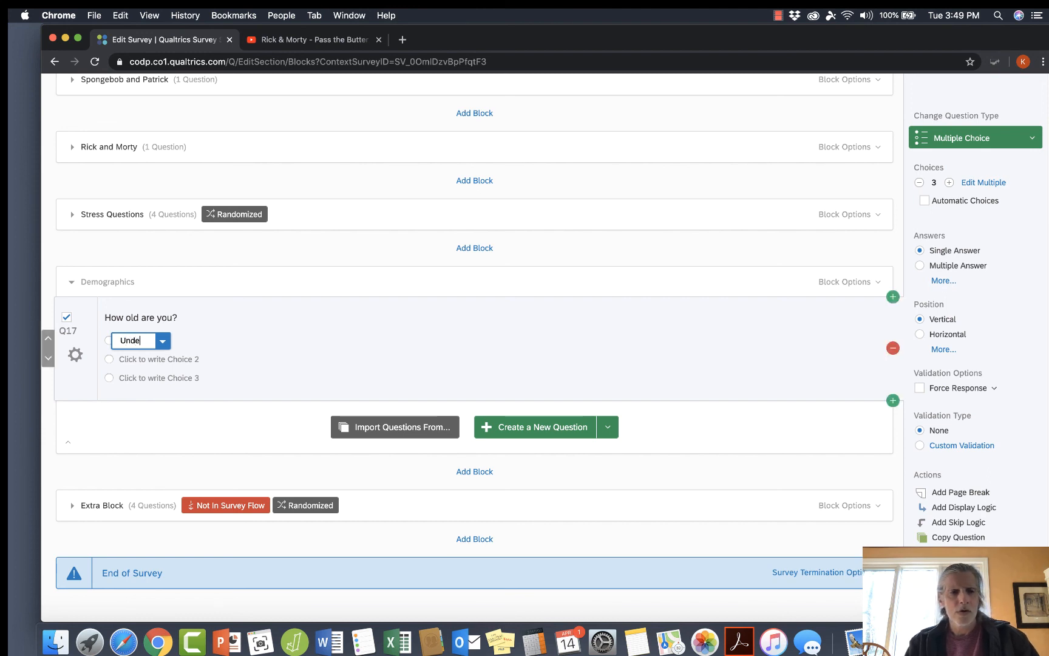
type("r 21")
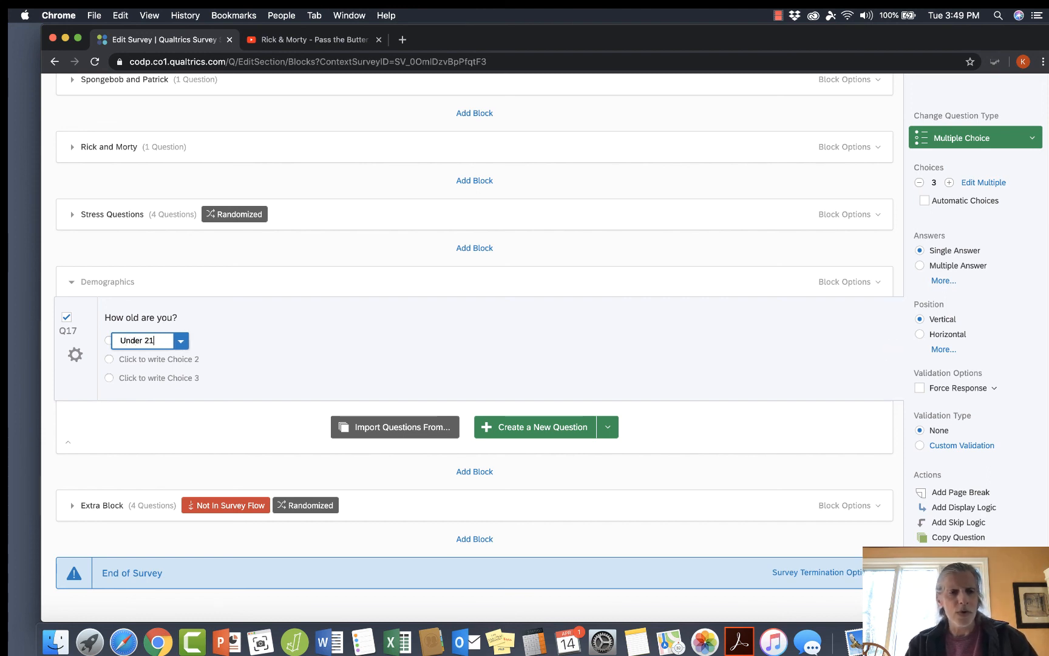
left_click(188, 360)
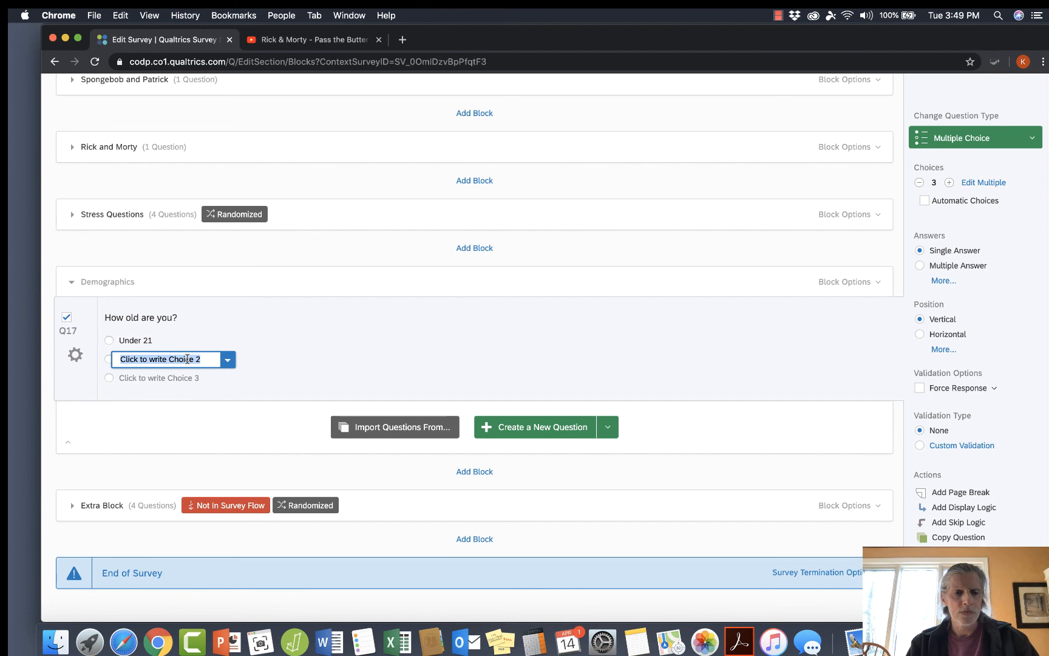
type("21")
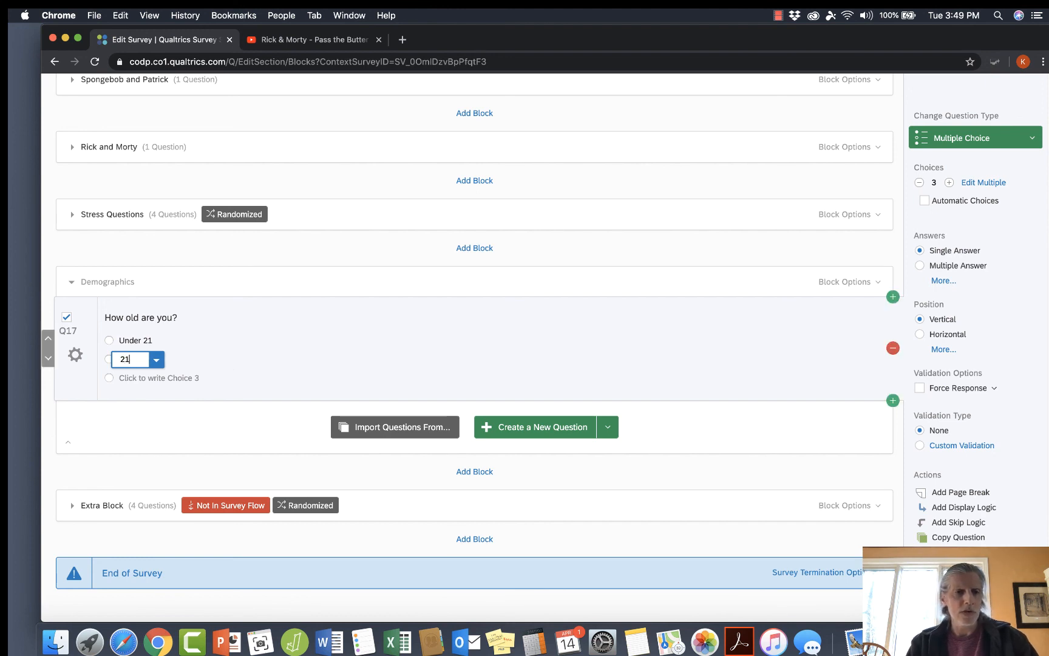
type(" or over")
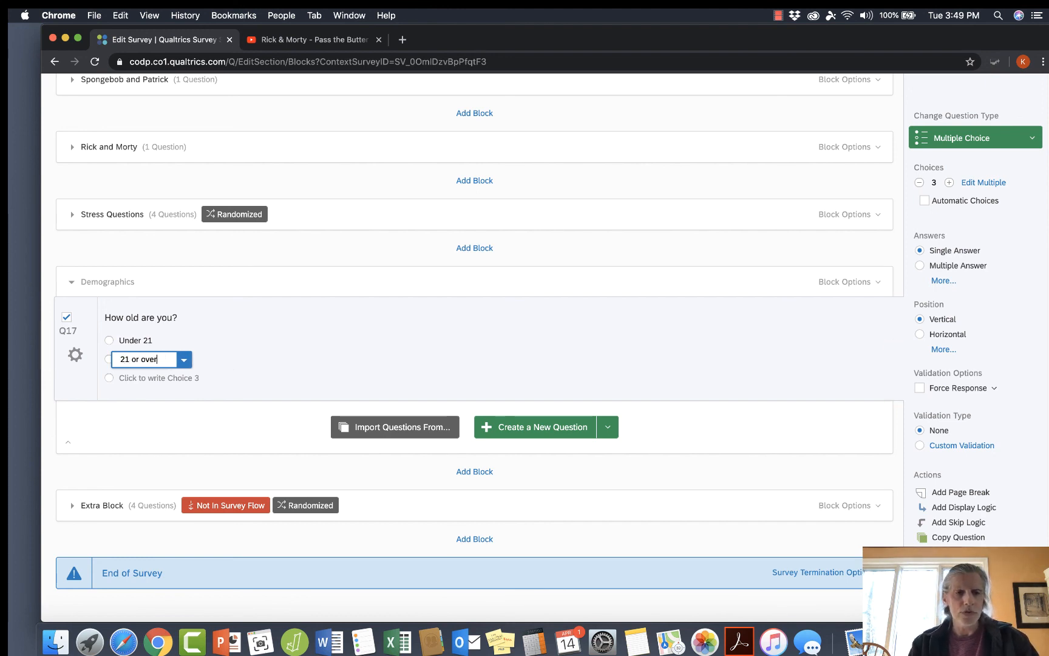
left_click(156, 377)
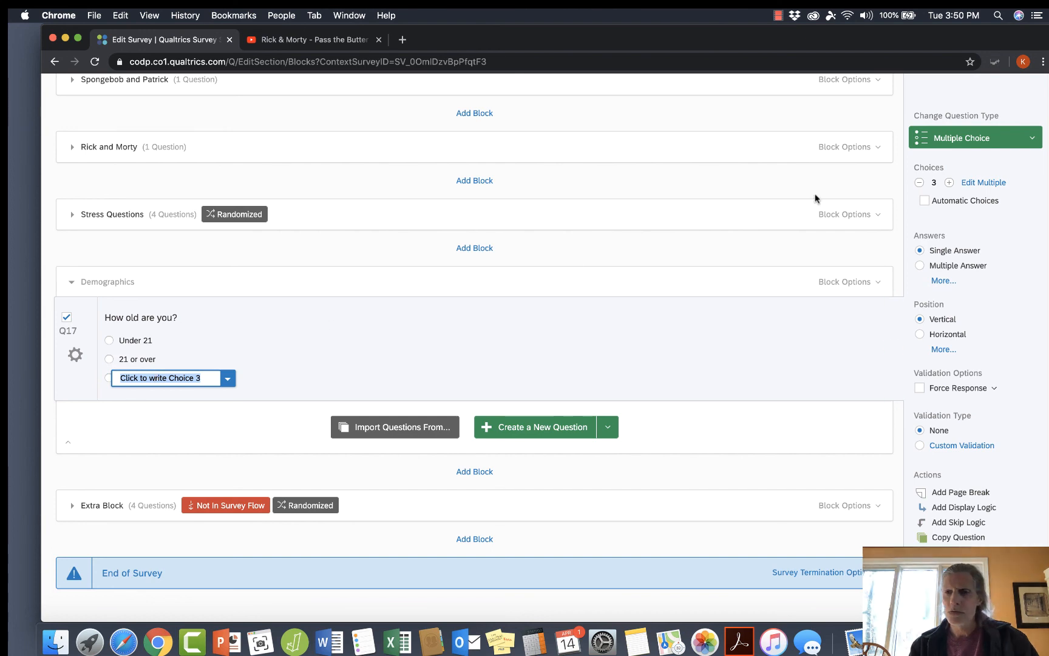
left_click(919, 183)
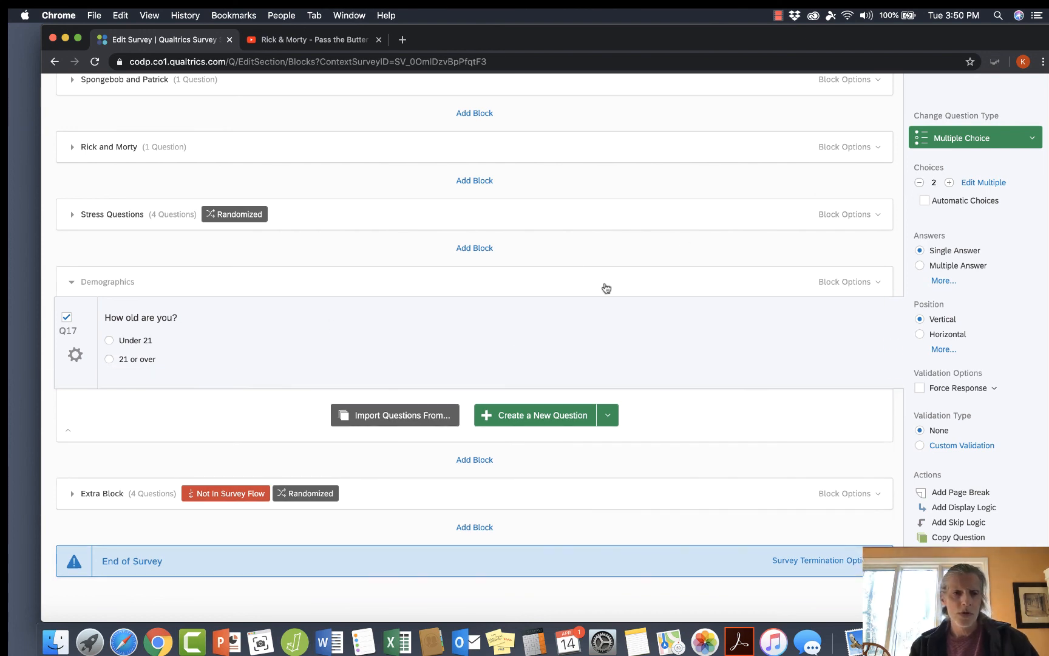
Add a second multiple choice question to the Demographics block with the text "What is your intended major?".
left_click(537, 417)
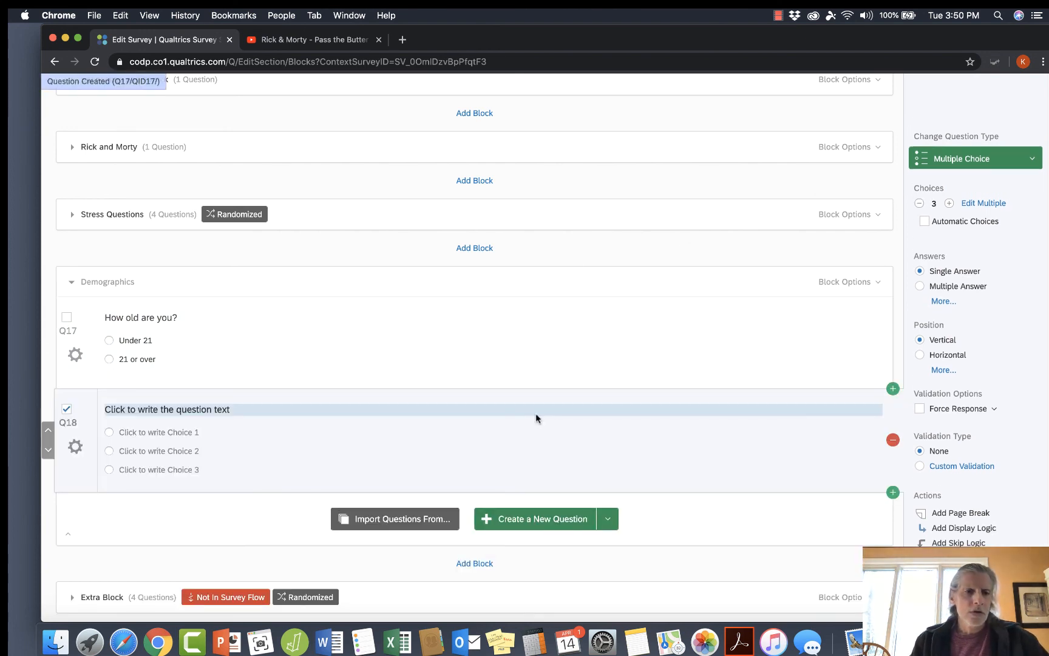
left_click(227, 410)
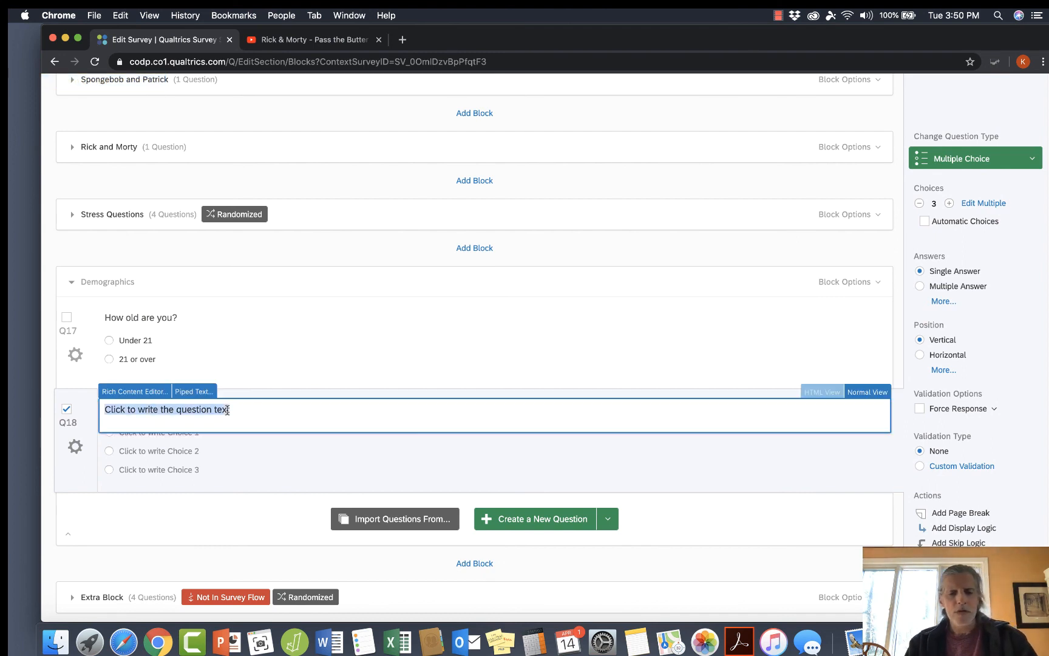
type("What is your")
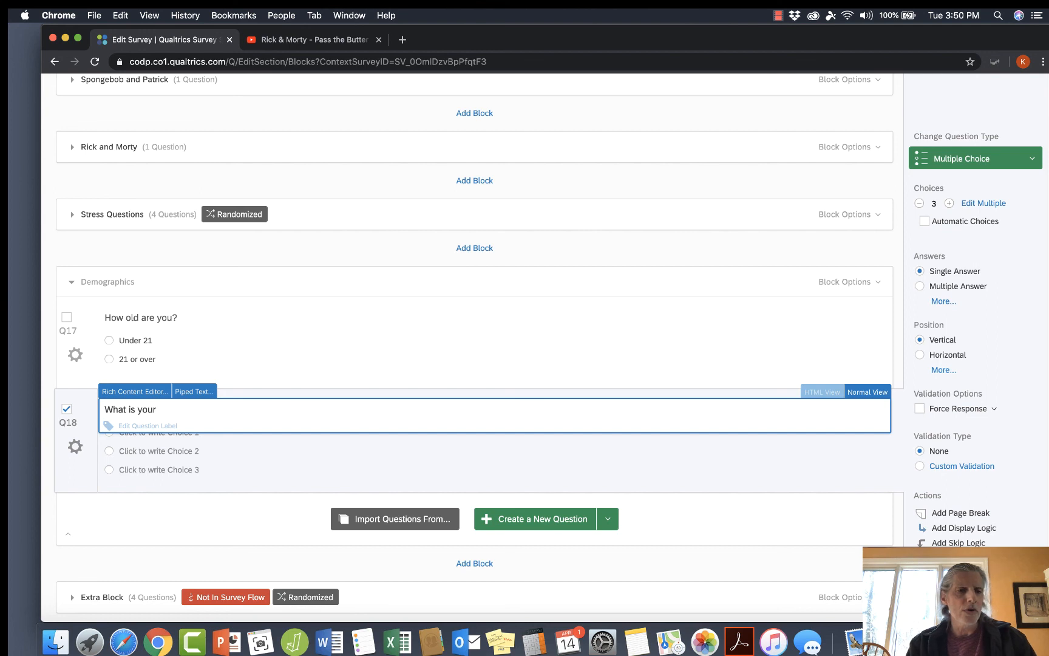
type(" inte de")
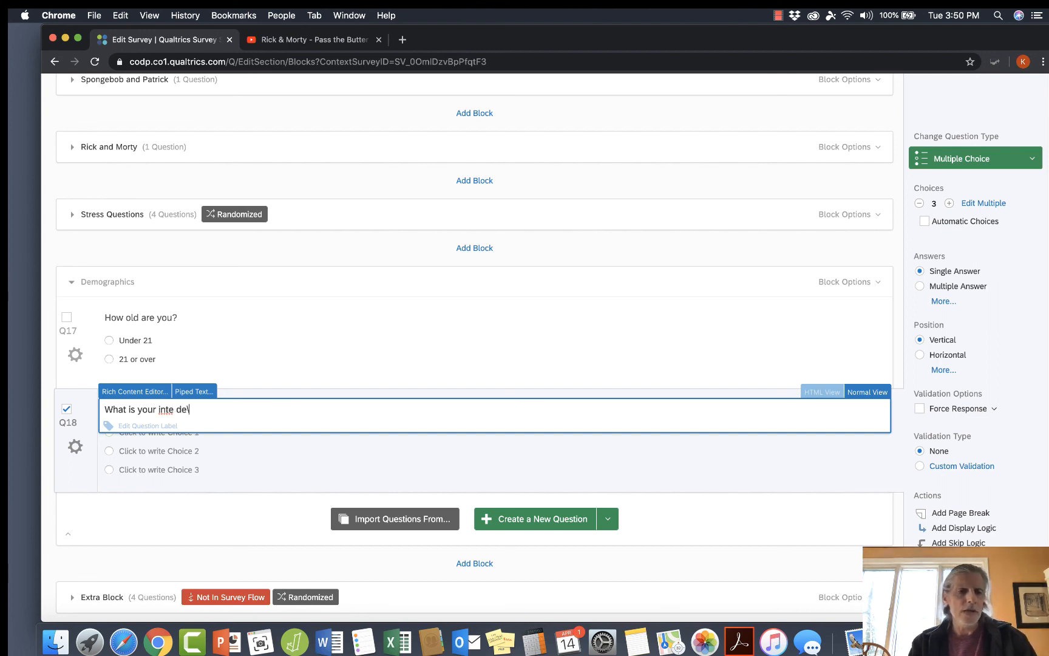
key("BackSpace")
key("BackSpace")
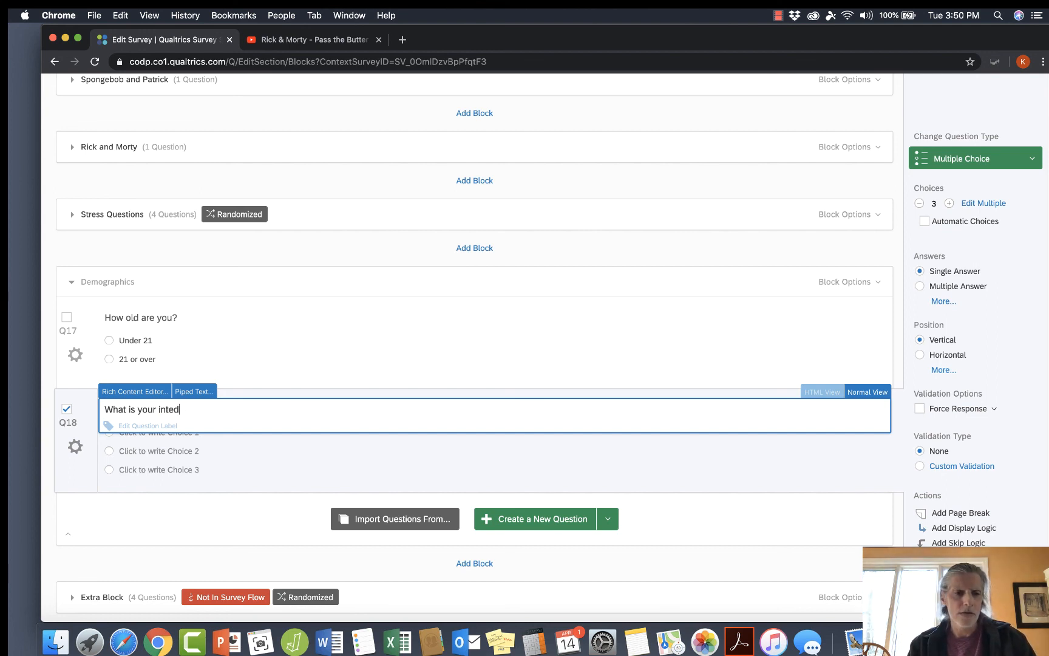
type("nded major?")
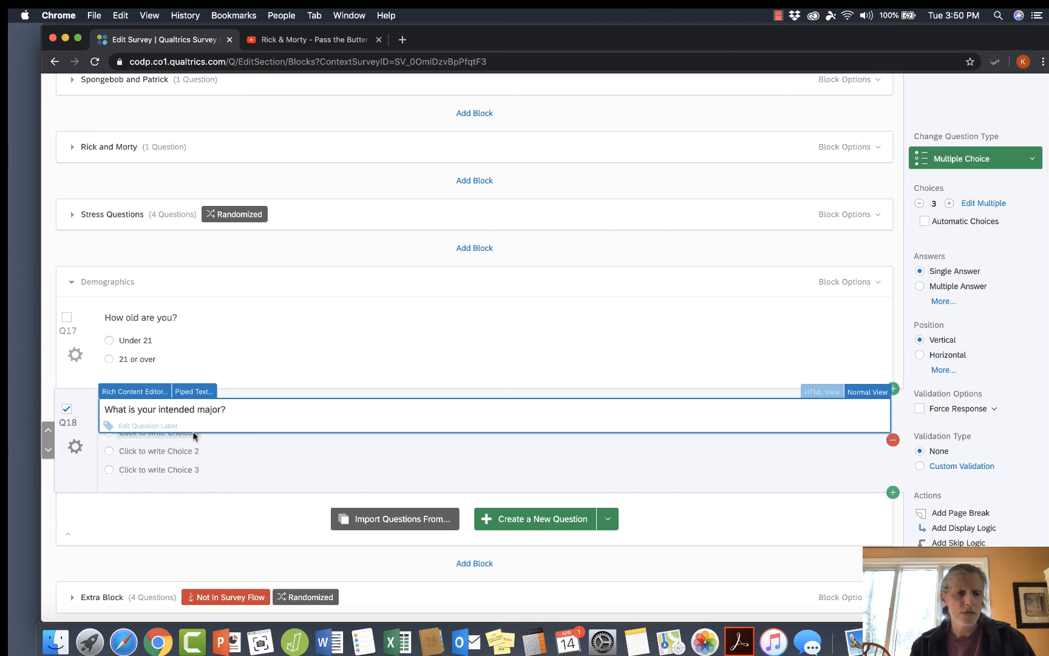
left_click(225, 452)
Give the intended major question the choices "Psychology" and "Something useless", and remove its third choice.
left_click(182, 433)
type("Psychologt")
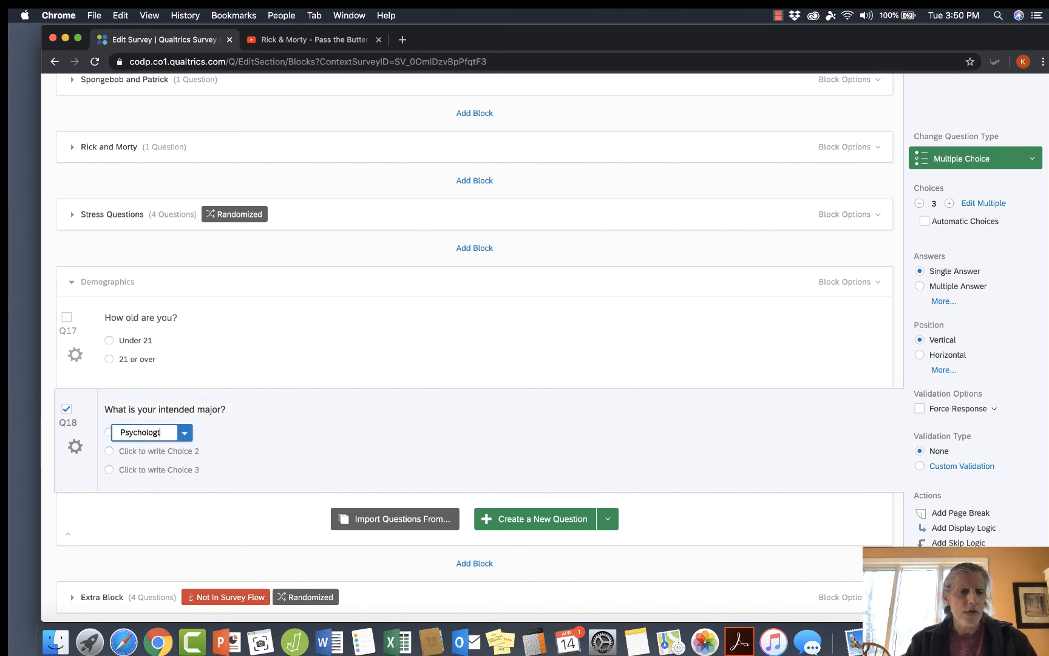
key("BackSpace")
type("y")
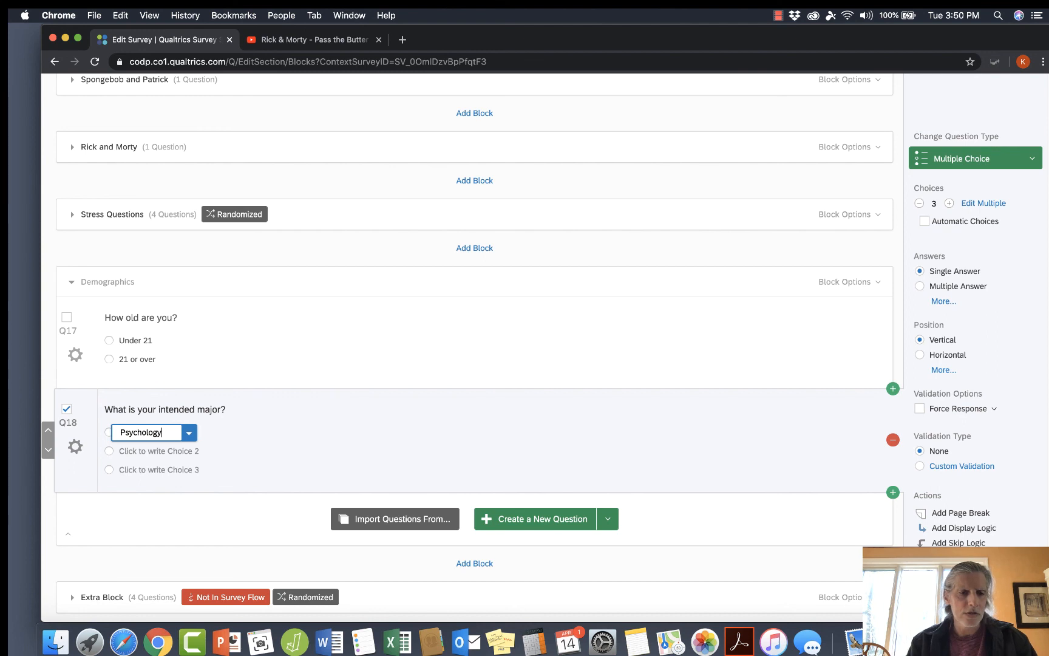
key("Return")
type("Something useless")
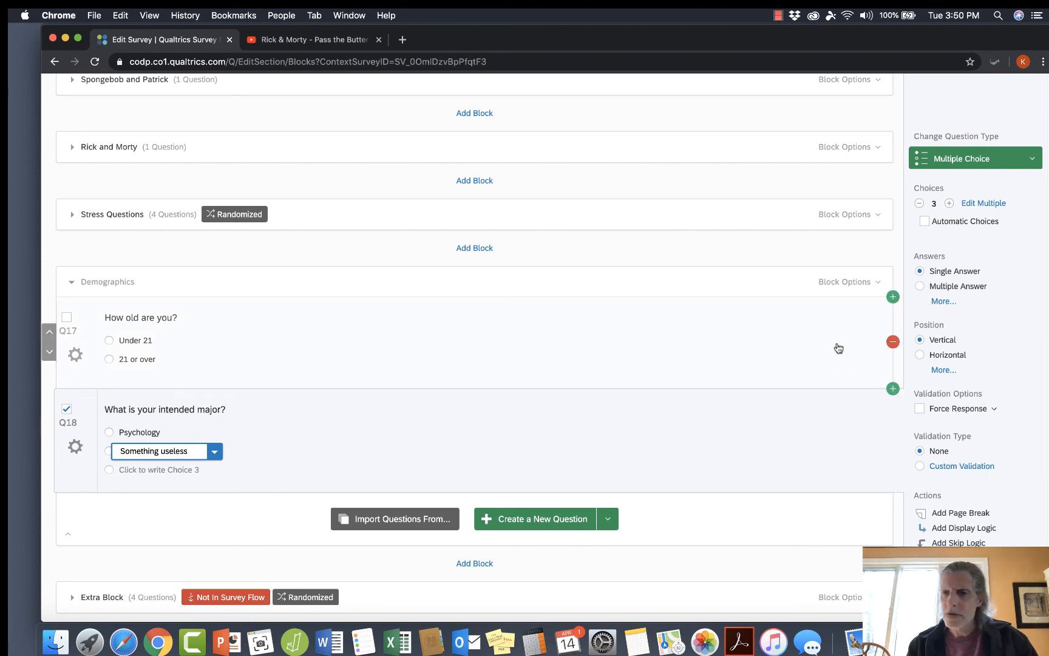
left_click(919, 203)
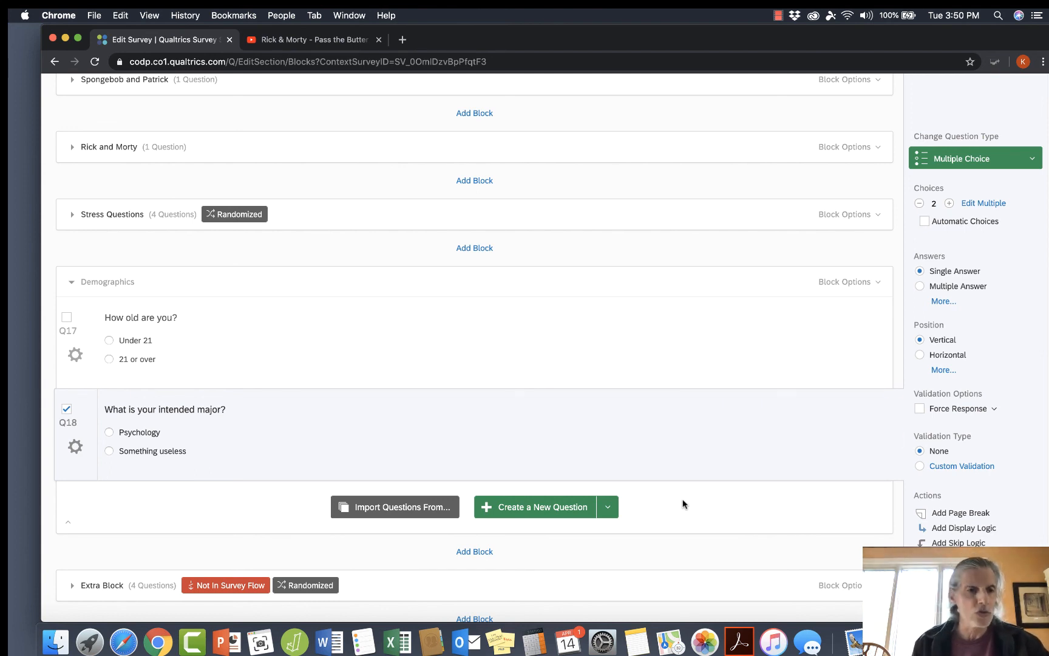
Collapse the Demographics block and check the randomizer and the order of the blocks in the survey flow.
left_click(85, 286)
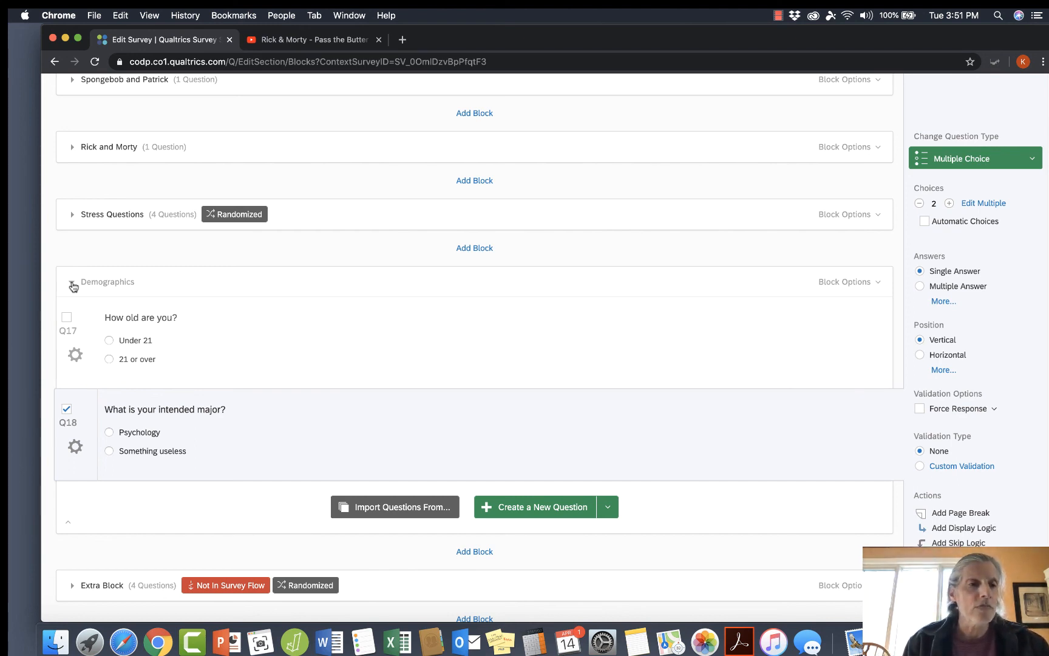
left_click(72, 283)
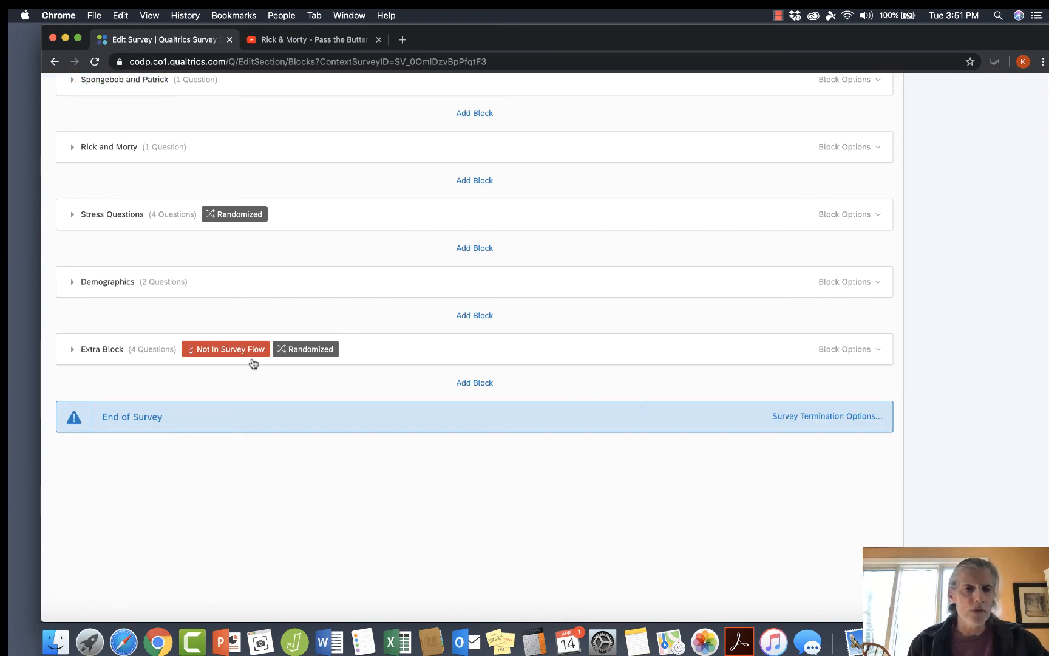
scroll(351, 501, "up", 5)
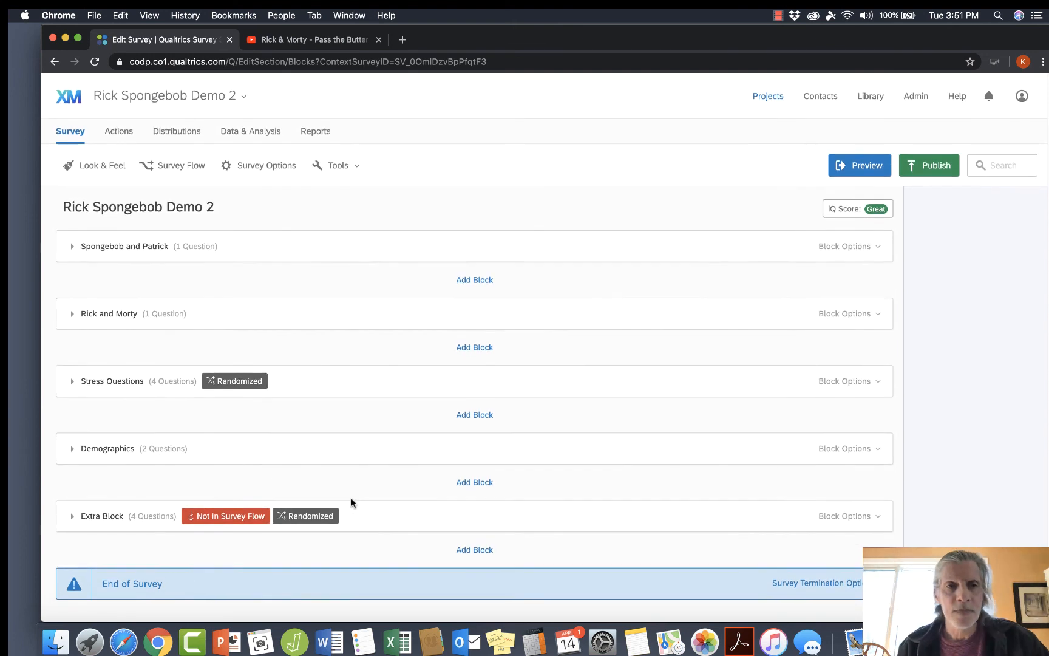
scroll(658, 337, "down", 3)
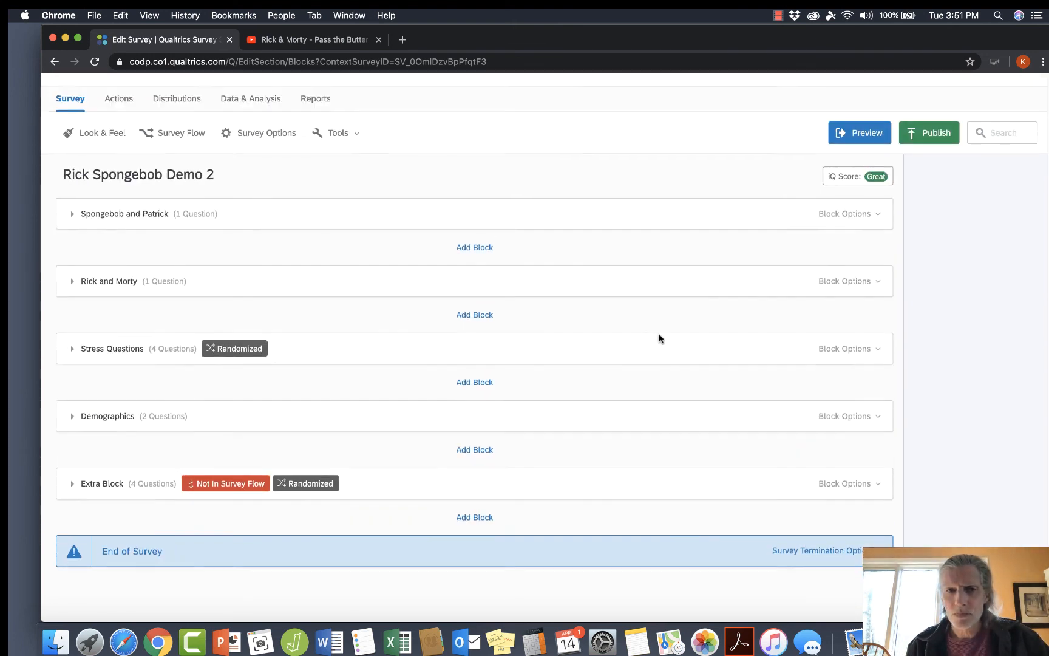
scroll(659, 338, "up", 2)
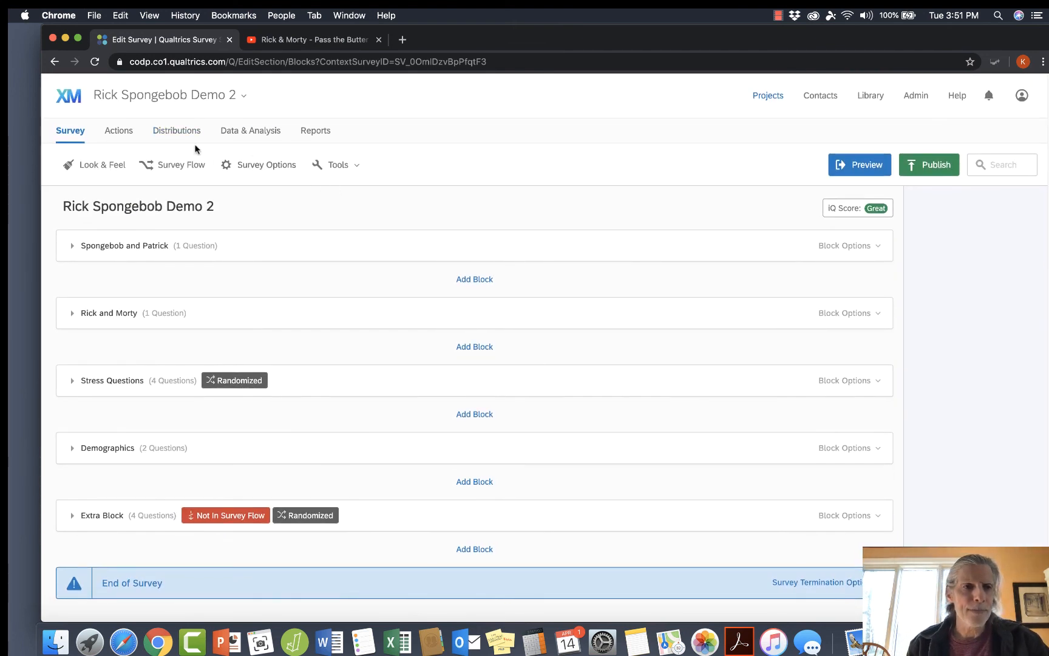
left_click(192, 165)
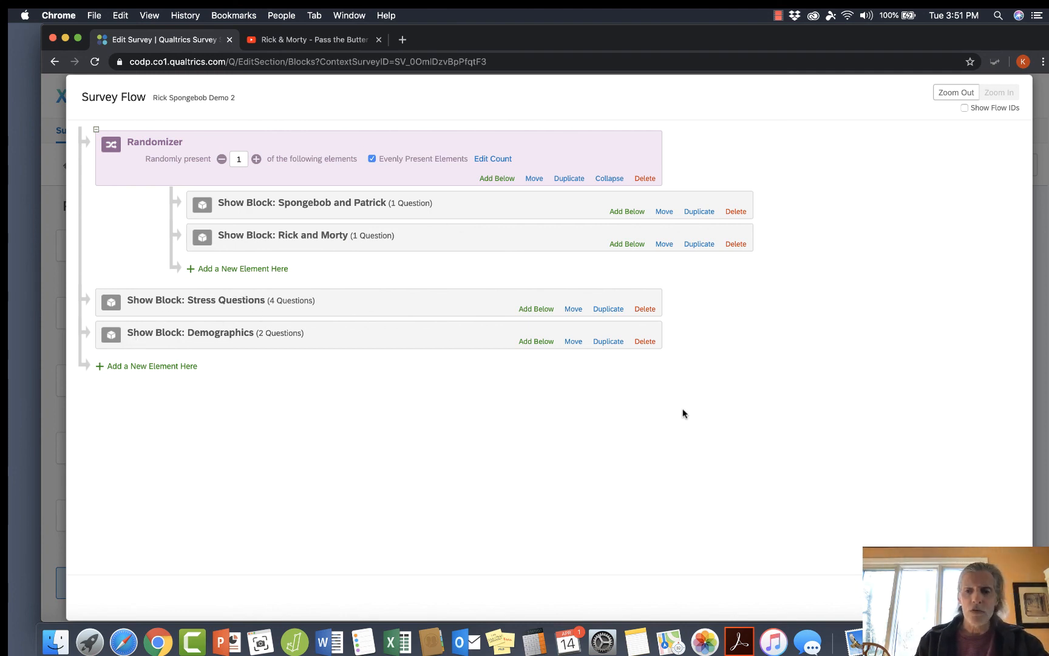
left_click(995, 597)
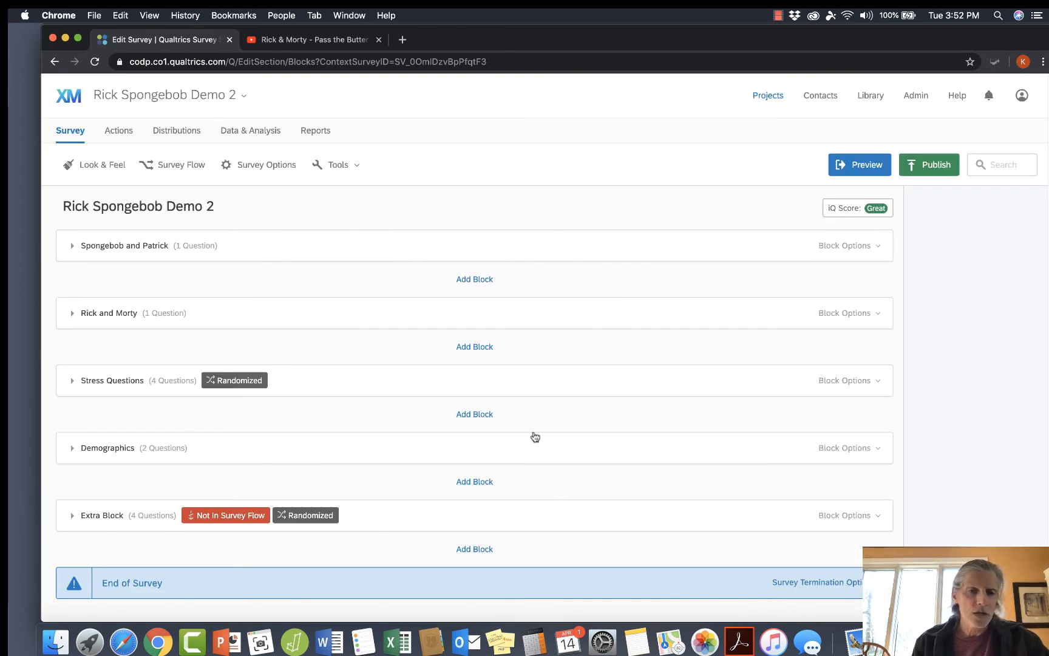
Set the Demographics block's question randomization to randomize the order of all questions and save it.
left_click(824, 449)
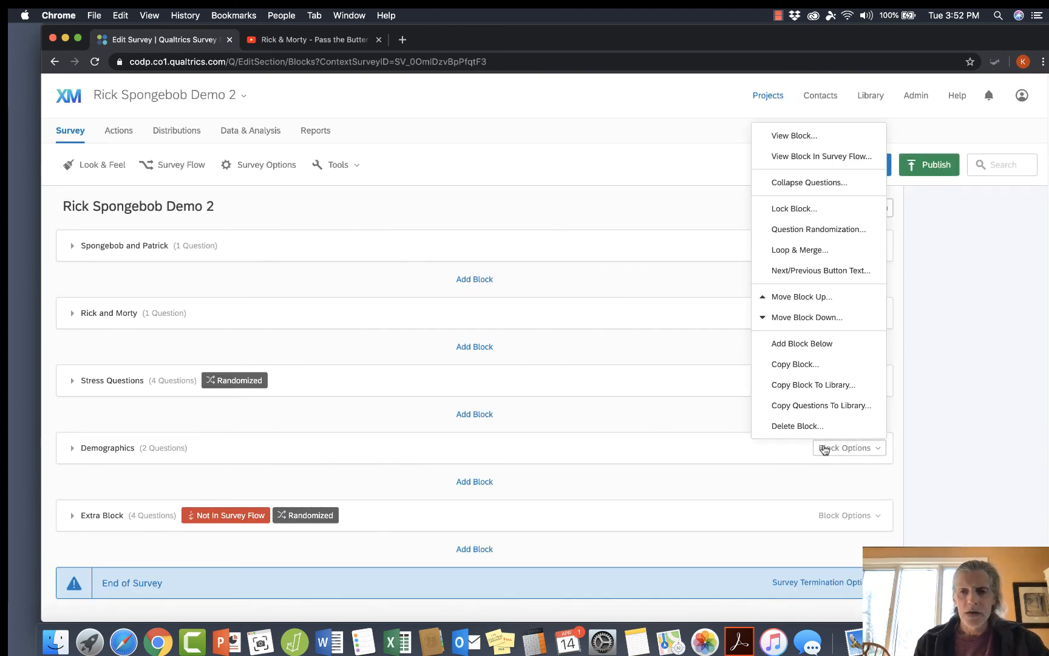
left_click(815, 229)
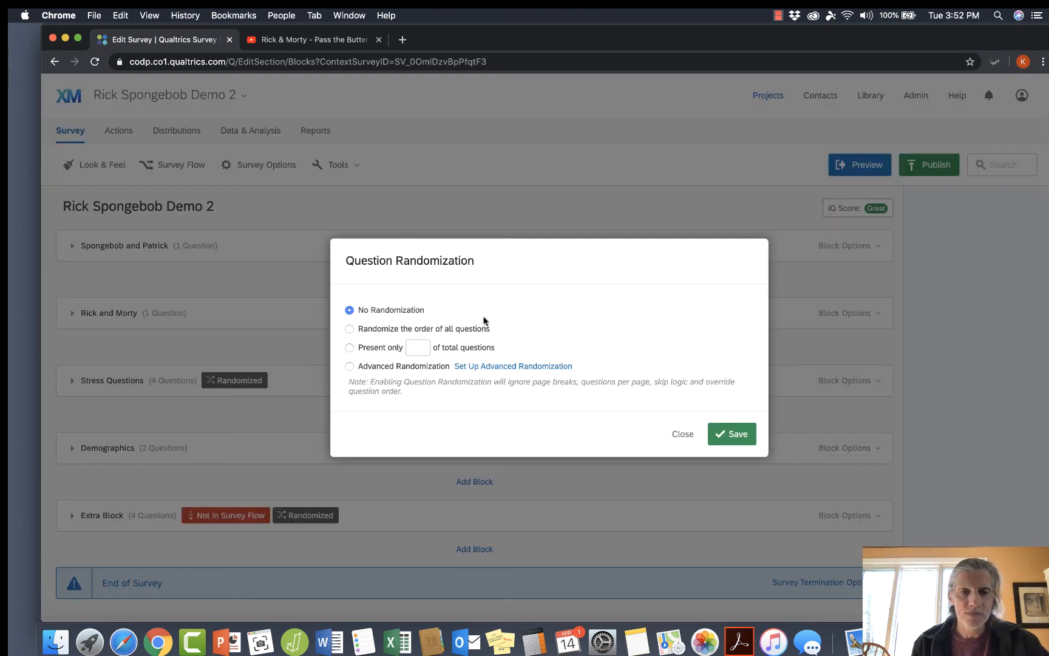
left_click(349, 328)
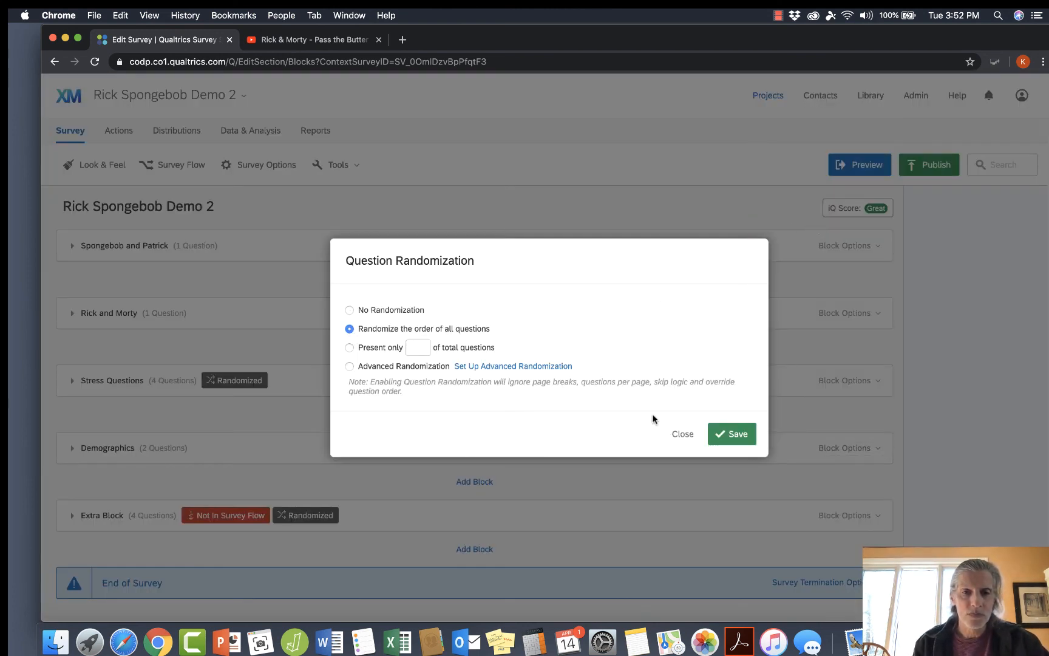
left_click(738, 435)
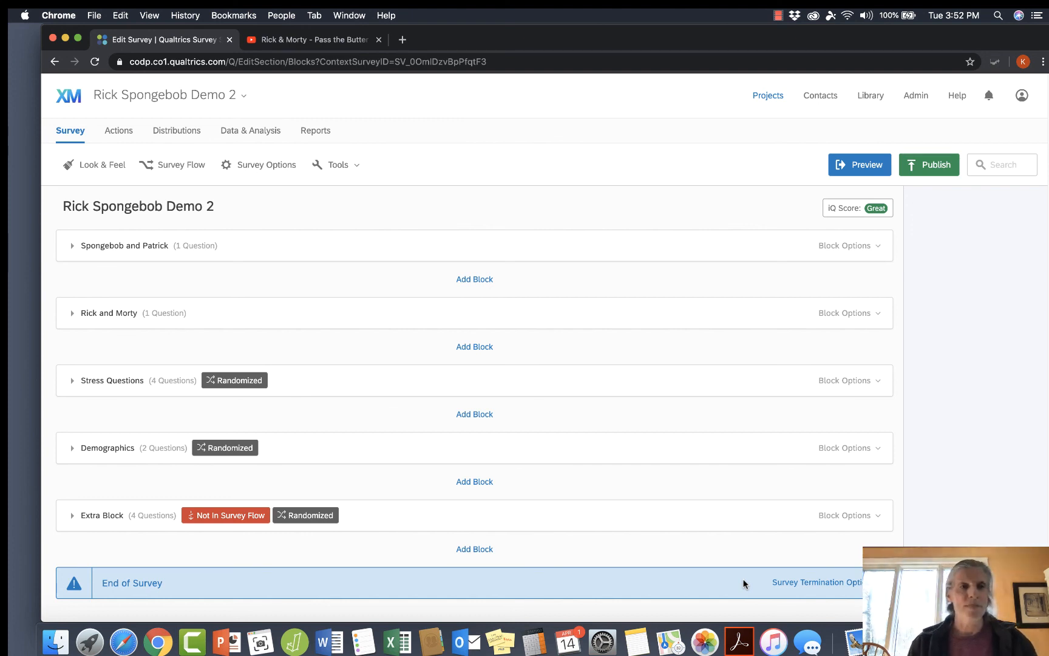
left_click(778, 16)
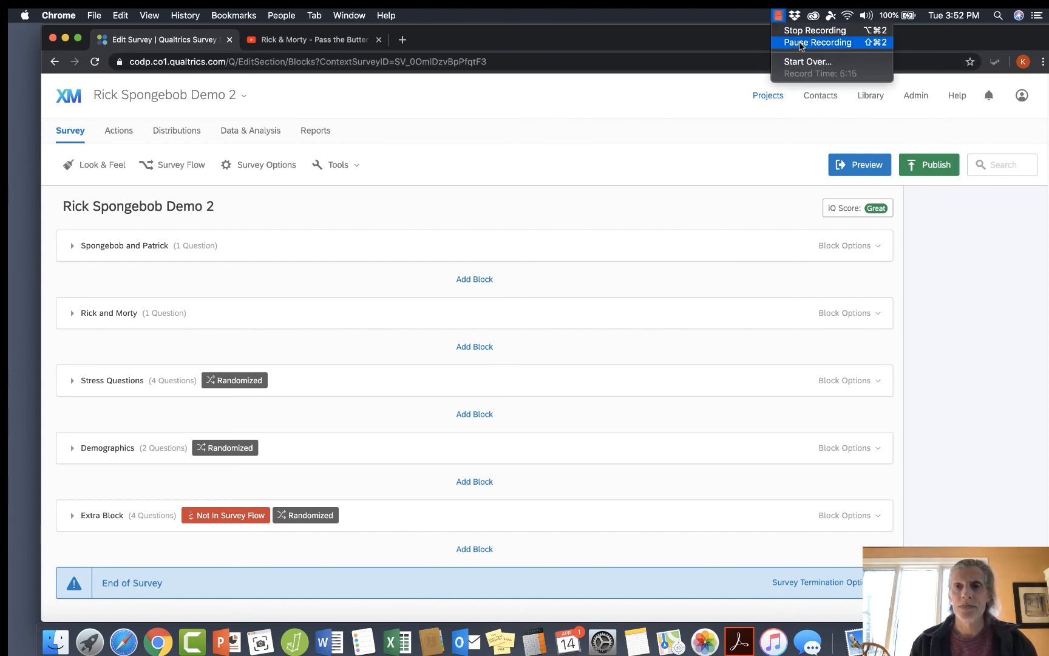
left_click(799, 32)
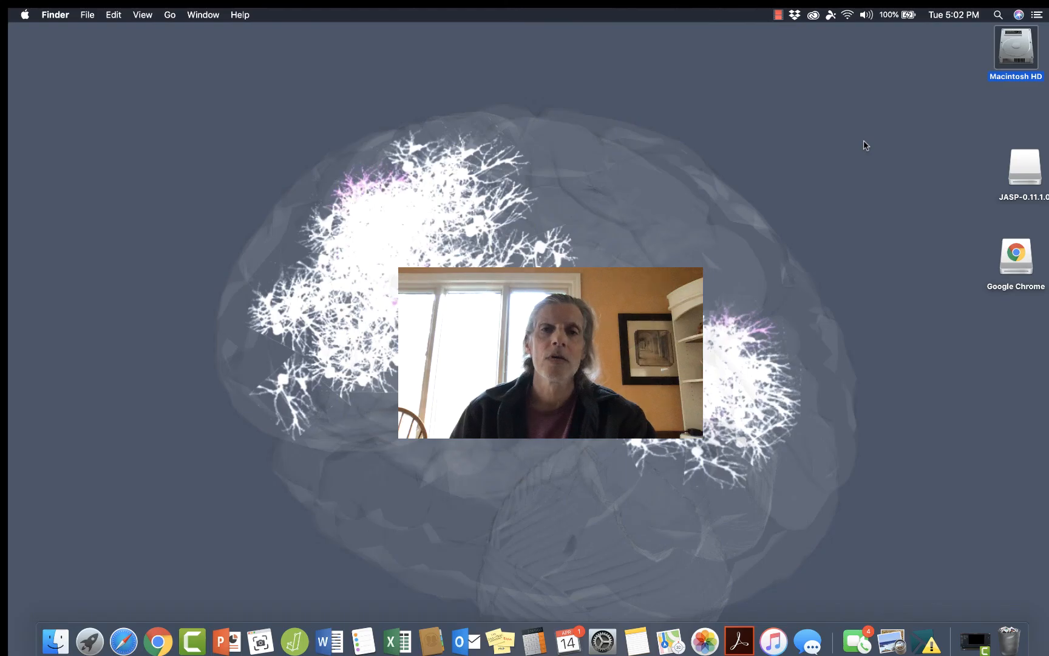